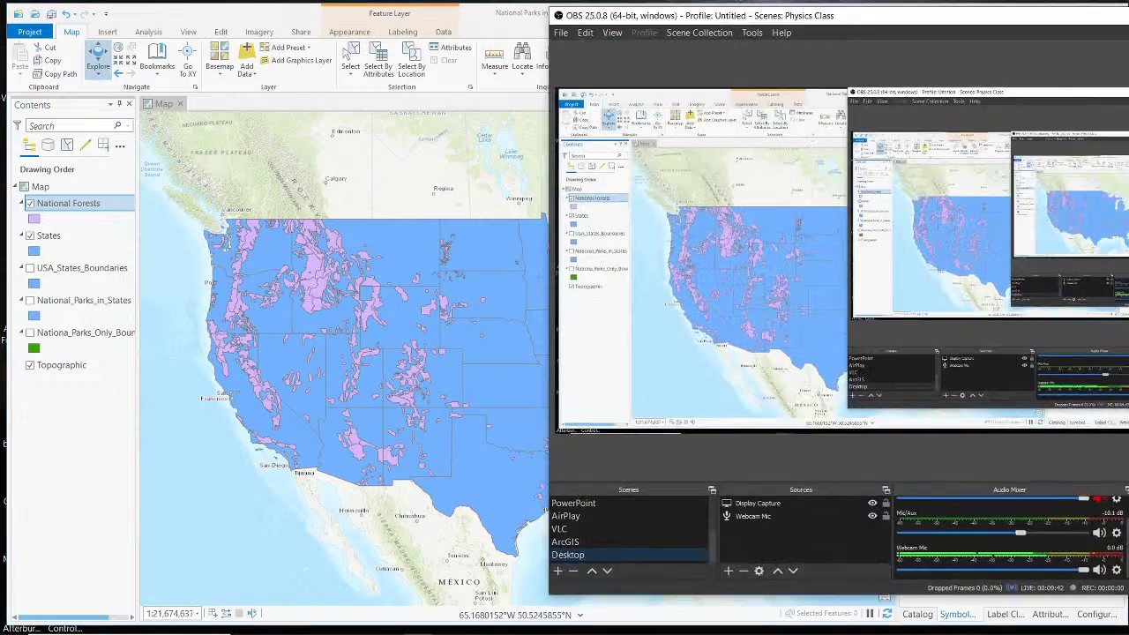
# Remove the Nationa_Parks_Only_Boundaries, National_Parks_in_States and USA_States_Boundaries layers from the map
pyautogui.click(597, 22)
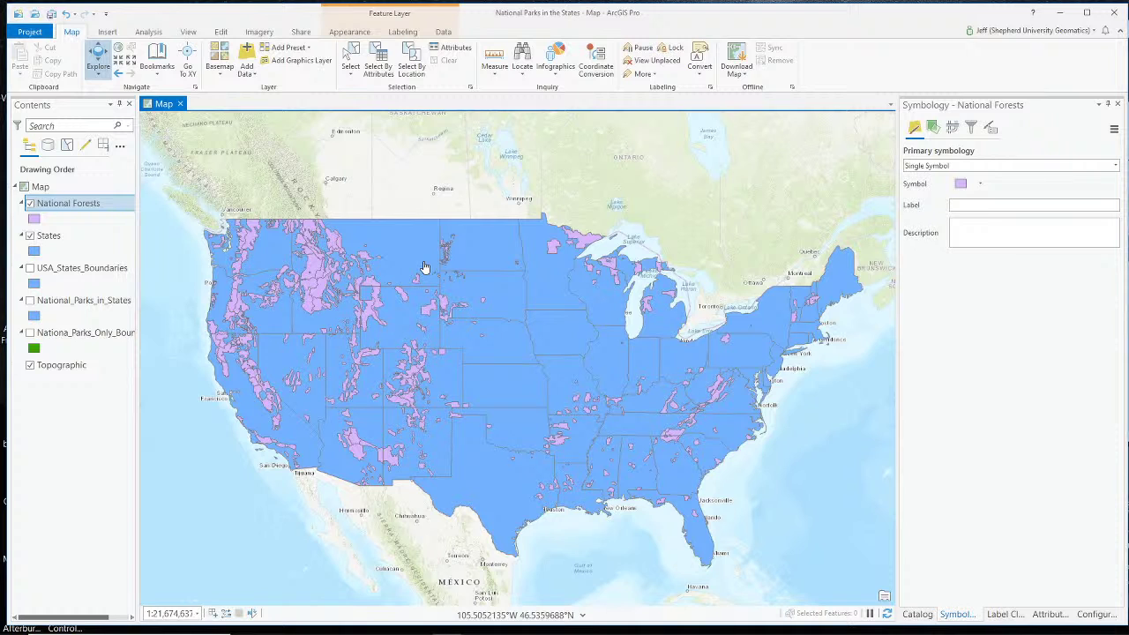
pyautogui.rightClick(93, 333)
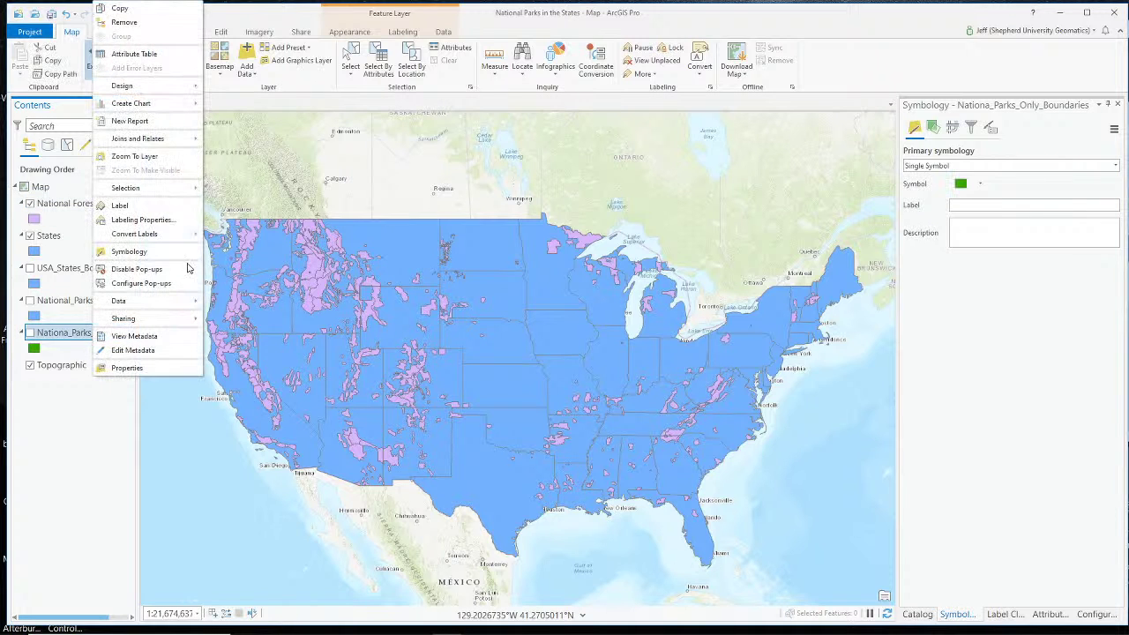
pyautogui.click(125, 22)
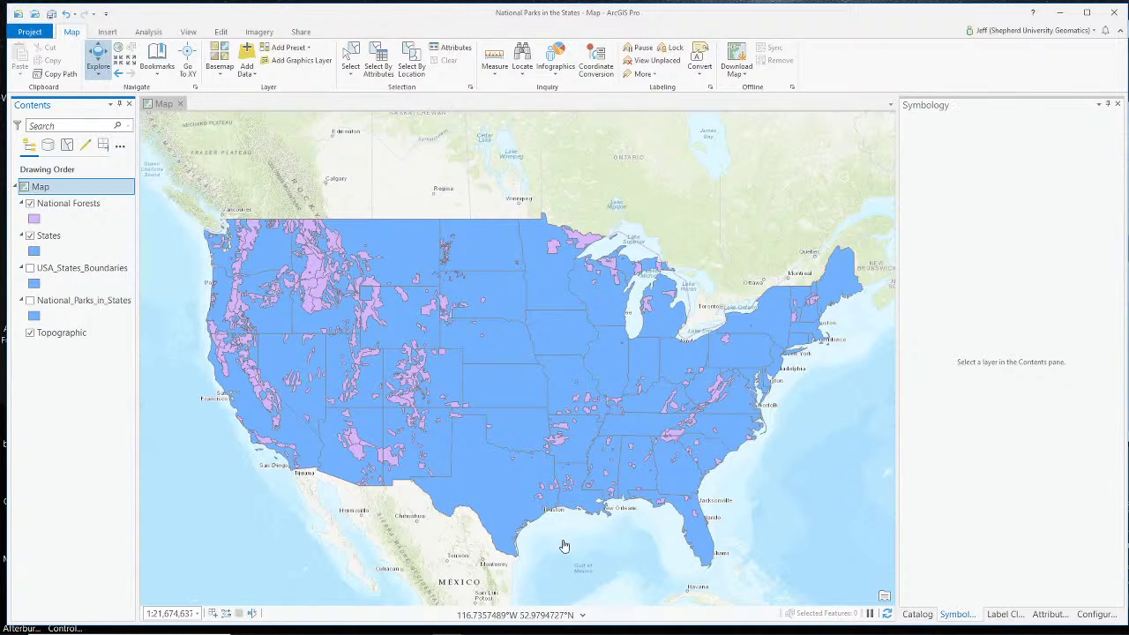
pyautogui.rightClick(84, 302)
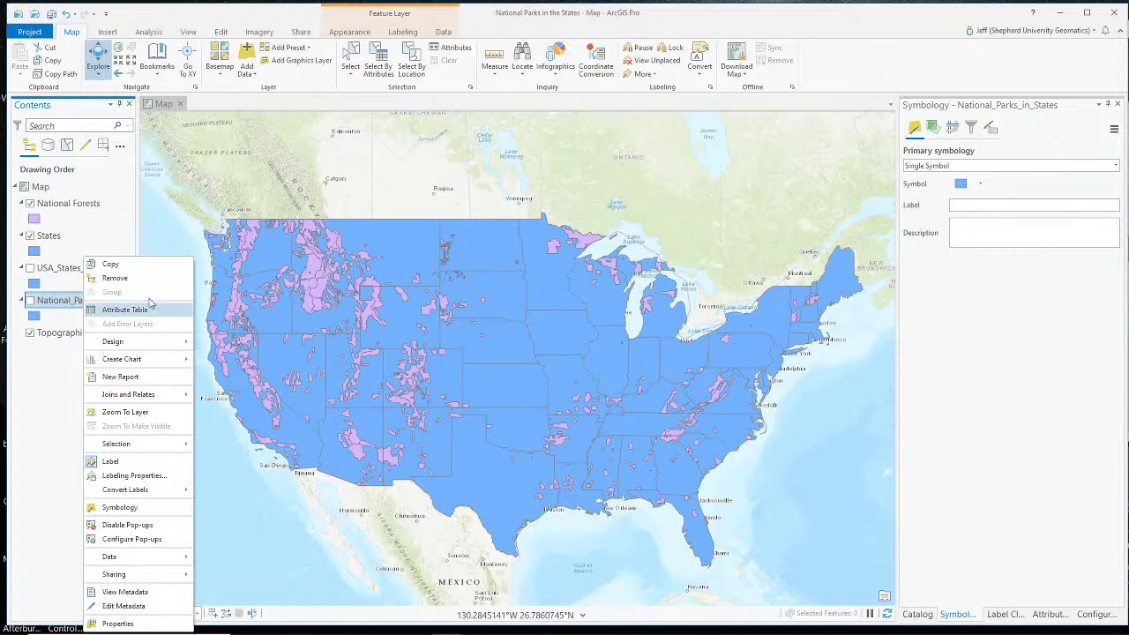
pyautogui.click(115, 278)
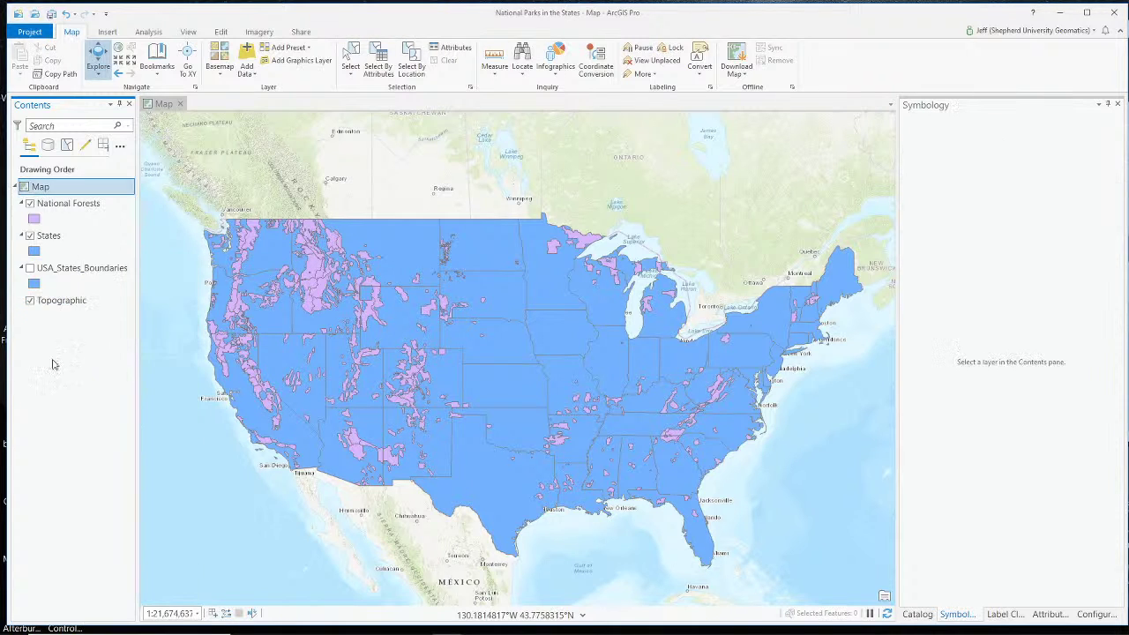
pyautogui.rightClick(88, 268)
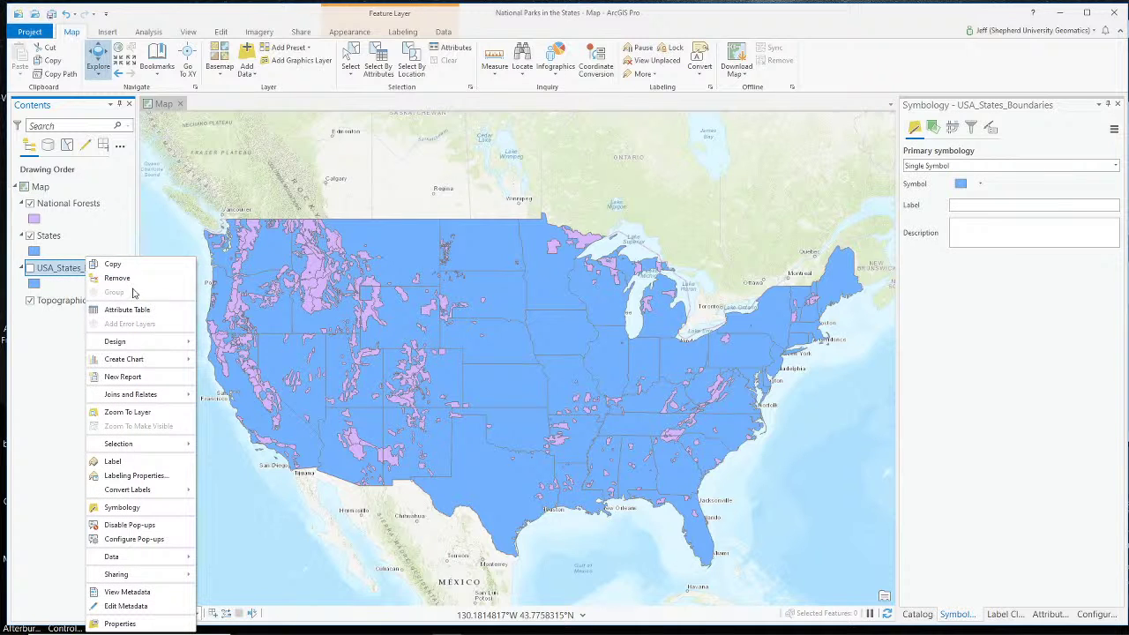
pyautogui.click(131, 280)
# Open the States attribute table and compare the Summarized area in SQUAREMILES and Sum Area_SqMiles fields
pyautogui.click(73, 204)
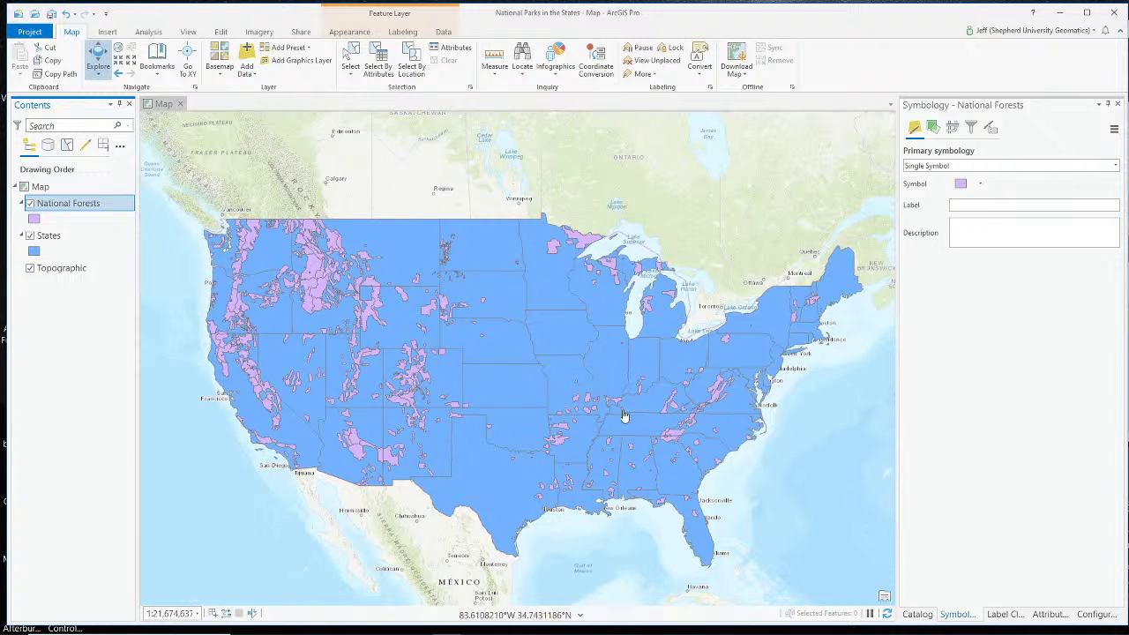
pyautogui.click(42, 239)
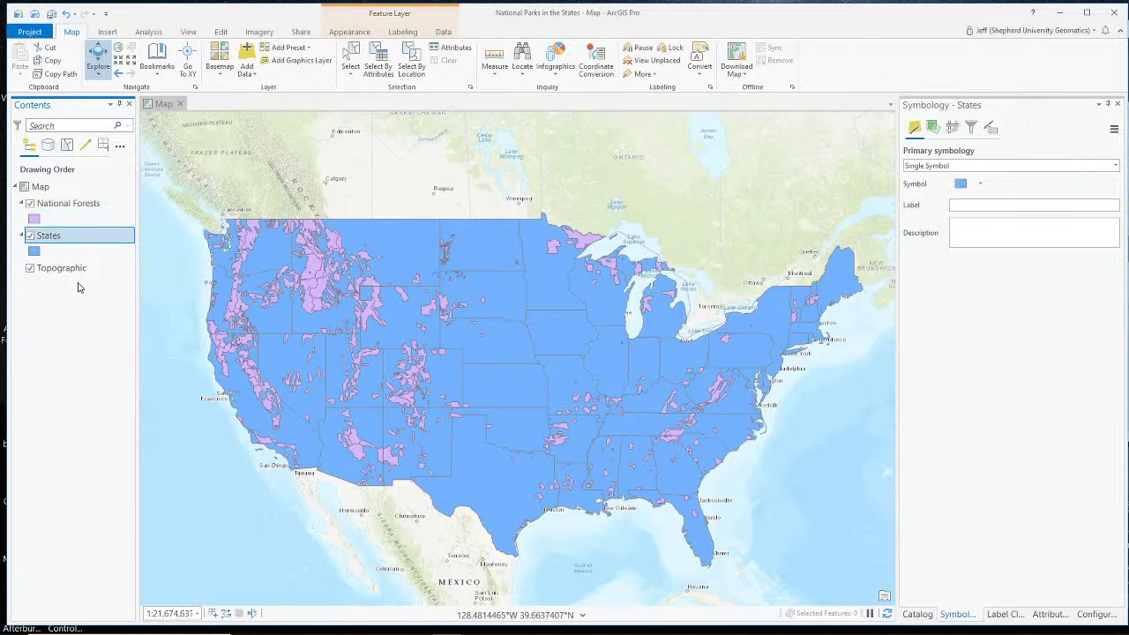
pyautogui.rightClick(49, 243)
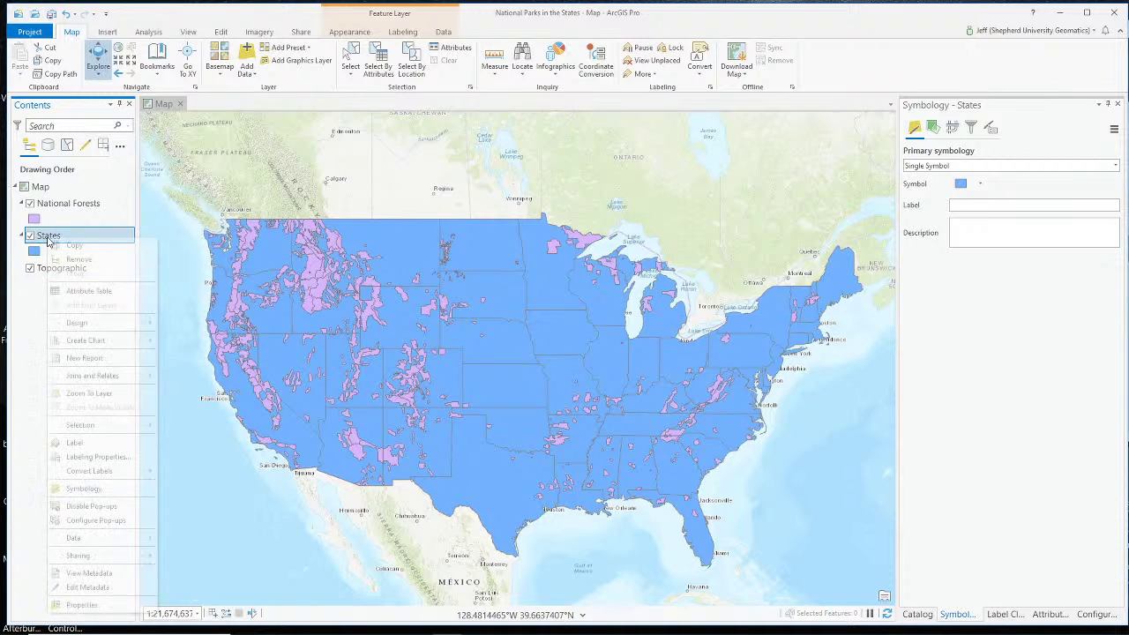
pyautogui.click(117, 293)
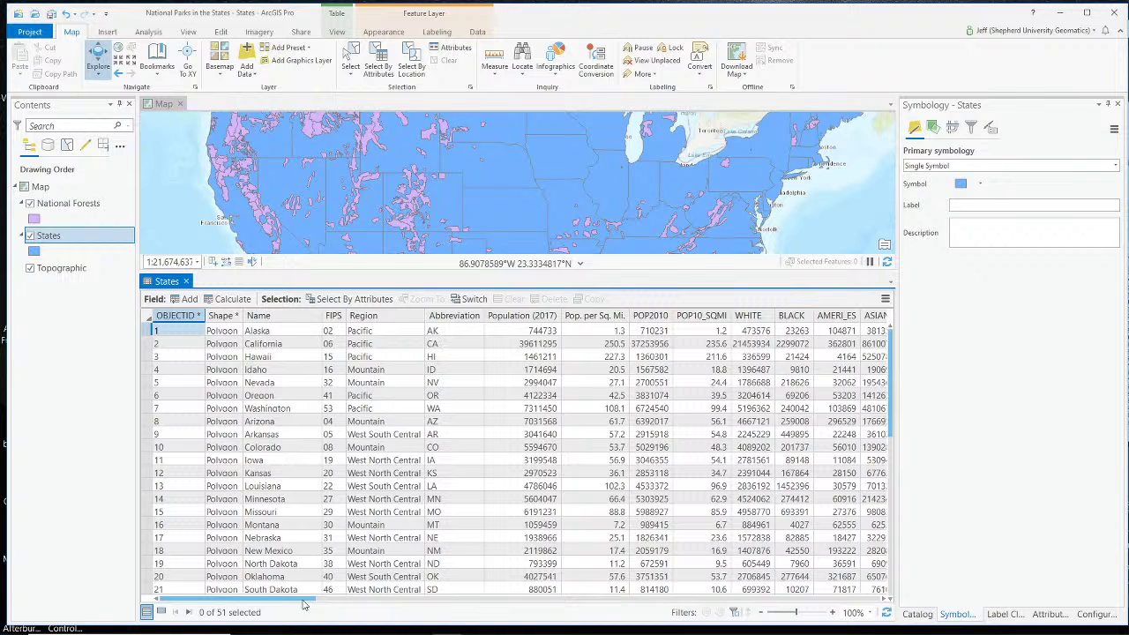
pyautogui.moveTo(302, 605); pyautogui.dragTo(882, 604)
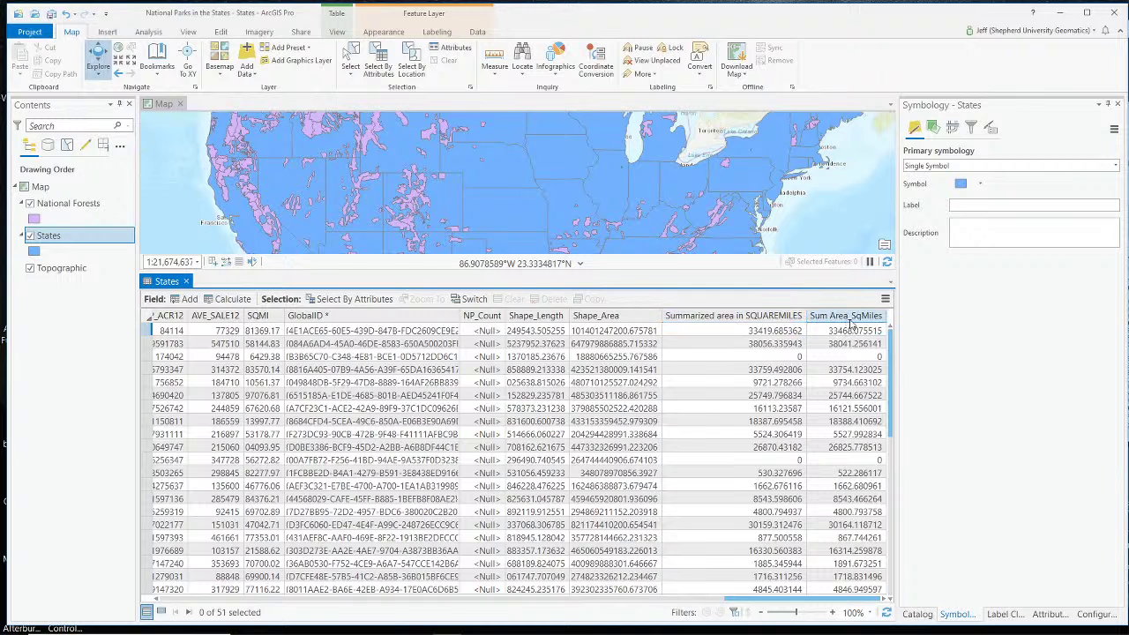
pyautogui.moveTo(850, 325)
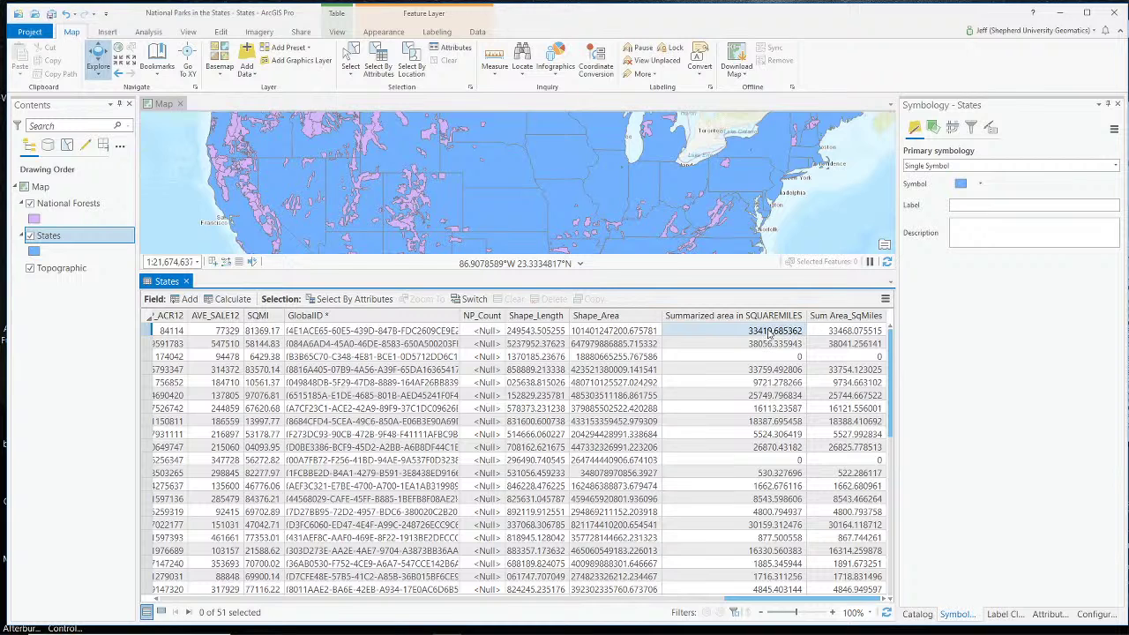
pyautogui.moveTo(747, 322)
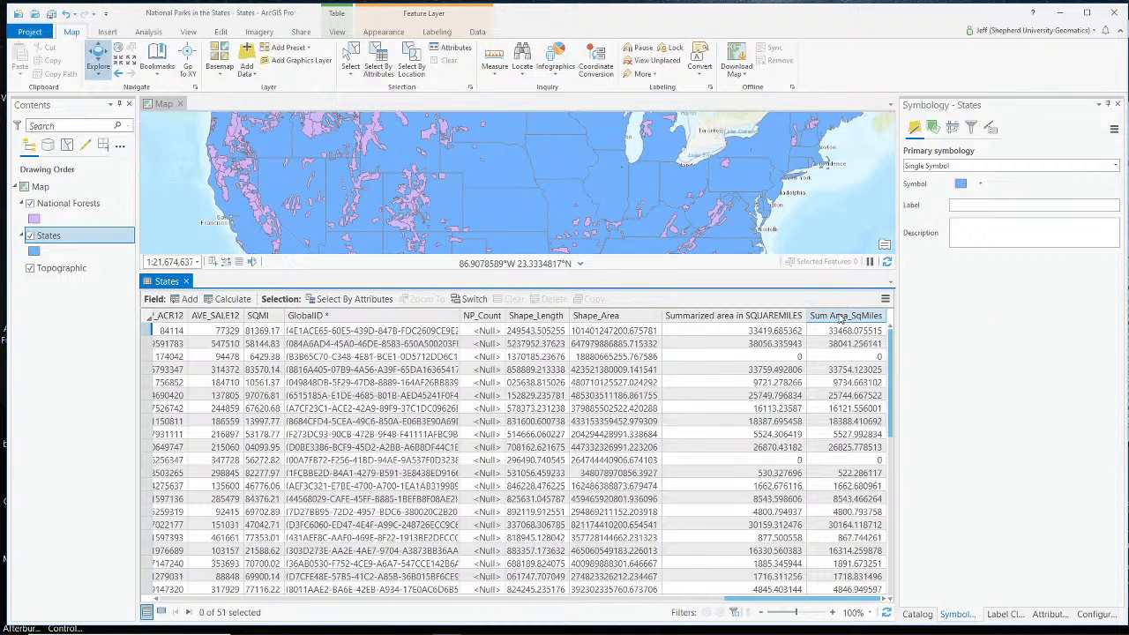
pyautogui.hotkey('alt', 'Tab')
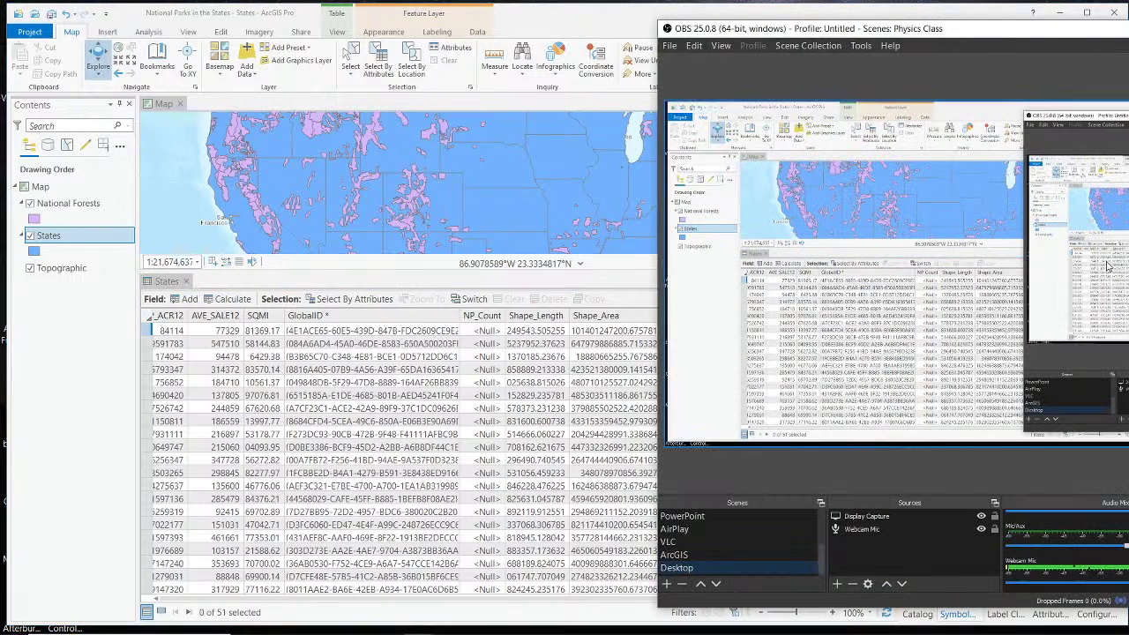
pyautogui.hotkey('alt', 'Tab')
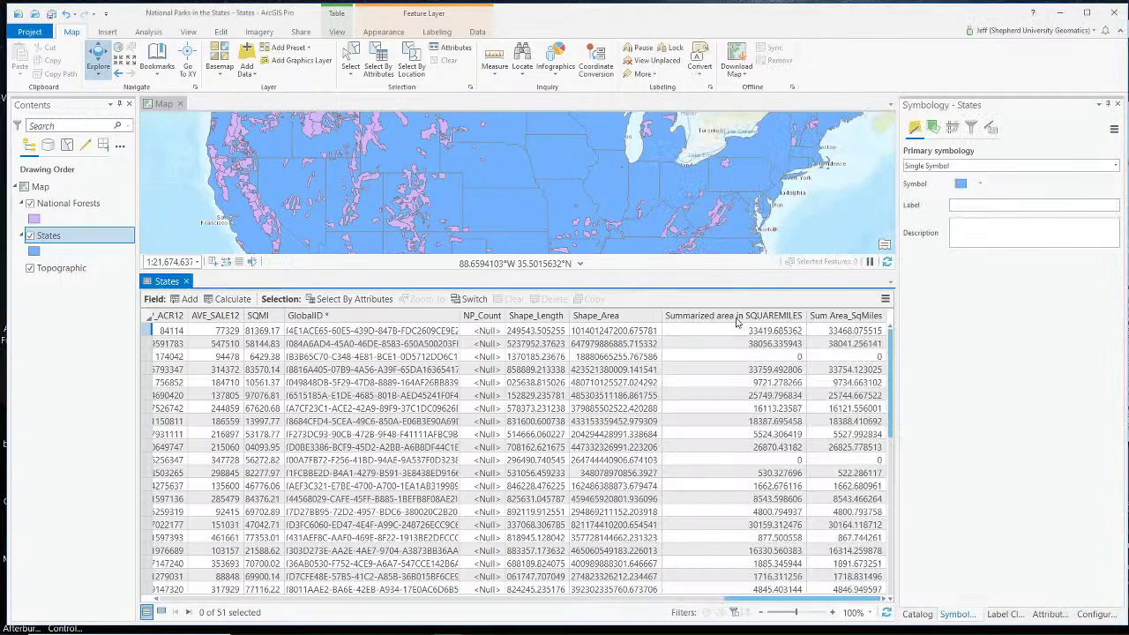
pyautogui.click(782, 330)
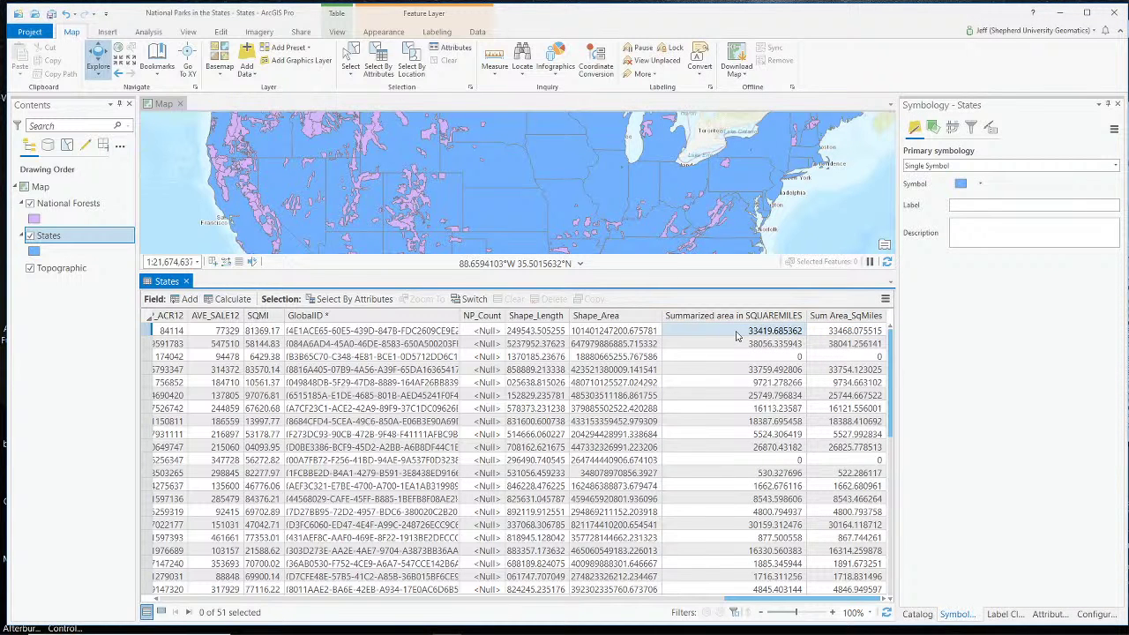
pyautogui.hotkey('alt', 'Tab')
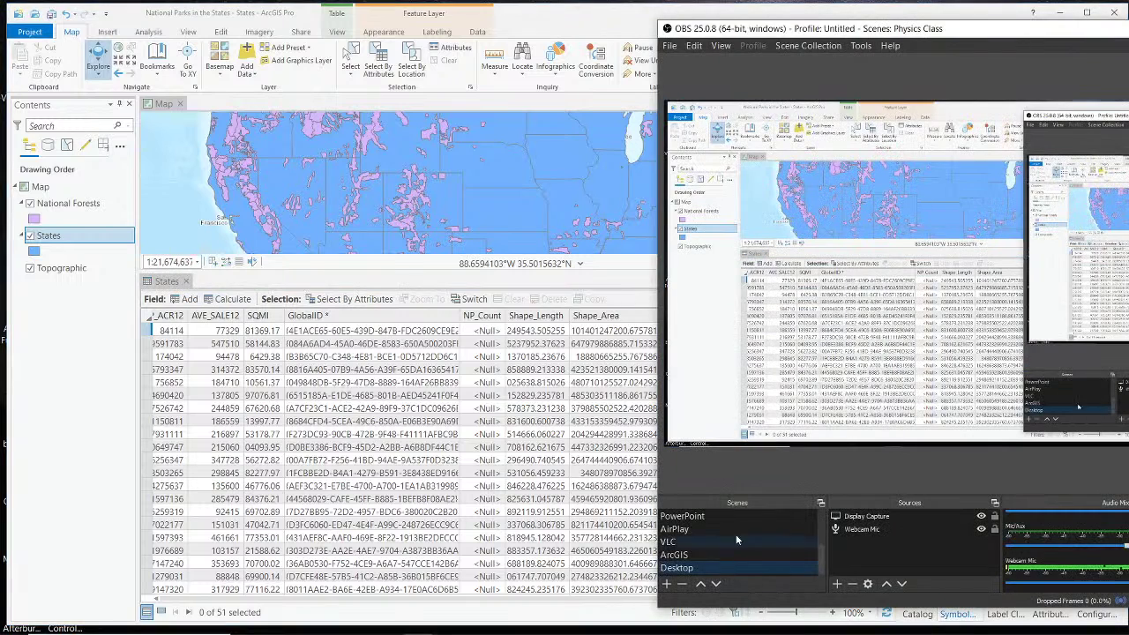
pyautogui.hotkey('alt', 'Tab')
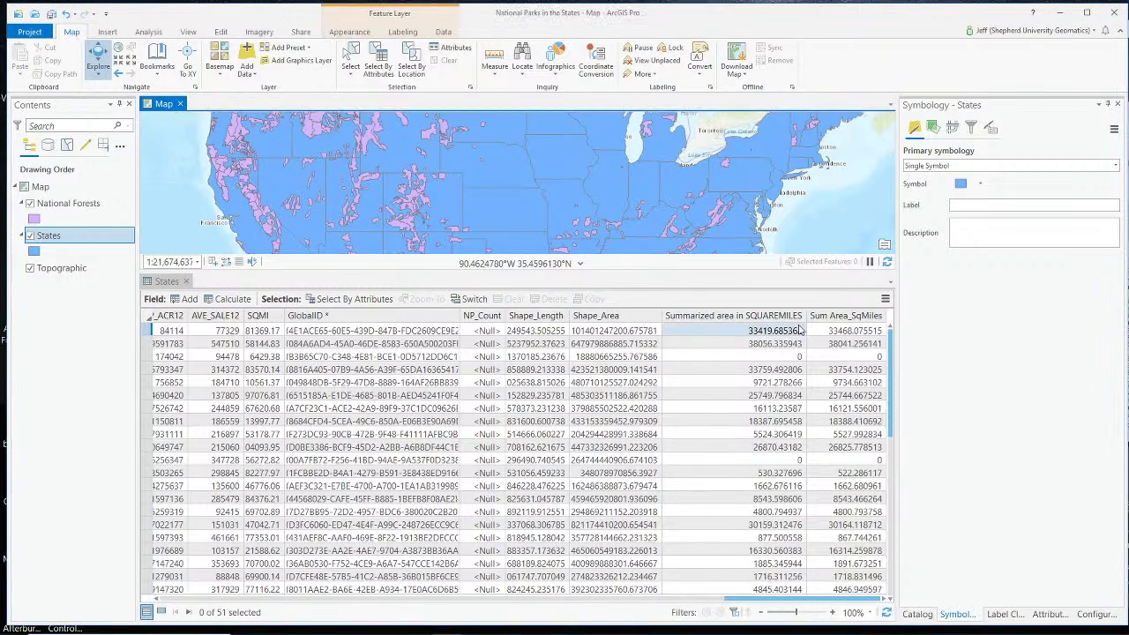
# Open the Summarize Within tool and turn off adding shape summary attributes
pyautogui.click(147, 35)
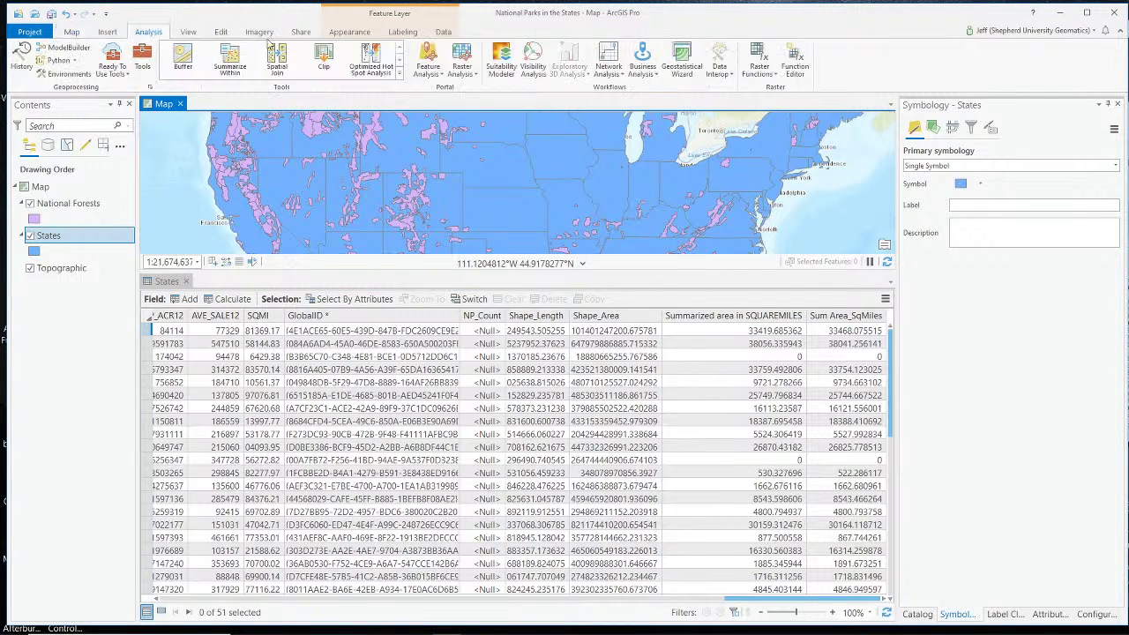
pyautogui.click(236, 64)
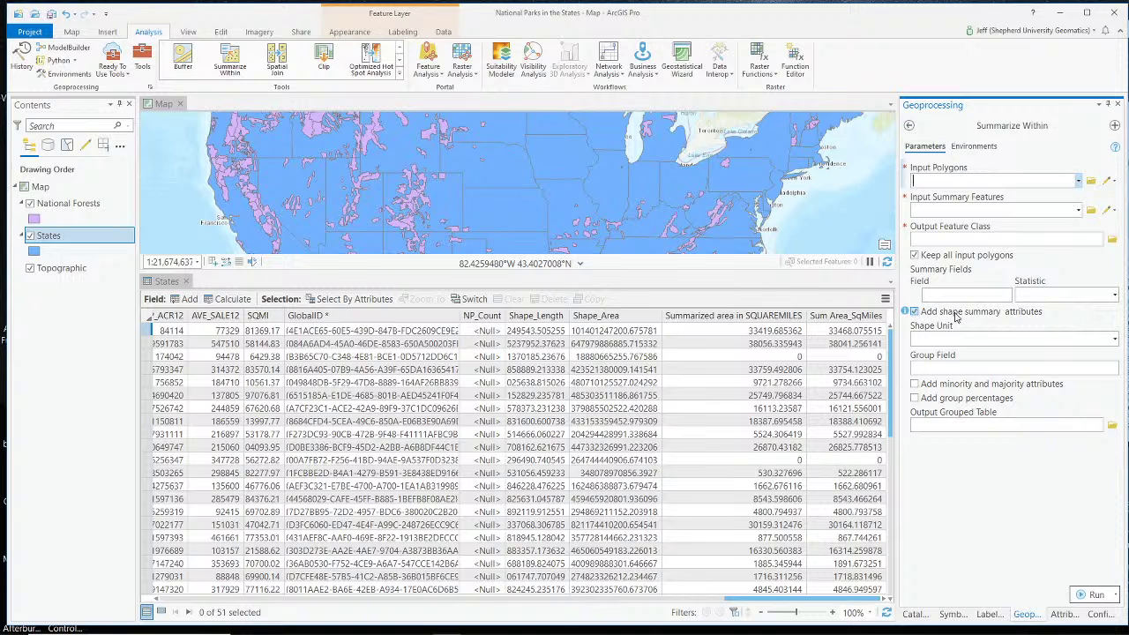
pyautogui.click(915, 312)
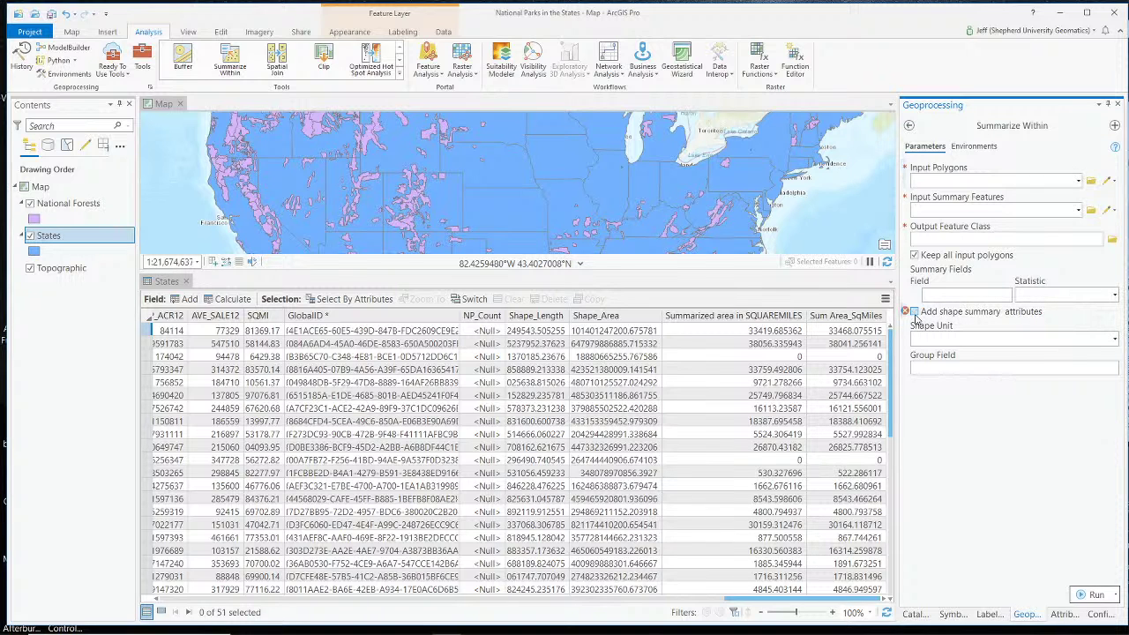
pyautogui.hotkey('alt', 'Tab')
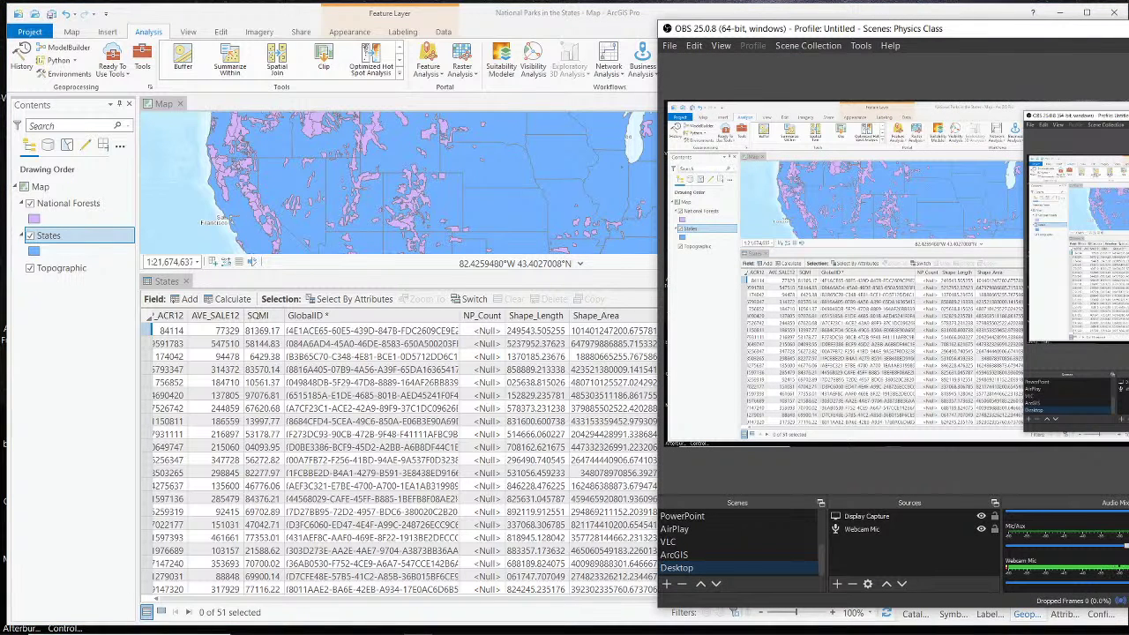
pyautogui.hotkey('alt', 'Tab')
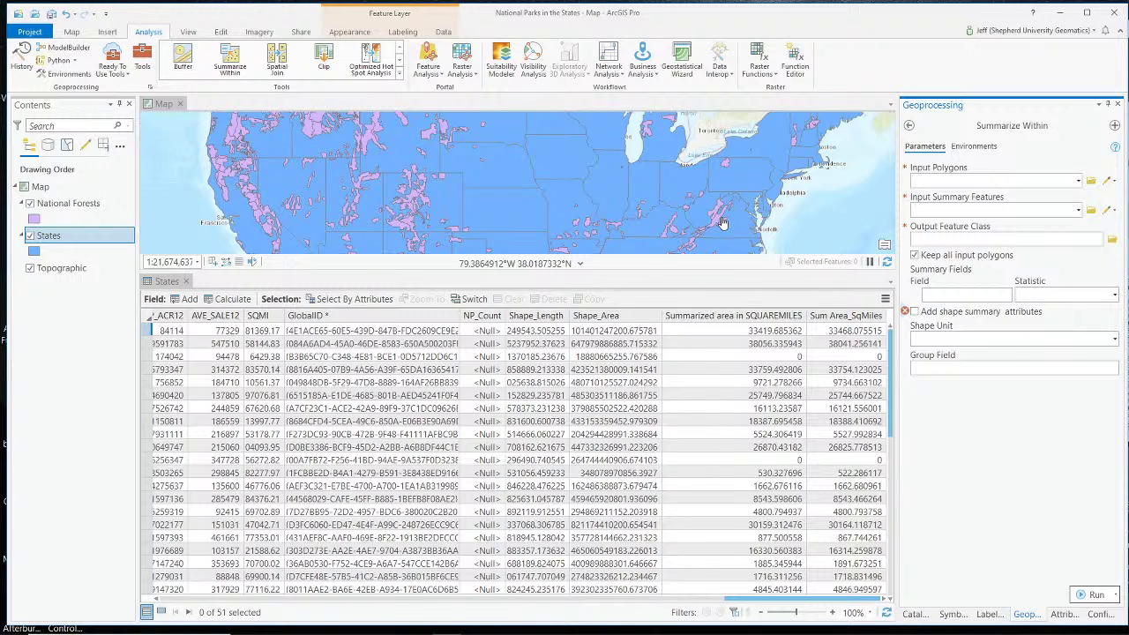
# Close the States table after comparing its area fields, and examine the Mark Twain National Forest boundary on the map up close
pyautogui.click(764, 333)
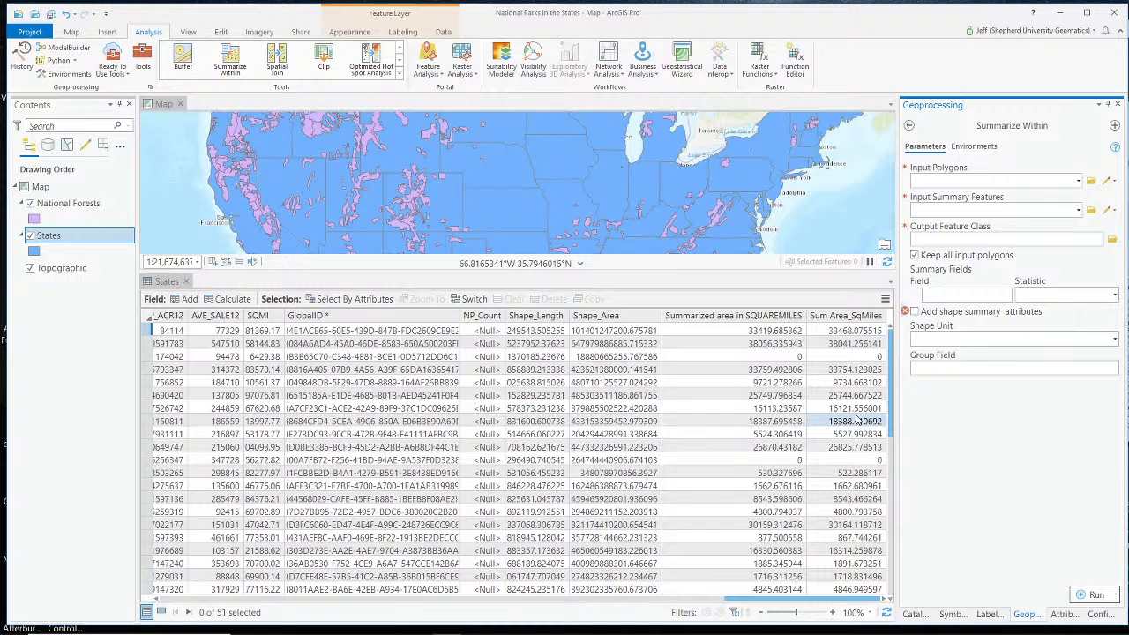
pyautogui.click(186, 281)
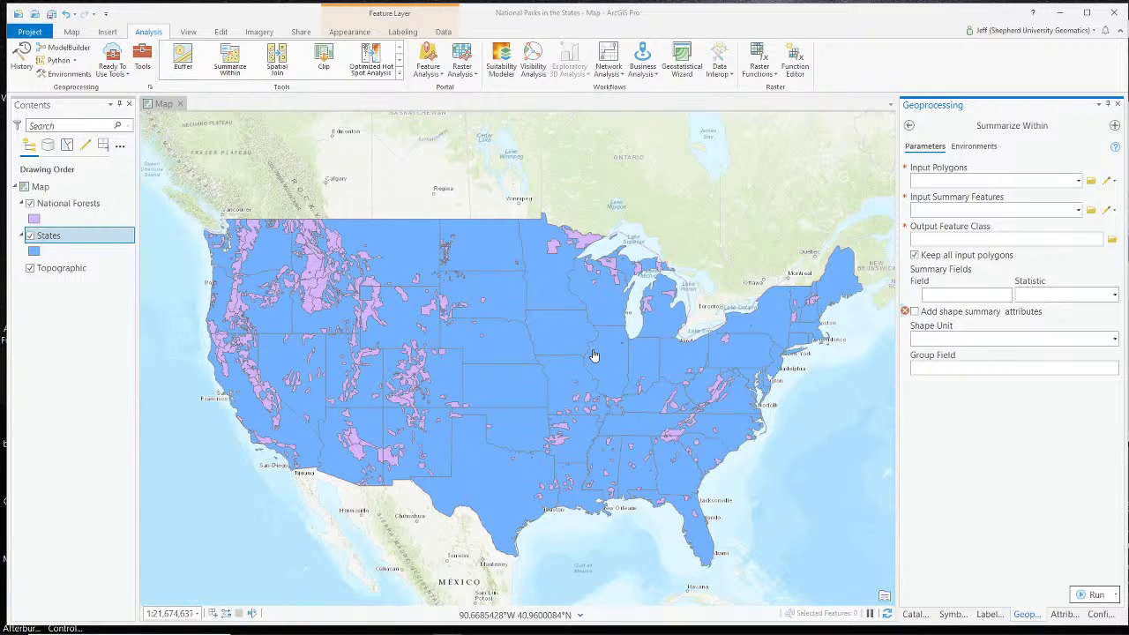
pyautogui.scroll(2, 584, 388)
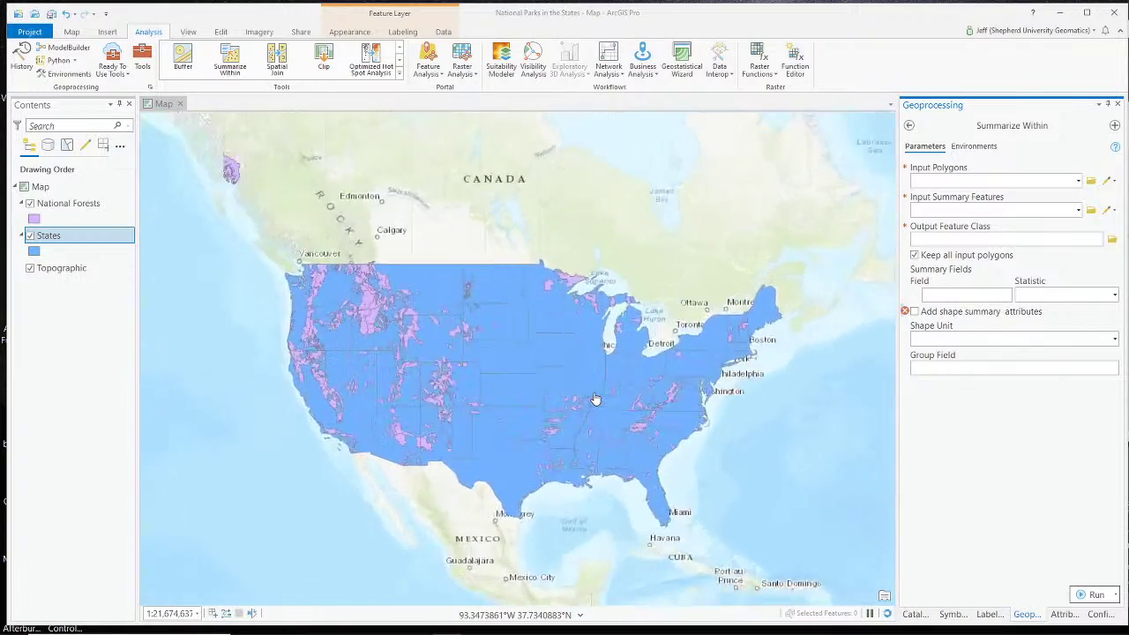
pyautogui.scroll(4, 580, 398)
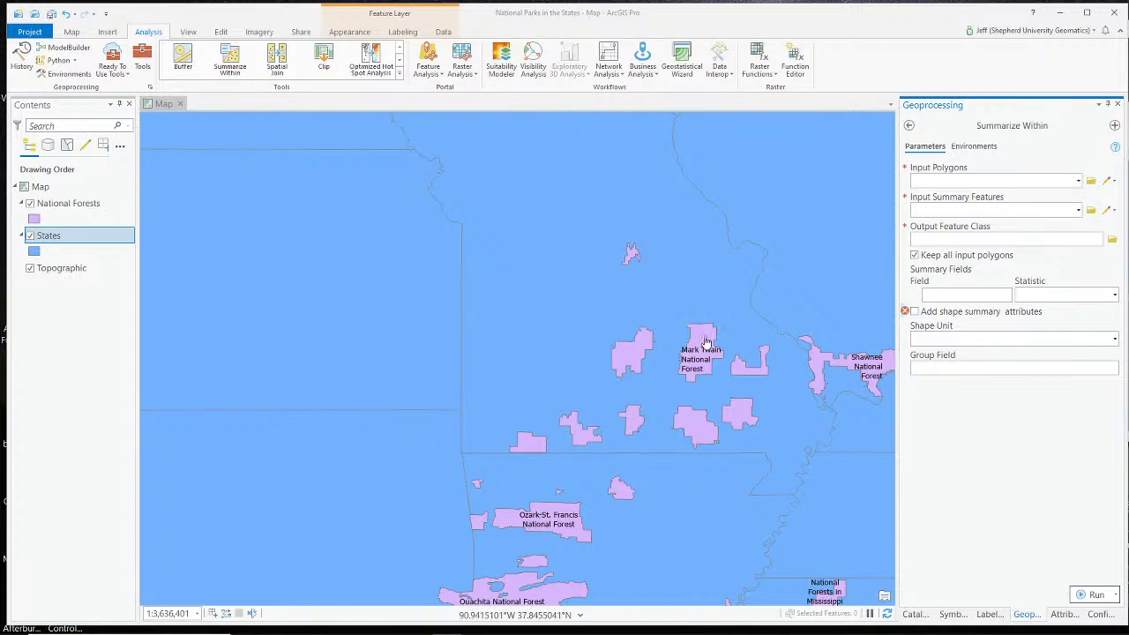
pyautogui.scroll(3, 732, 360)
pyautogui.scroll(3, 738, 362)
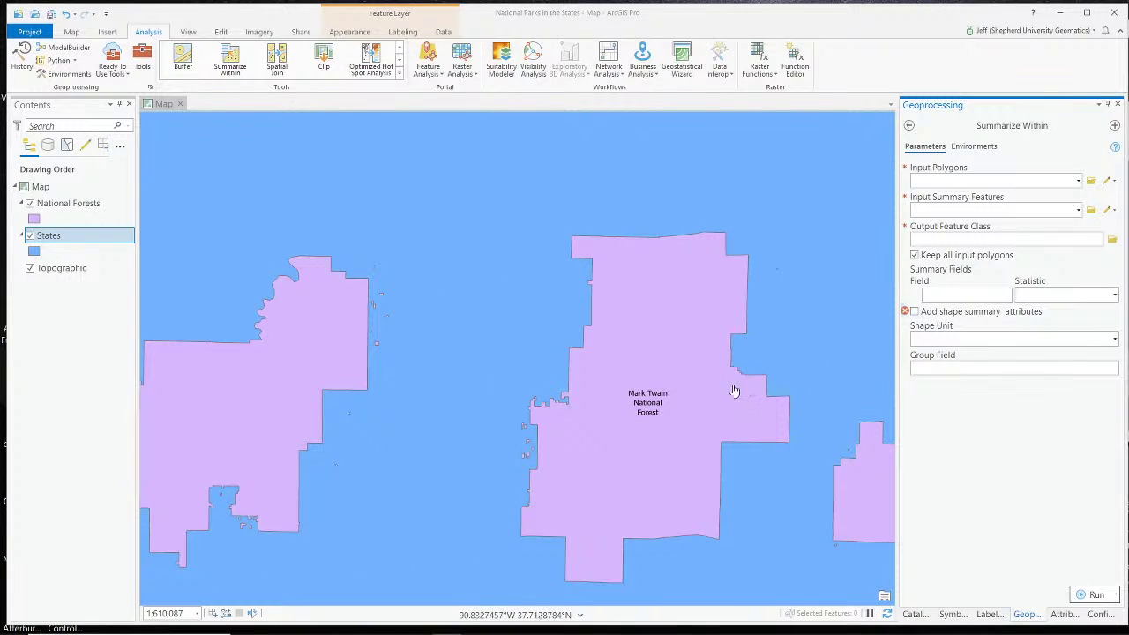
pyautogui.scroll(2, 740, 364)
pyautogui.scroll(2, 748, 363)
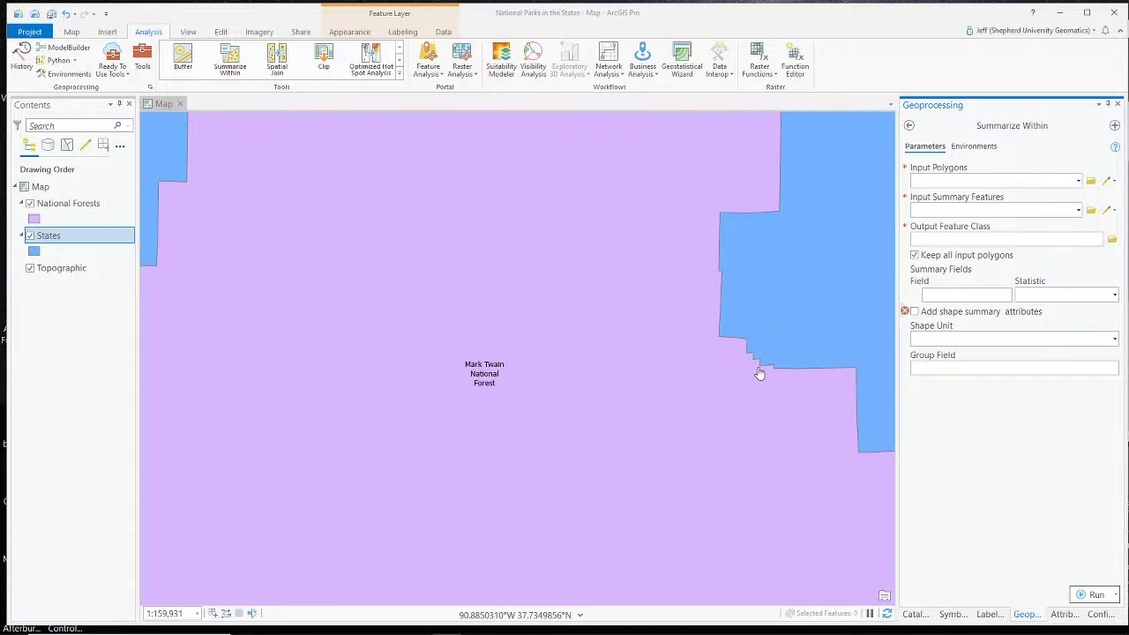
pyautogui.scroll(-1, 760, 374)
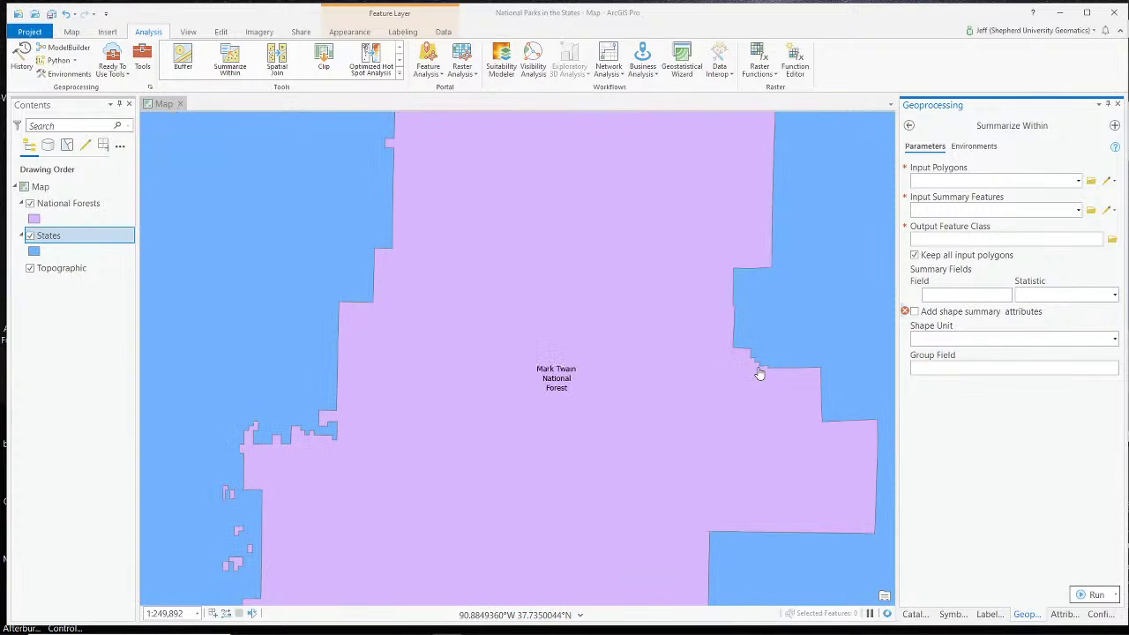
pyautogui.scroll(-1, 760, 374)
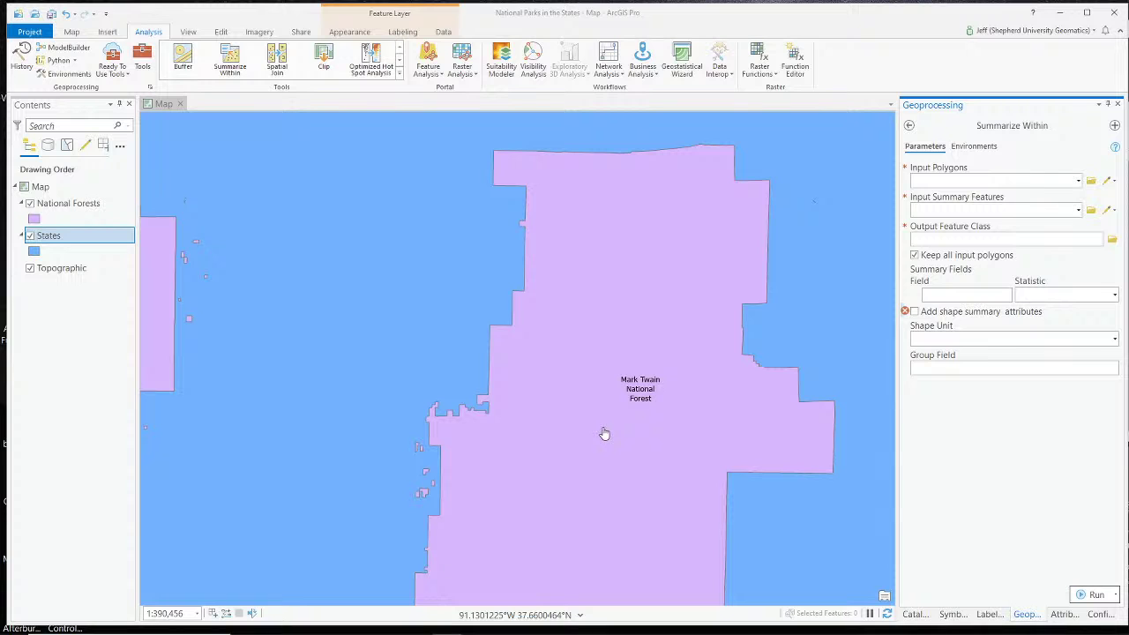
pyautogui.scroll(-1, 605, 433)
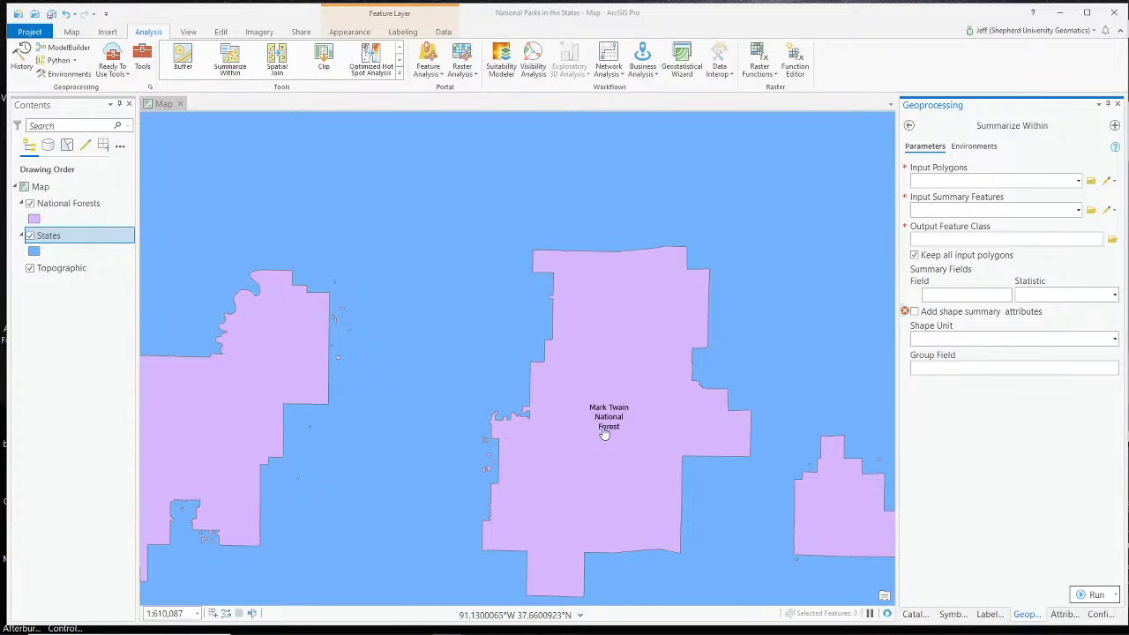
# Open the National Forests attribute table, select Mark Twain National Forest on the map, and check its square-mile area among the selected records only
pyautogui.rightClick(88, 204)
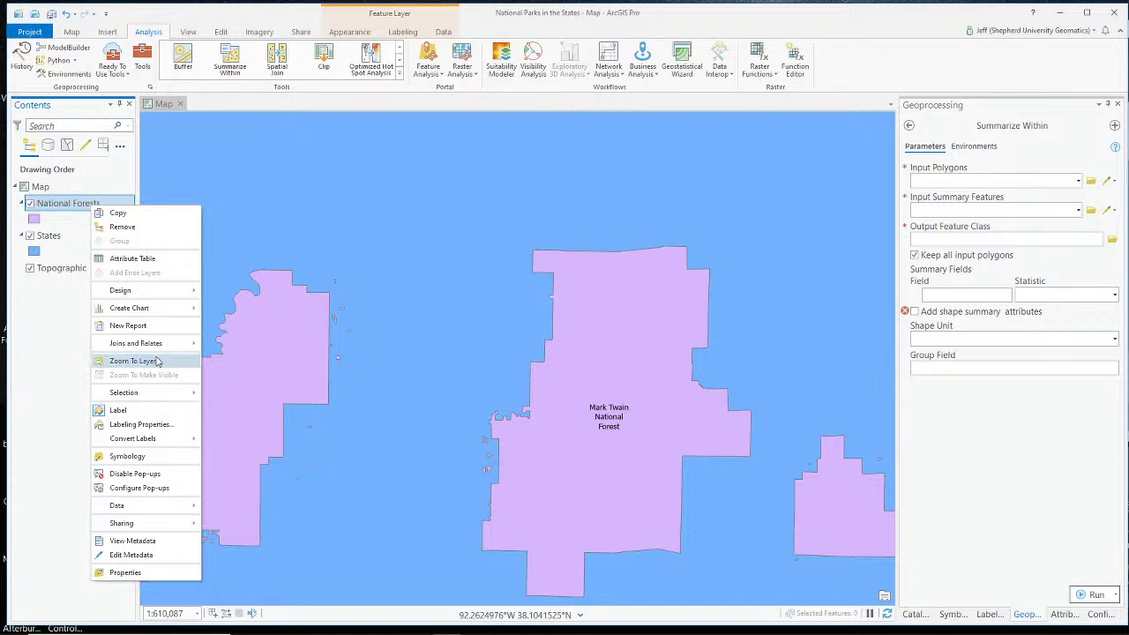
pyautogui.click(132, 258)
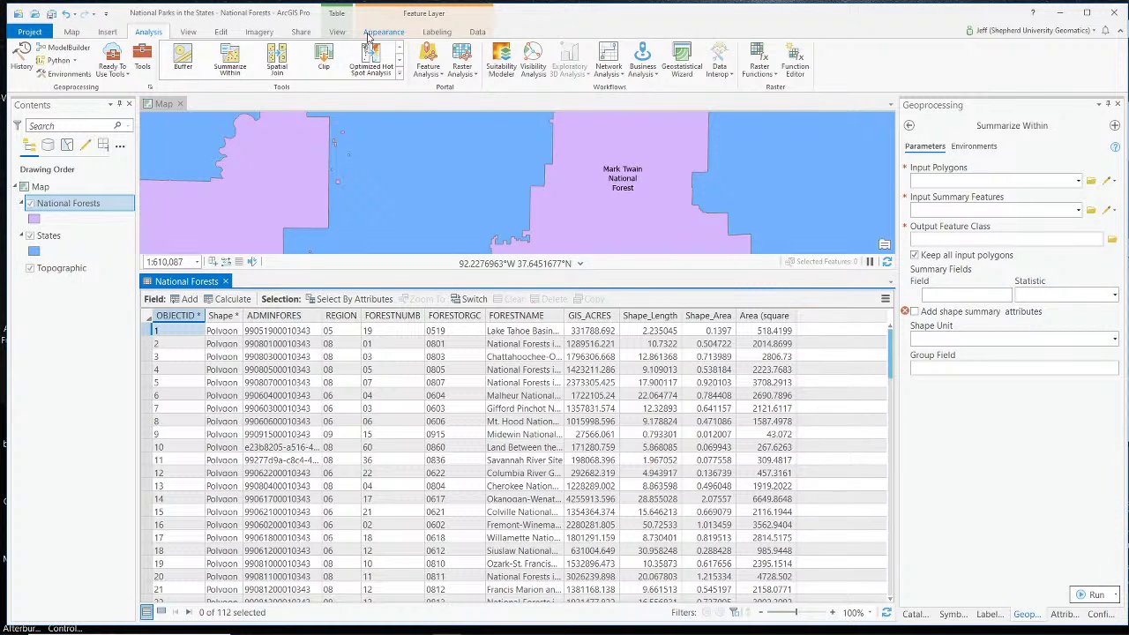
pyautogui.click(302, 32)
pyautogui.click(72, 33)
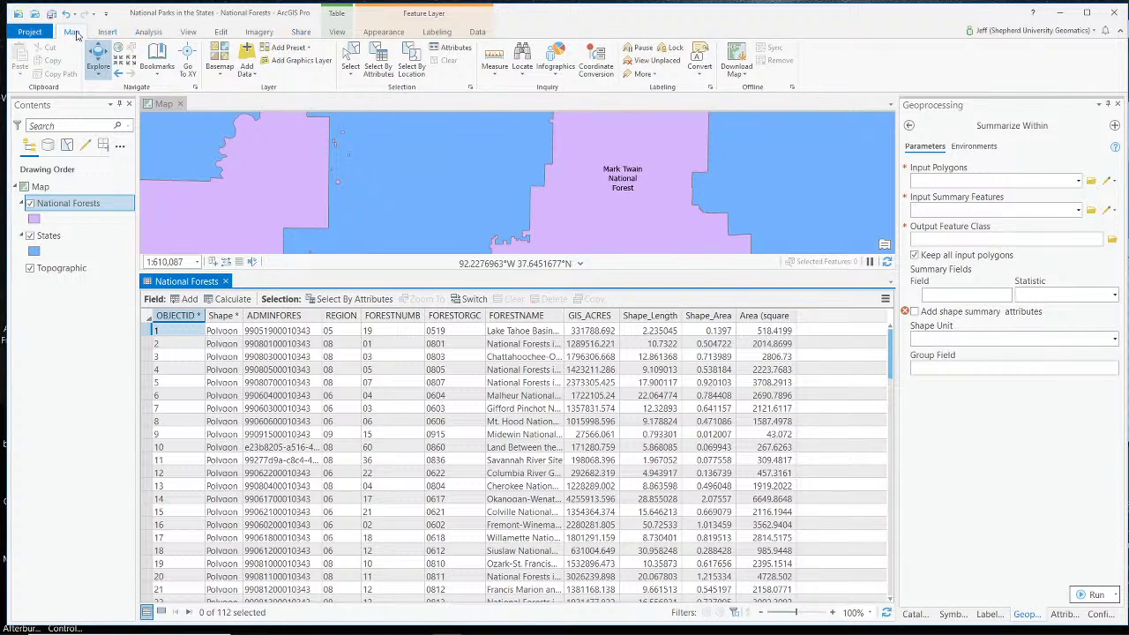
pyautogui.click(350, 60)
pyautogui.click(642, 178)
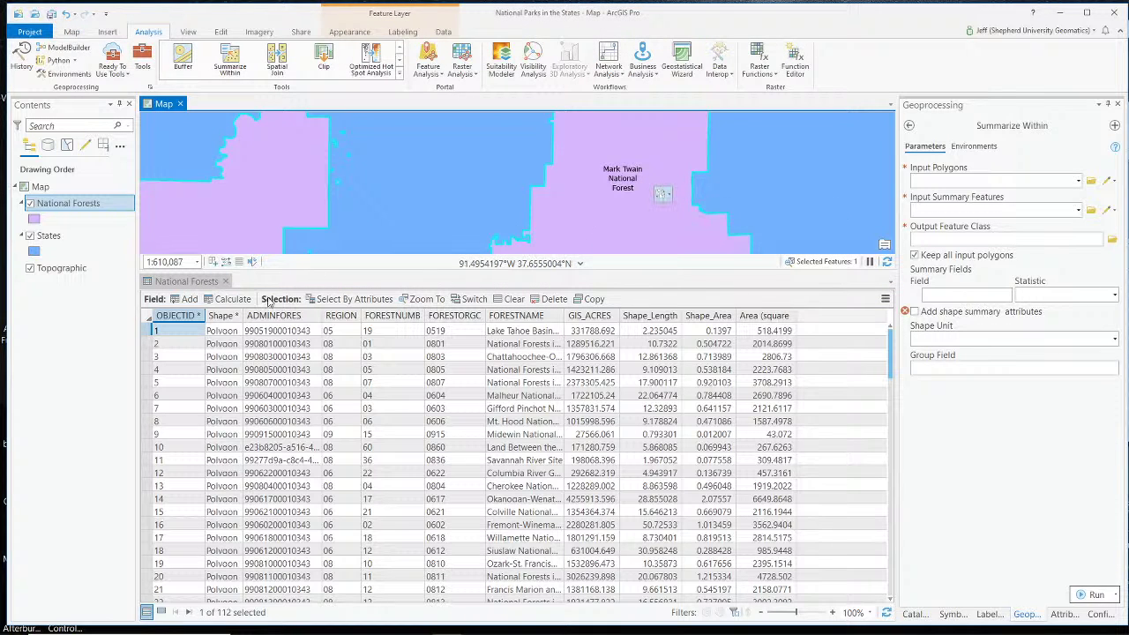
pyautogui.click(319, 526)
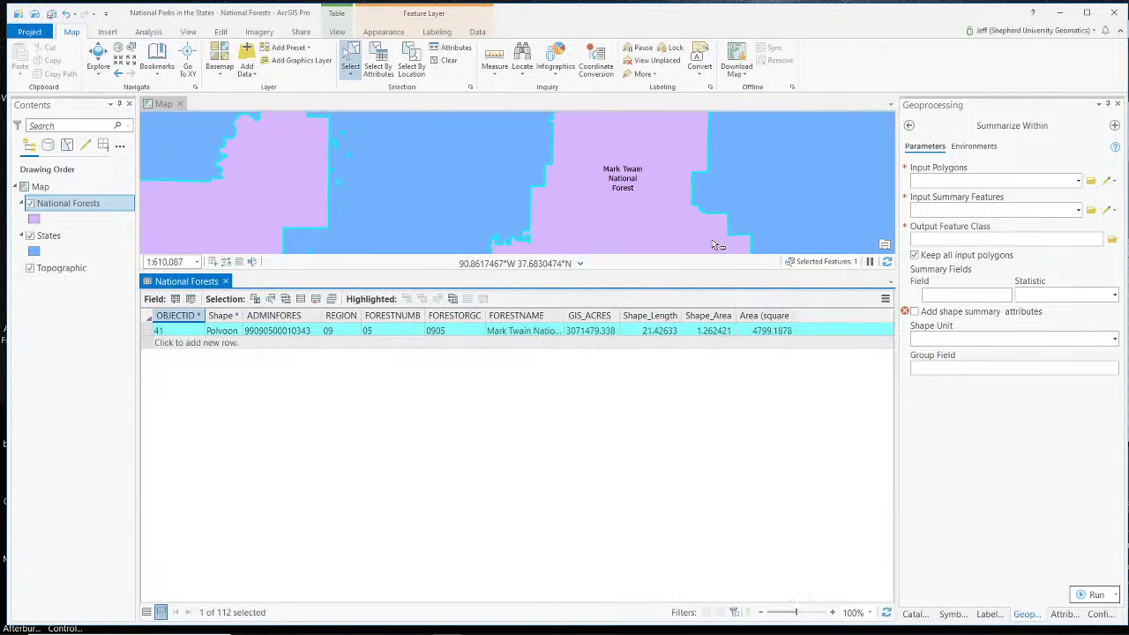
pyautogui.click(769, 336)
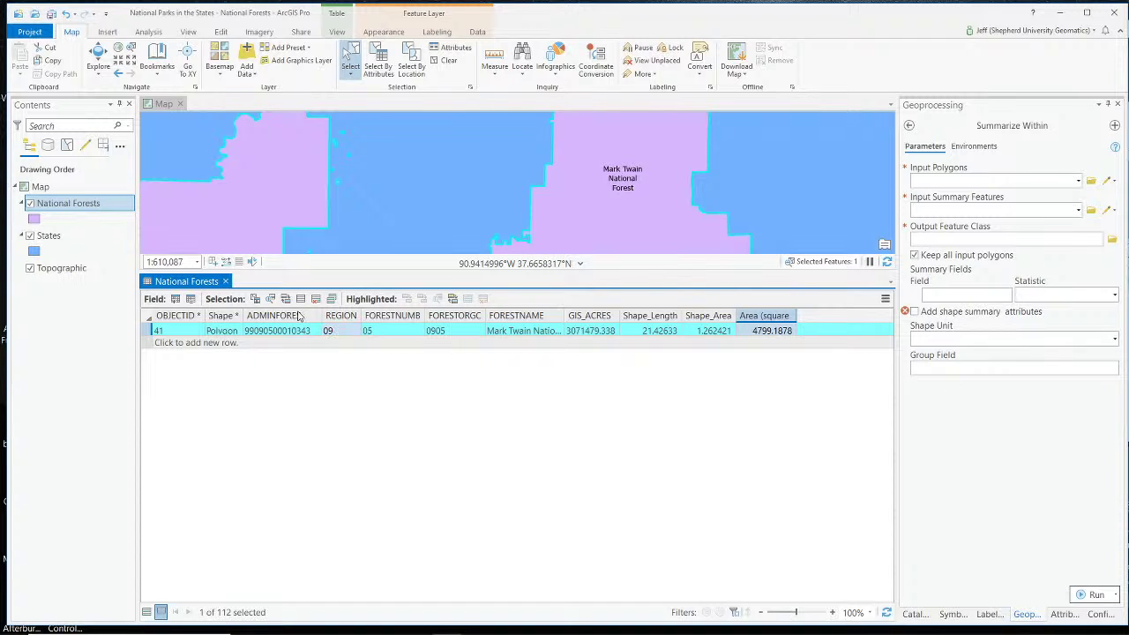
# Open the States attribute table, select Missouri on the map, and view only its record's summarized area fields
pyautogui.click(49, 240)
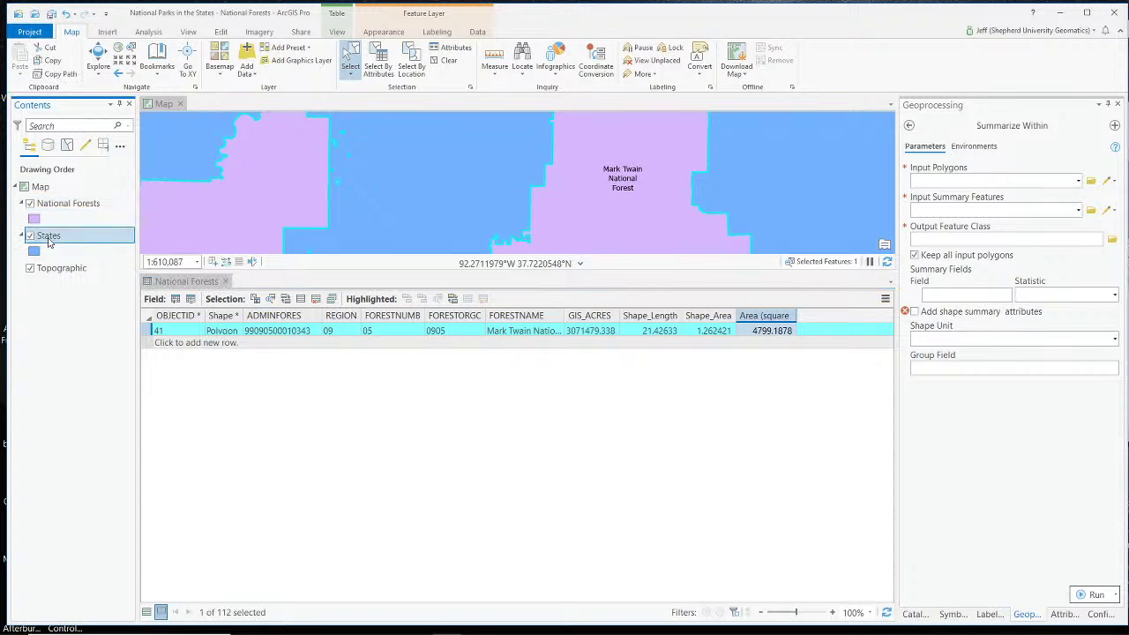
pyautogui.rightClick(65, 245)
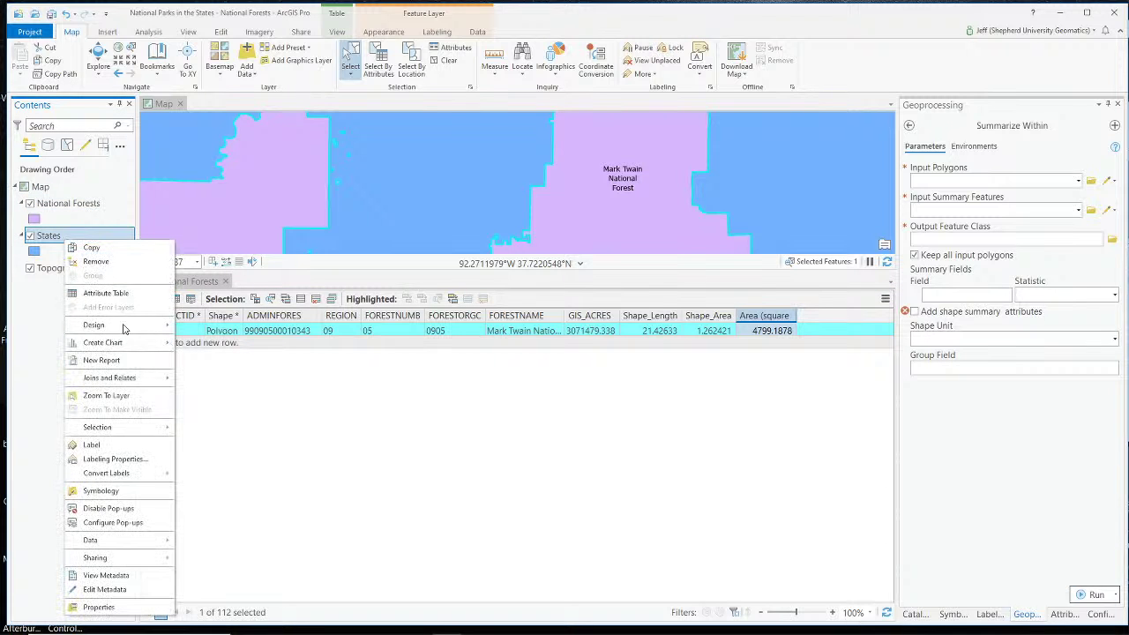
pyautogui.click(106, 294)
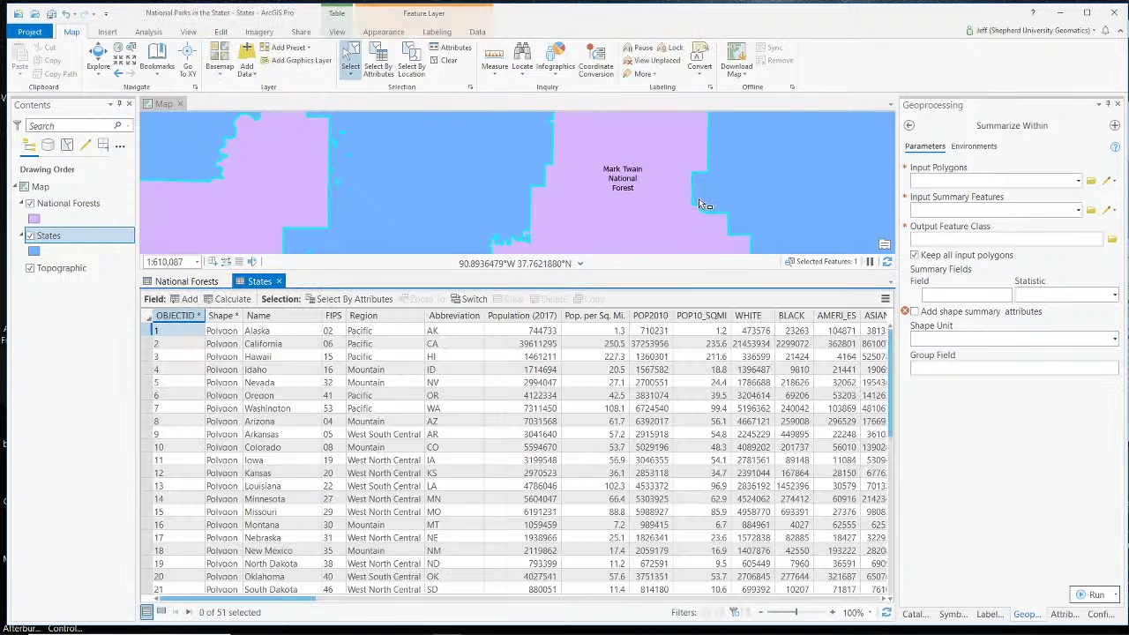
pyautogui.click(432, 198)
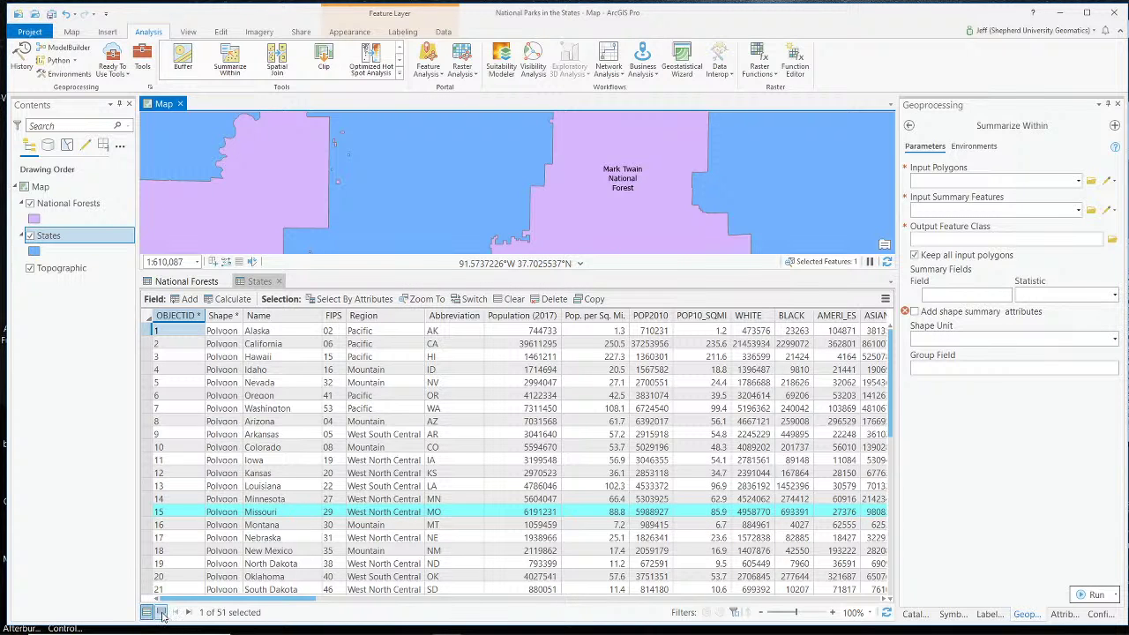
pyautogui.click(216, 603)
pyautogui.moveTo(280, 601); pyautogui.dragTo(888, 617)
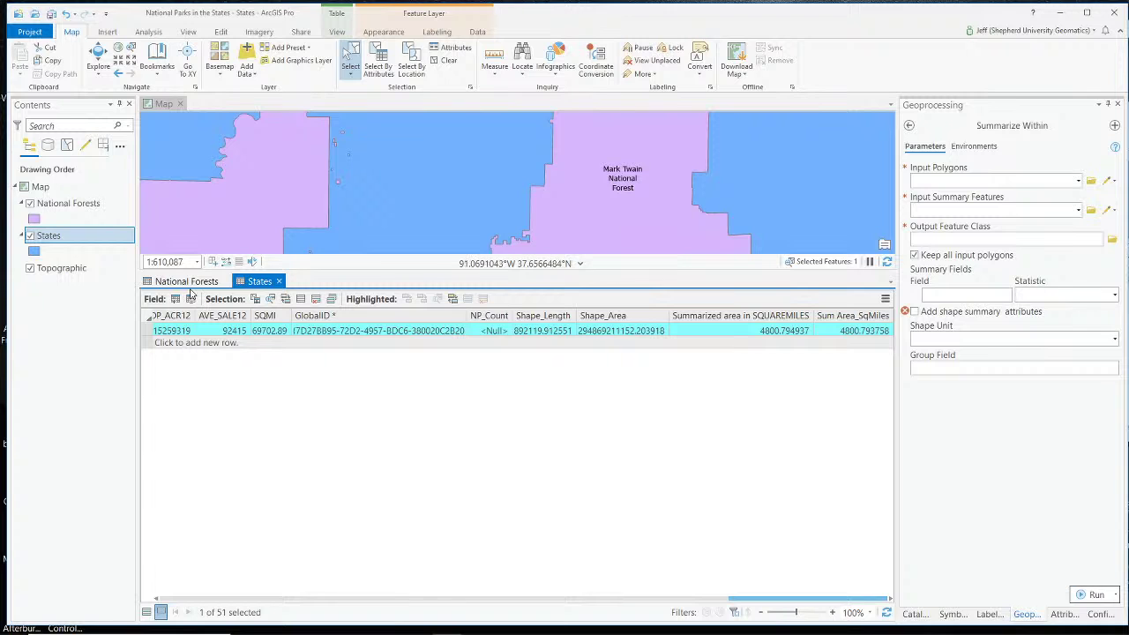
# Reselect Mark Twain National Forest, compare its square-mile area with Missouri's summarized area fields, and close both tables
pyautogui.click(168, 282)
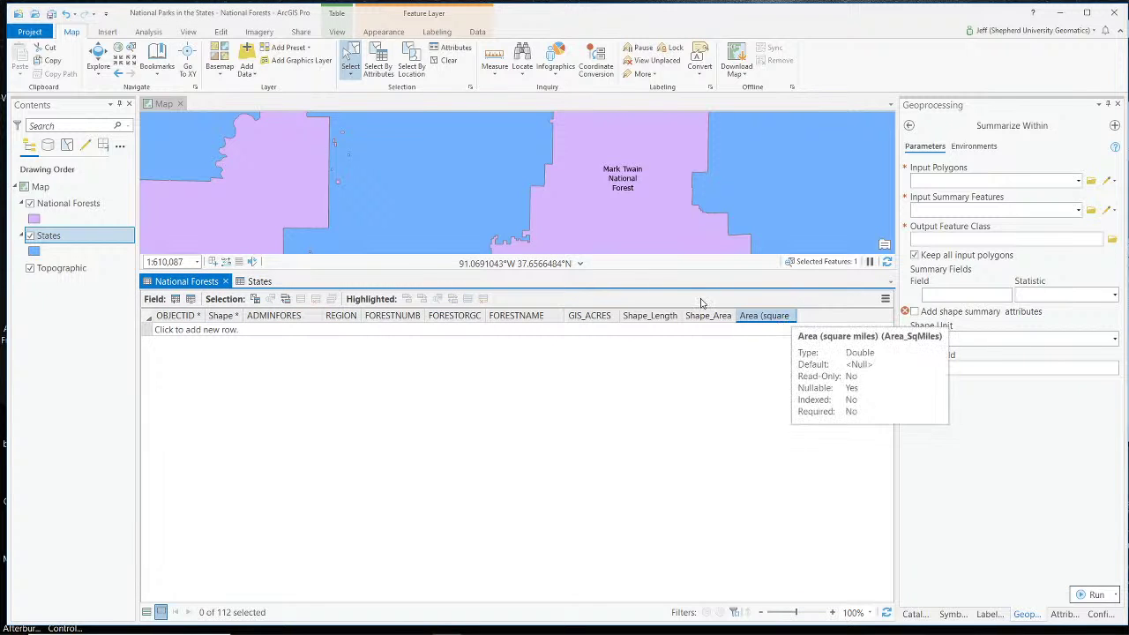
pyautogui.click(624, 220)
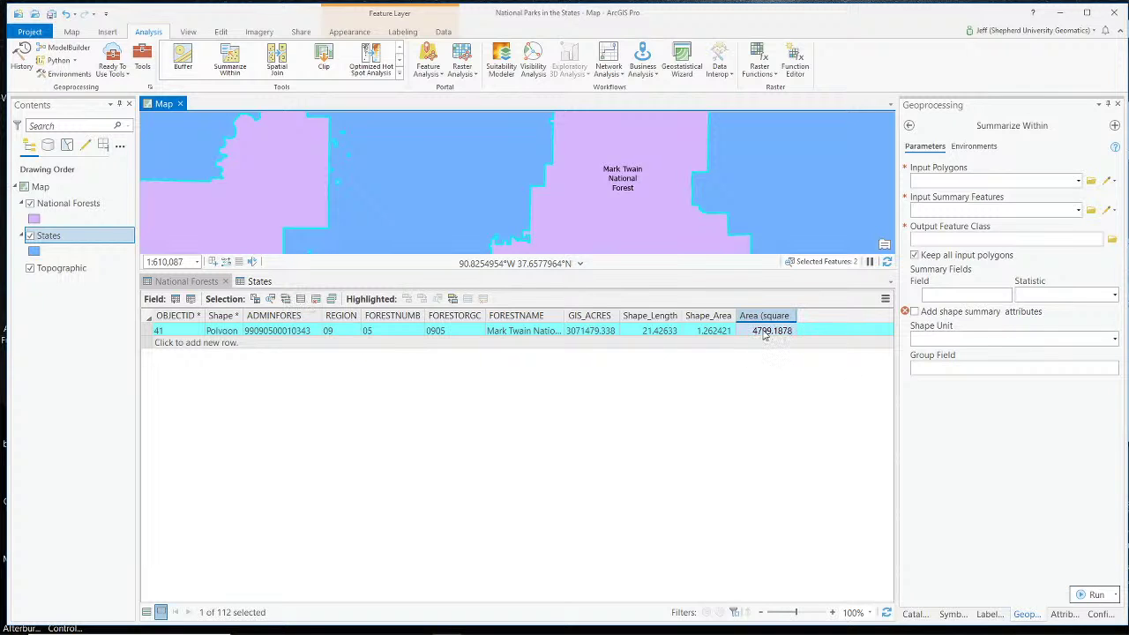
pyautogui.click(254, 282)
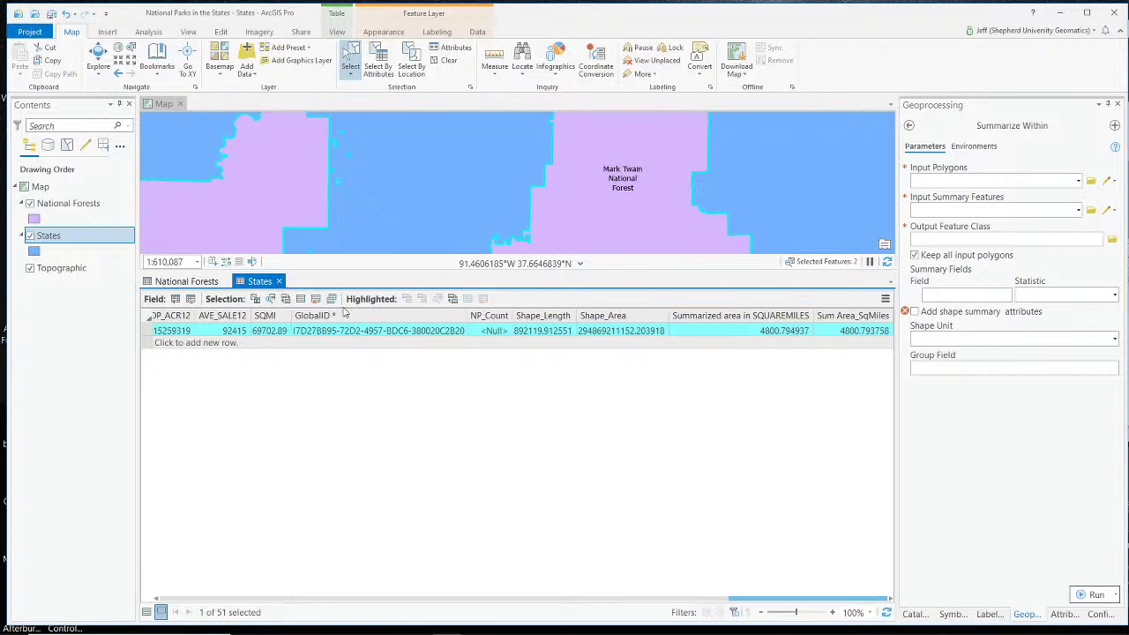
pyautogui.click(279, 282)
pyautogui.click(226, 281)
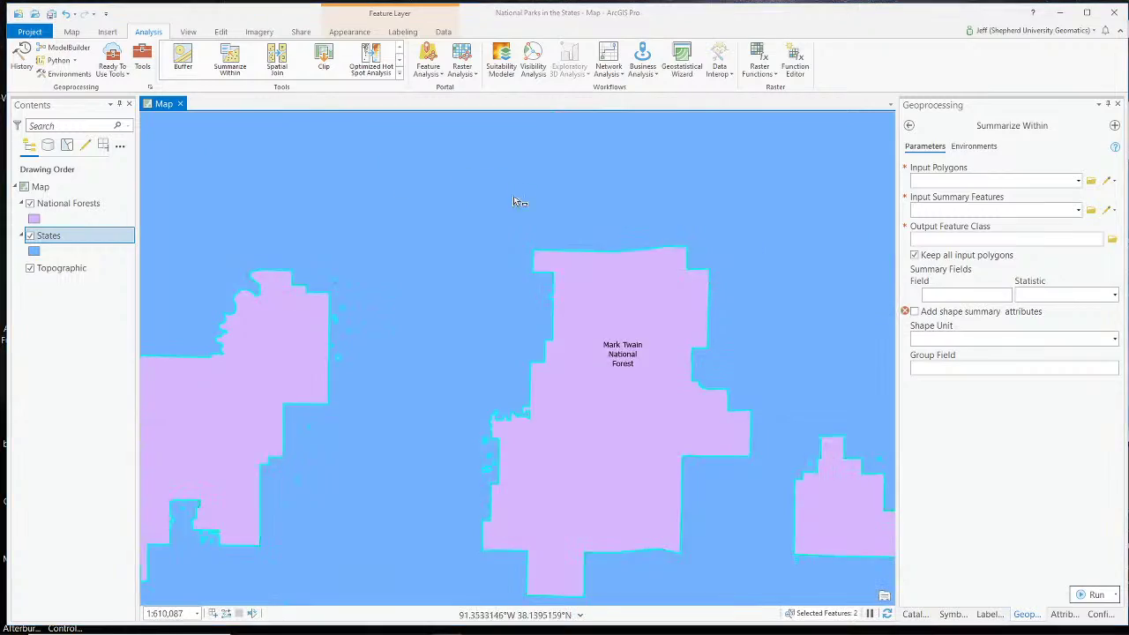
# Select Minnesota on the map and view the pop-up of the Superior National Forest near the Canadian border
pyautogui.scroll(-5, 597, 284)
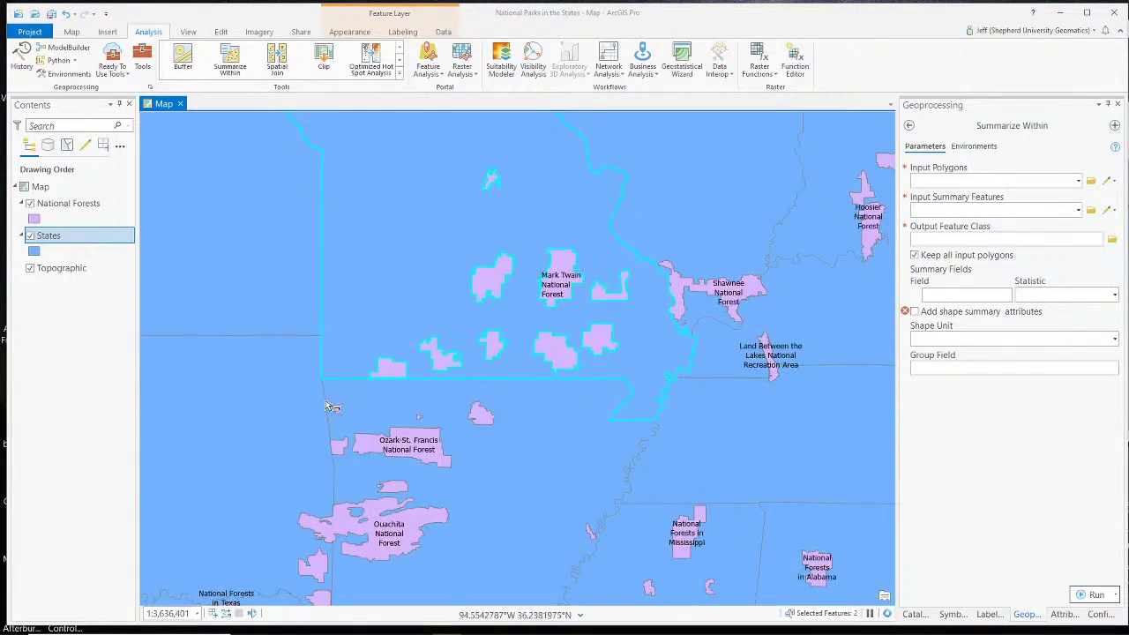
pyautogui.scroll(4, 413, 368)
pyautogui.scroll(-8, 413, 369)
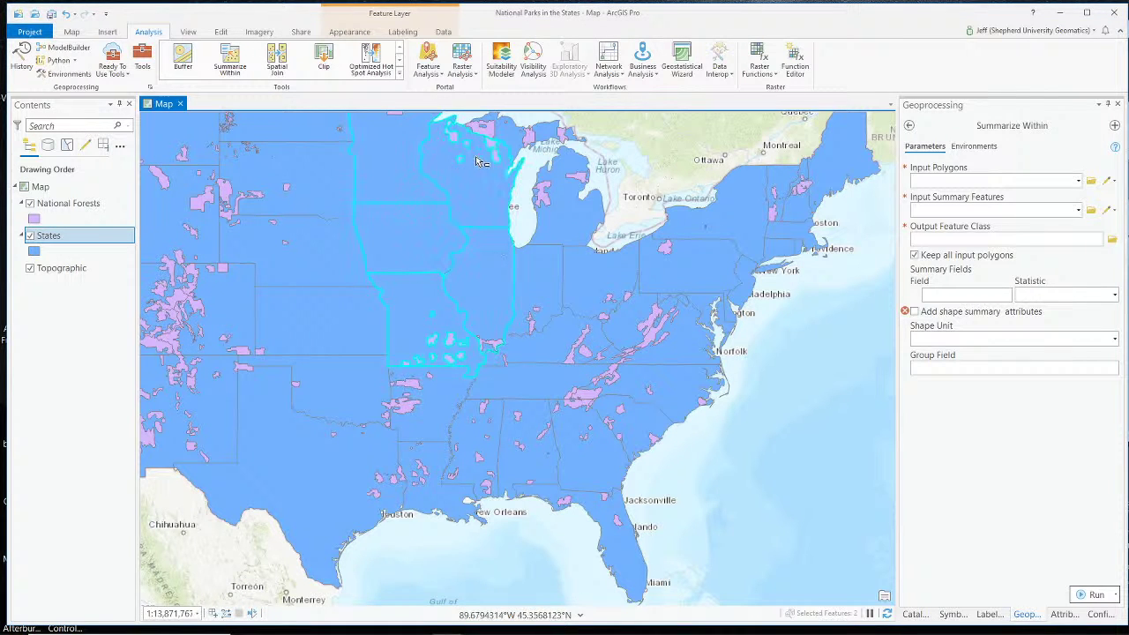
pyautogui.click(396, 127)
pyautogui.click(70, 33)
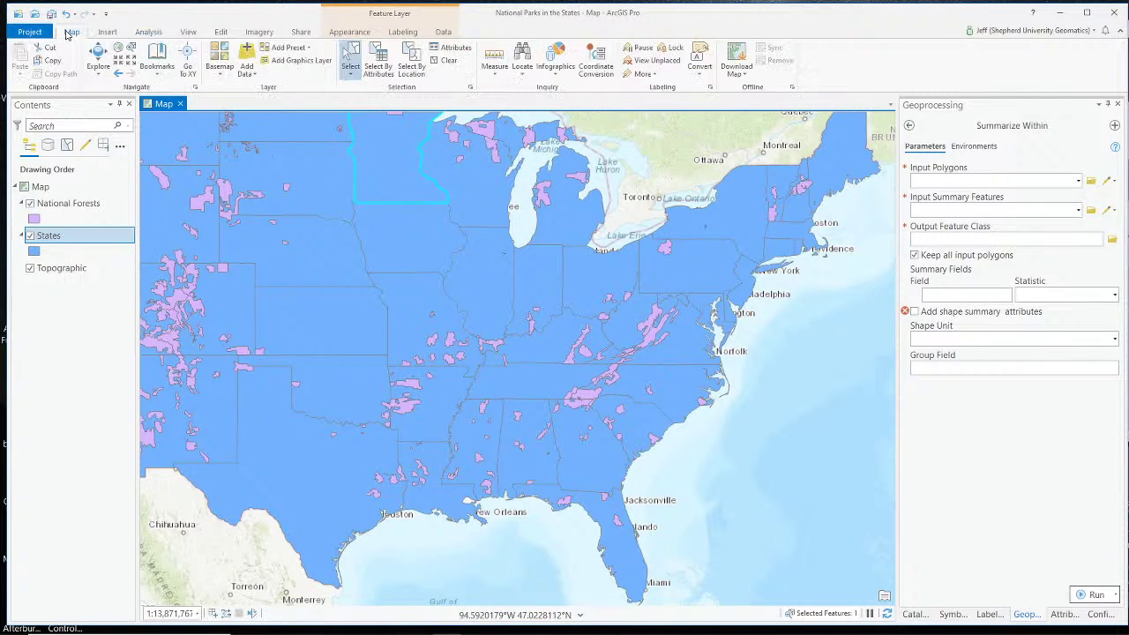
pyautogui.moveTo(481, 159); pyautogui.dragTo(556, 428)
pyautogui.scroll(3, 555, 428)
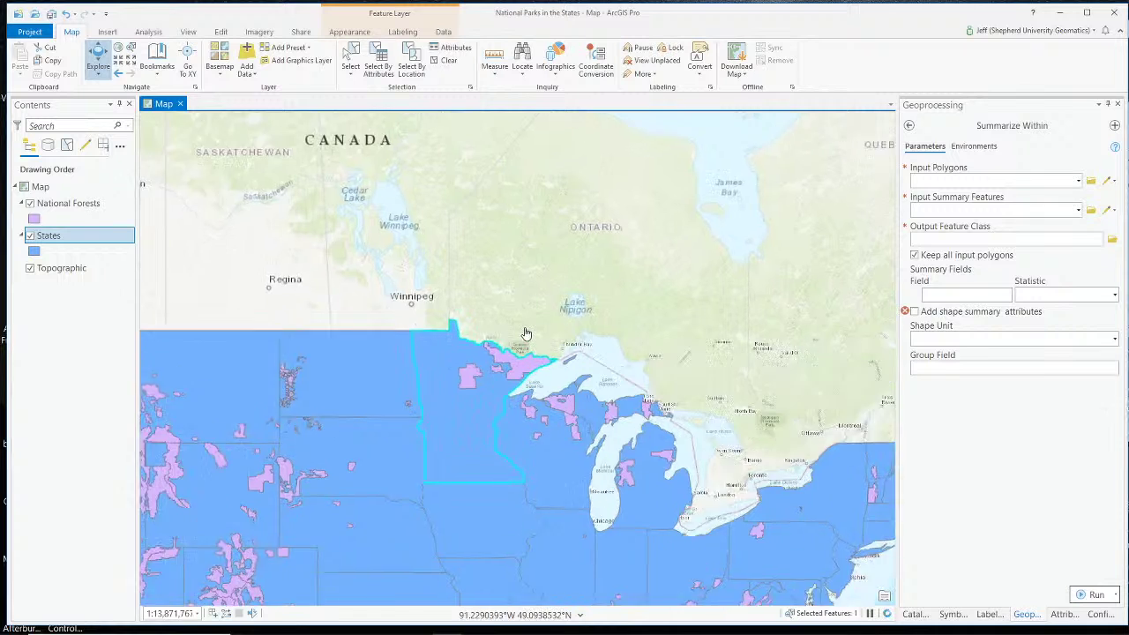
pyautogui.click(510, 431)
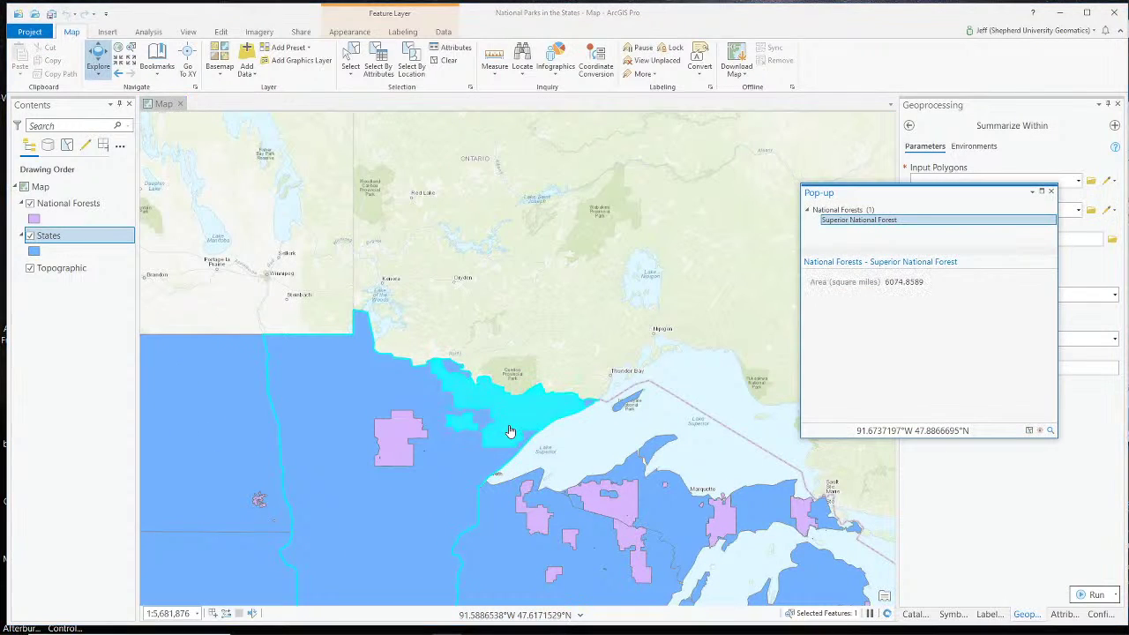
# Select the Superior National Forest and examine up close how its boundary deviates from the northern border of the States layer
pyautogui.click(350, 60)
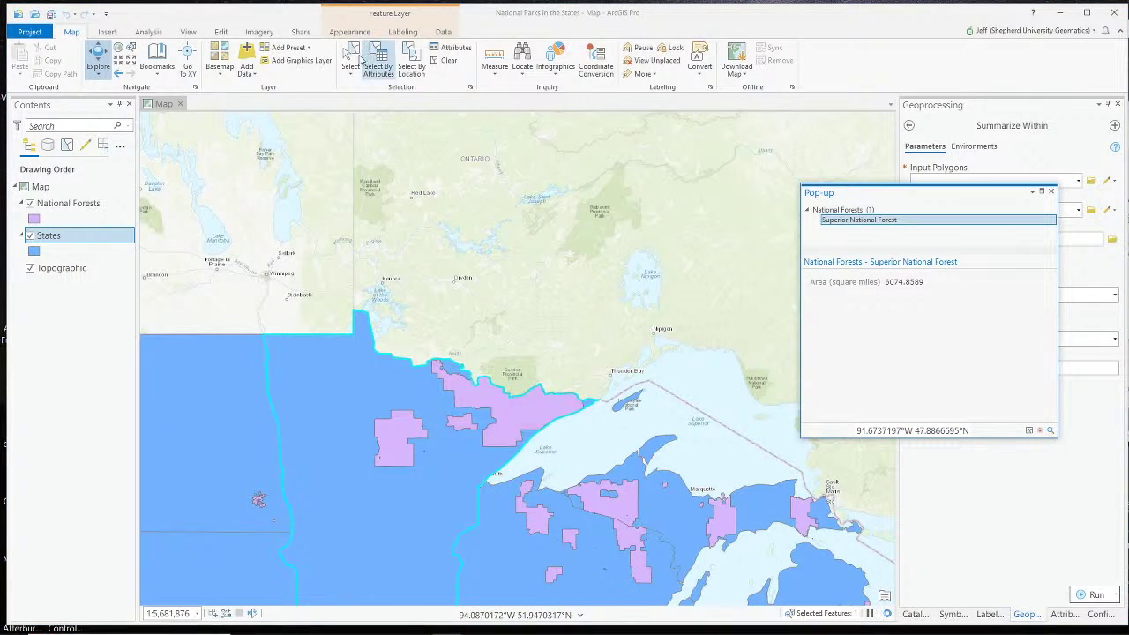
pyautogui.click(517, 417)
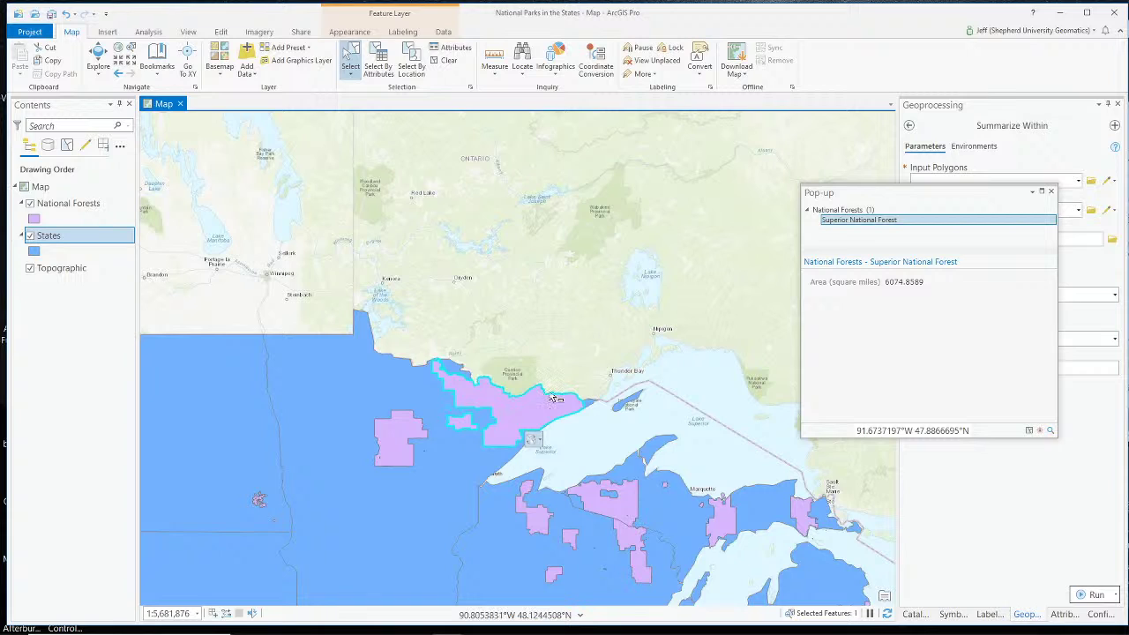
pyautogui.scroll(5, 554, 398)
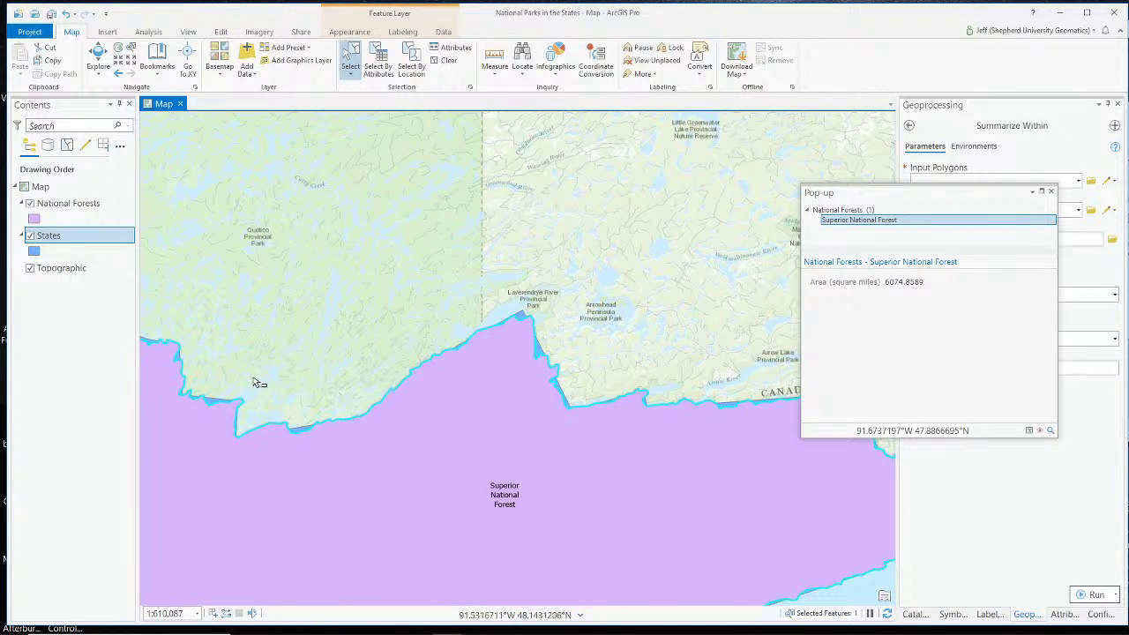
pyautogui.scroll(4, 207, 403)
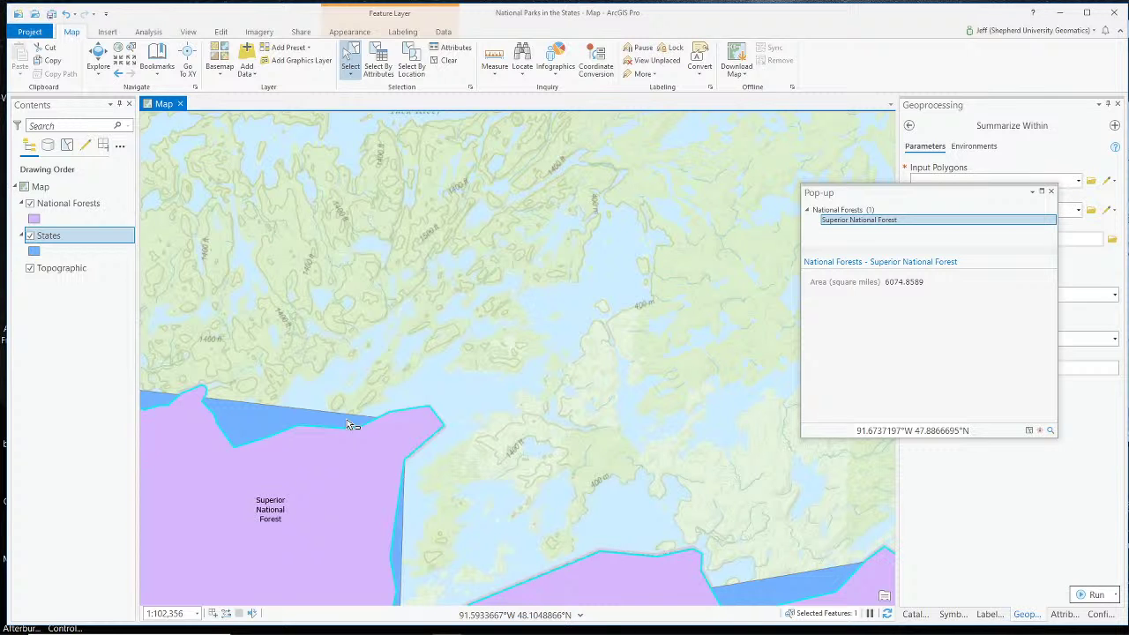
pyautogui.scroll(-3, 351, 425)
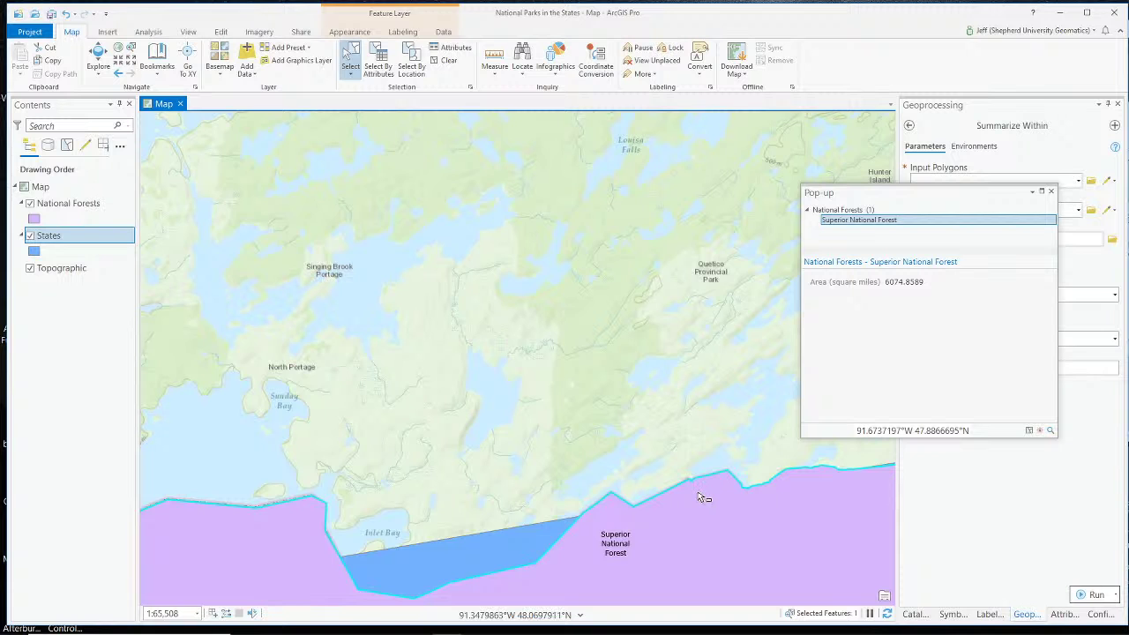
pyautogui.scroll(-1, 701, 497)
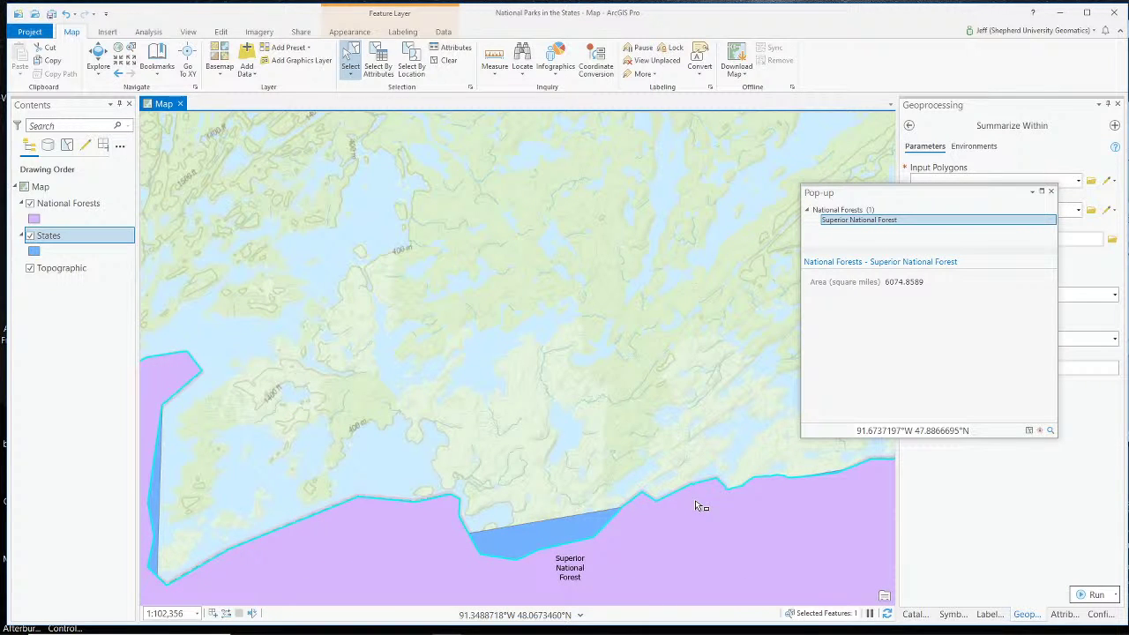
pyautogui.scroll(-5, 702, 508)
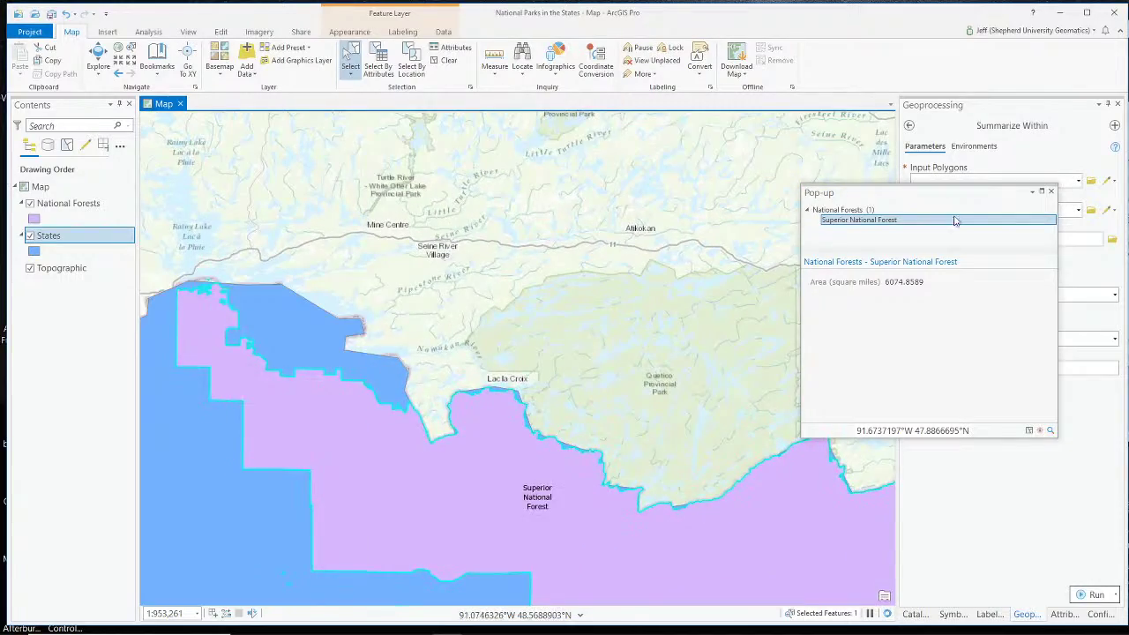
# Close the Superior National Forest pop-up and clear the map selection
pyautogui.hotkey('alt', 'Tab')
pyautogui.click(780, 542)
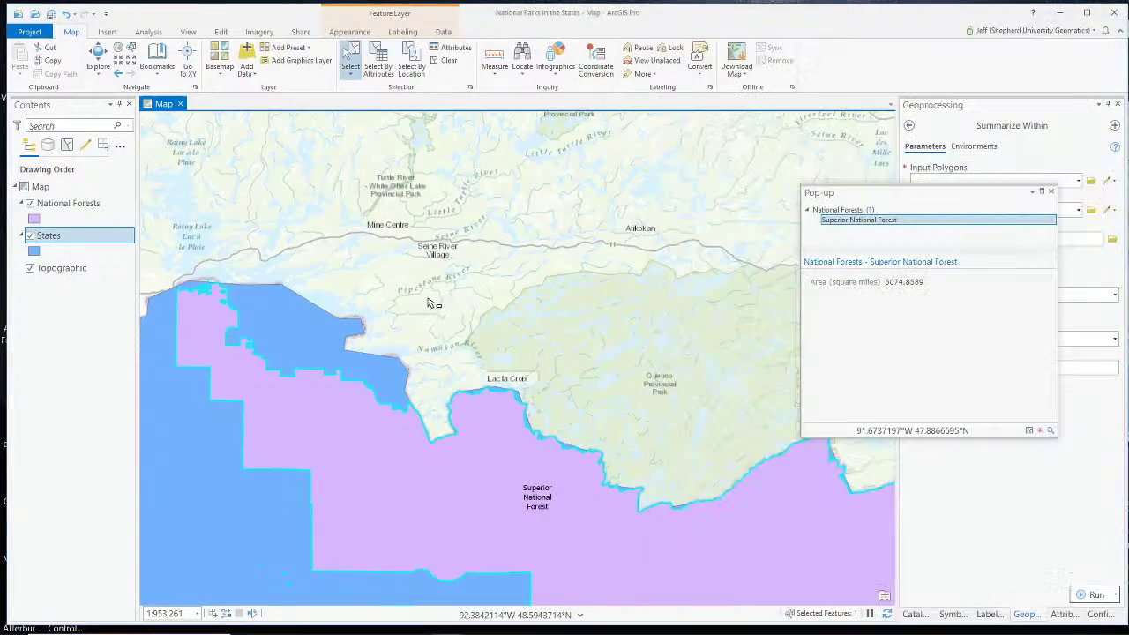
pyautogui.click(1051, 192)
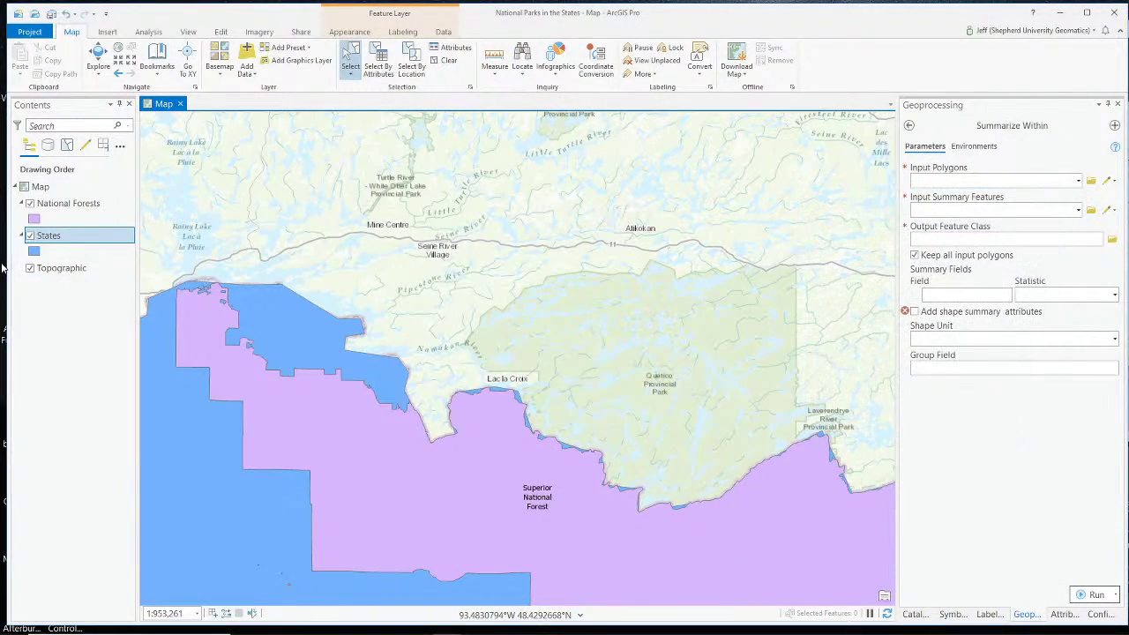
# Open the States attribute table and examine the SQMI and Sum Area_SqMiles values of the first record
pyautogui.rightClick(63, 239)
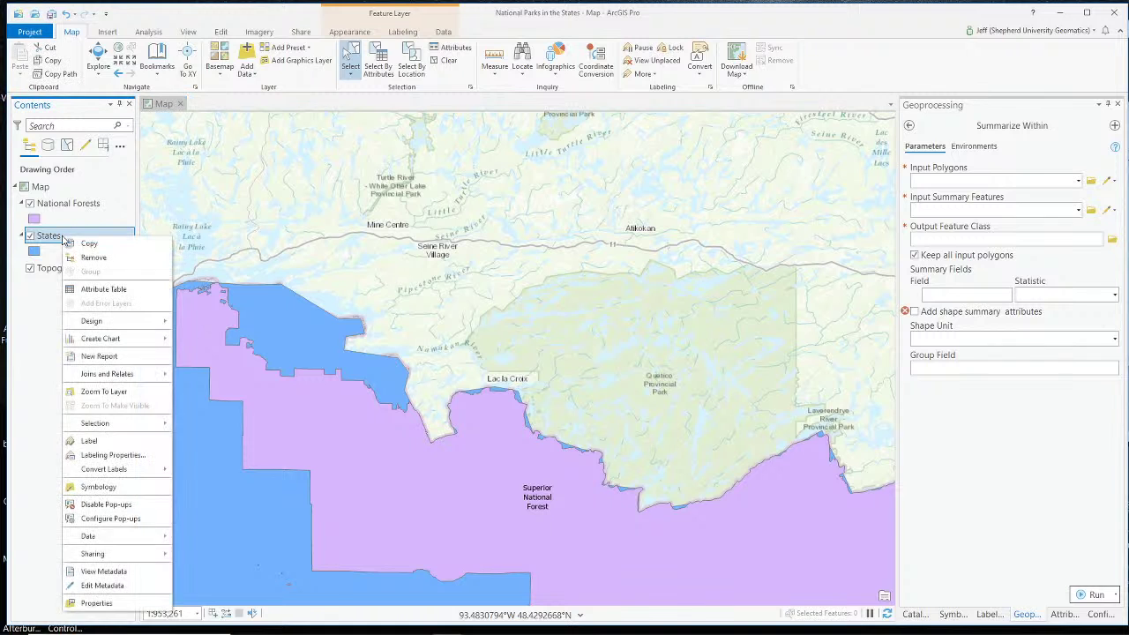
pyautogui.click(99, 291)
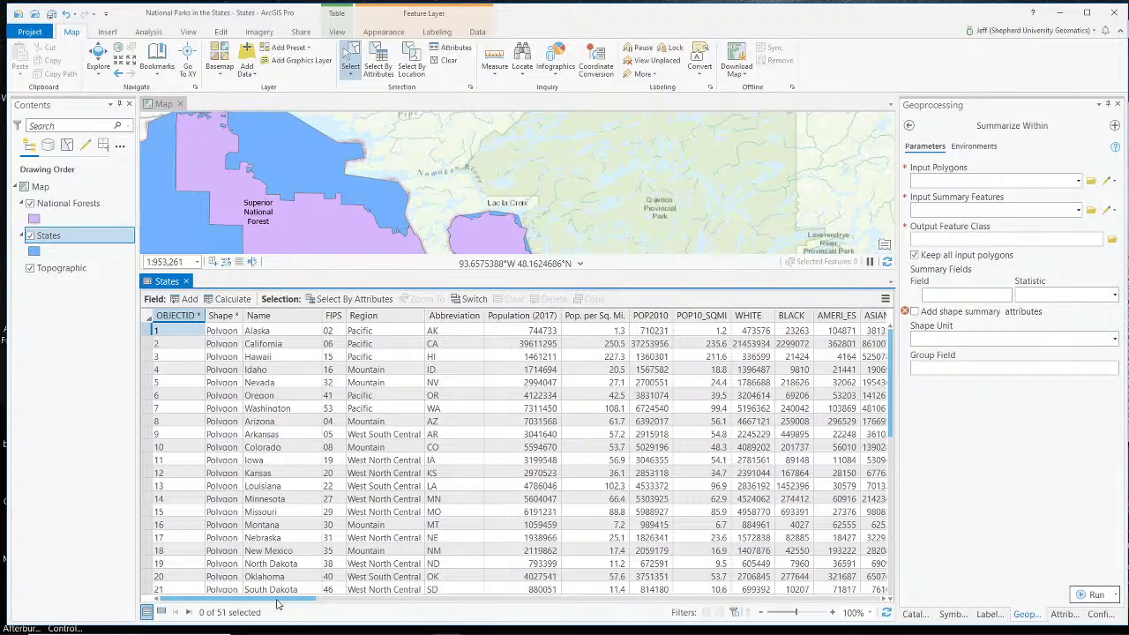
pyautogui.moveTo(276, 603); pyautogui.dragTo(444, 604)
pyautogui.moveTo(580, 623); pyautogui.dragTo(849, 614)
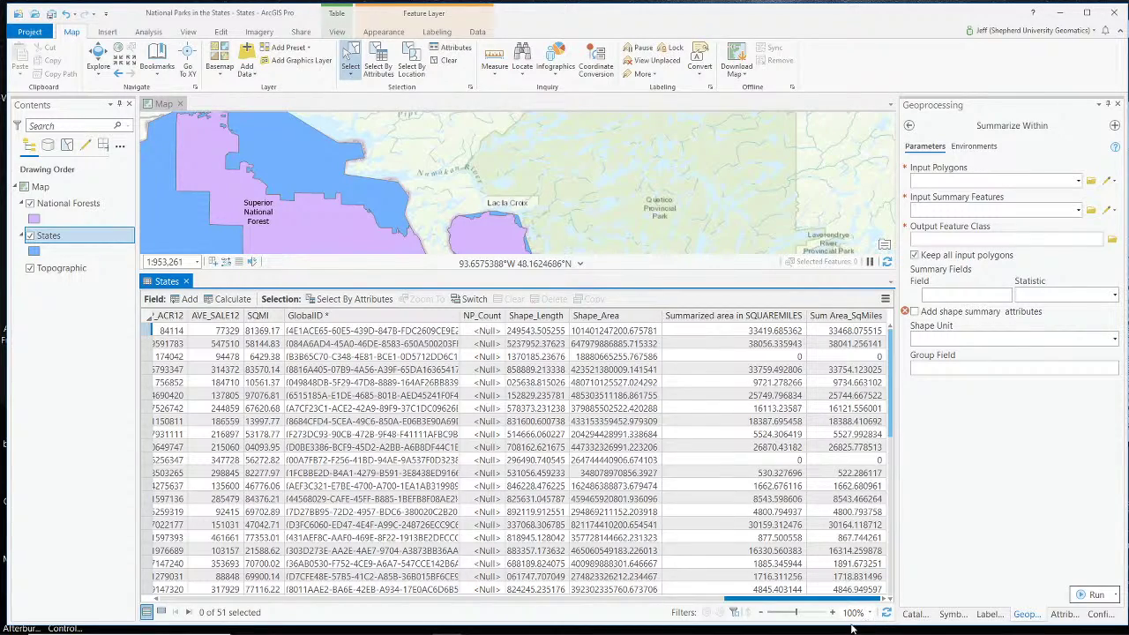
pyautogui.moveTo(842, 627)
pyautogui.mouseDown()
pyautogui.moveTo(812, 628)
pyautogui.moveTo(847, 633)
pyautogui.mouseUp()
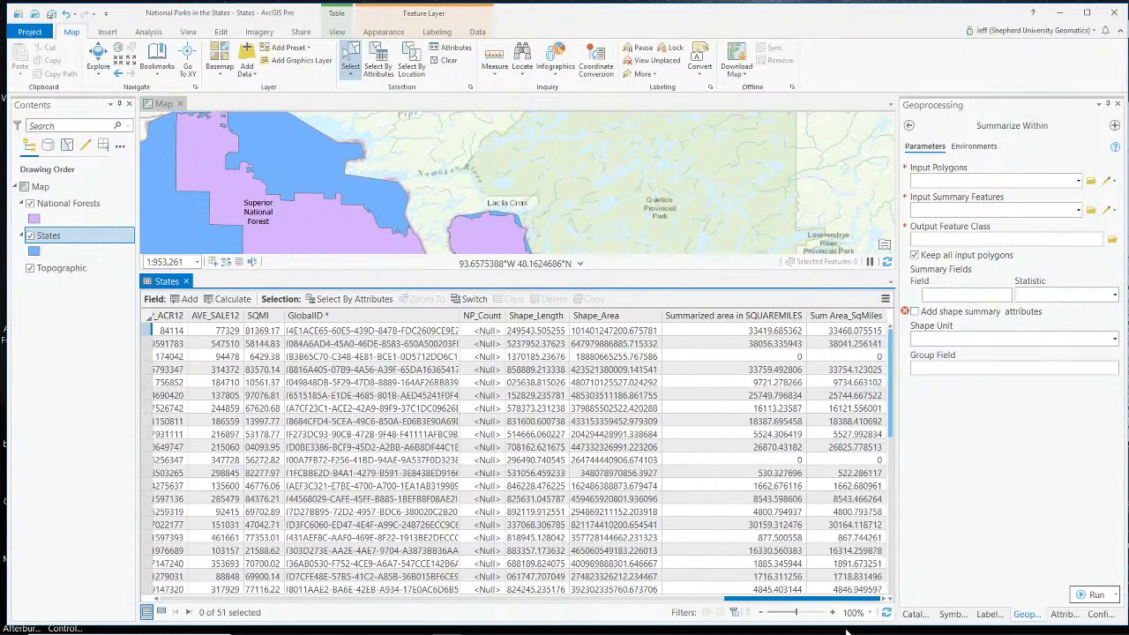
pyautogui.click(263, 330)
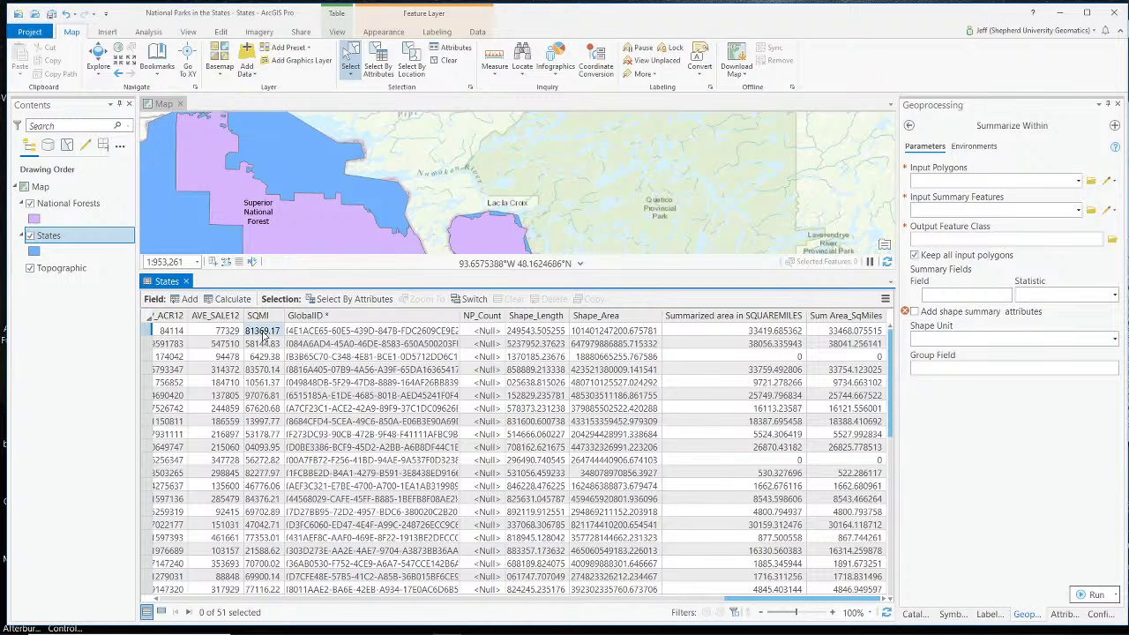
pyautogui.click(845, 331)
# Add a new field named FractionOfForests to the States table
pyautogui.click(182, 300)
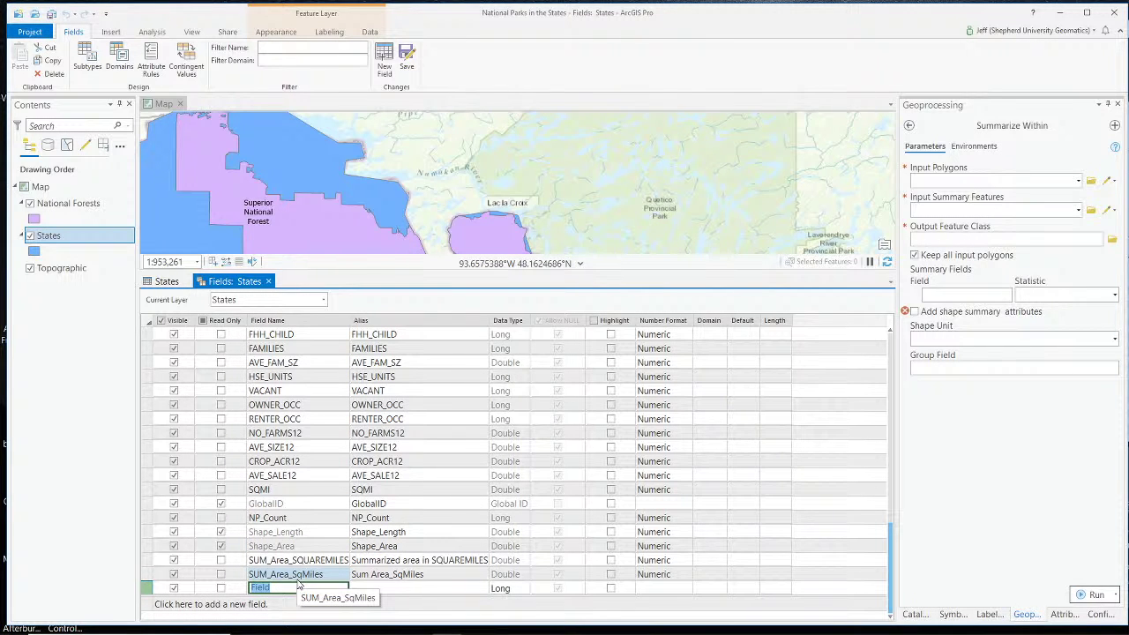
pyautogui.write('FractionOfForests')
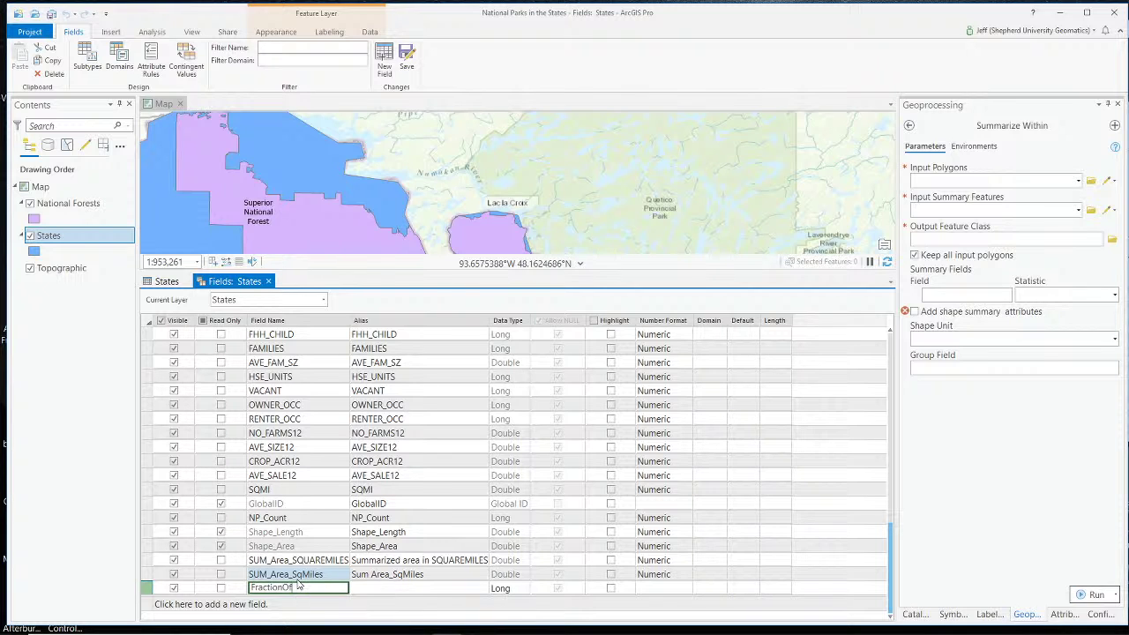
pyautogui.press('Tab')
pyautogui.write('F')
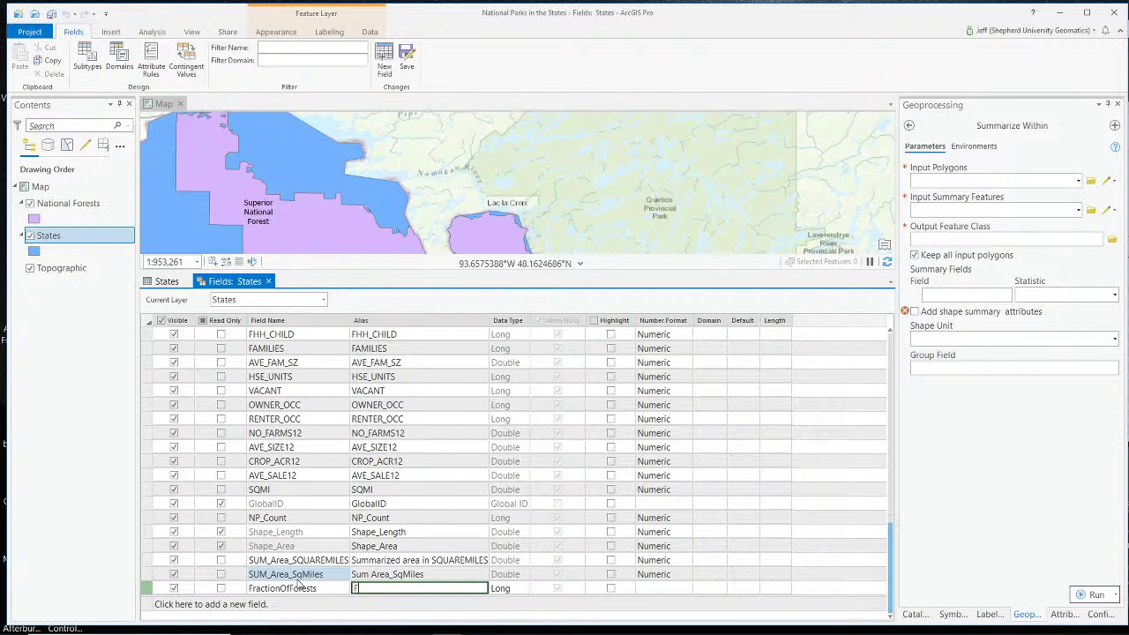
pyautogui.write('raction')
pyautogui.write(' of N')
pyautogui.press('BackSpace')
pyautogui.press('BackSpace')
pyautogui.press('BackSpace')
pyautogui.press('BackSpace')
pyautogui.press('BackSpace')
pyautogui.press('BackSpace')
pyautogui.press('BackSpace')
pyautogui.press('BackSpace')
pyautogui.press('BackSpace')
pyautogui.press('BackSpace')
pyautogui.press('BackSpace')
pyautogui.press('BackSpace')
pyautogui.press('BackSpace')
pyautogui.press('BackSpace')
pyautogui.press('BackSpace')
pyautogui.press('BackSpace')
pyautogui.press('BackSpace')
pyautogui.press('BackSpace')
pyautogui.press('BackSpace')
pyautogui.write('Fraction of Land Area')
pyautogui.press('BackSpace')
pyautogui.press('BackSpace')
pyautogui.press('BackSpace')
pyautogui.press('BackSpace')
pyautogui.press('BackSpace')
pyautogui.press('BackSpace')
pyautogui.press('BackSpace')
pyautogui.press('BackSpace')
pyautogui.press('BackSpace')
pyautogui.press('BackSpace')
pyautogui.press('BackSpace')
pyautogui.press('BackSpace')
pyautogui.press('BackSpace')
pyautogui.press('BackSpace')
pyautogui.press('BackSpace')
pyautogui.press('BackSpace')
pyautogui.press('BackSpace')
pyautogui.press('BackSpace')
pyautogui.press('BackSpace')
pyautogui.press('BackSpace')
pyautogui.write('Area of National For')
pyautogui.write('est')
pyautogui.press('BackSpace')
pyautogui.press('BackSpace')
pyautogui.press('BackSpace')
pyautogui.press('BackSpace')
pyautogui.press('BackSpace')
pyautogui.press('BackSpace')
pyautogui.press('BackSpace')
pyautogui.press('BackSpace')
pyautogui.press('BackSpace')
pyautogui.press('BackSpace')
pyautogui.press('BackSpace')
pyautogui.press('BackSpace')
pyautogui.press('BackSpace')
pyautogui.press('BackSpace')
pyautogui.press('BackSpace')
pyautogui.press('BackSpace')
pyautogui.press('BackSpace')
pyautogui.press('BackSpace')
pyautogui.press('BackSpace')
pyautogui.press('BackSpace')
# Set the FractionOfForests alias to "Ratio of National Forest Land to Total Land Area" and its data type to Double
pyautogui.write('Ratio of National Forest Land to')
pyautogui.write('Total Land Area')
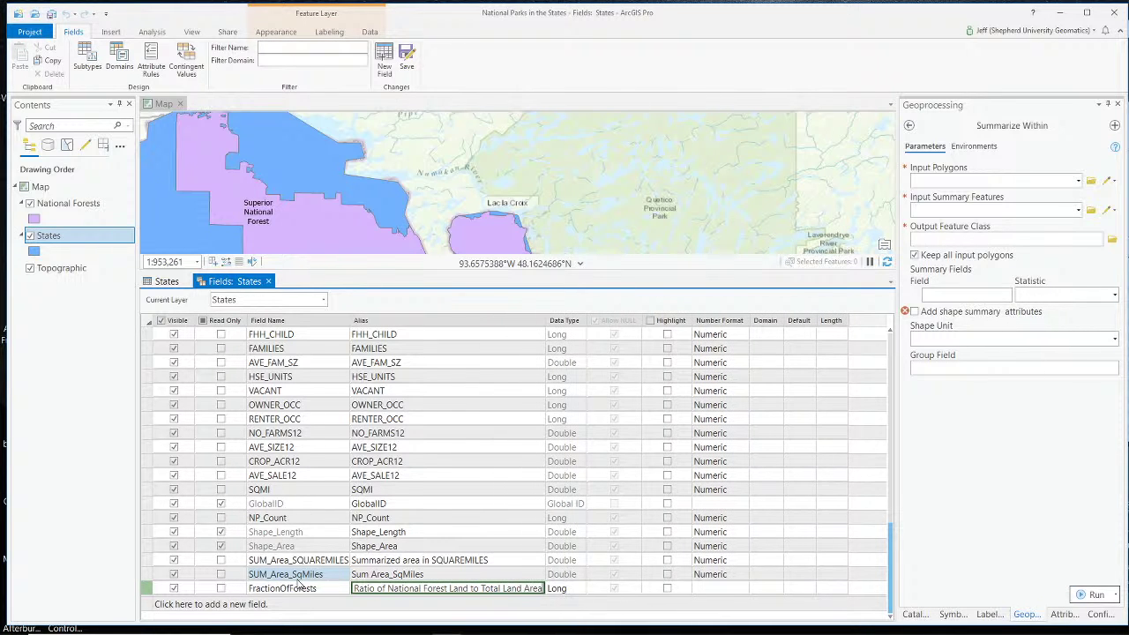
pyautogui.press('Tab')
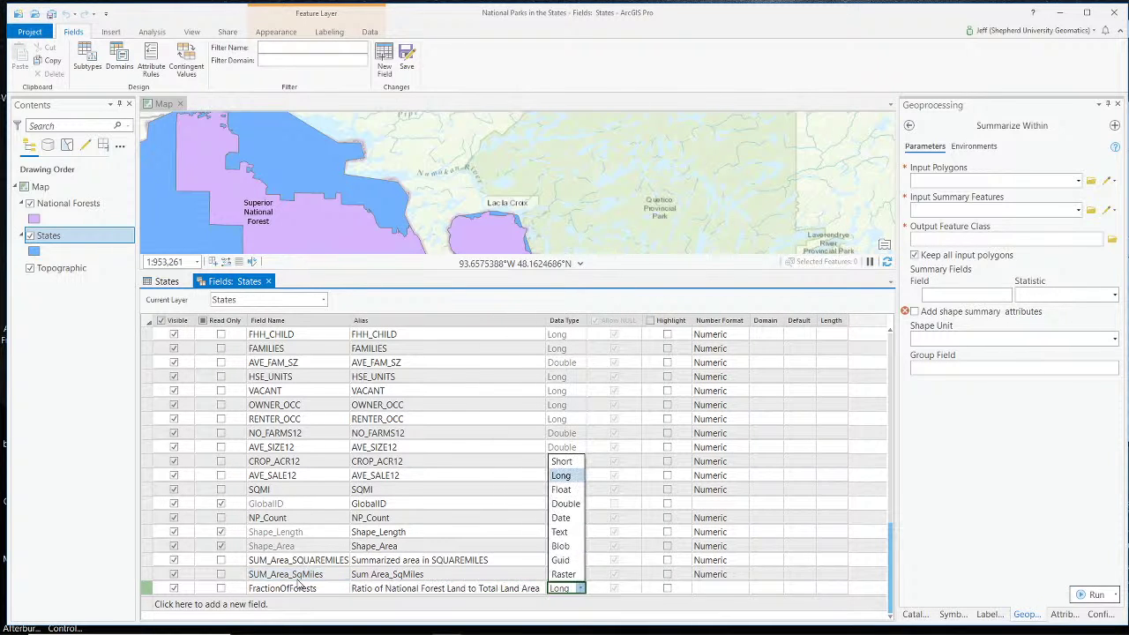
pyautogui.click(565, 503)
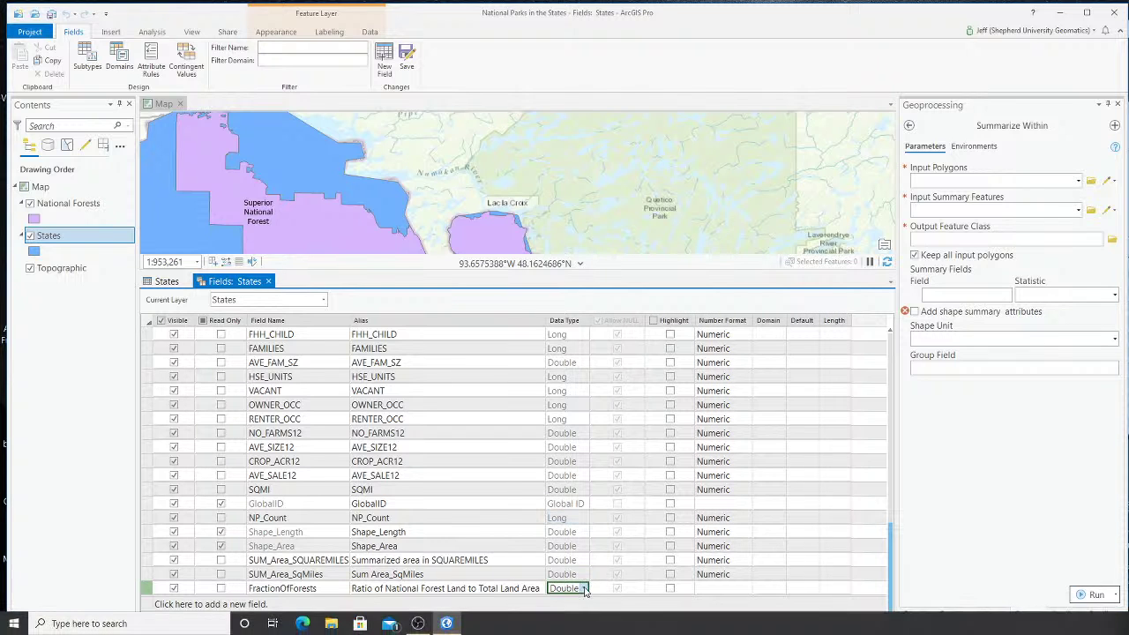
# Format the FractionOfForests field as Numeric with 3 decimal places
pyautogui.click(715, 589)
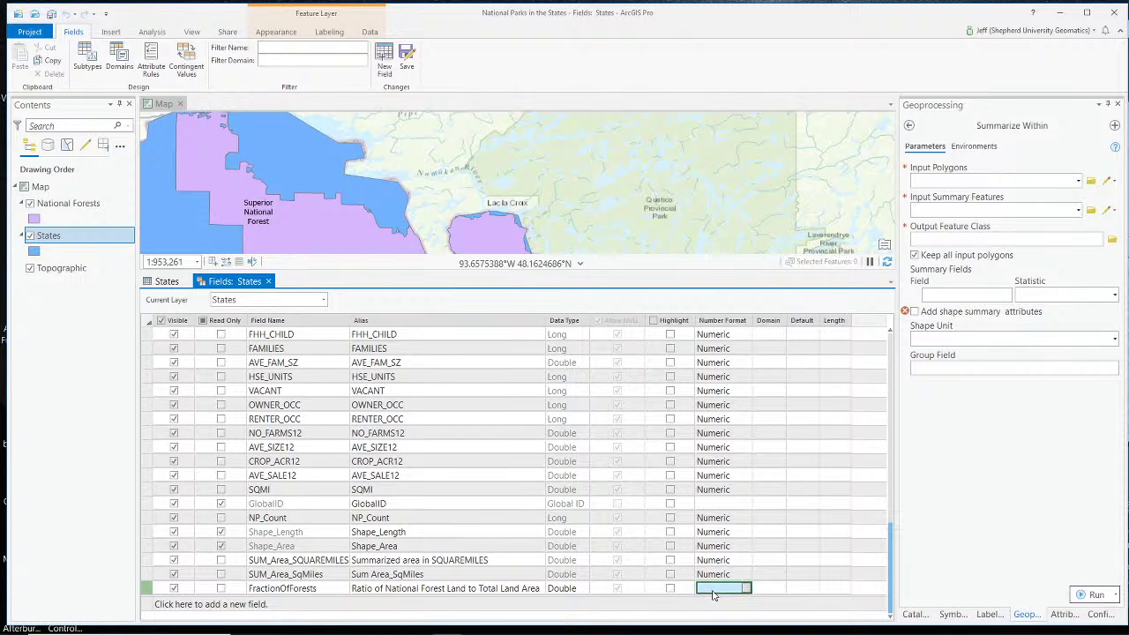
pyautogui.click(747, 591)
pyautogui.click(578, 306)
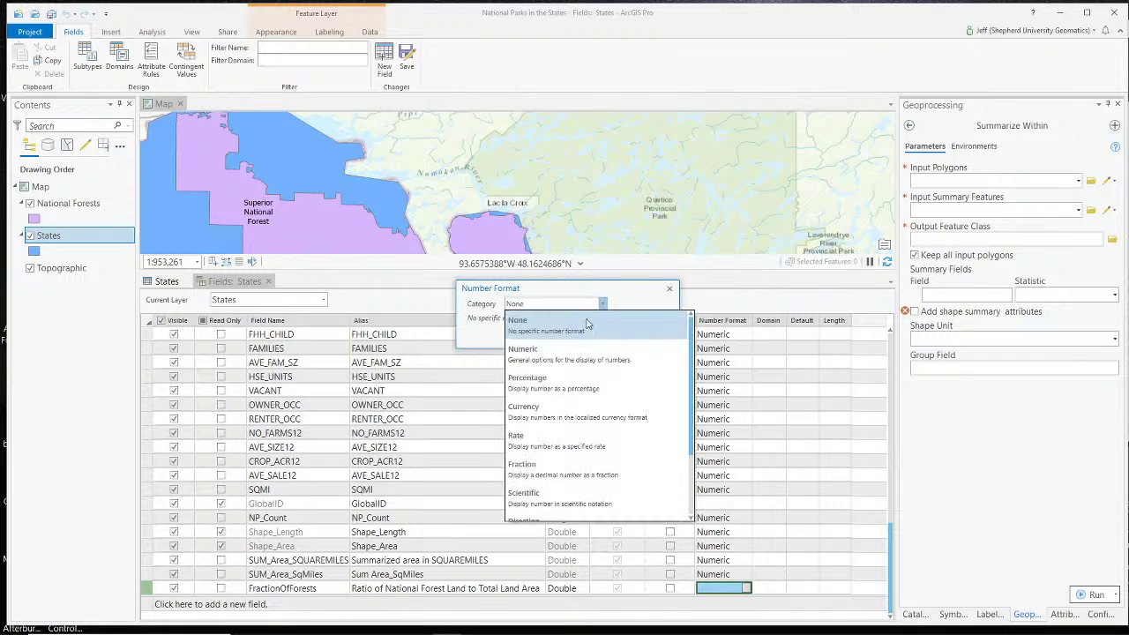
pyautogui.click(590, 364)
pyautogui.click(591, 342)
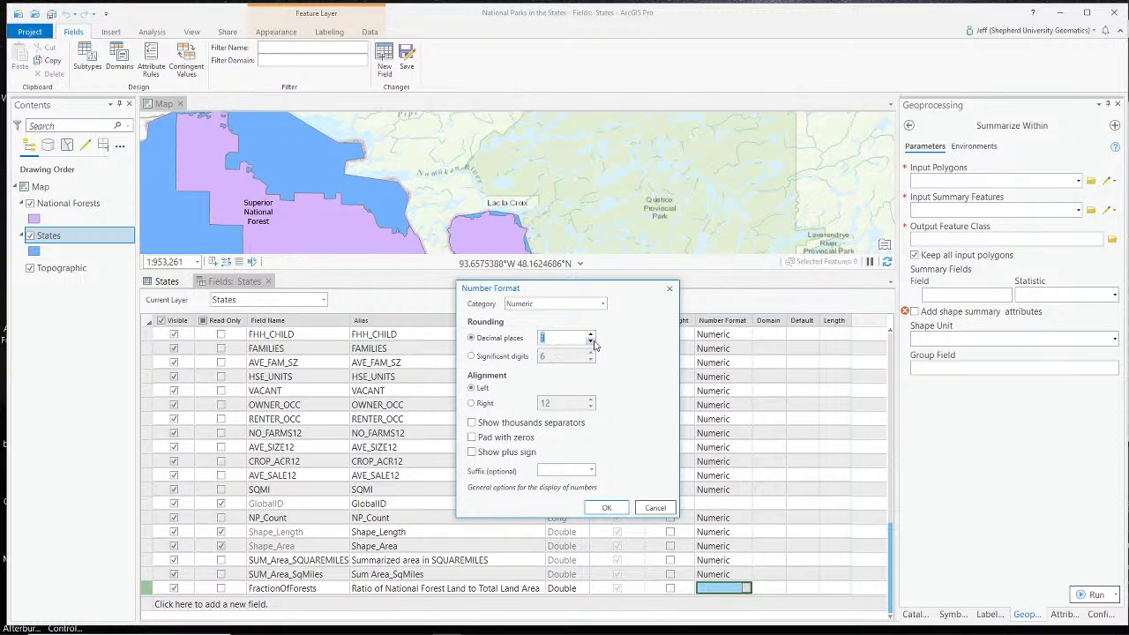
pyautogui.click(652, 509)
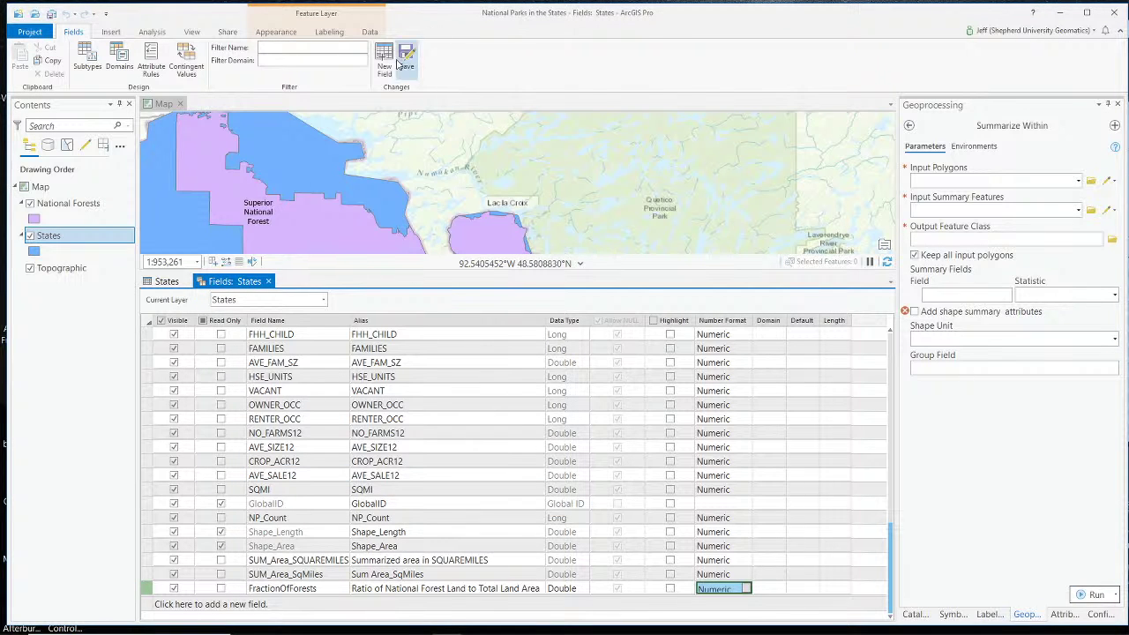
# Save the field design changes and return to the States attribute table
pyautogui.click(406, 58)
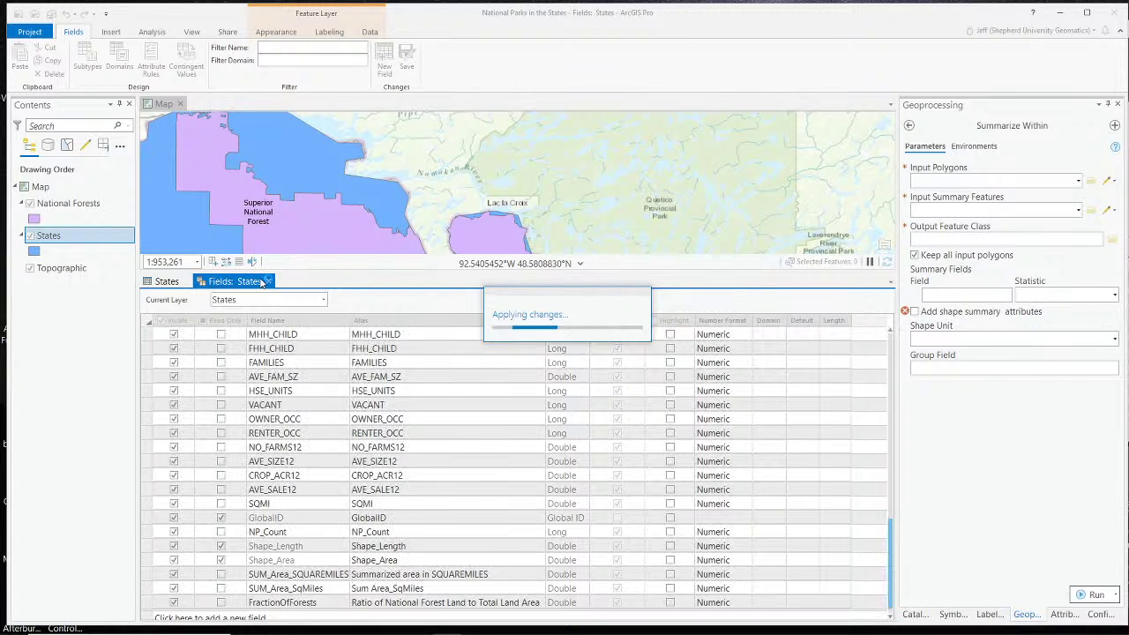
pyautogui.click(269, 280)
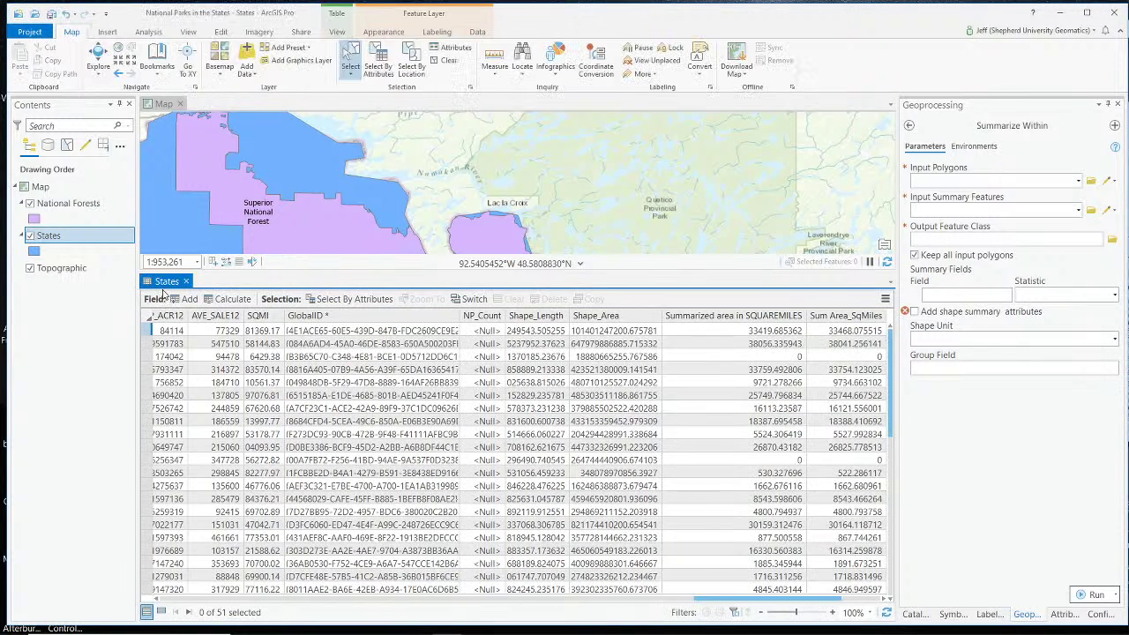
pyautogui.moveTo(769, 603); pyautogui.dragTo(807, 603)
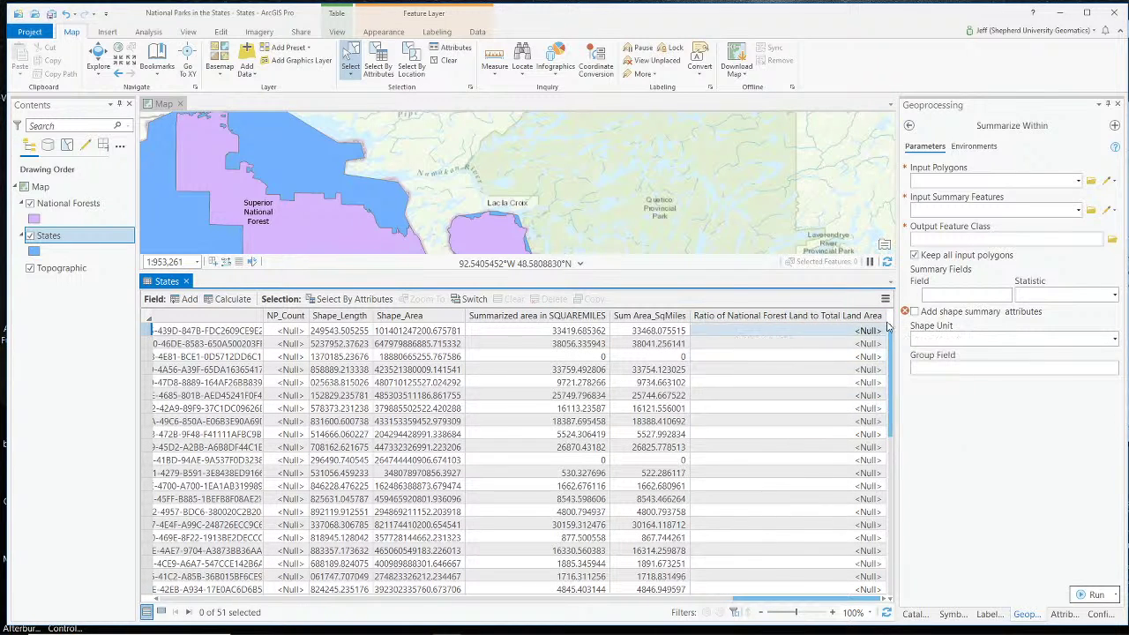
# Calculate the national forest ratio field with the Python 3 expression !SQMI! / !SUM_Area_SqMiles! and check the first record
pyautogui.rightClick(844, 318)
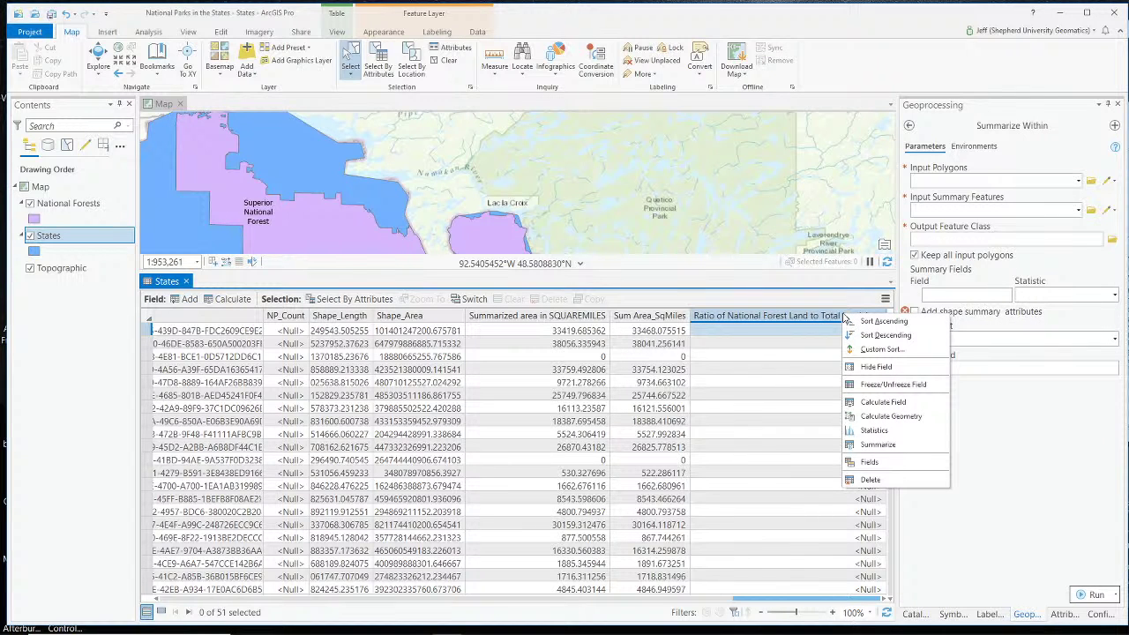
pyautogui.click(877, 403)
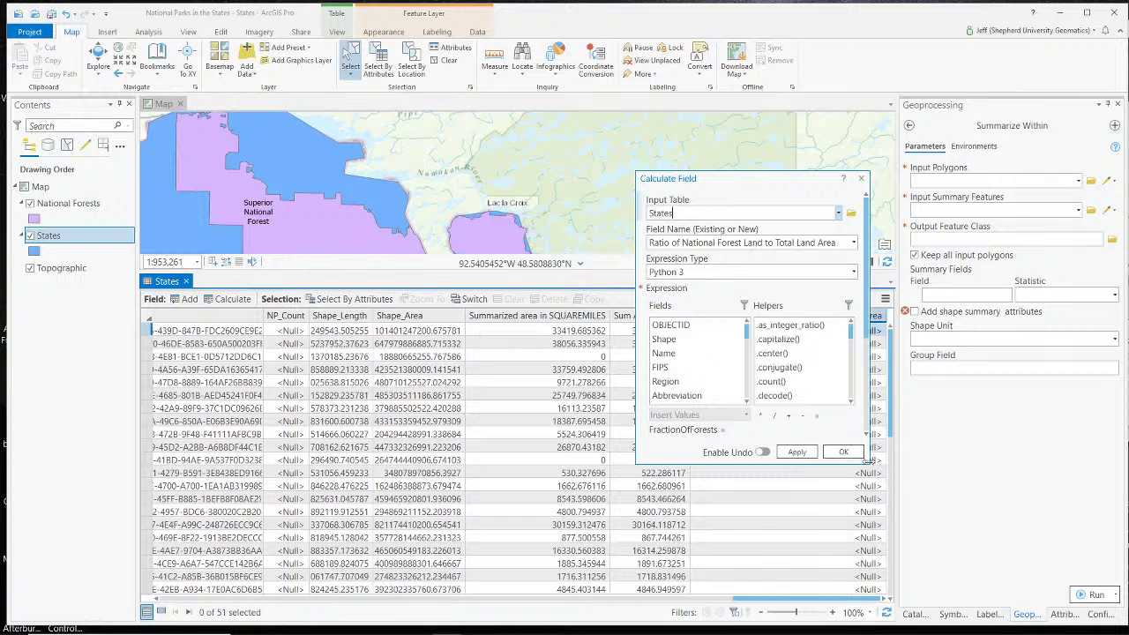
pyautogui.moveTo(869, 460); pyautogui.dragTo(869, 616)
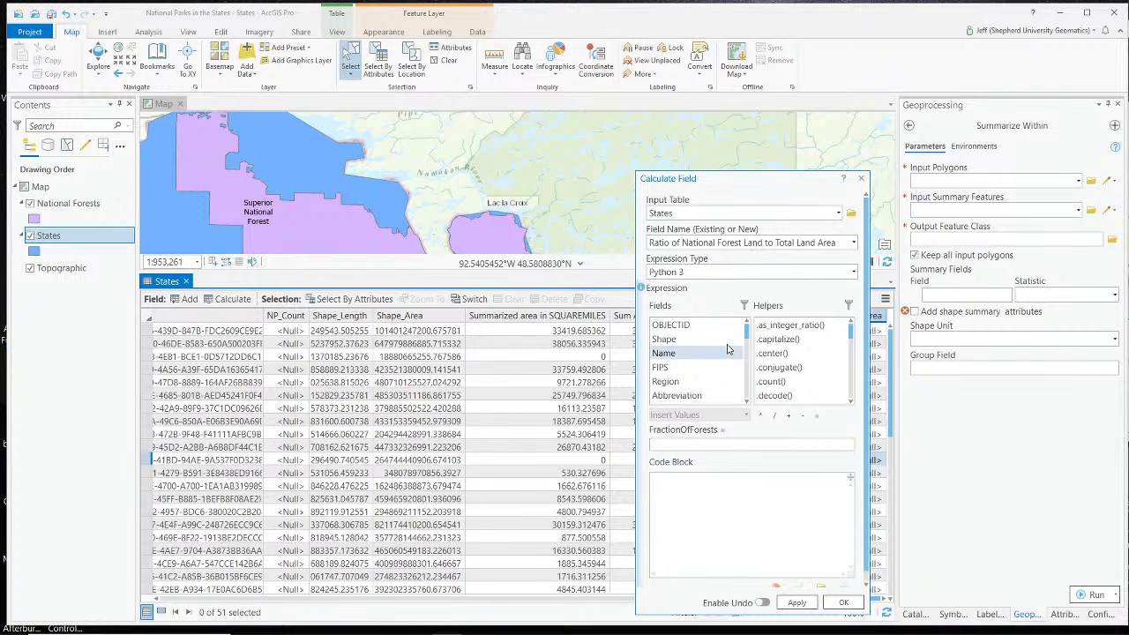
pyautogui.moveTo(747, 334); pyautogui.dragTo(747, 396)
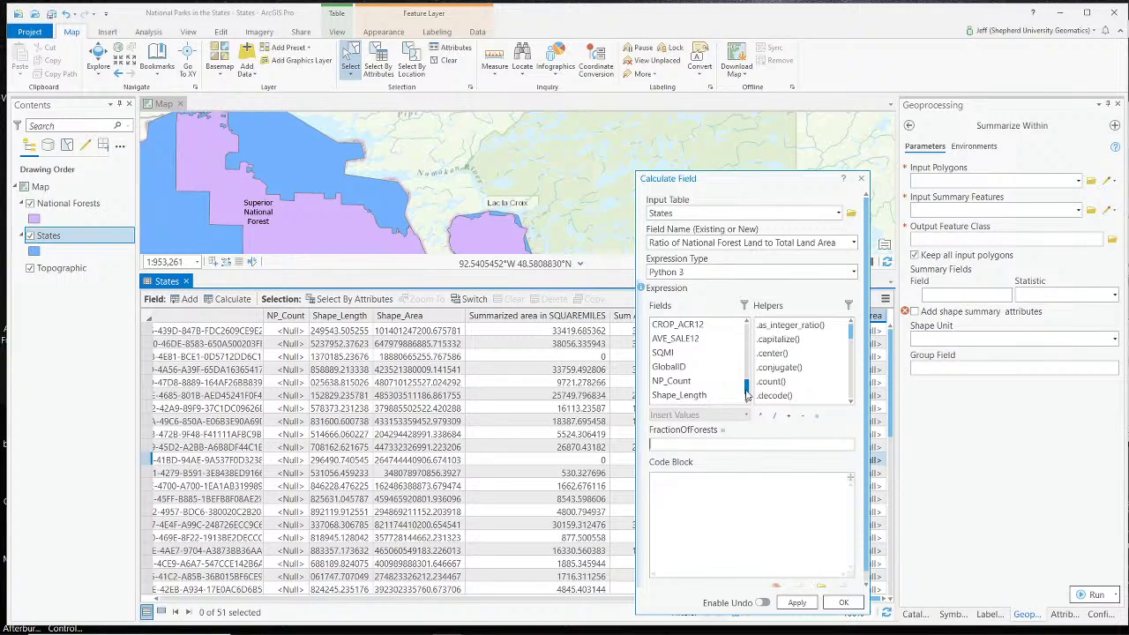
pyautogui.click(671, 354)
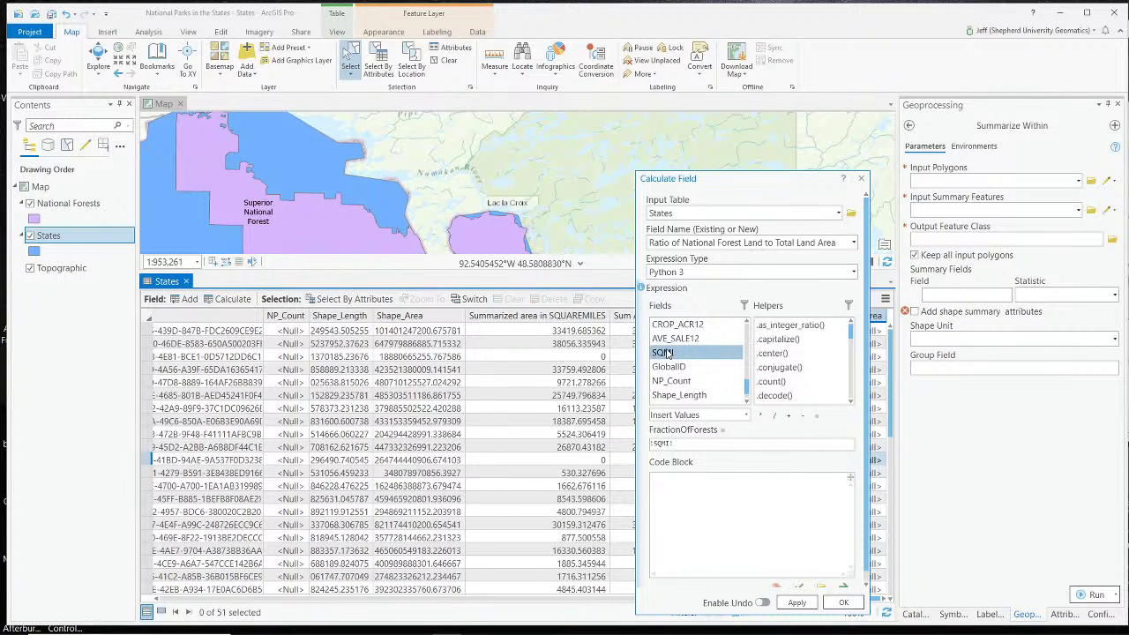
pyautogui.click(719, 443)
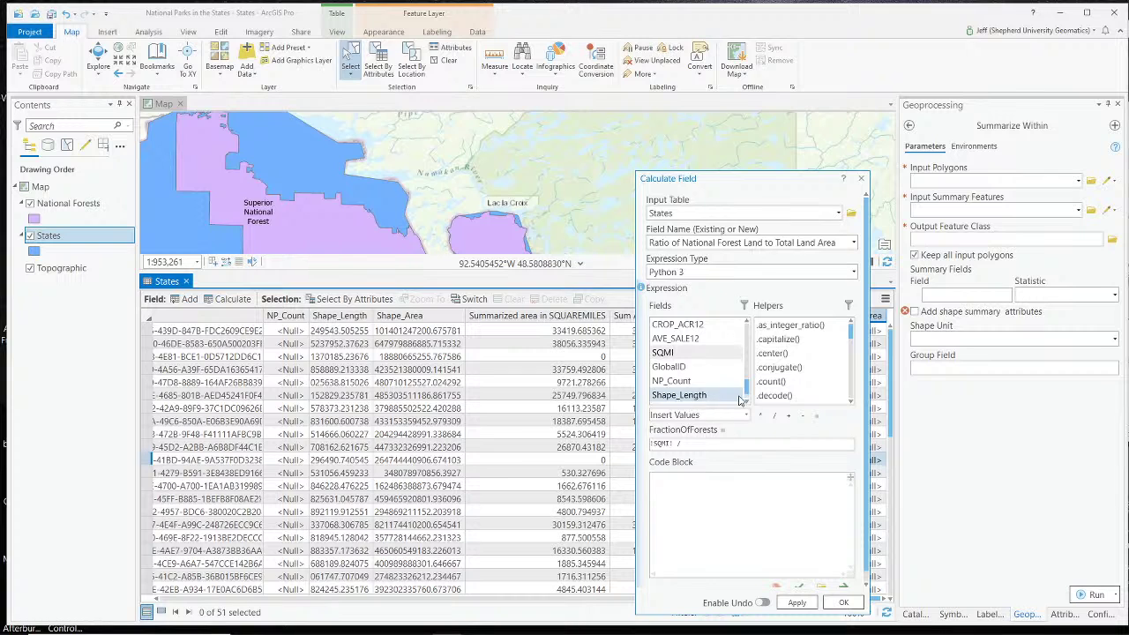
pyautogui.scroll(-2, 749, 389)
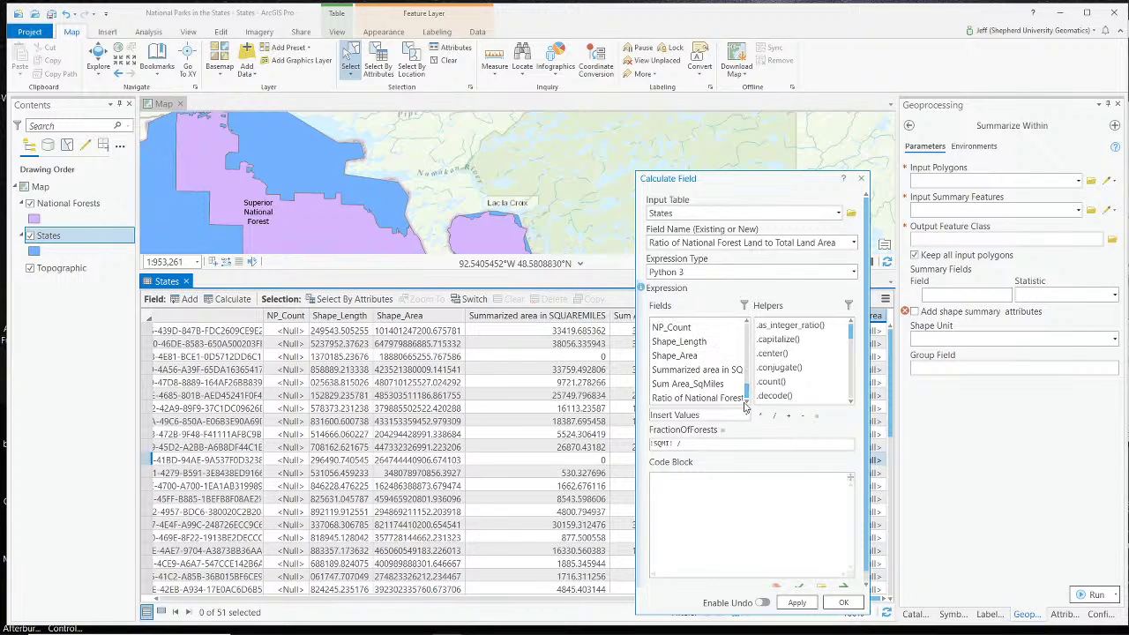
pyautogui.doubleClick(693, 385)
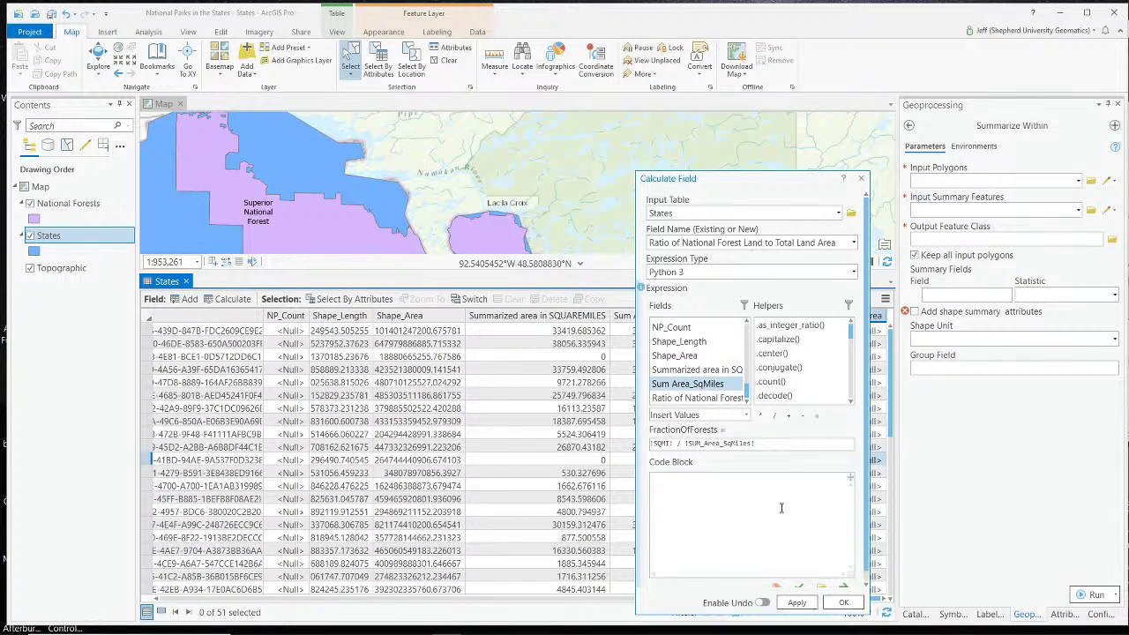
pyautogui.click(797, 604)
pyautogui.click(844, 603)
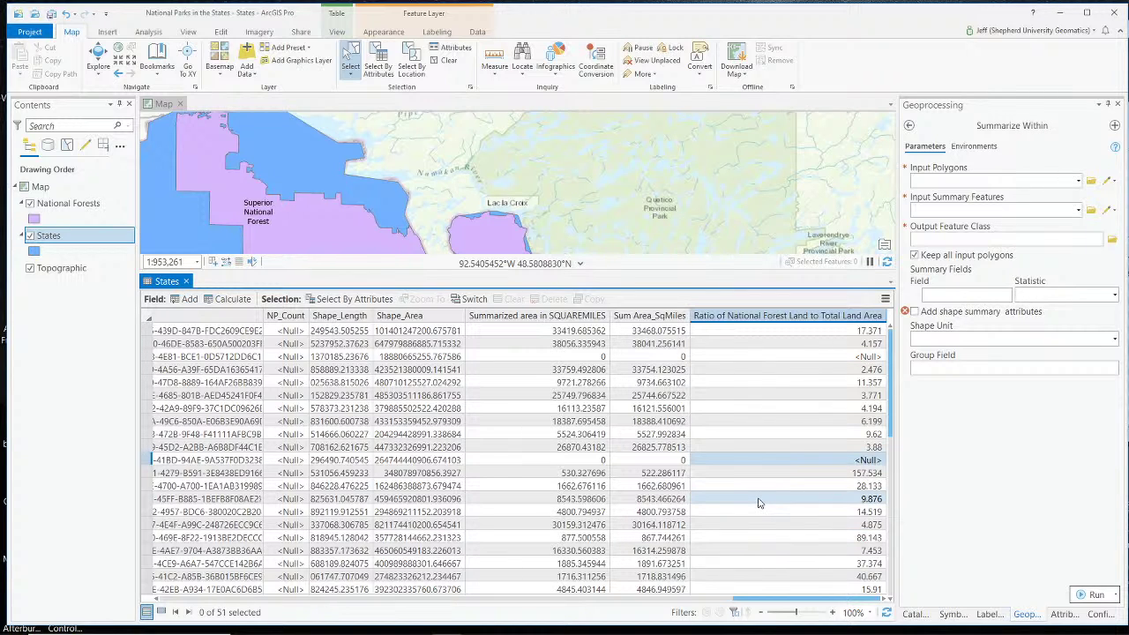
pyautogui.doubleClick(872, 330)
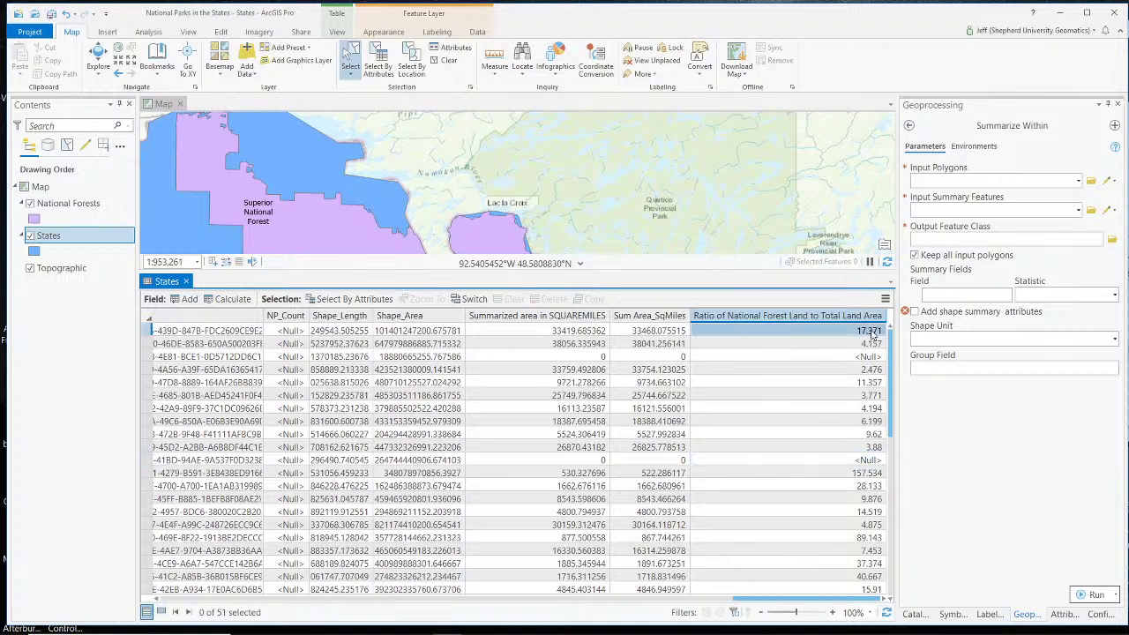
# Recalculate the national forest ratio field with the expression !SUM_Area_SqMiles! / !SQMI!
pyautogui.rightClick(805, 318)
pyautogui.click(846, 404)
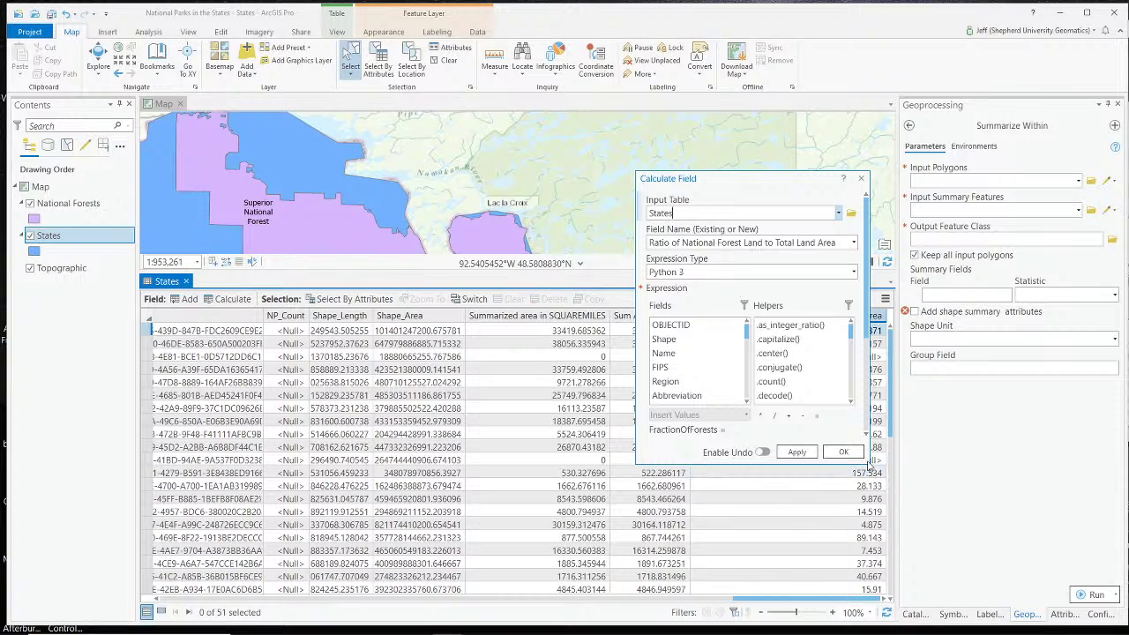
pyautogui.moveTo(871, 464); pyautogui.dragTo(958, 577)
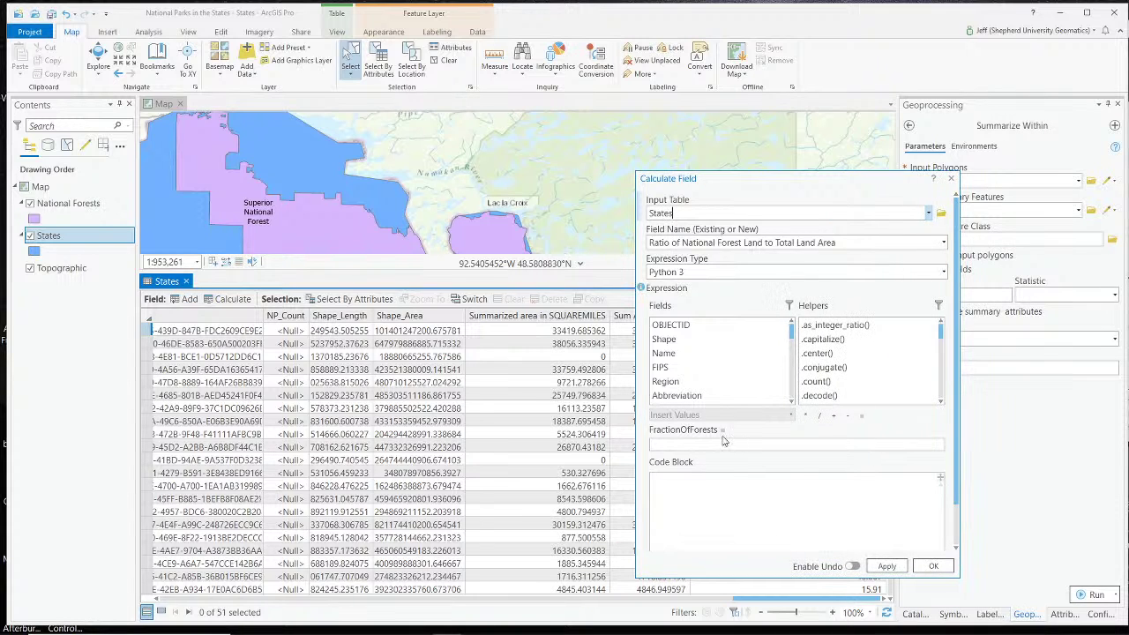
pyautogui.scroll(-3, 723, 388)
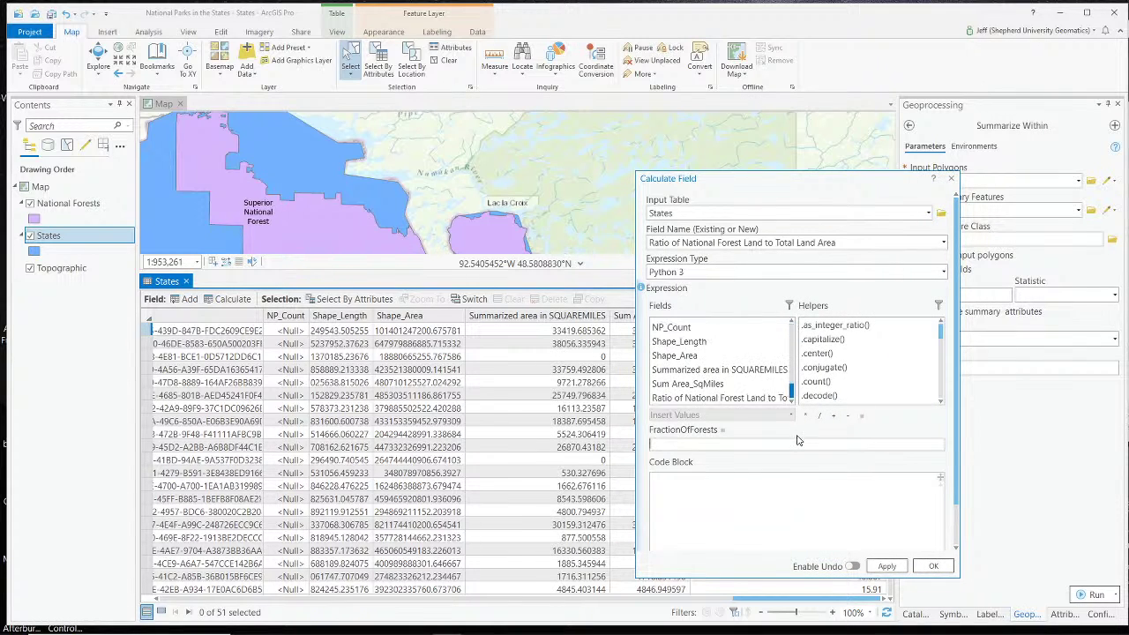
pyautogui.doubleClick(697, 384)
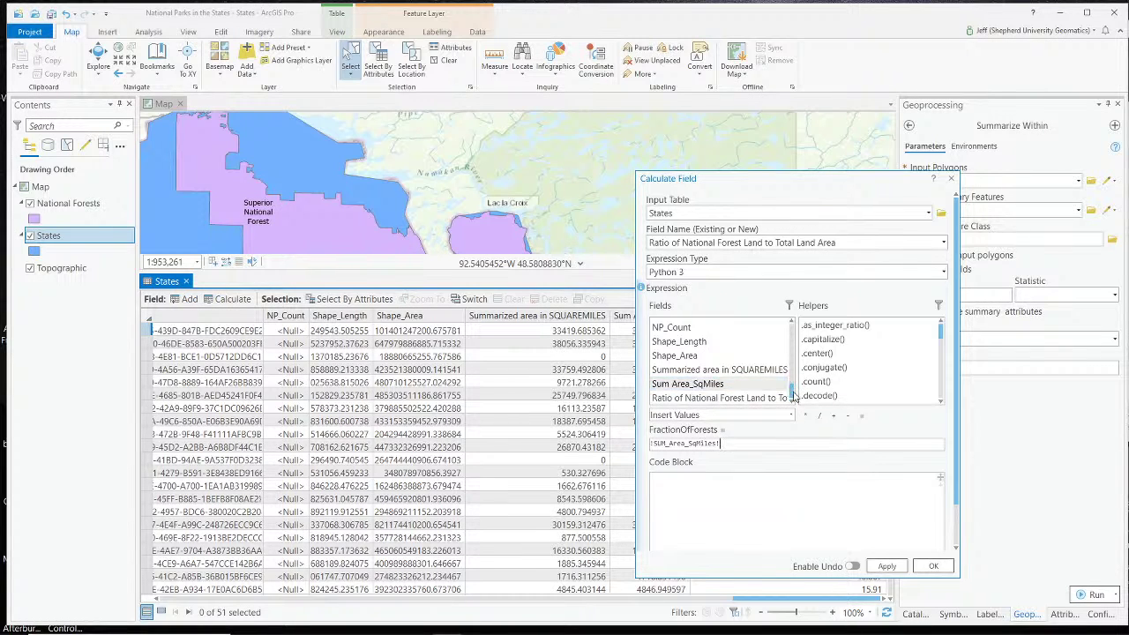
pyautogui.scroll(1, 791, 395)
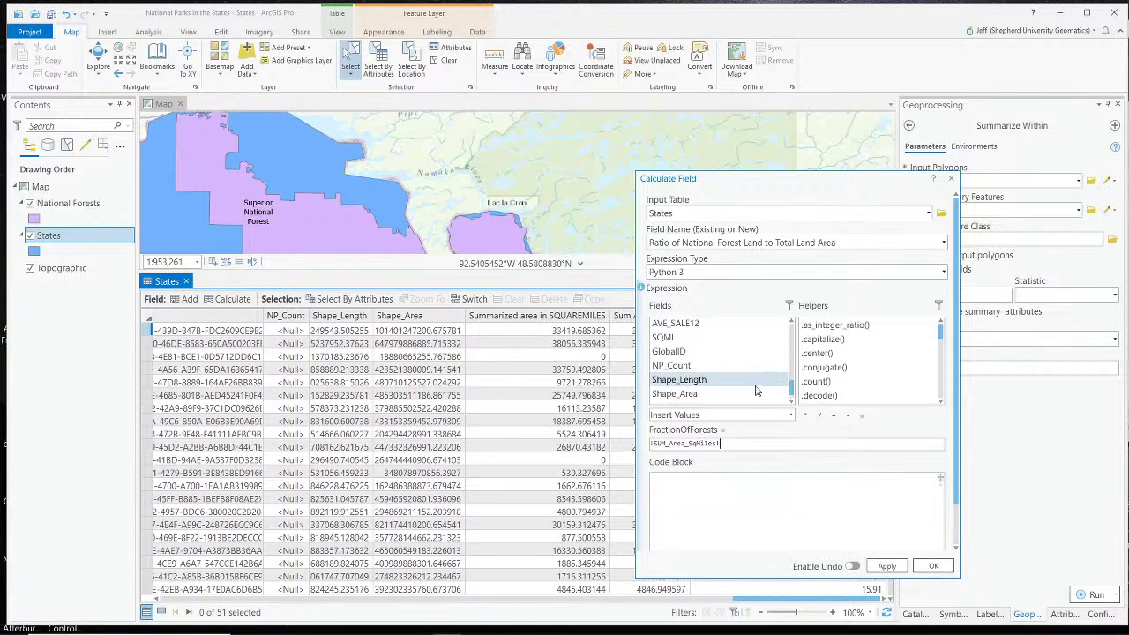
pyautogui.doubleClick(692, 337)
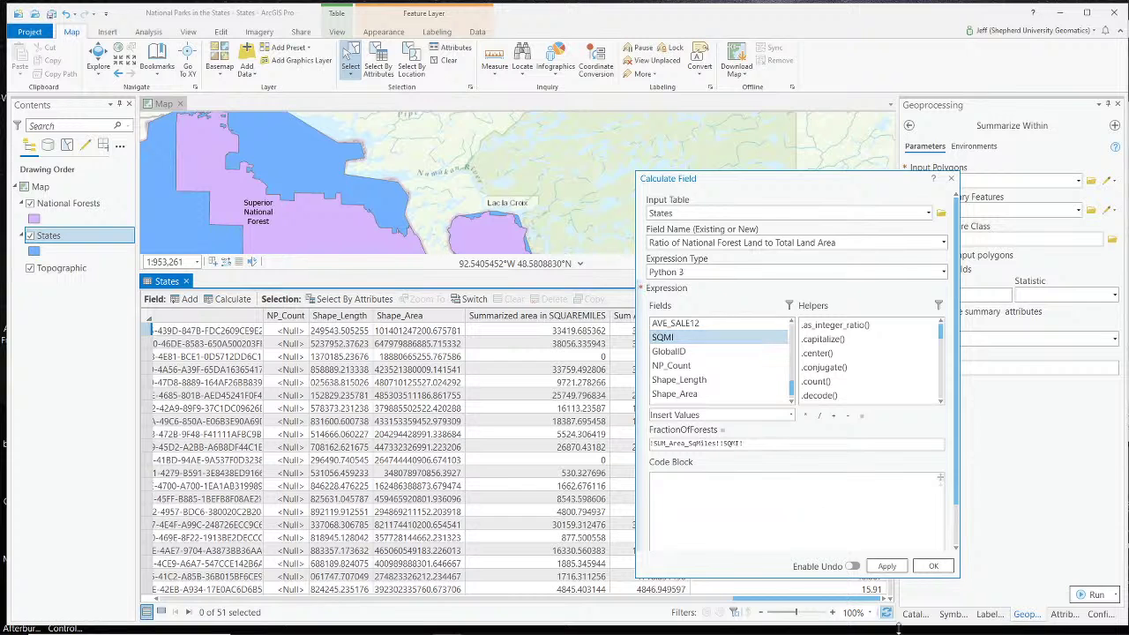
pyautogui.click(720, 444)
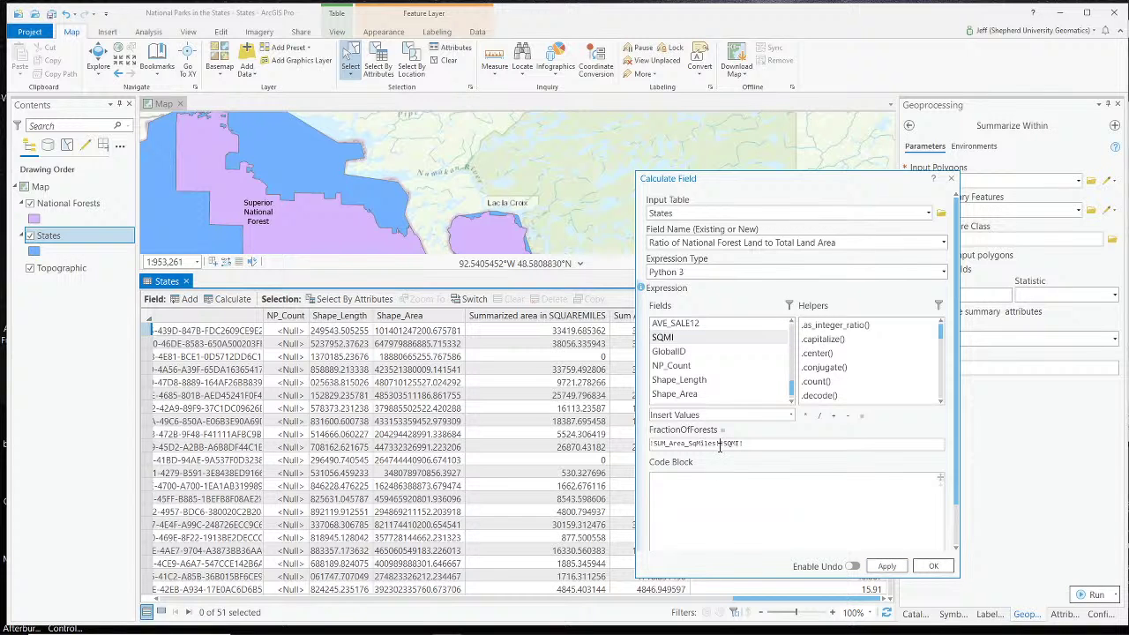
pyautogui.click(821, 416)
pyautogui.click(933, 567)
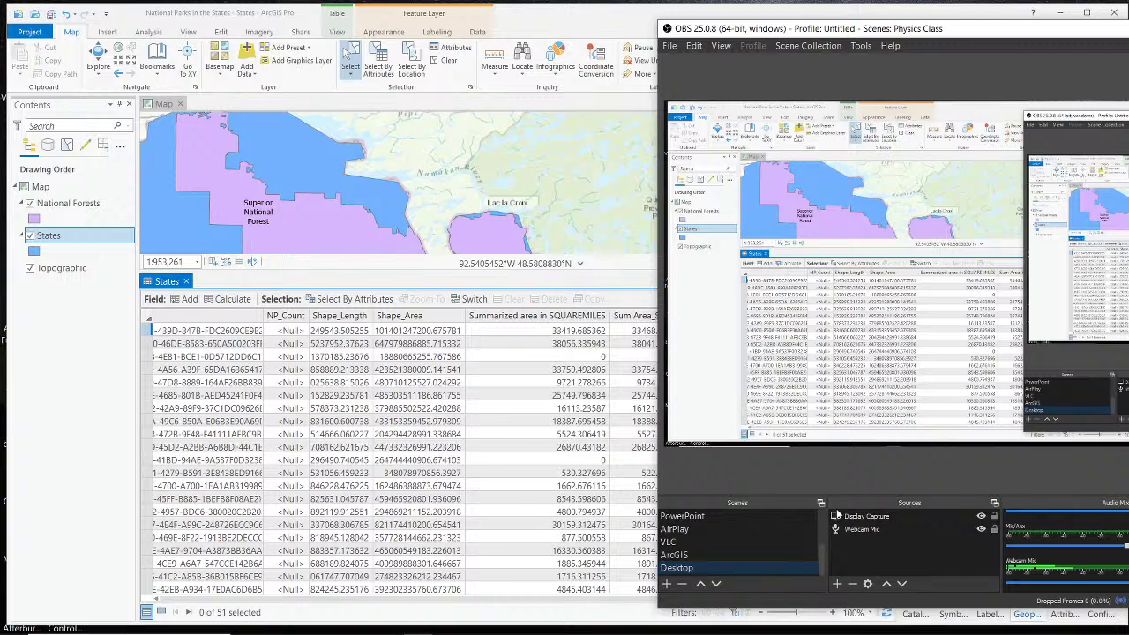
# Examine the calculated ratios of national forest land to total land area across all States records
pyautogui.click(570, 347)
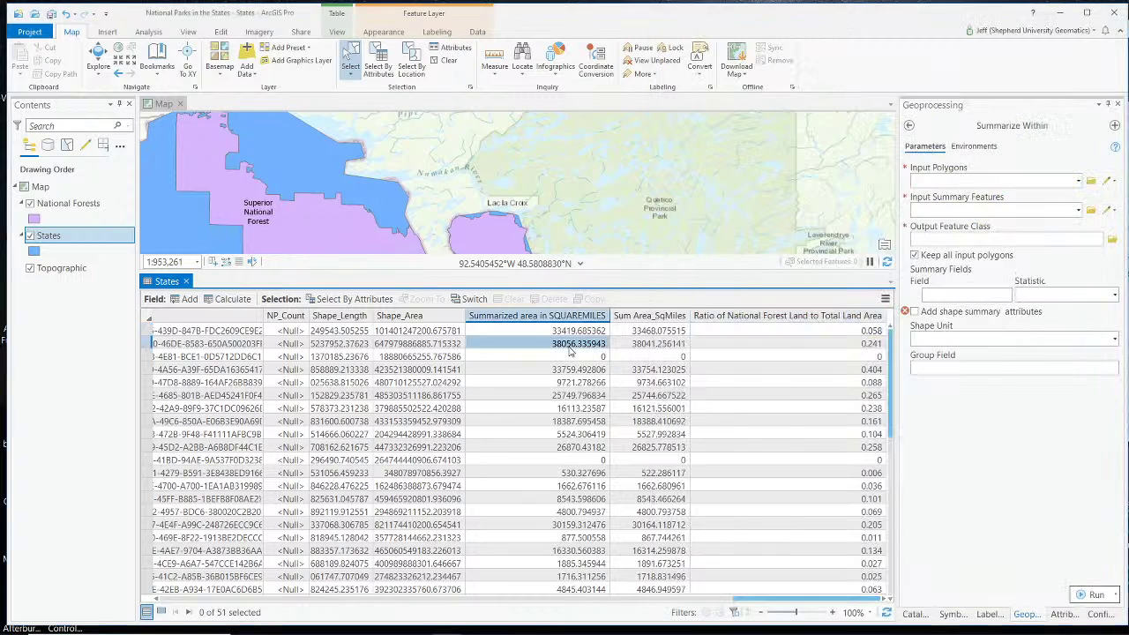
pyautogui.scroll(-1, 776, 381)
pyautogui.scroll(1, 781, 420)
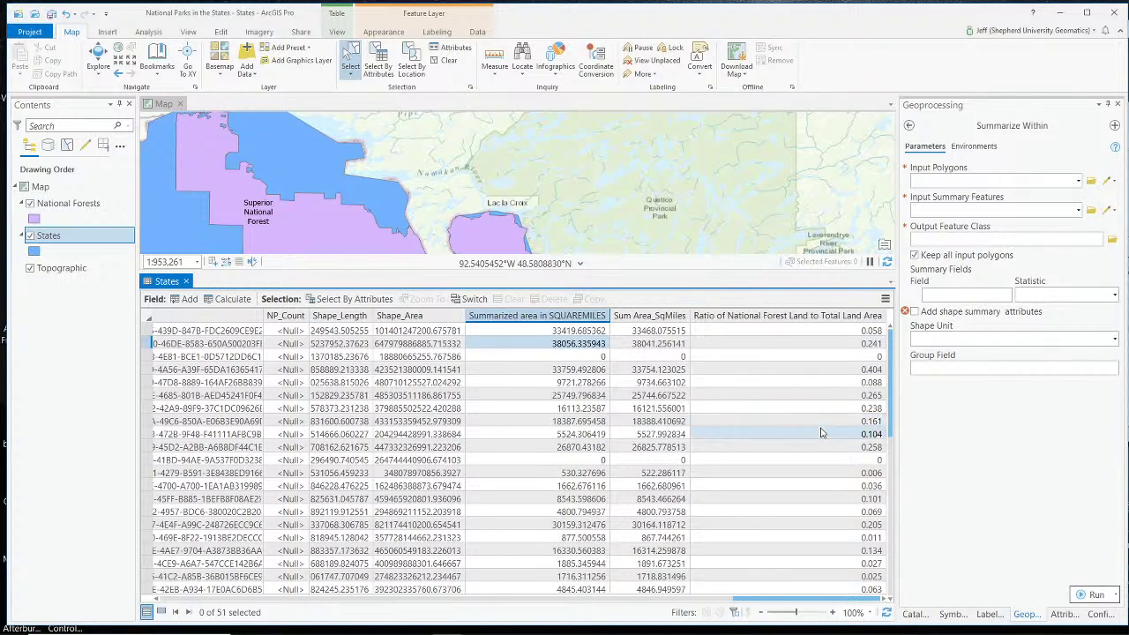
pyautogui.scroll(-2, 822, 436)
pyautogui.scroll(-7, 817, 441)
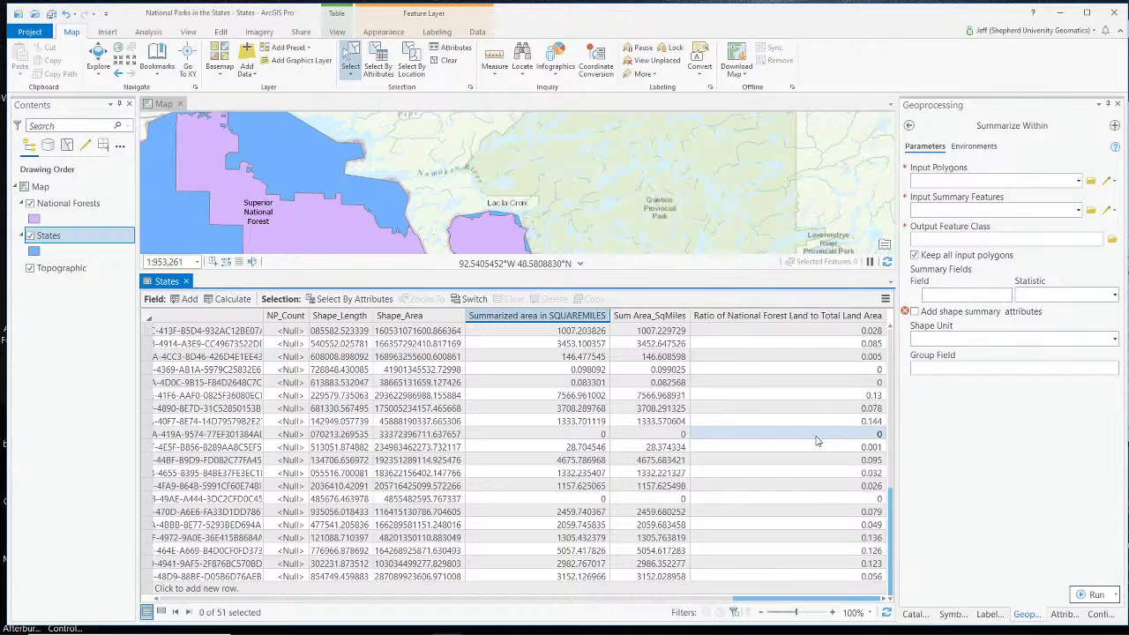
pyautogui.scroll(10, 817, 441)
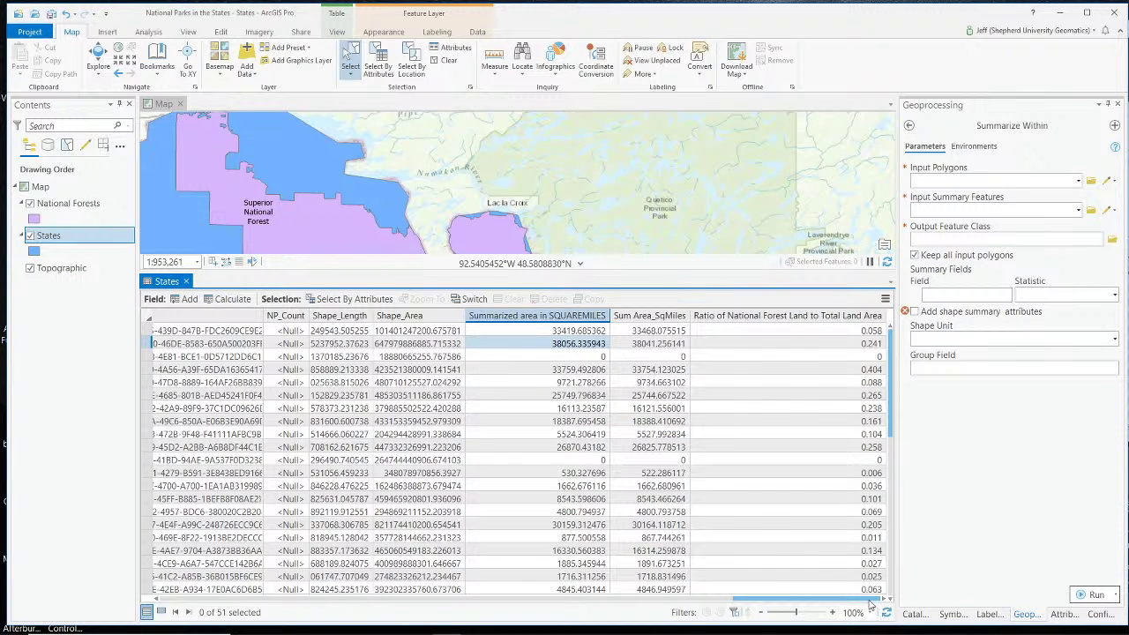
# Select the Idaho record in the States attribute table and view its national forest ratio value
pyautogui.moveTo(807, 600); pyautogui.dragTo(764, 600)
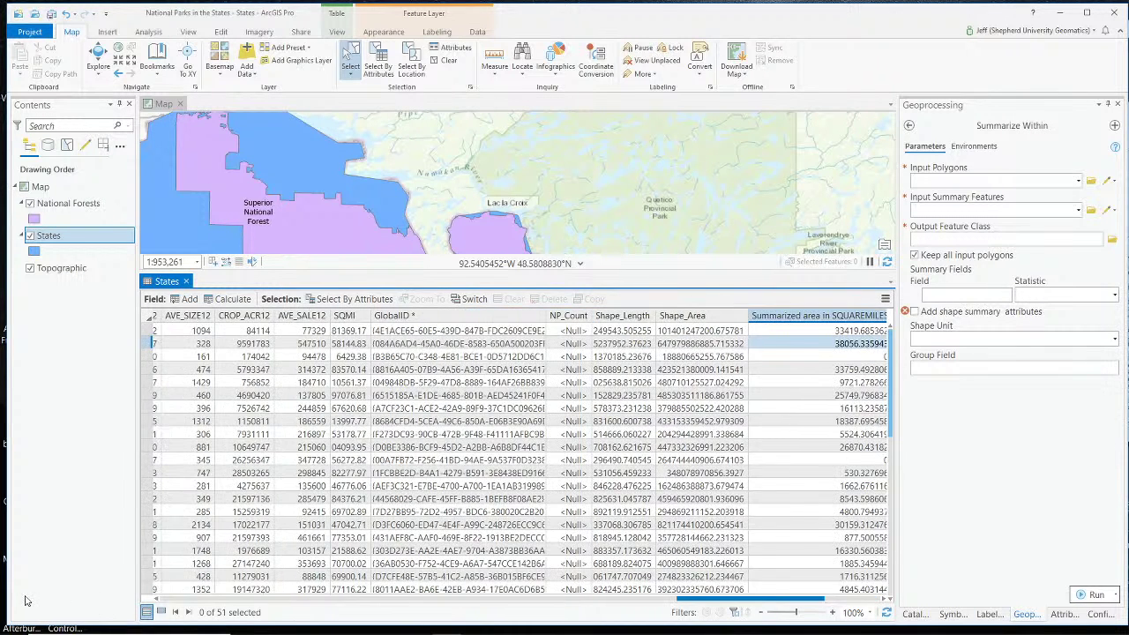
pyautogui.moveTo(24, 601); pyautogui.dragTo(161, 608)
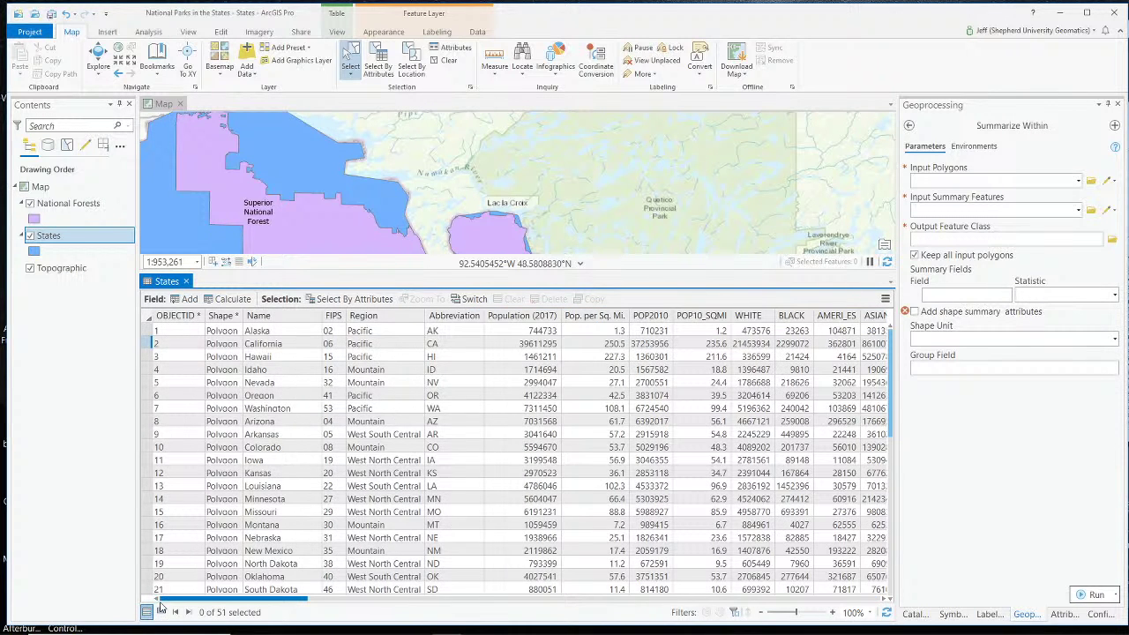
pyautogui.click(150, 370)
pyautogui.moveTo(236, 601); pyautogui.dragTo(882, 600)
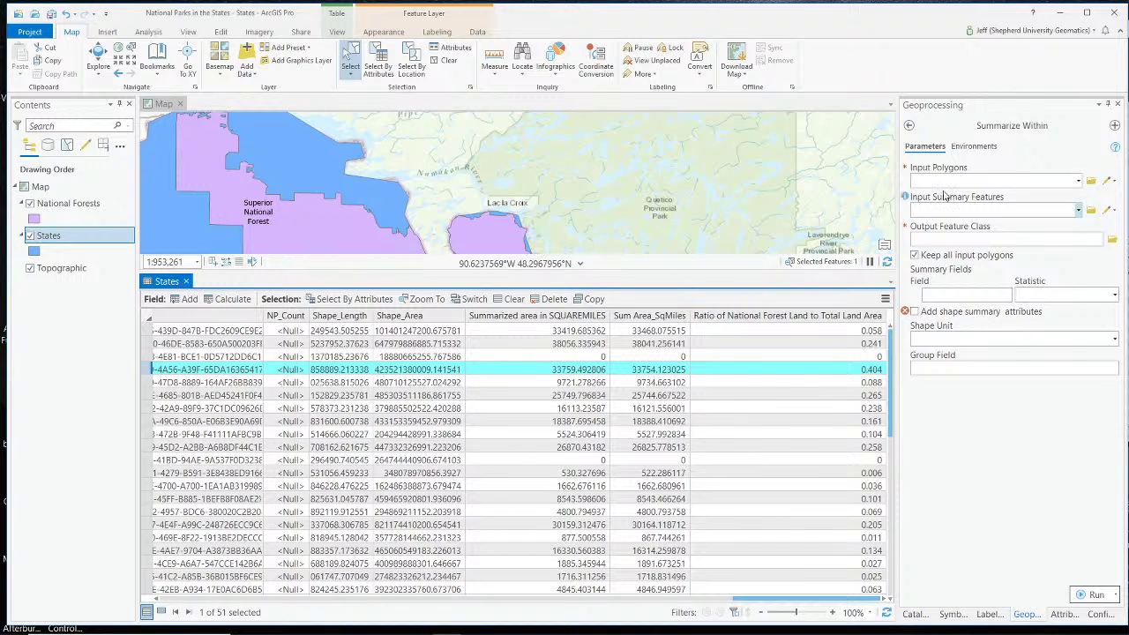
# Close the Geoprocessing pane and the States attribute table, and bring the whole United States into view on the map
pyautogui.click(1118, 104)
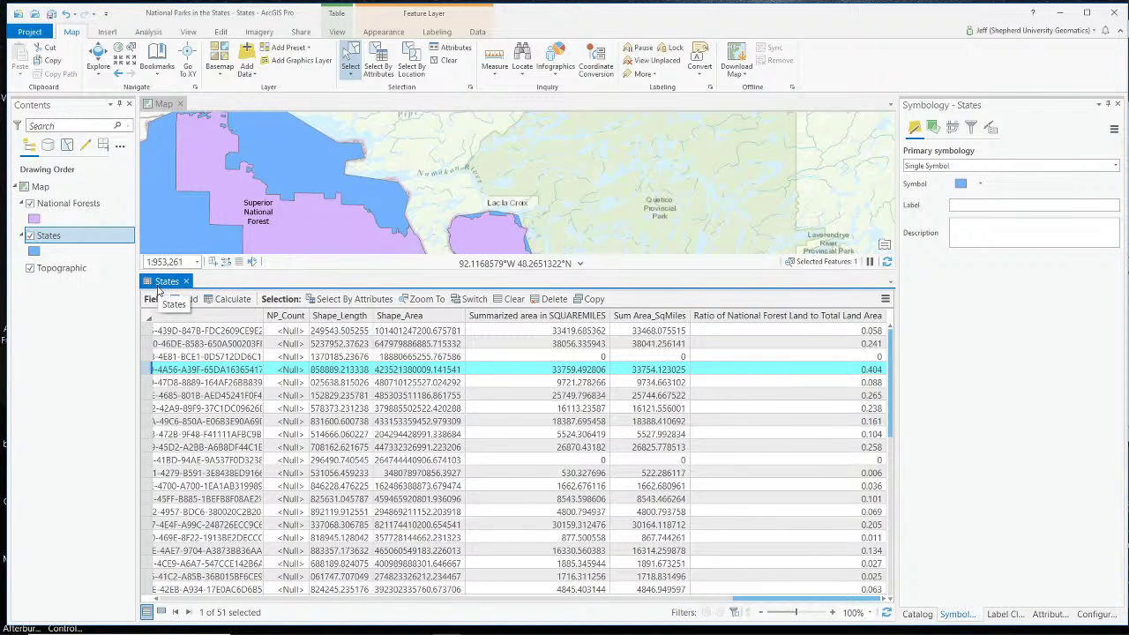
pyautogui.click(185, 281)
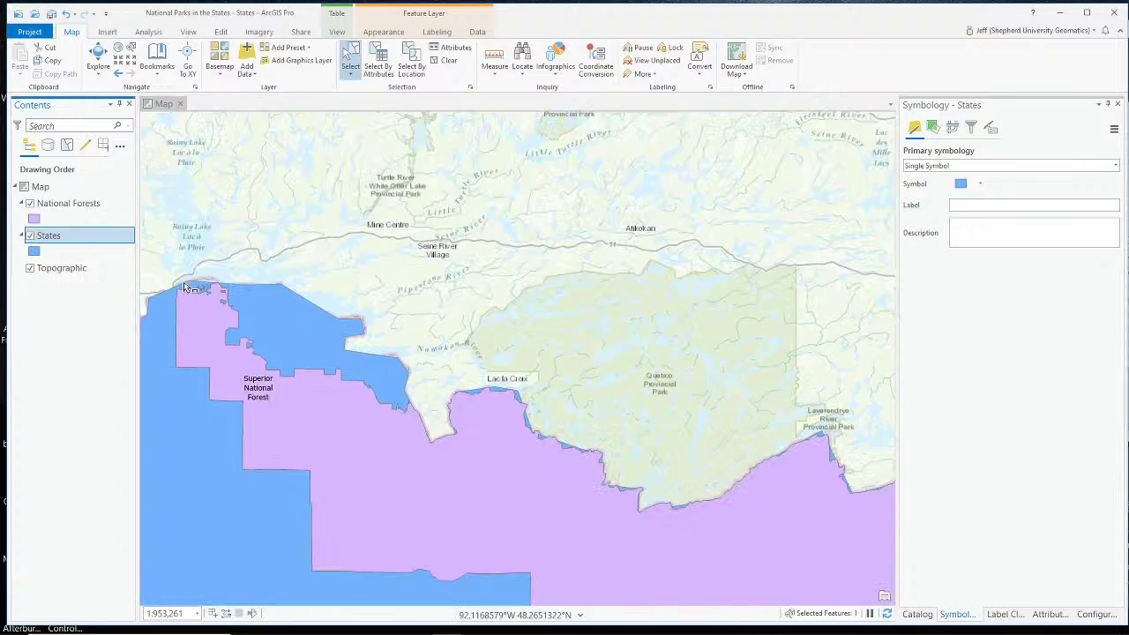
pyautogui.scroll(-5, 353, 485)
pyautogui.scroll(-2, 353, 484)
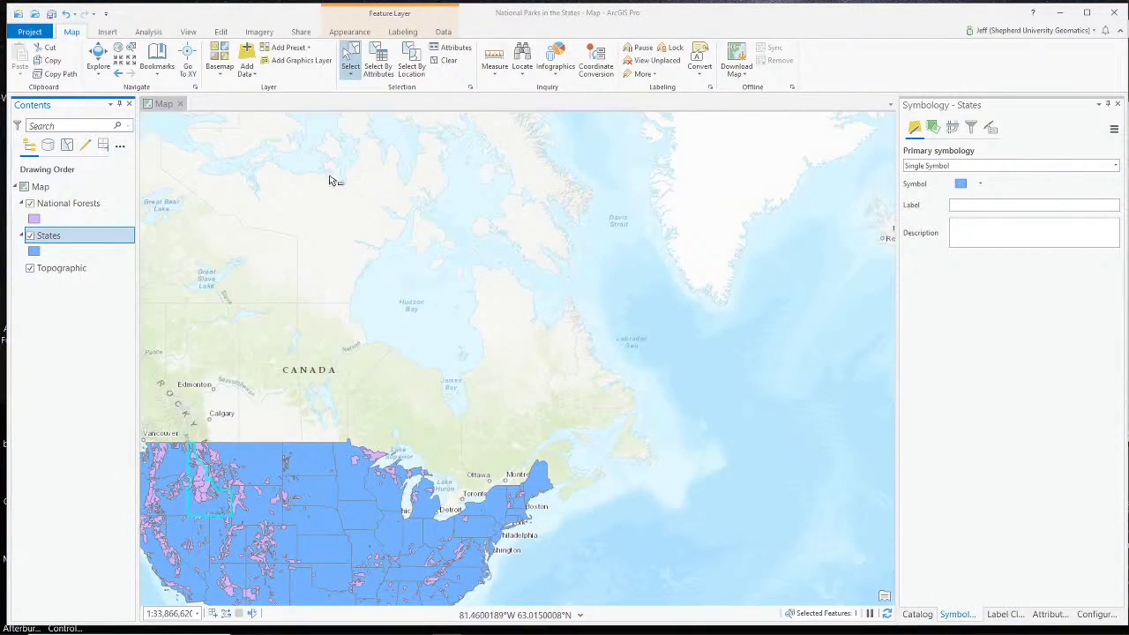
pyautogui.click(97, 54)
pyautogui.moveTo(339, 497); pyautogui.dragTo(569, 285)
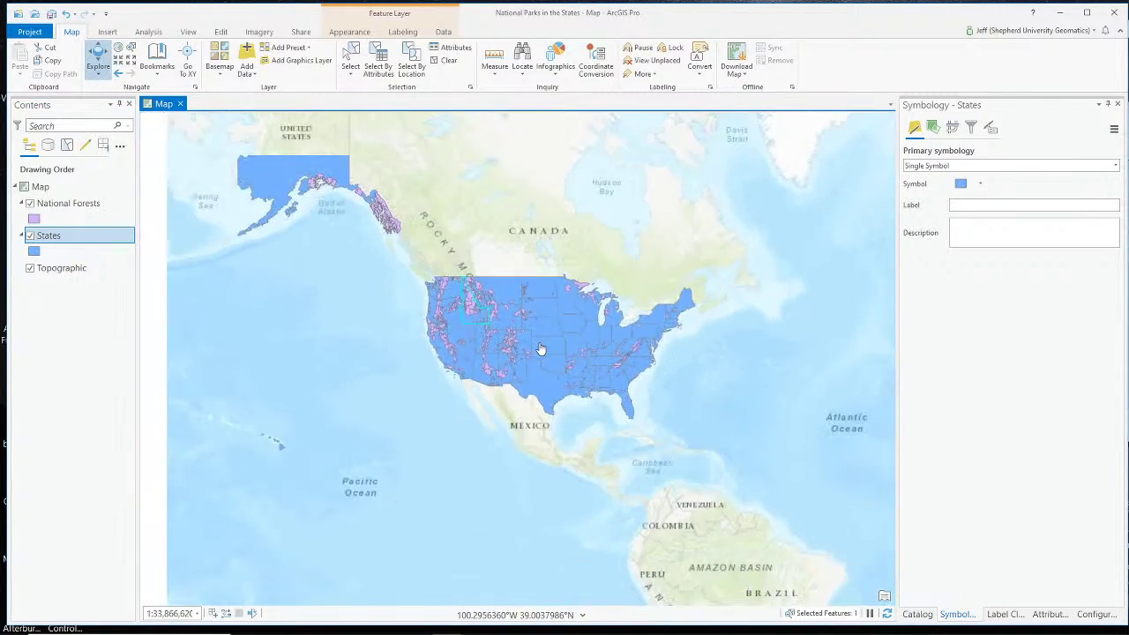
# Change the basemap to Light Gray Canvas and turn off its World Light Gray Reference layer
pyautogui.click(217, 76)
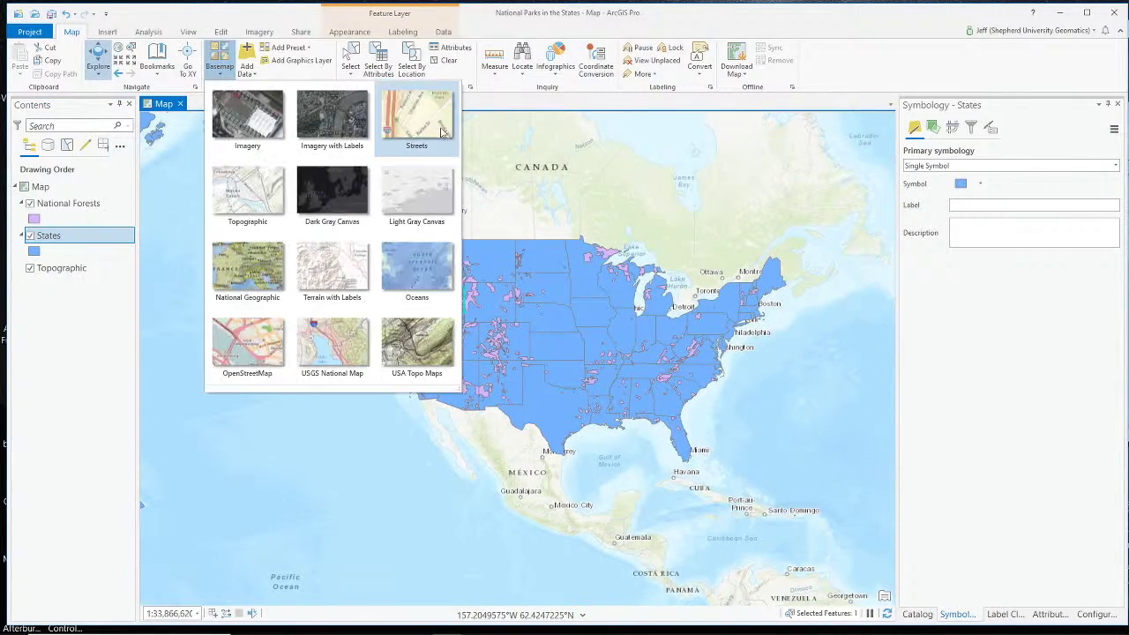
pyautogui.click(415, 199)
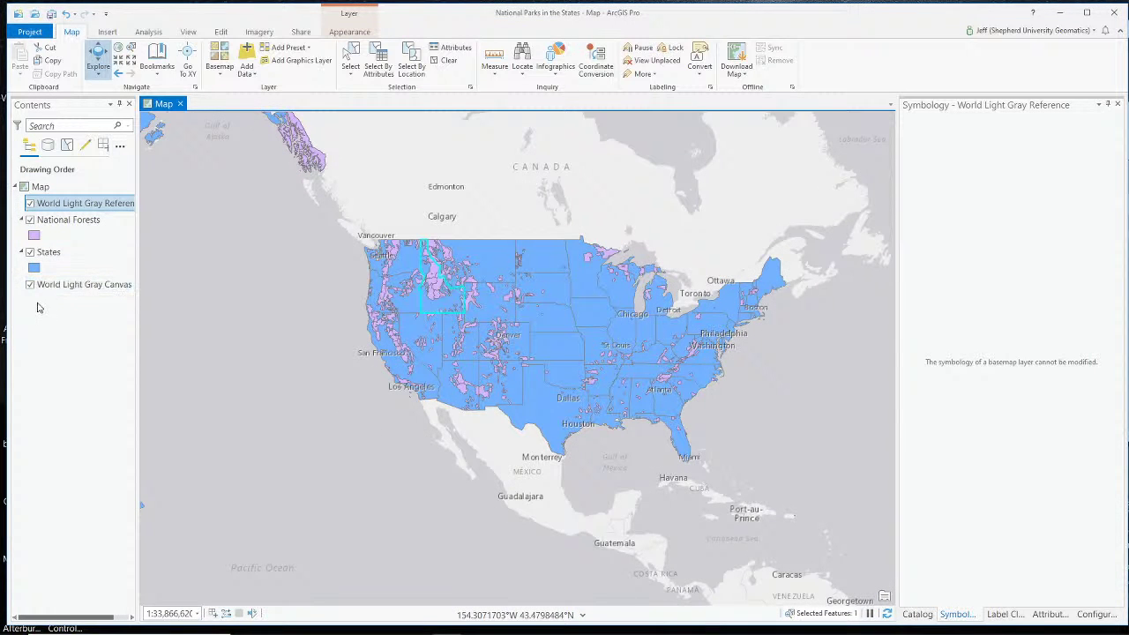
pyautogui.click(30, 203)
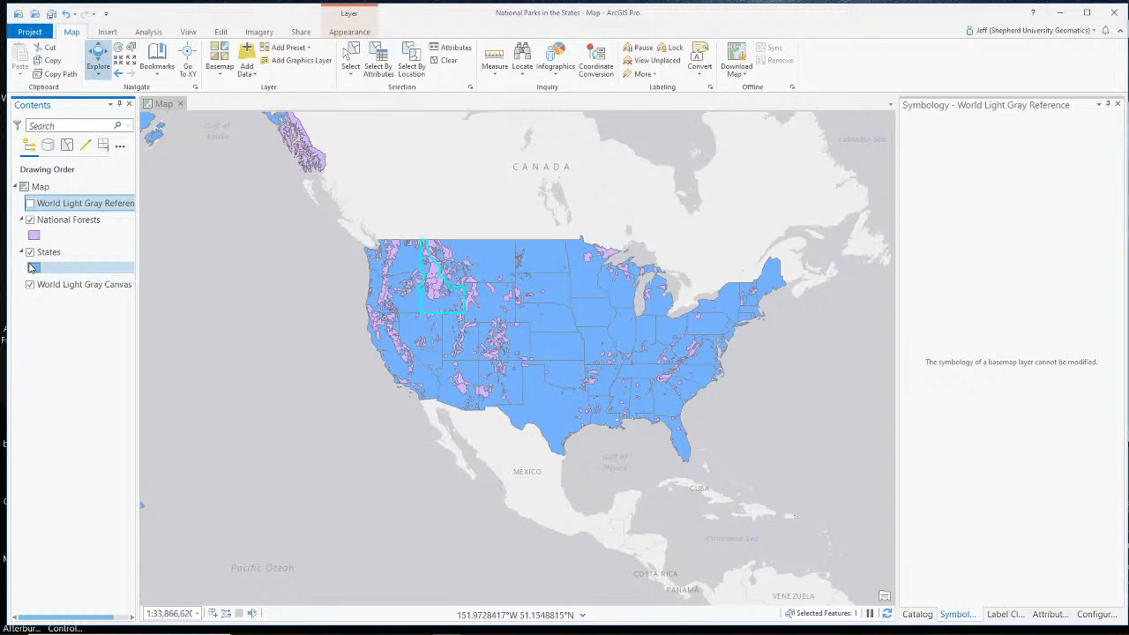
# Open the National Forests polygon symbol and apply a dark green fill color
pyautogui.click(33, 234)
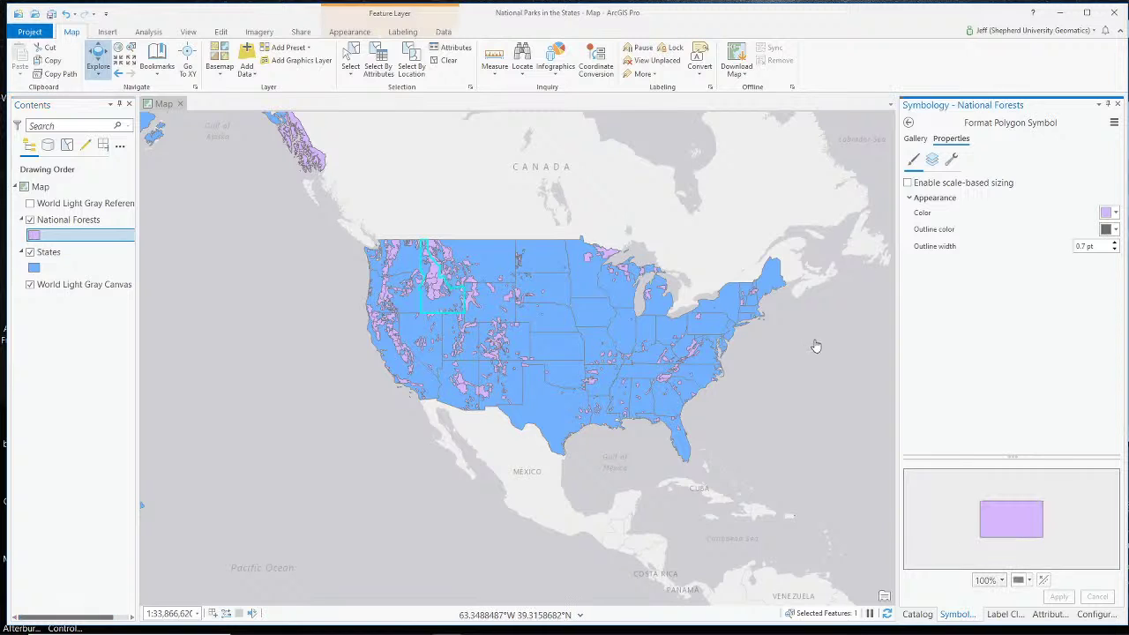
pyautogui.click(1110, 213)
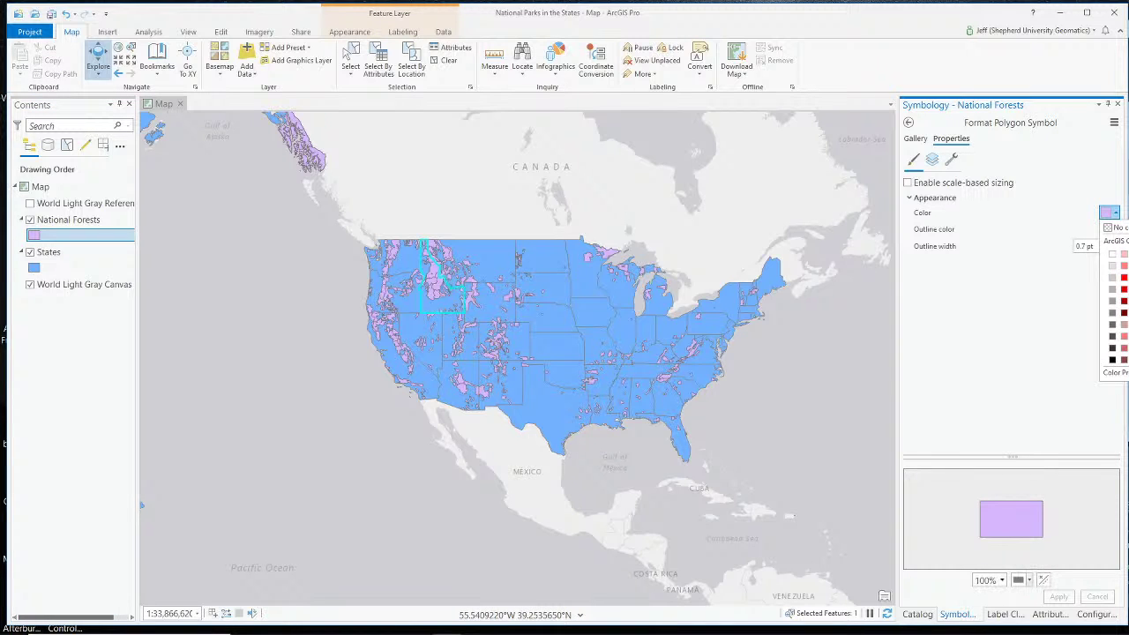
pyautogui.click(1127, 291)
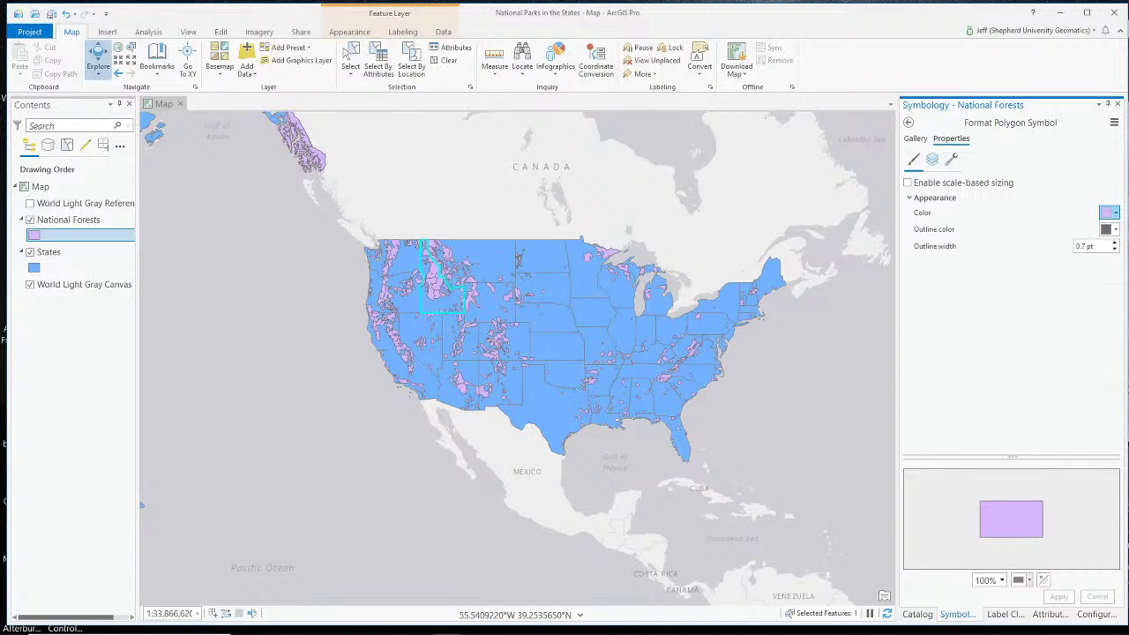
pyautogui.click(1060, 597)
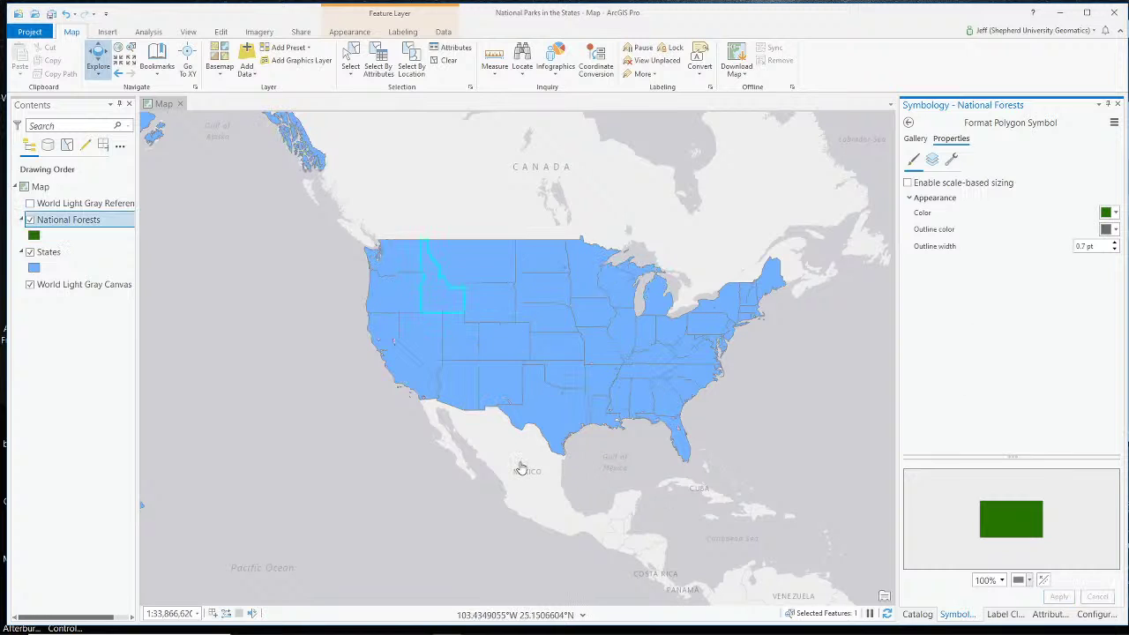
# Apply light green to both the fill and the outline of the National Forests symbol
pyautogui.click(1115, 213)
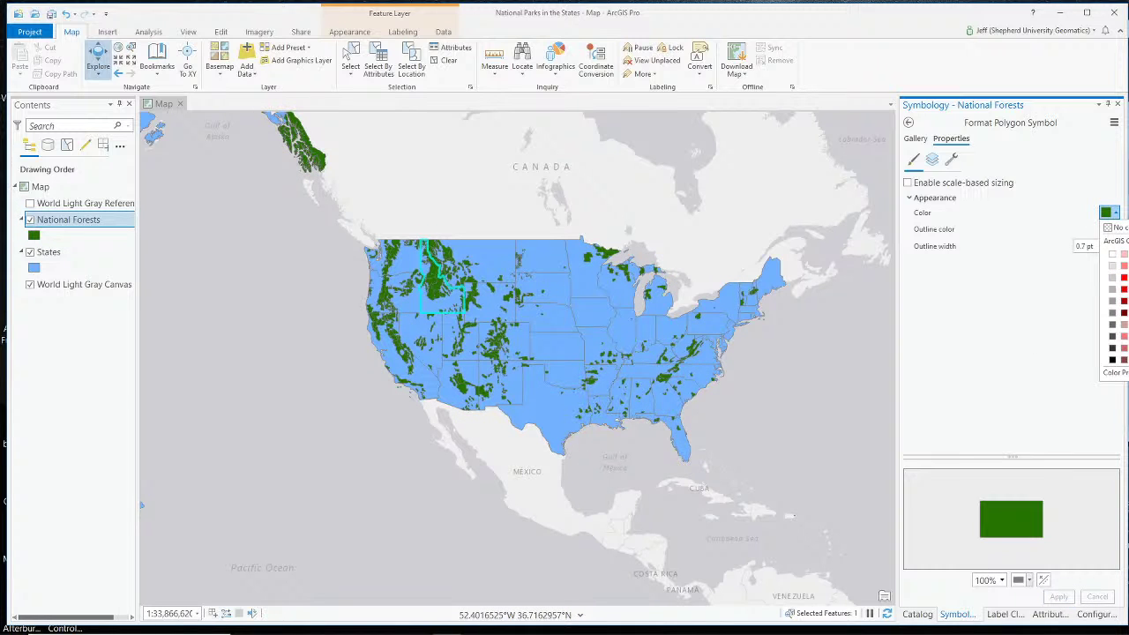
pyautogui.click(1128, 266)
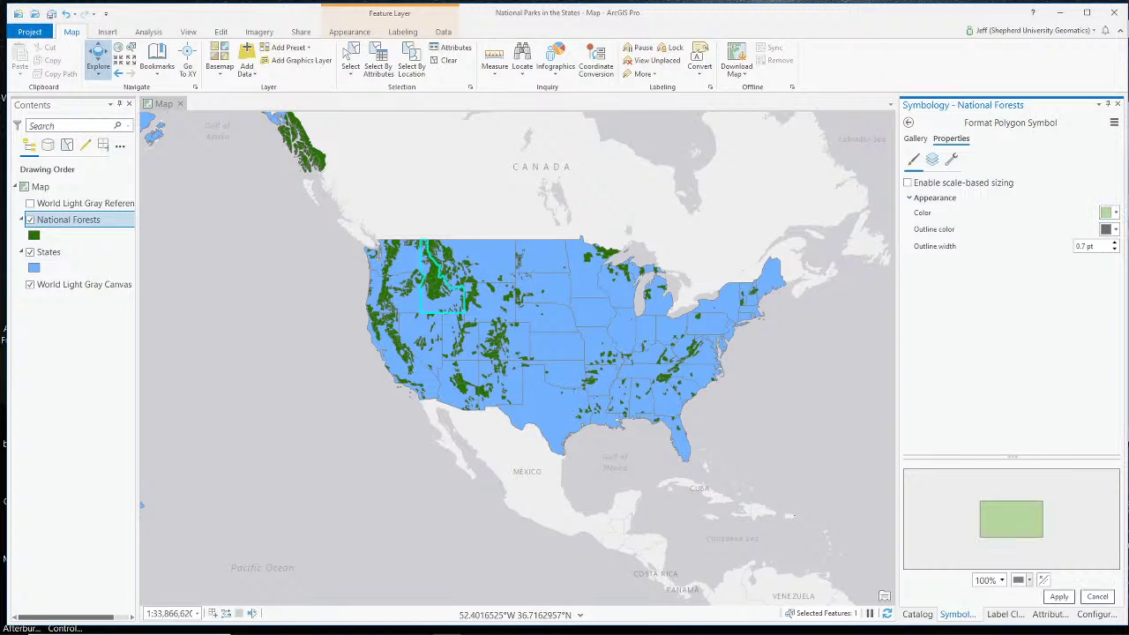
pyautogui.click(1059, 598)
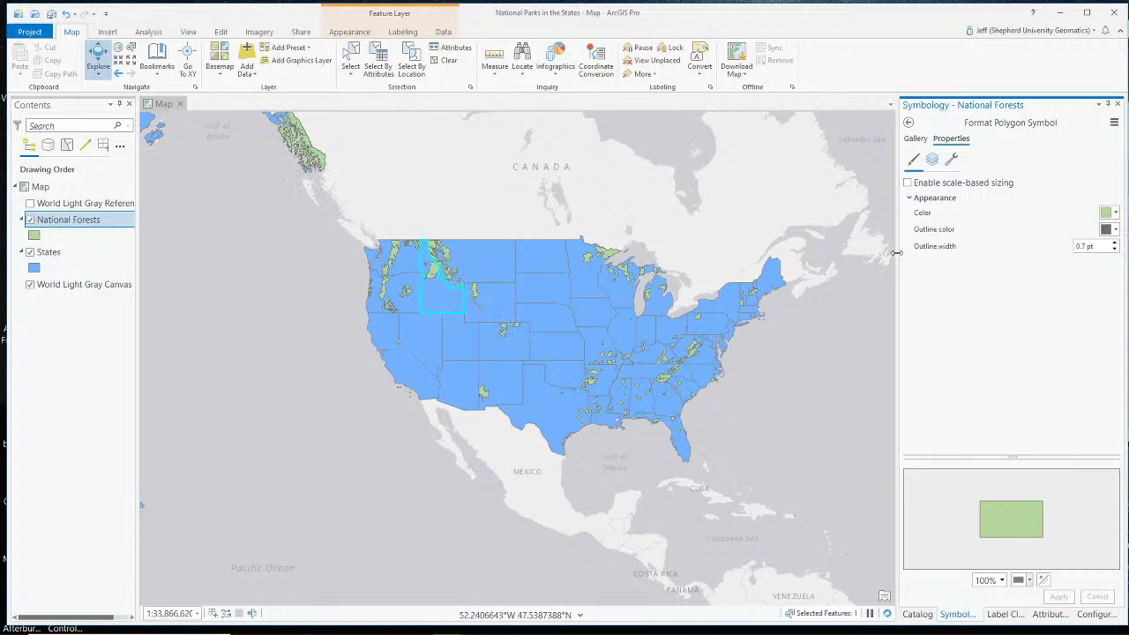
pyautogui.click(1116, 229)
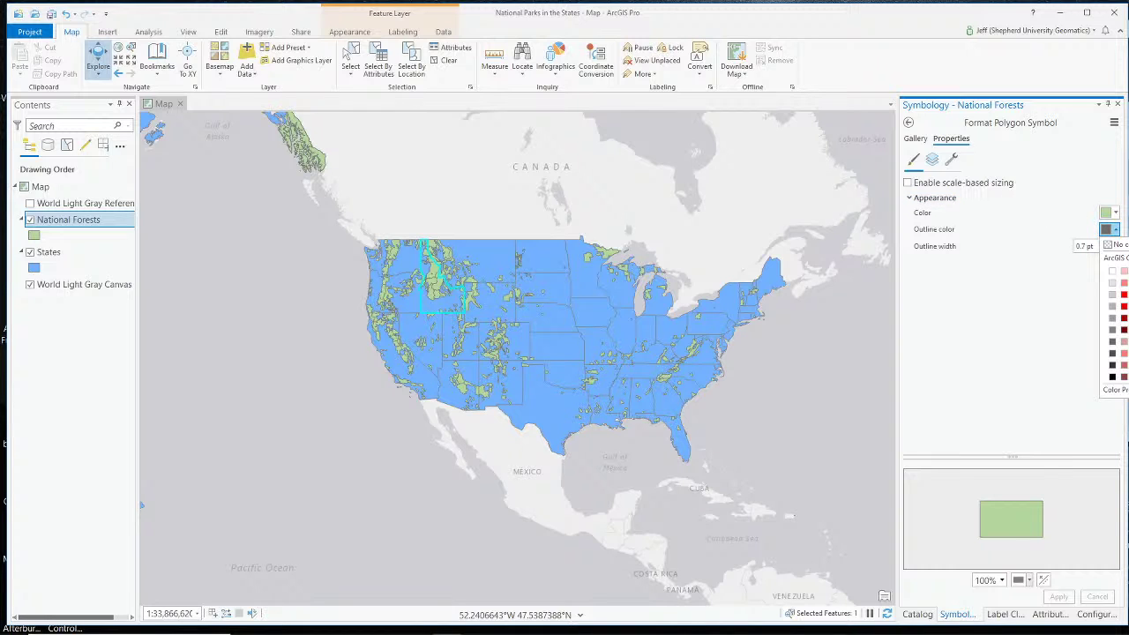
pyautogui.click(1128, 282)
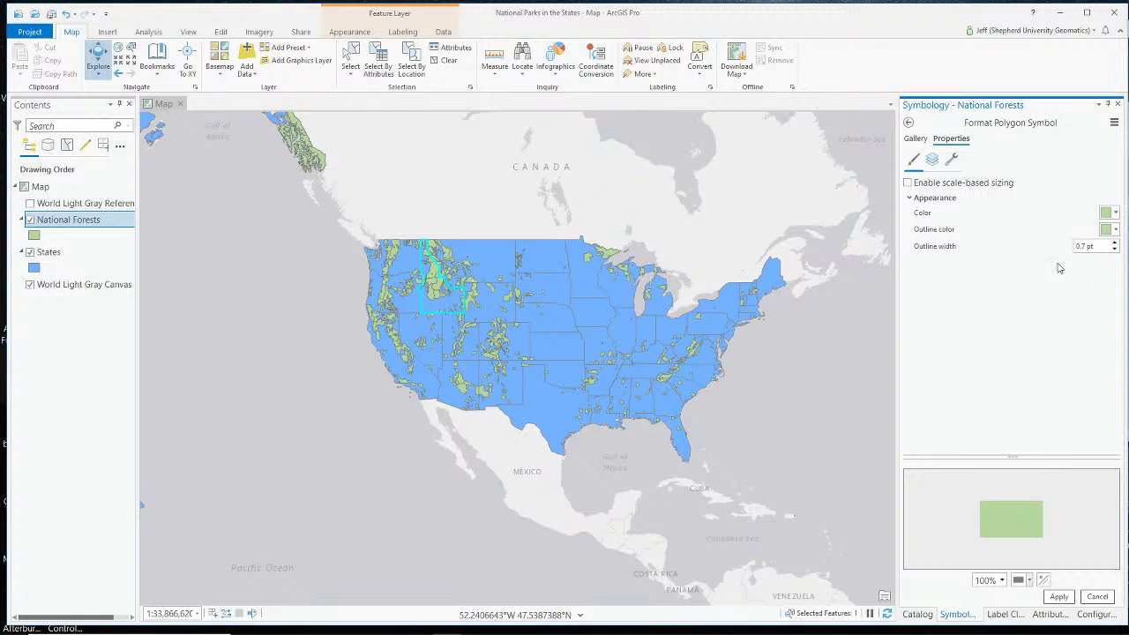
pyautogui.click(1062, 598)
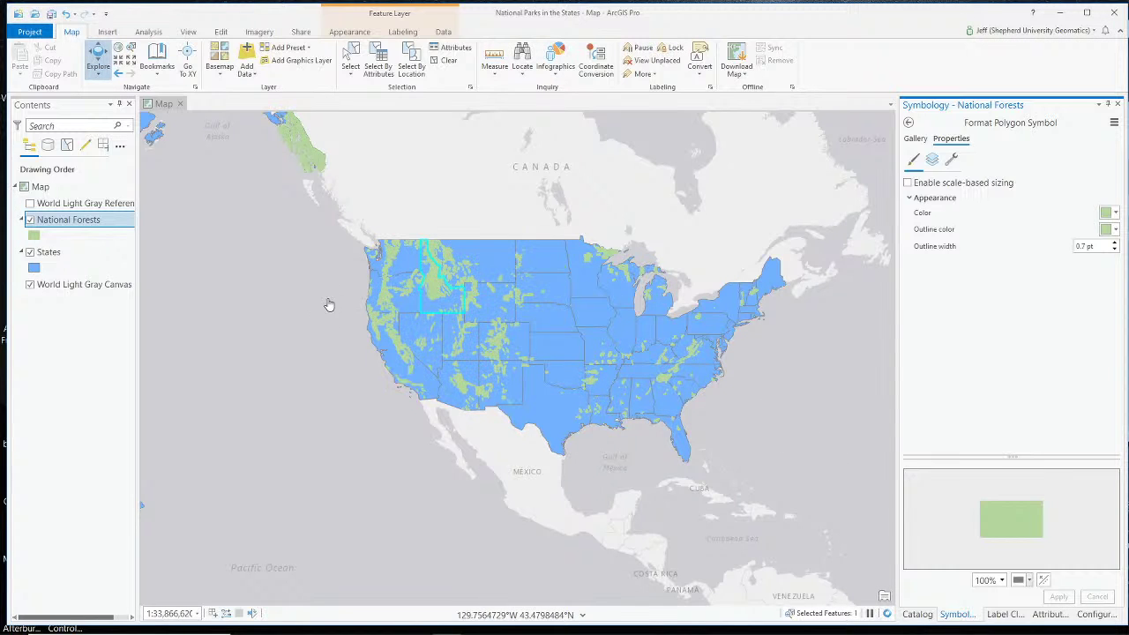
# Apply olive green to both the fill and the outline of the National Forests symbol
pyautogui.click(1112, 212)
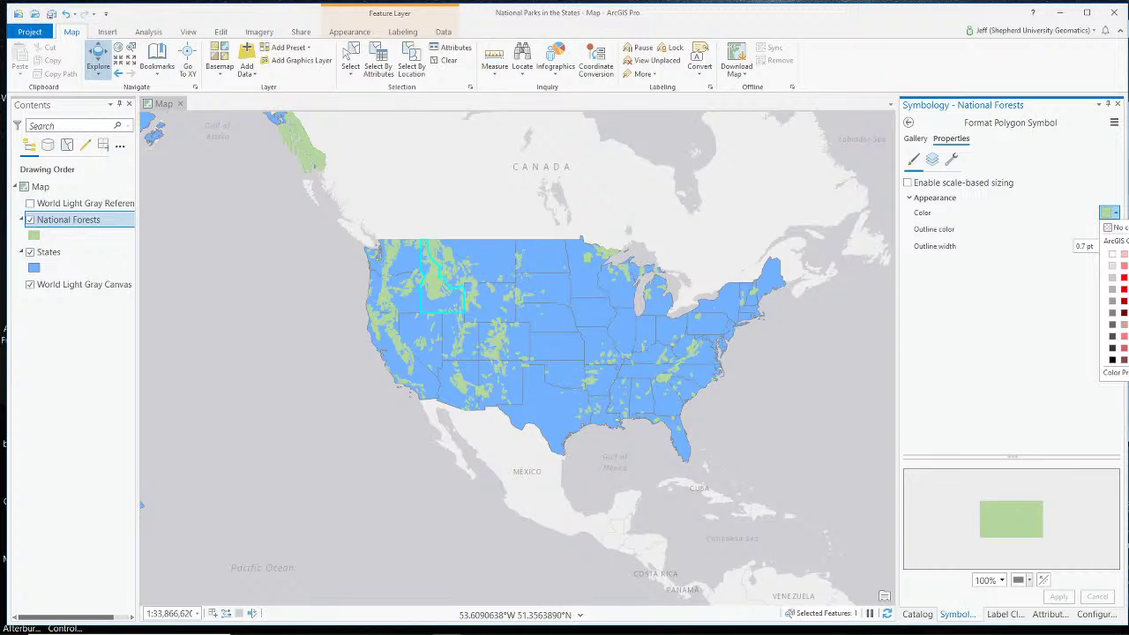
pyautogui.click(1127, 291)
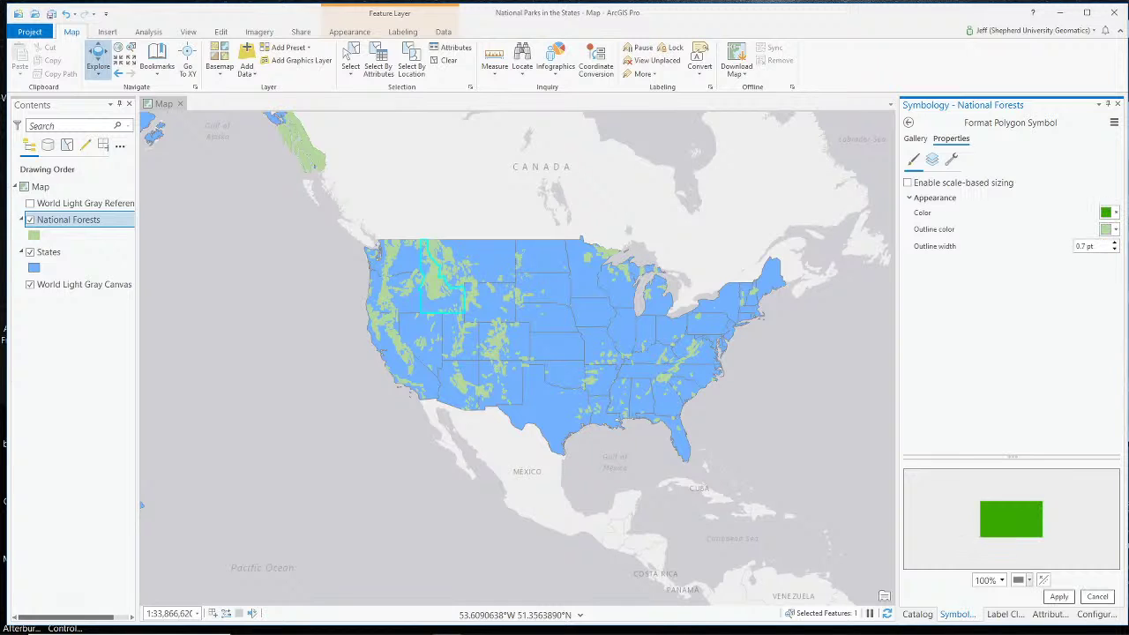
pyautogui.click(1111, 213)
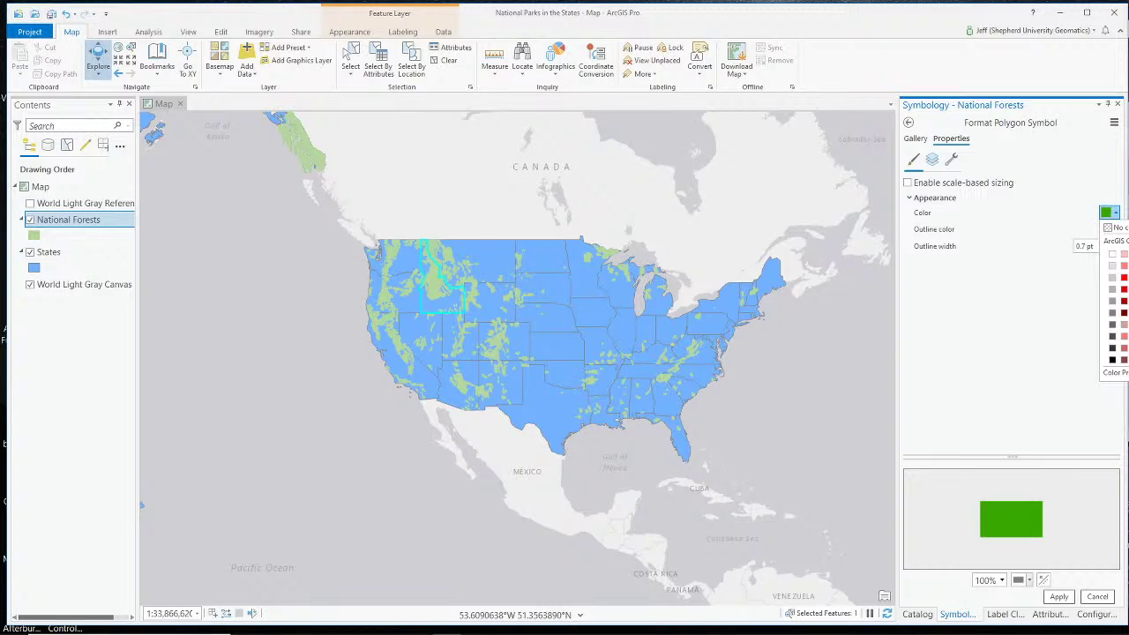
pyautogui.click(1127, 325)
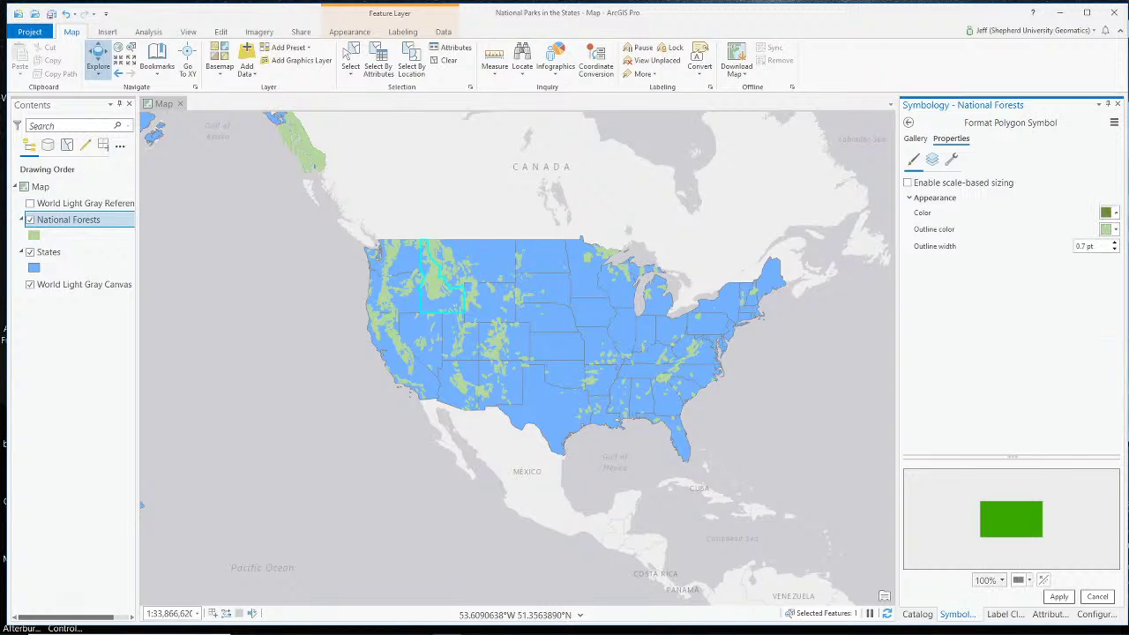
pyautogui.click(1108, 230)
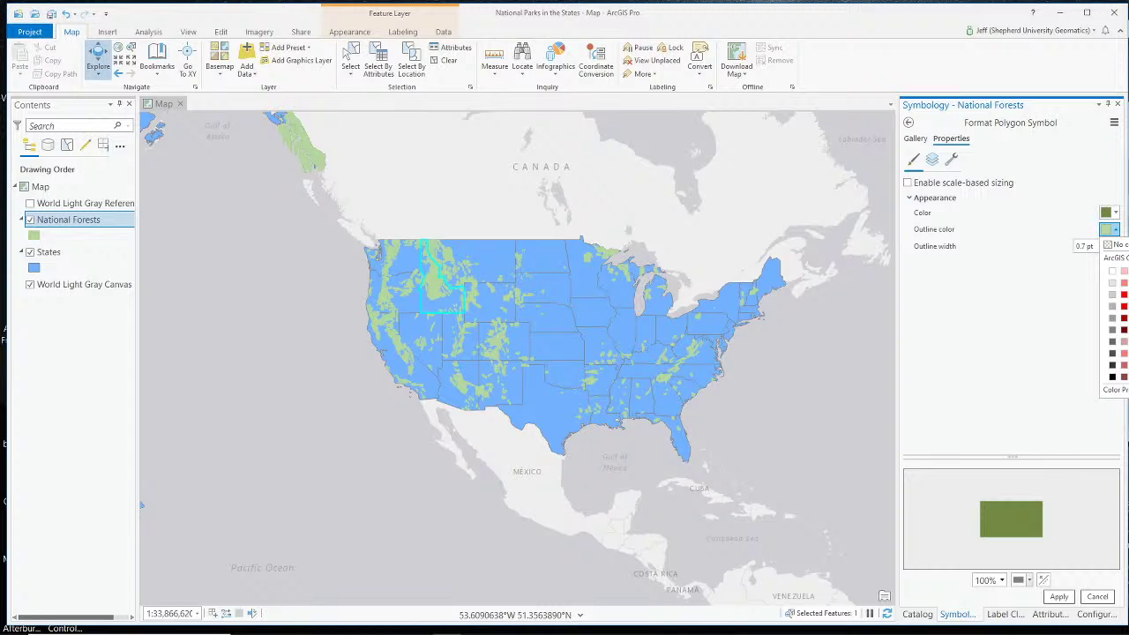
pyautogui.click(1128, 300)
pyautogui.click(1058, 596)
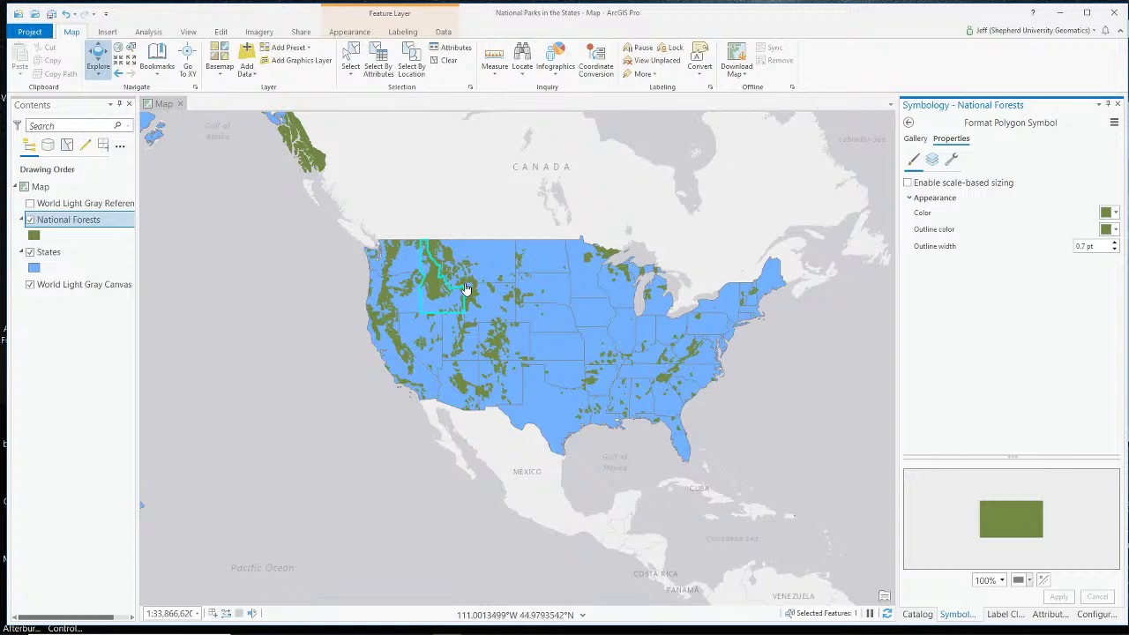
# Try a gray outline color on the National Forests symbol and inspect the forest boundaries in the western states
pyautogui.scroll(-1, 466, 289)
pyautogui.scroll(3, 466, 289)
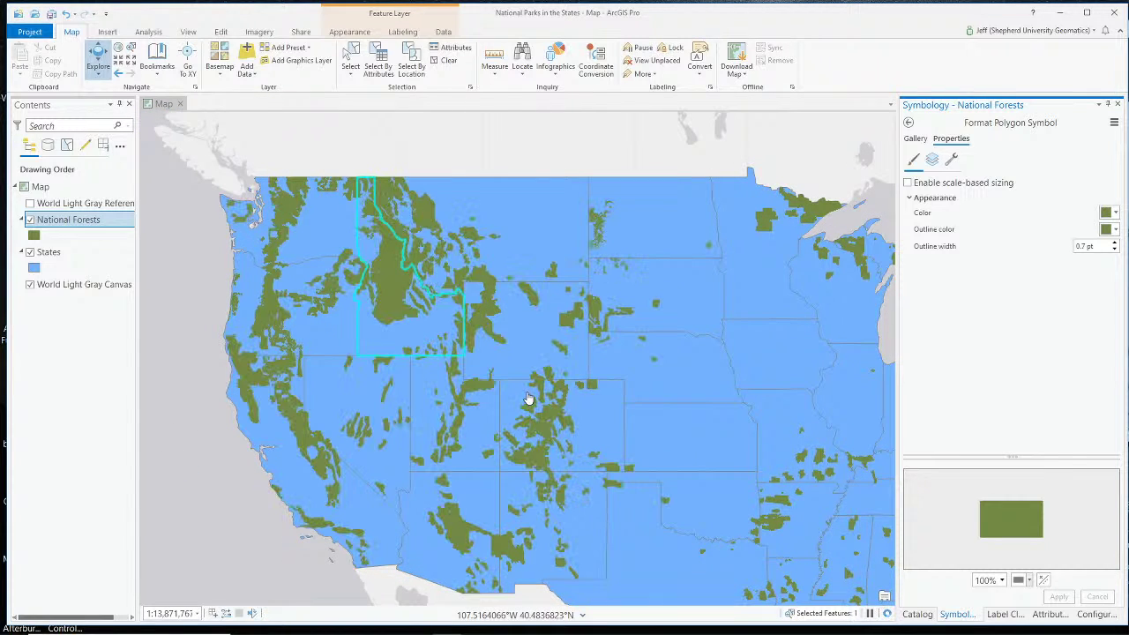
pyautogui.click(1114, 230)
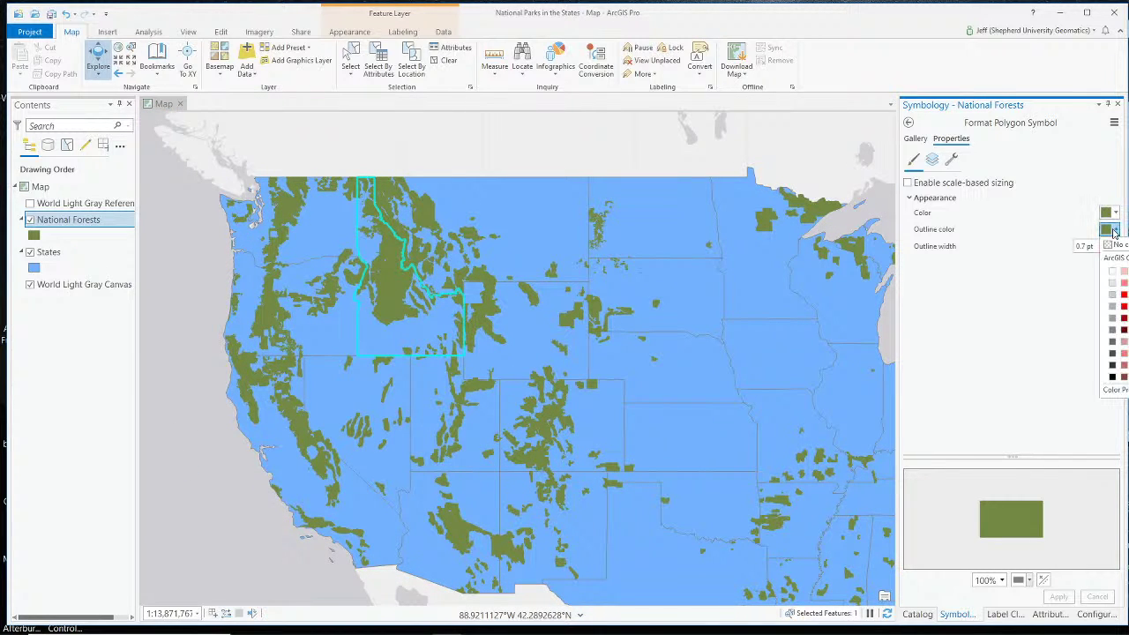
pyautogui.click(1115, 219)
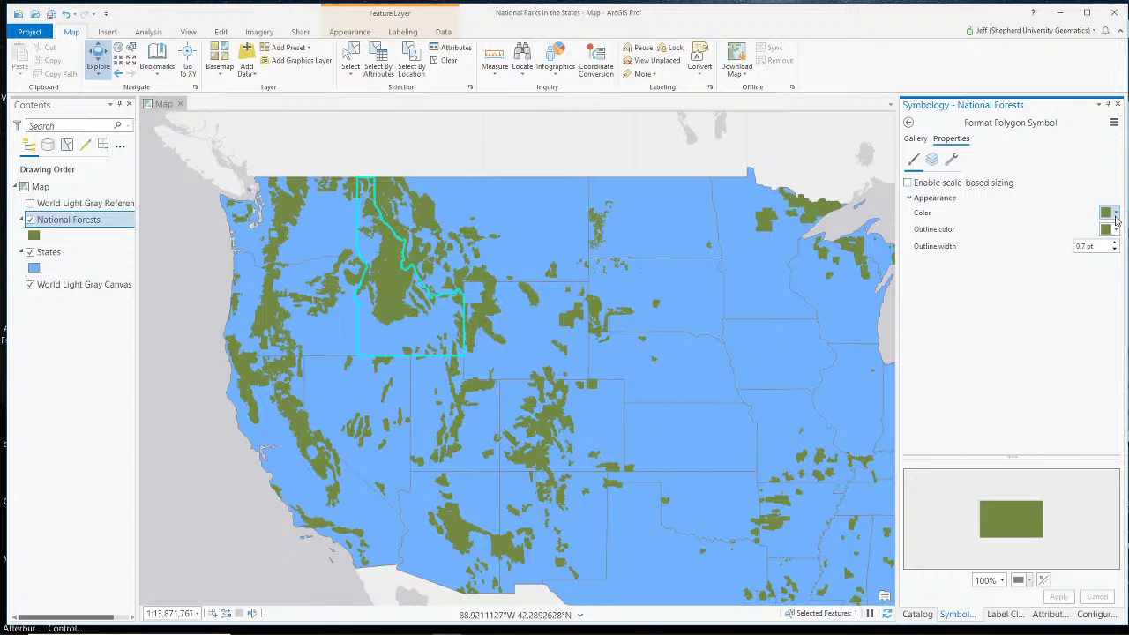
pyautogui.click(1115, 229)
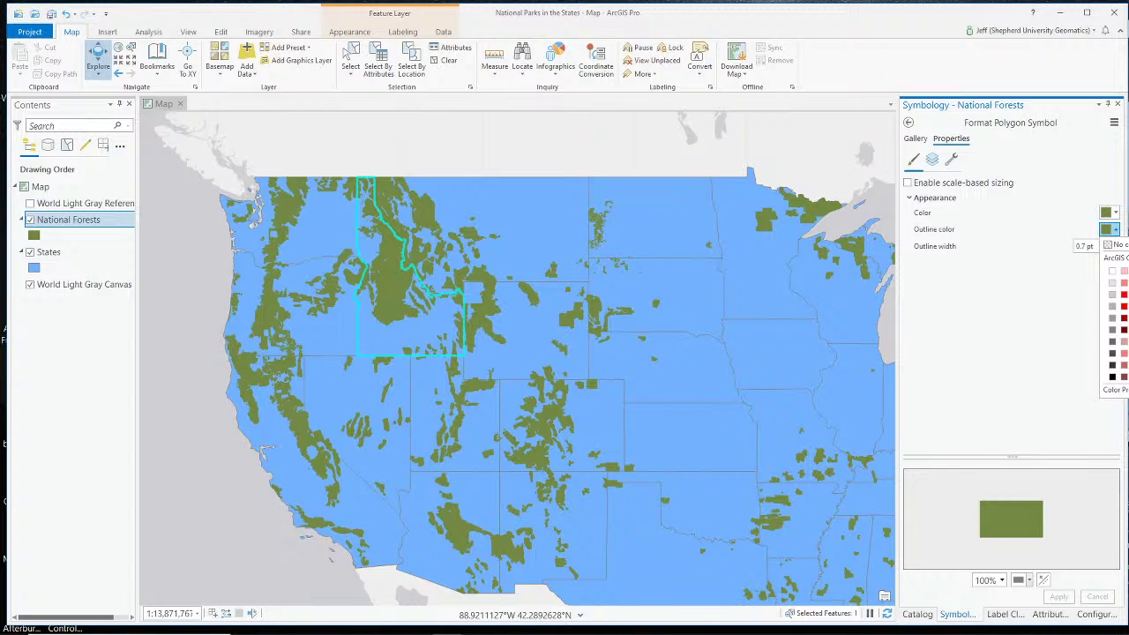
pyautogui.click(1113, 330)
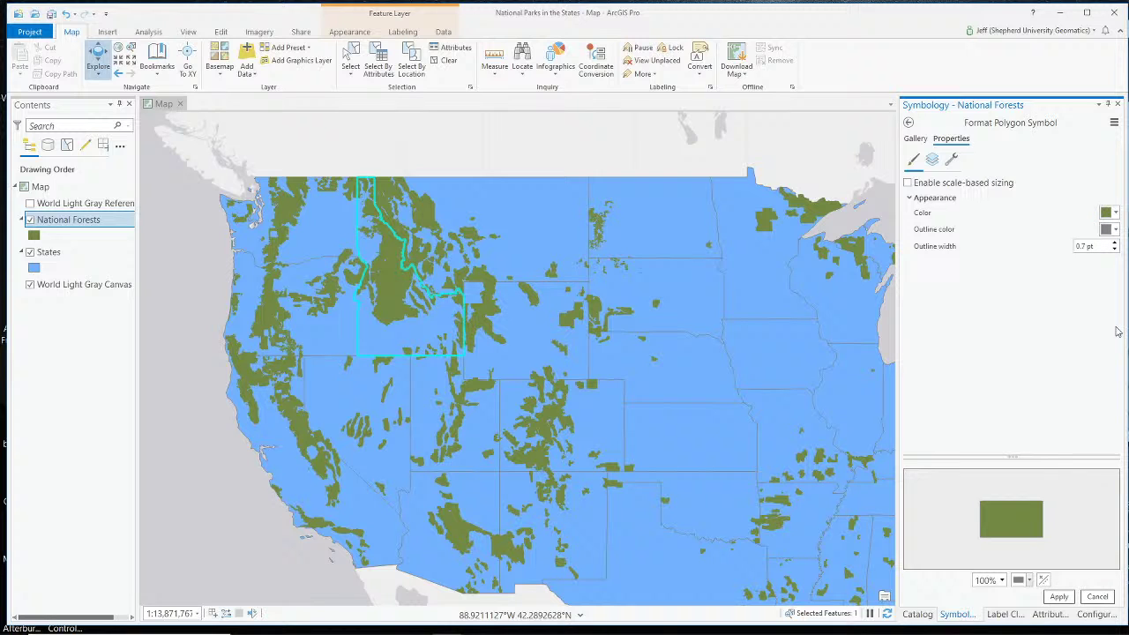
pyautogui.click(1059, 597)
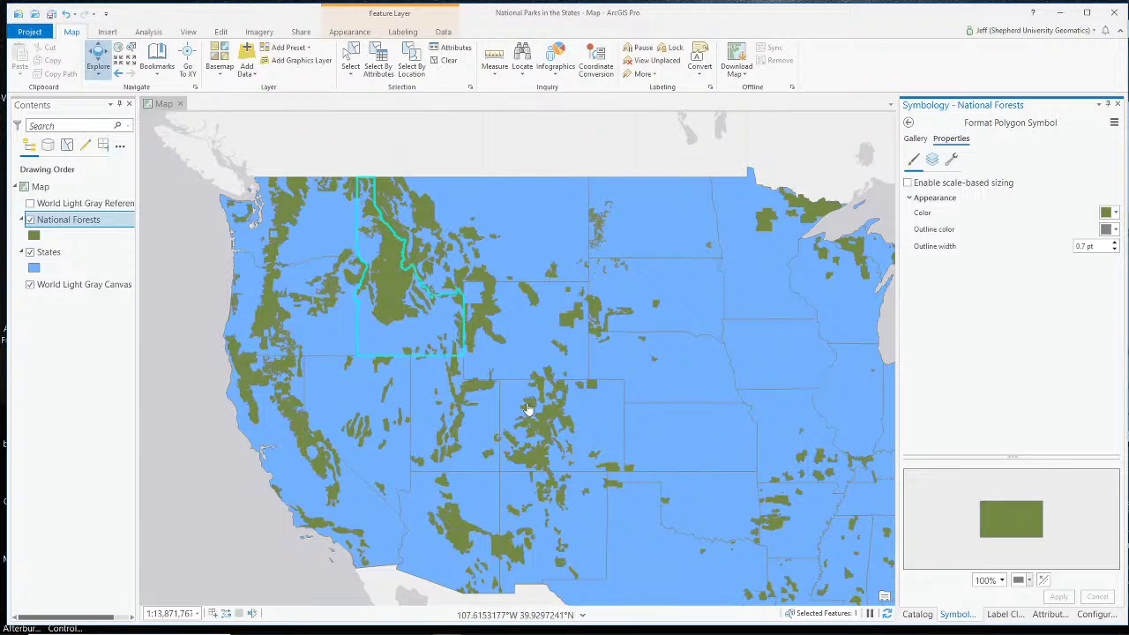
pyautogui.scroll(-2, 529, 402)
pyautogui.scroll(6, 529, 404)
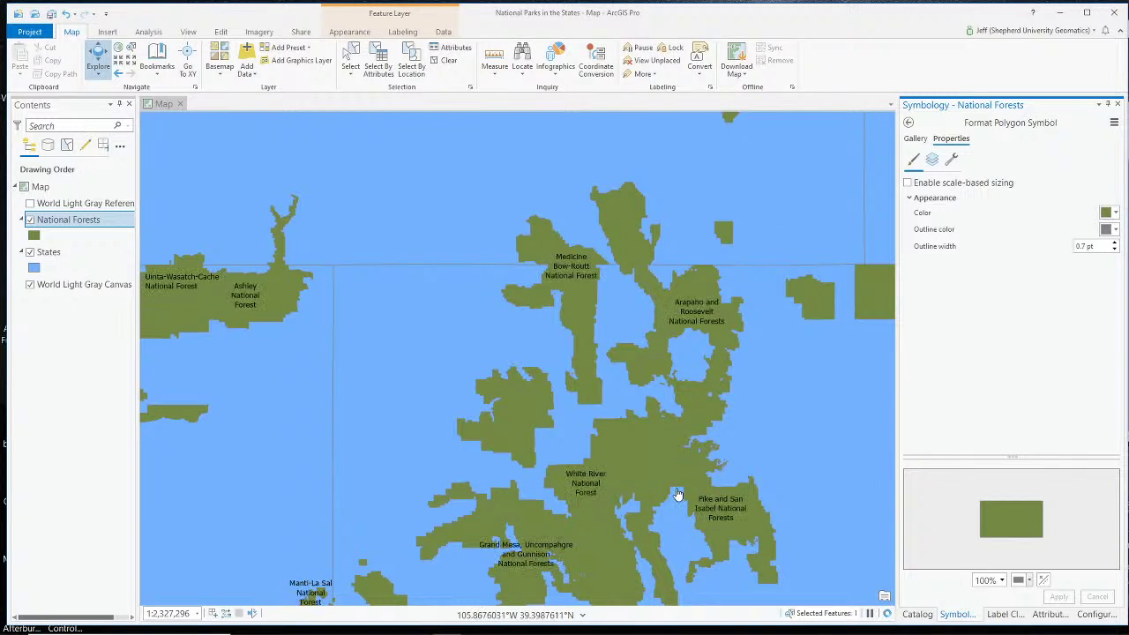
pyautogui.scroll(-2, 671, 491)
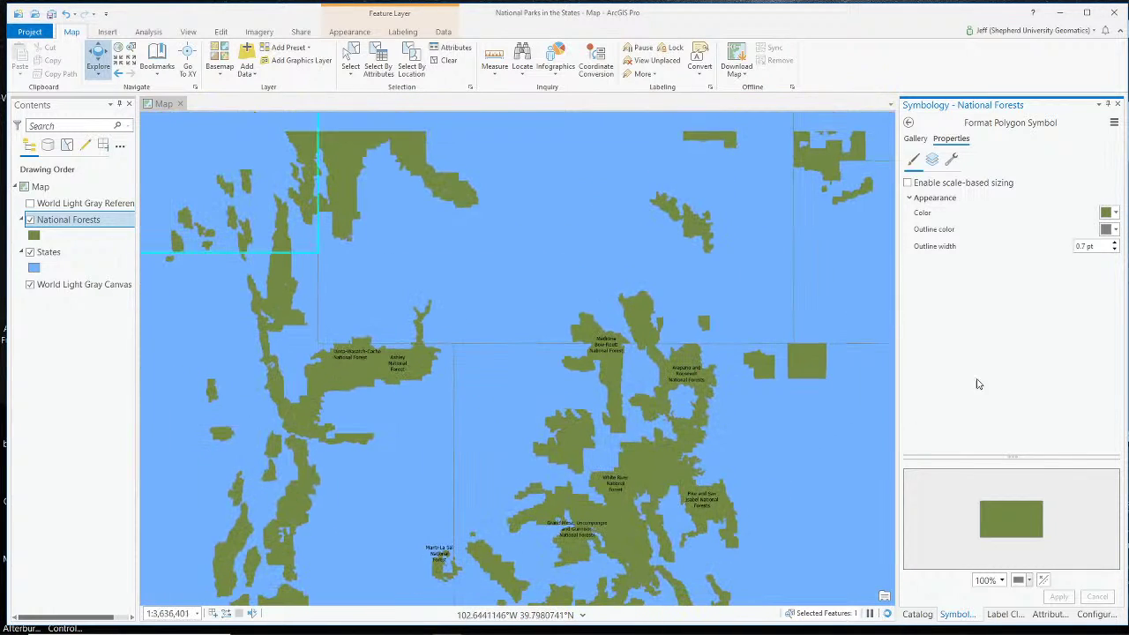
# Set the National Forests outline color to olive green to match the fill, and clear the selected state
pyautogui.click(1116, 230)
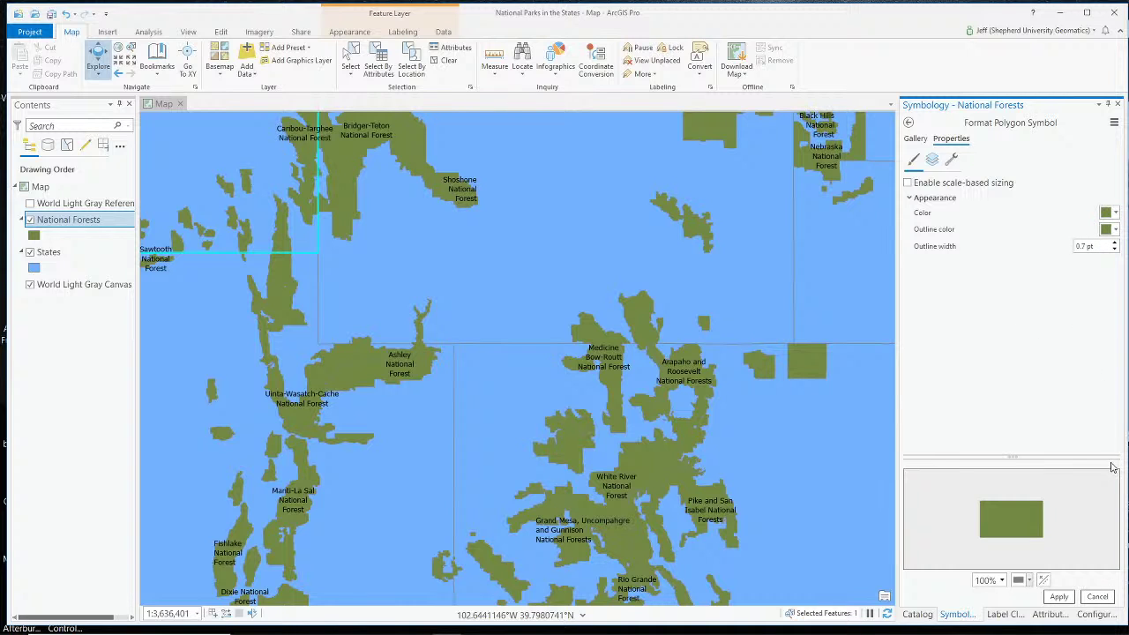
pyautogui.click(1059, 596)
pyautogui.scroll(1, 628, 365)
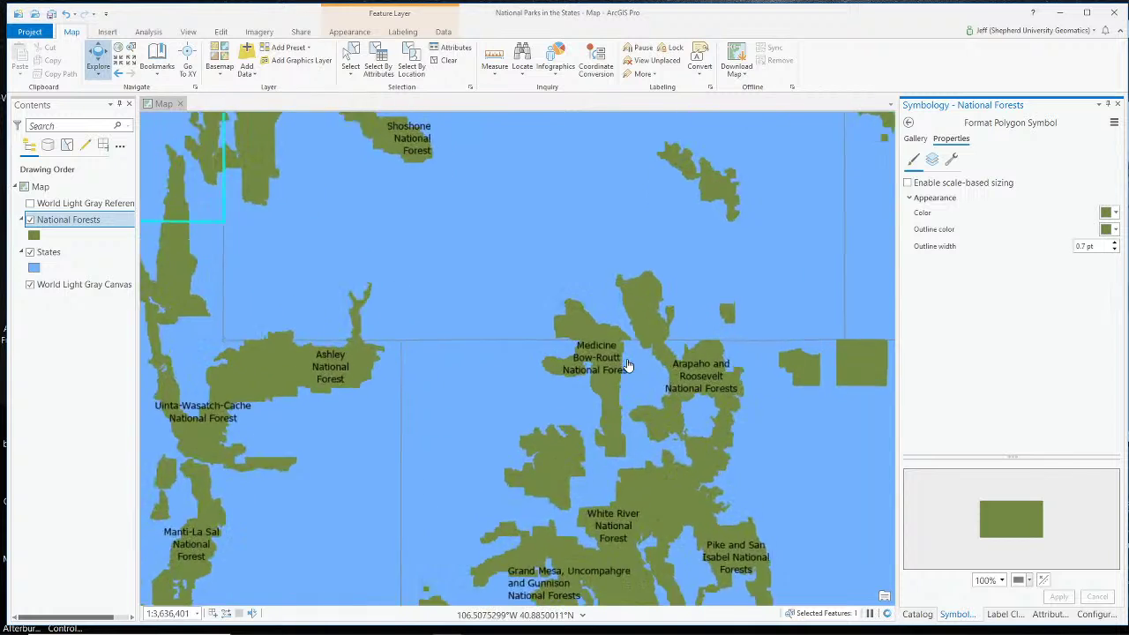
pyautogui.scroll(-3, 628, 364)
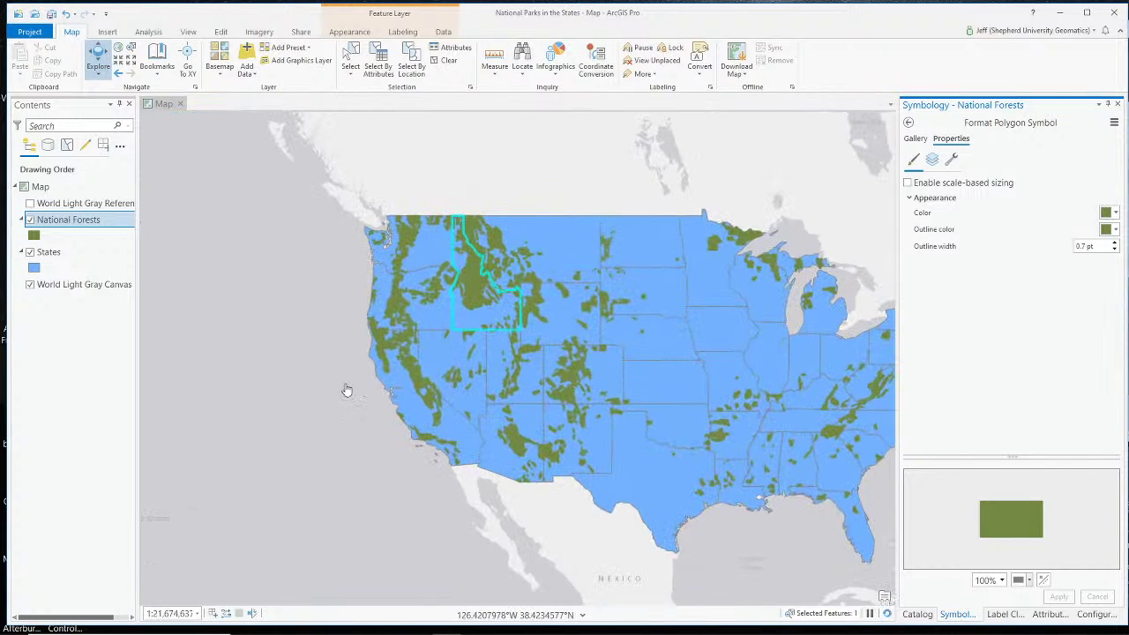
pyautogui.click(288, 418)
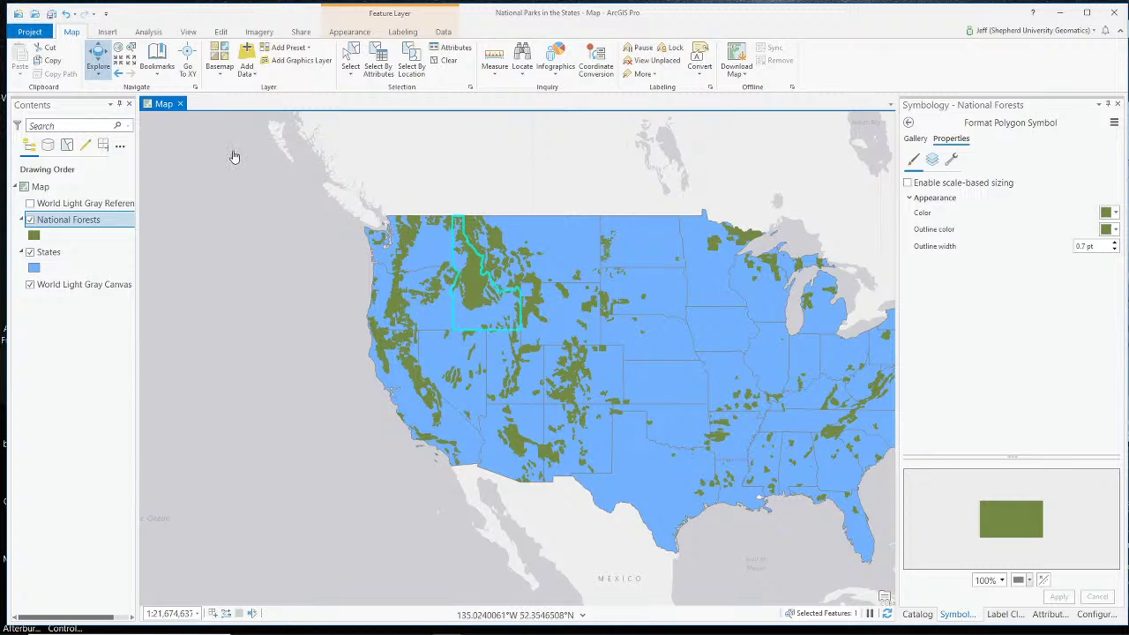
pyautogui.click(444, 60)
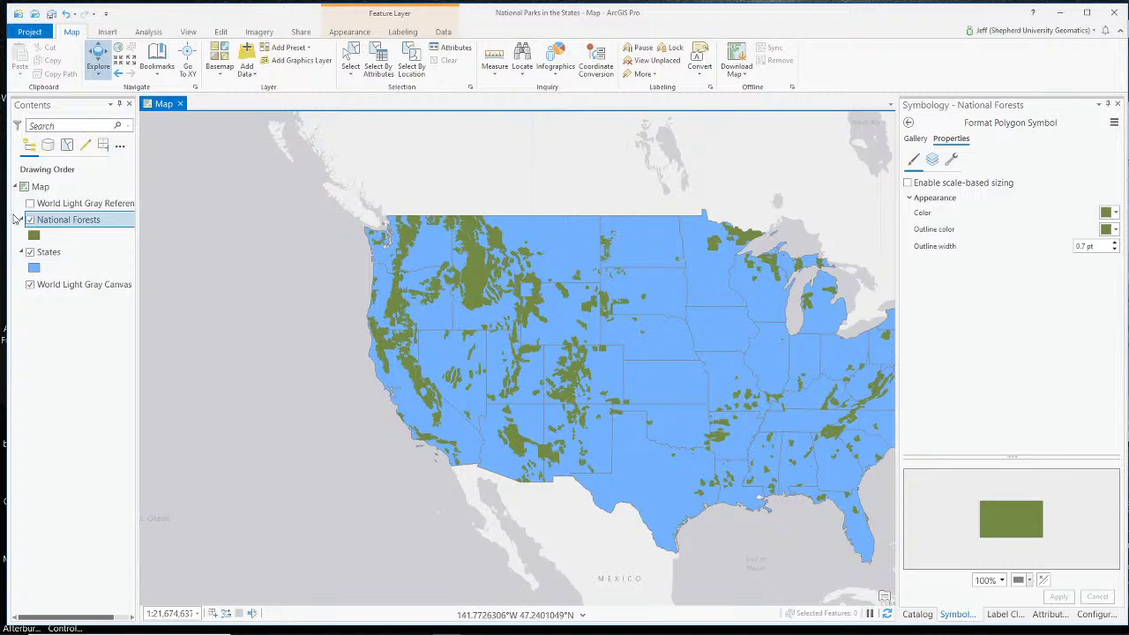
# Clear the National Forests label expression in the labeling properties and rebuild it with the FORESTNAME field
pyautogui.rightClick(66, 227)
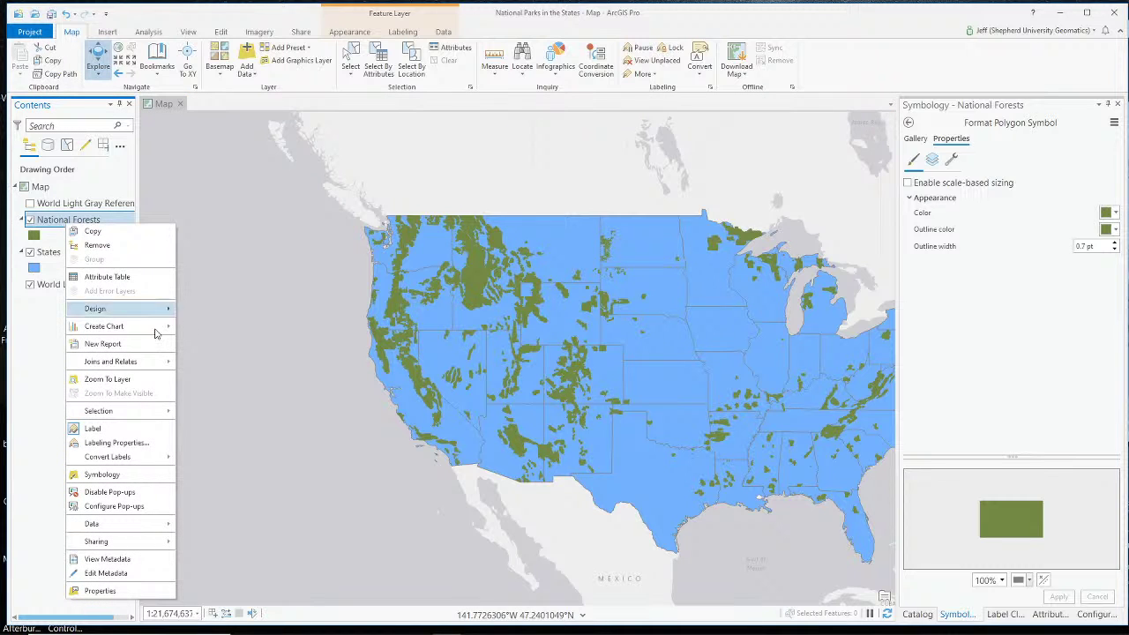
pyautogui.click(116, 442)
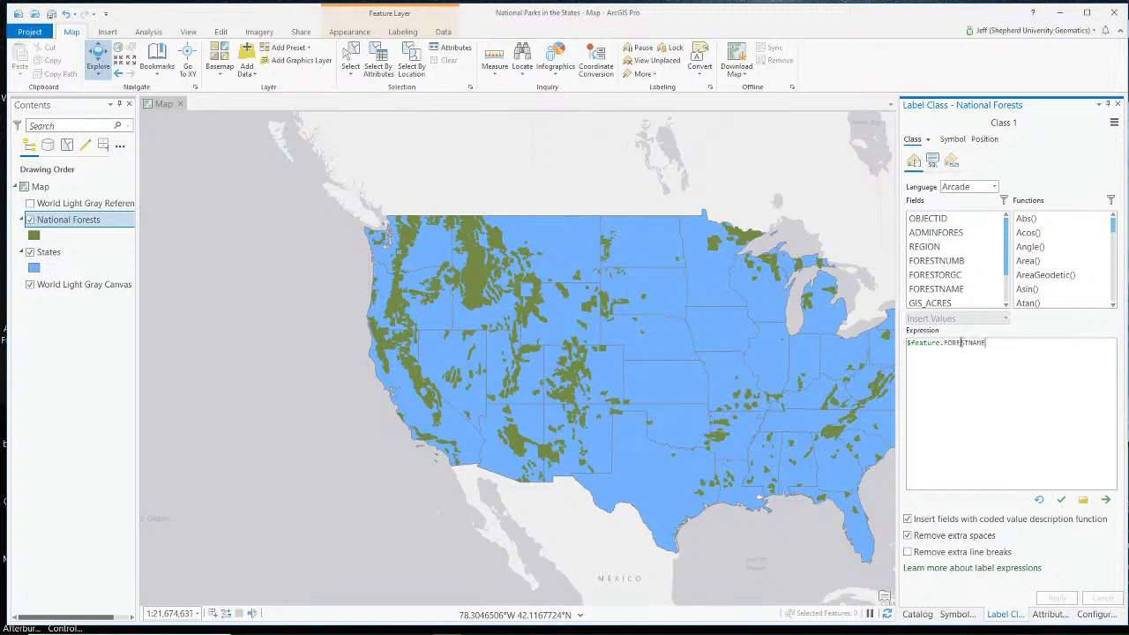
pyautogui.moveTo(1016, 343); pyautogui.dragTo(906, 344)
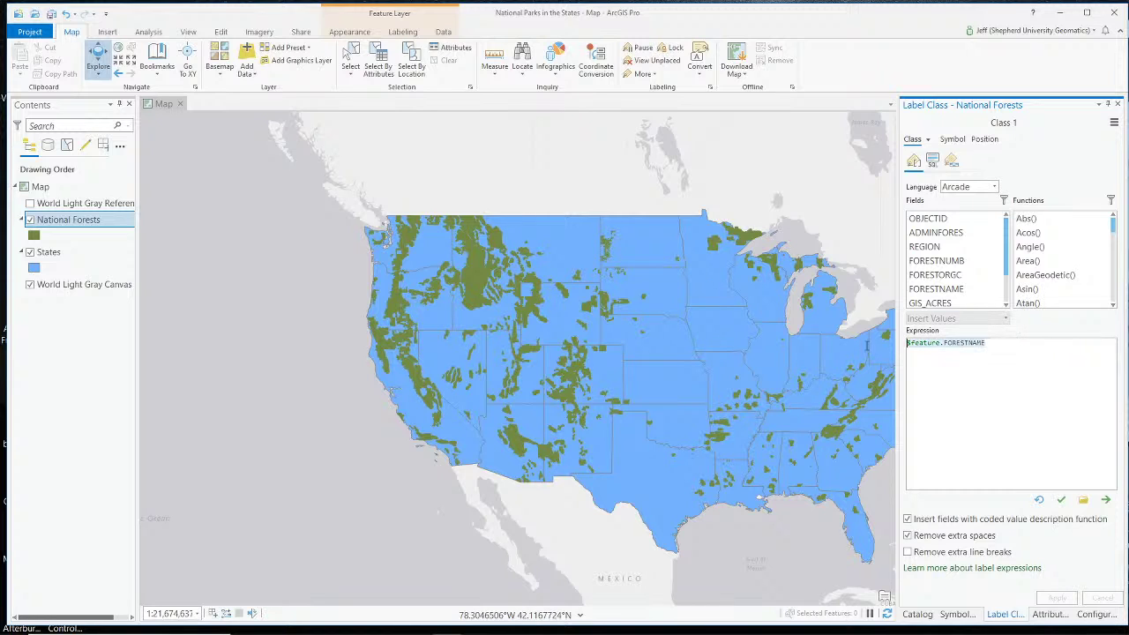
pyautogui.press('BackSpace')
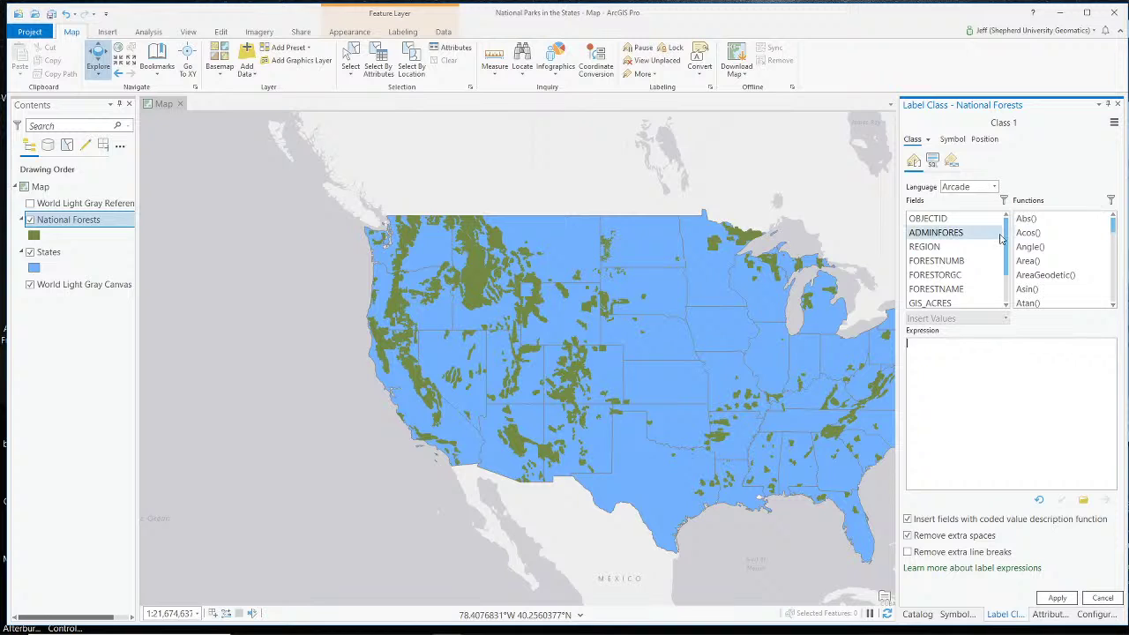
pyautogui.moveTo(1008, 241); pyautogui.dragTo(1008, 273)
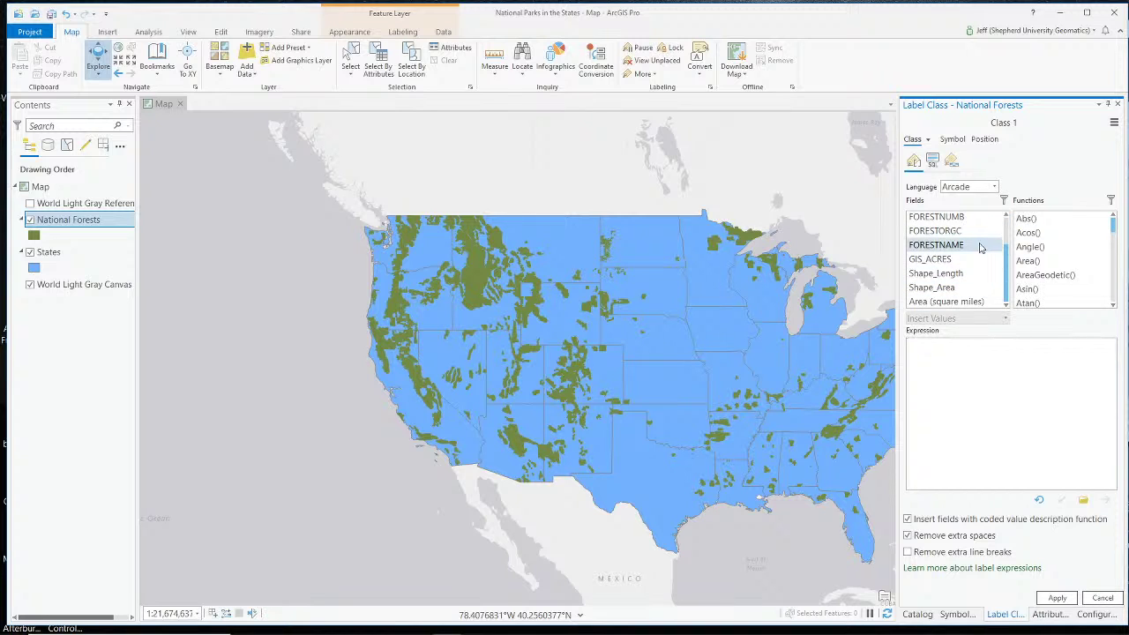
pyautogui.doubleClick(944, 245)
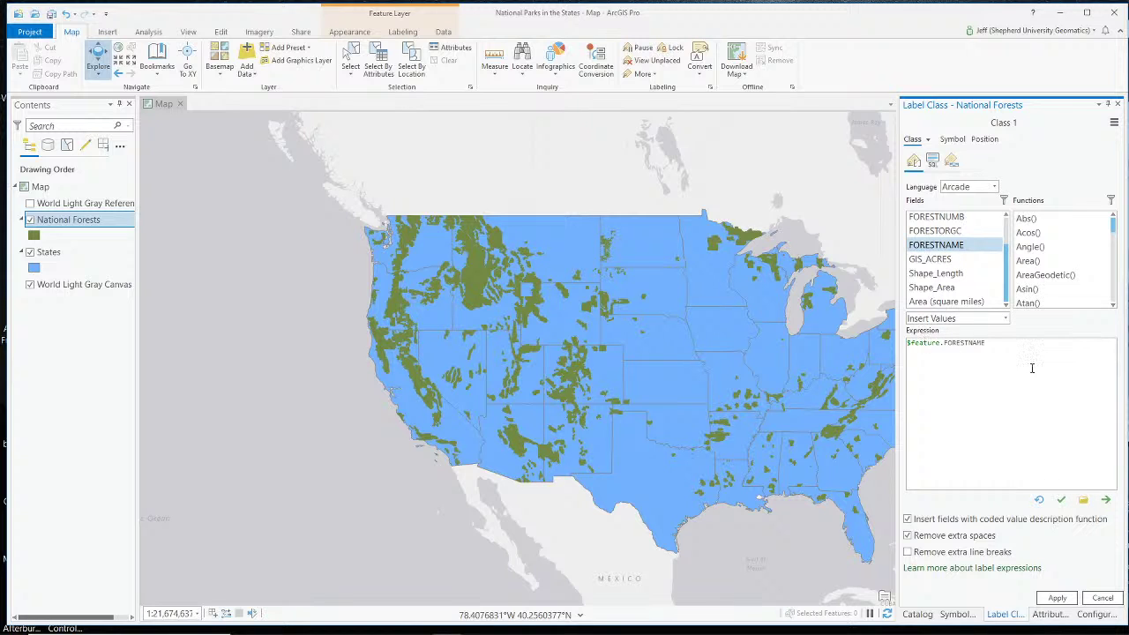
pyautogui.click(1058, 598)
# Set the National Forests label font size to 11 pt and apply it
pyautogui.click(953, 140)
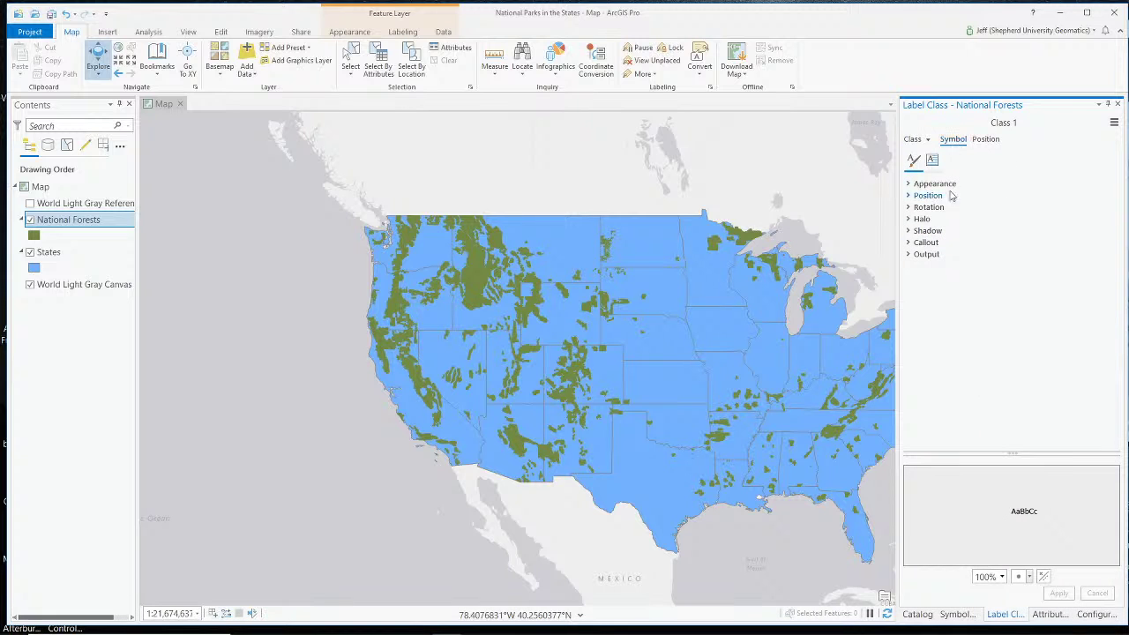
pyautogui.click(919, 185)
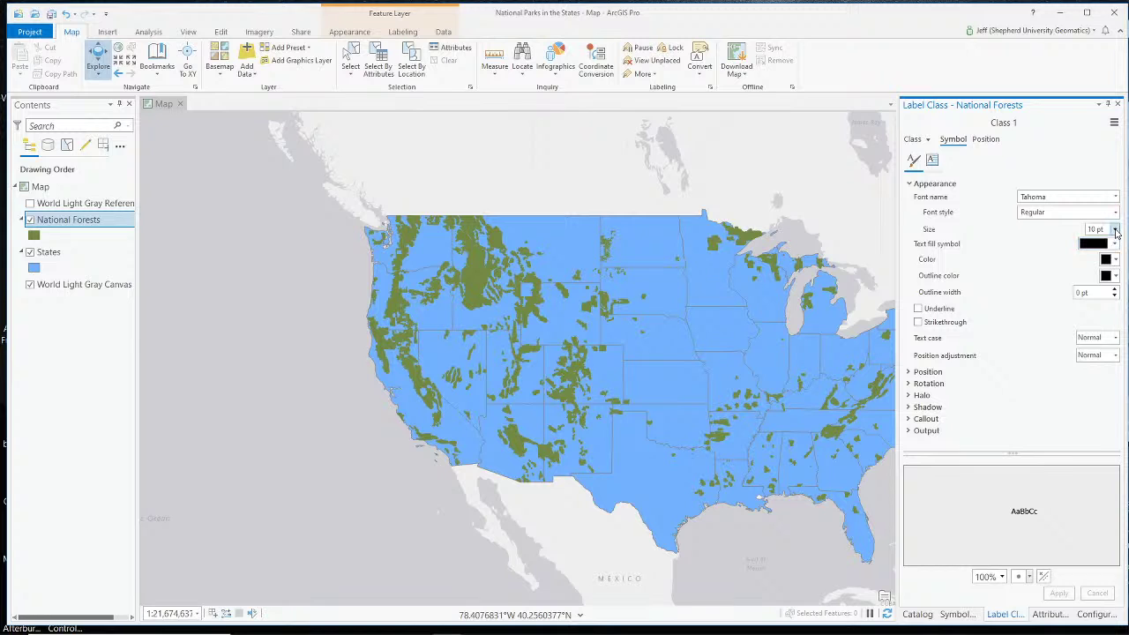
pyautogui.click(1114, 230)
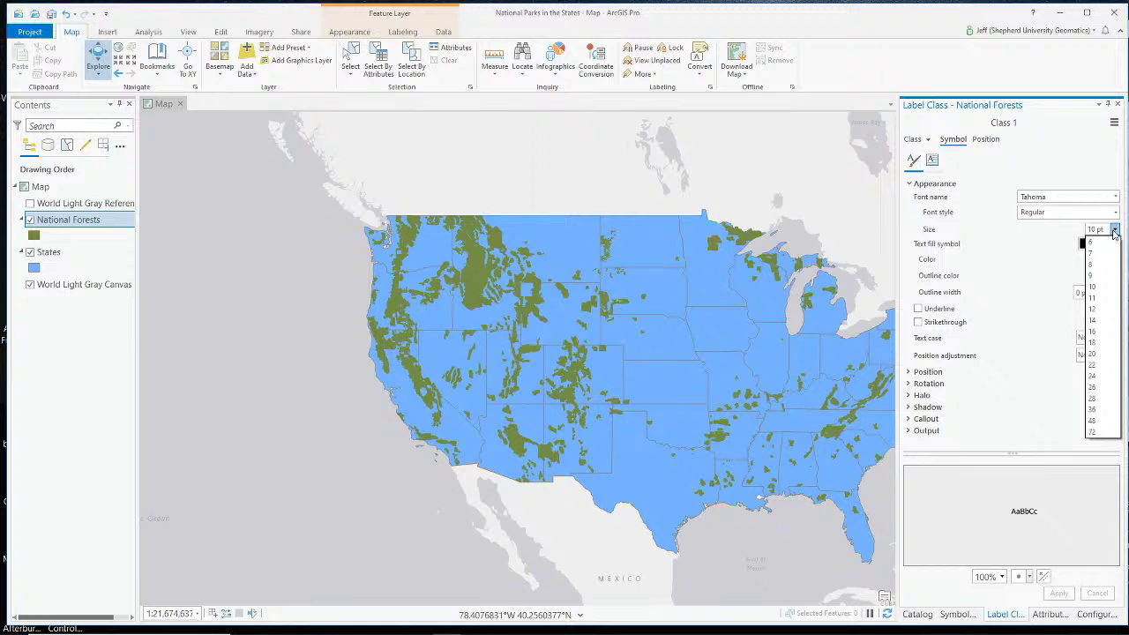
pyautogui.click(1095, 298)
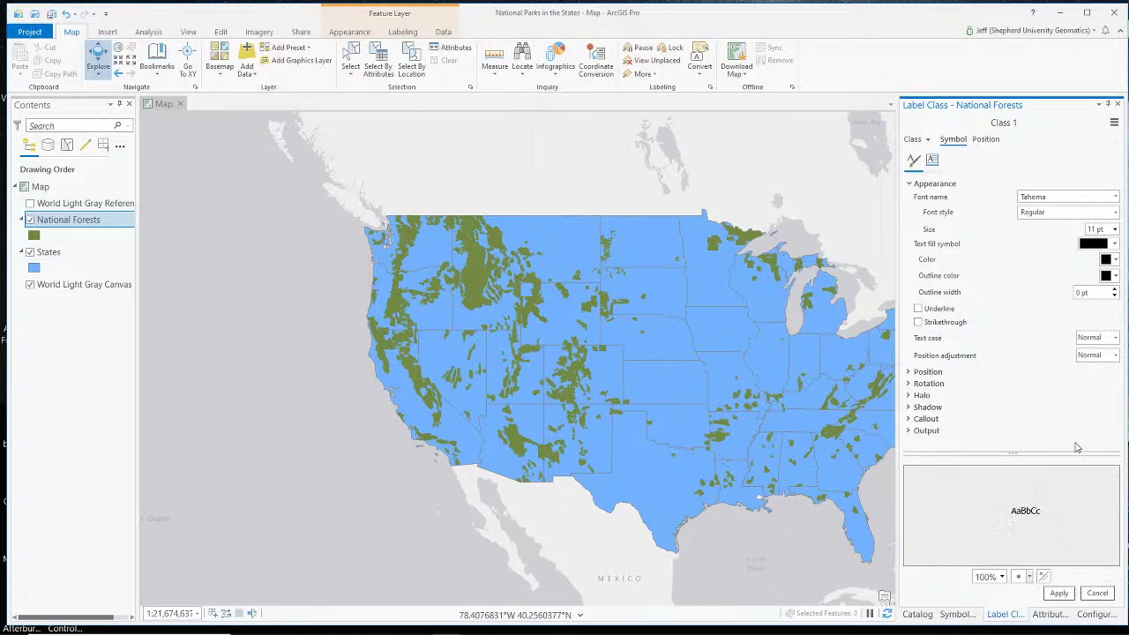
pyautogui.click(1071, 595)
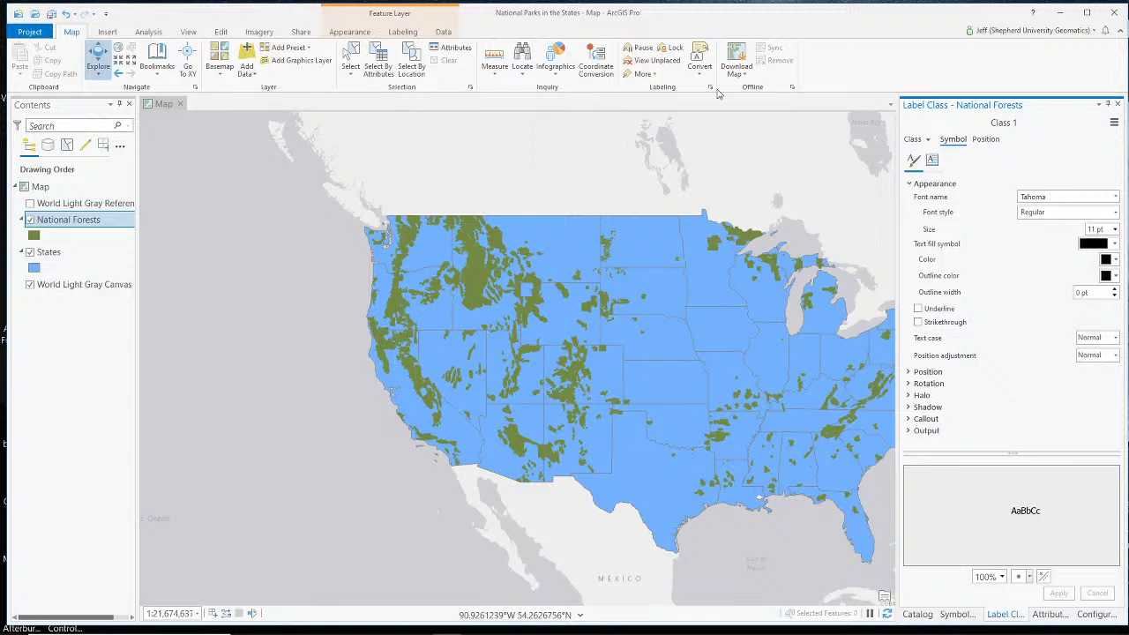
# Check the National Forests label visibility range by viewing the map at scales on both sides of the 1:5,000,000 limit
pyautogui.click(411, 34)
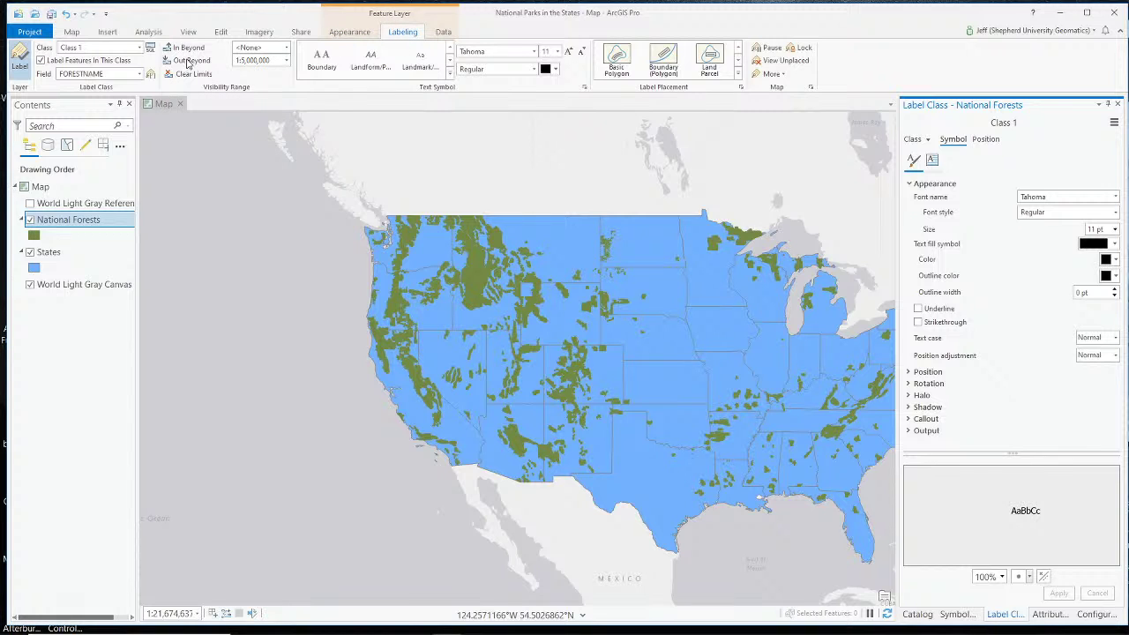
pyautogui.click(241, 60)
pyautogui.click(276, 60)
pyautogui.scroll(2, 540, 351)
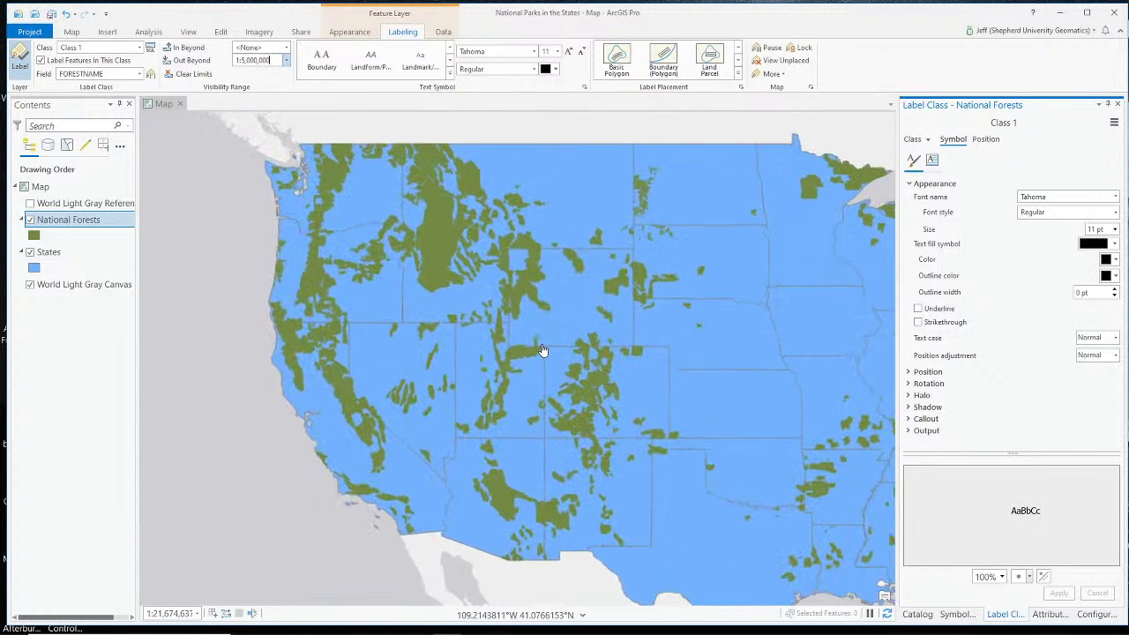
pyautogui.scroll(2, 512, 371)
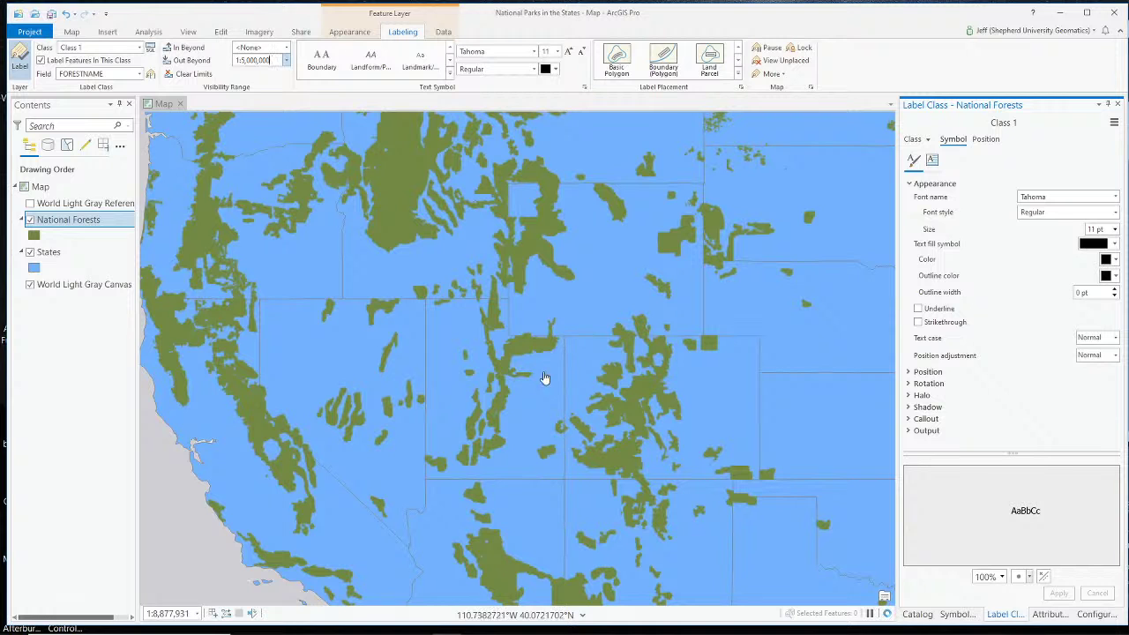
pyautogui.scroll(2, 727, 392)
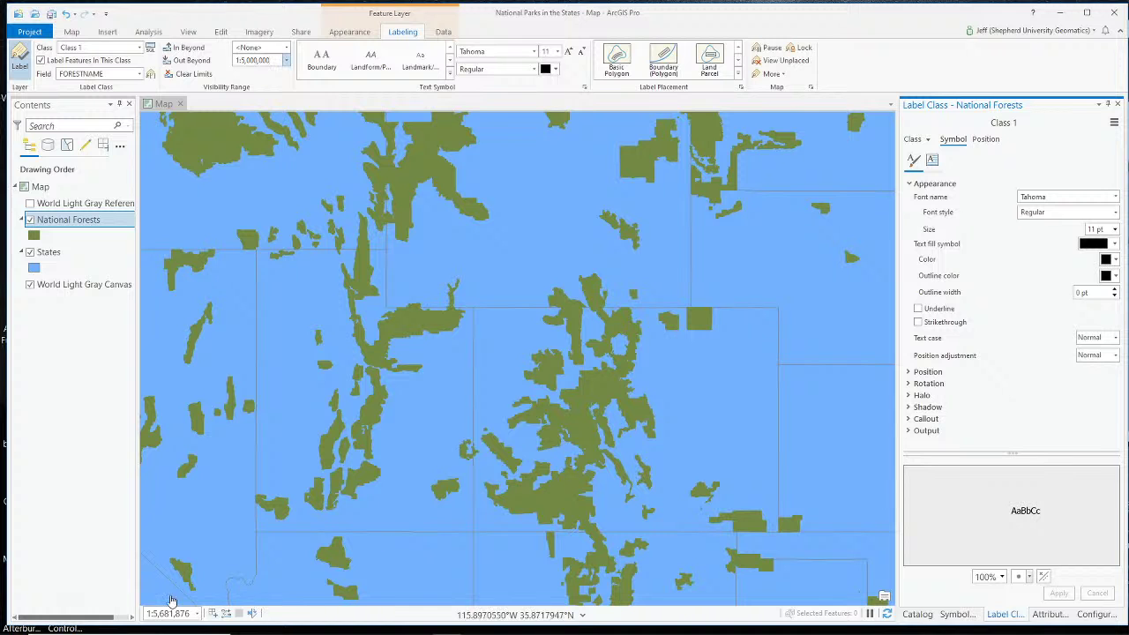
pyautogui.scroll(2, 574, 434)
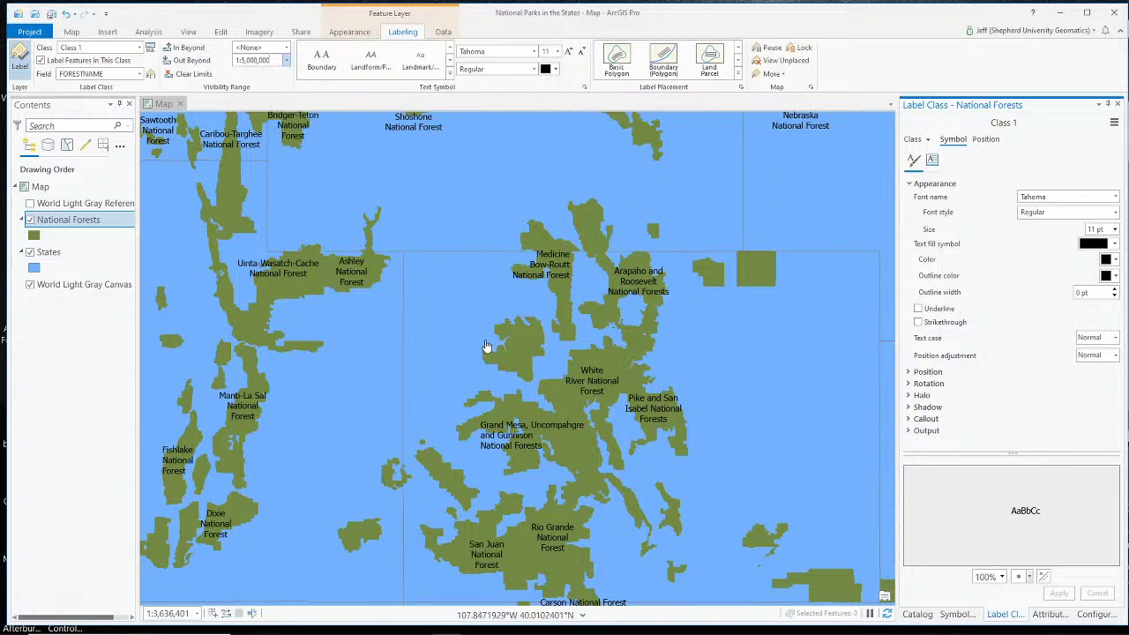
pyautogui.scroll(-3, 486, 346)
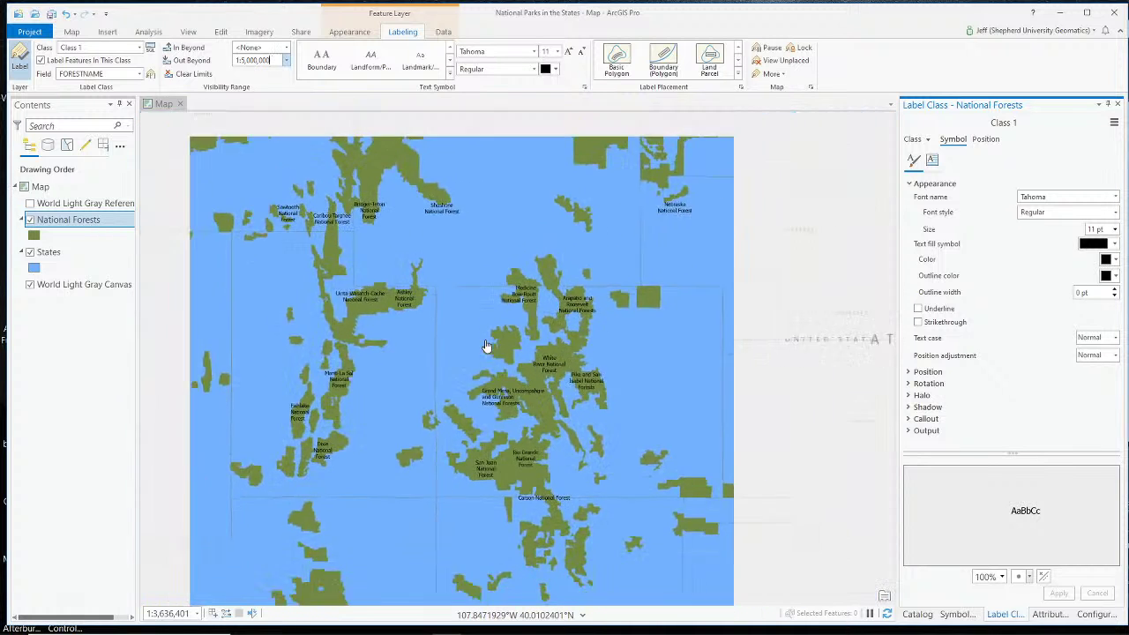
pyautogui.scroll(-2, 510, 318)
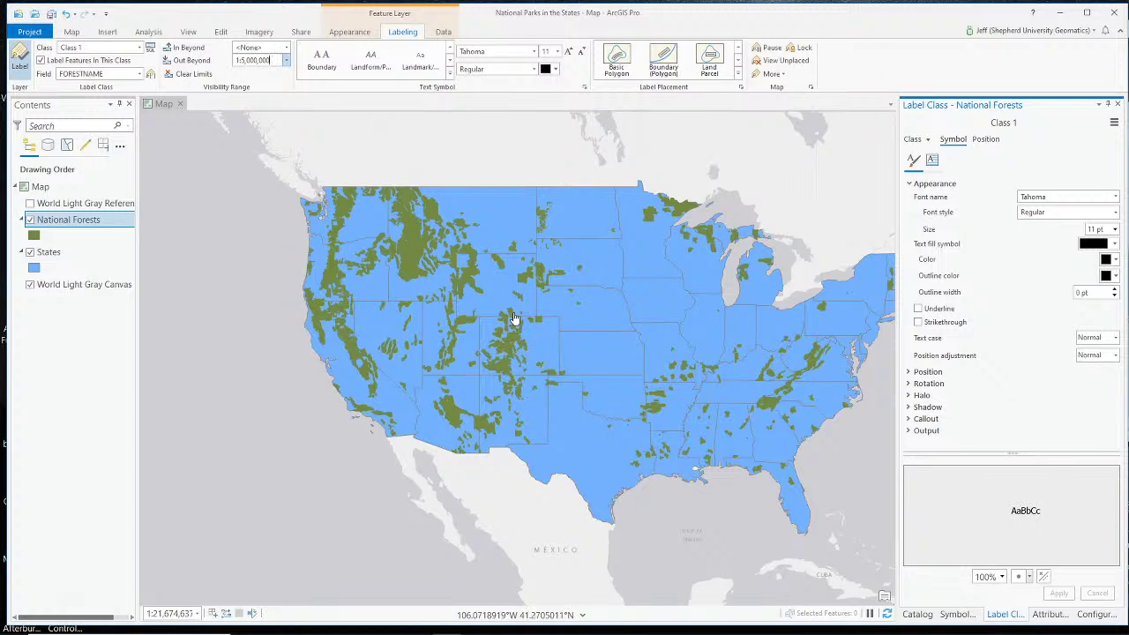
# Open the symbology of the States layer and symbolize it with graduated colors
pyautogui.click(51, 253)
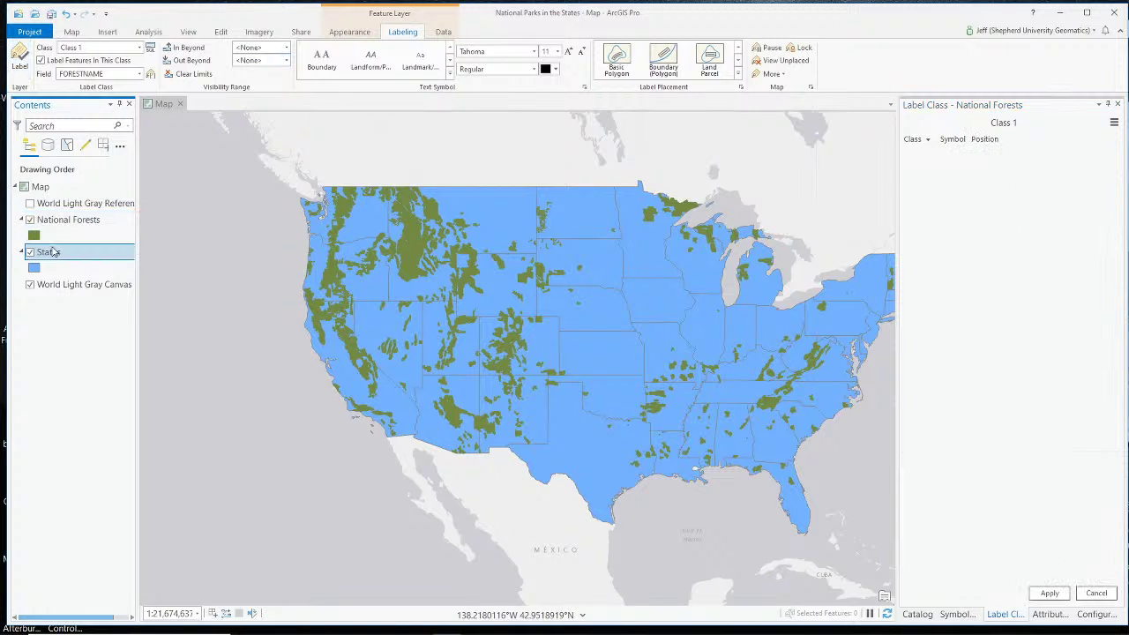
pyautogui.rightClick(53, 252)
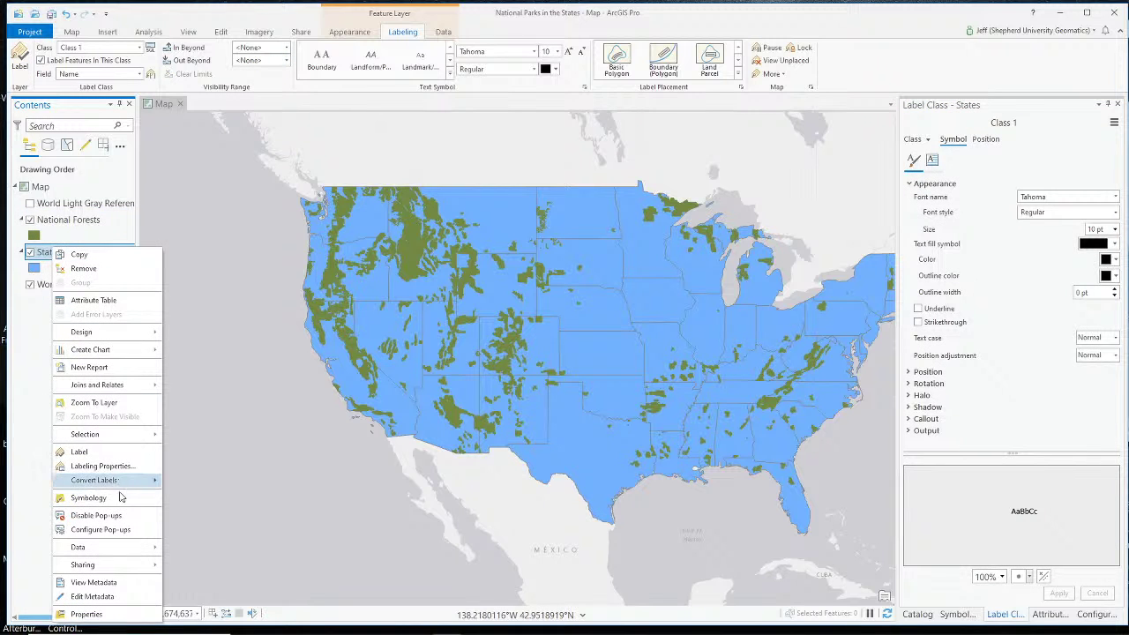
pyautogui.click(88, 499)
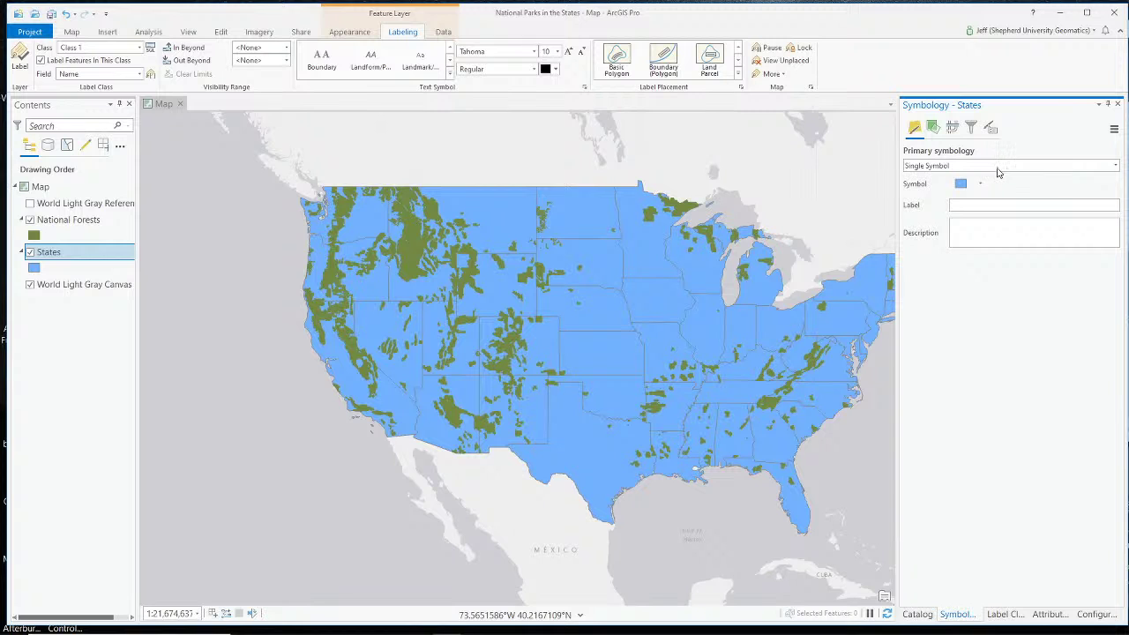
pyautogui.click(999, 166)
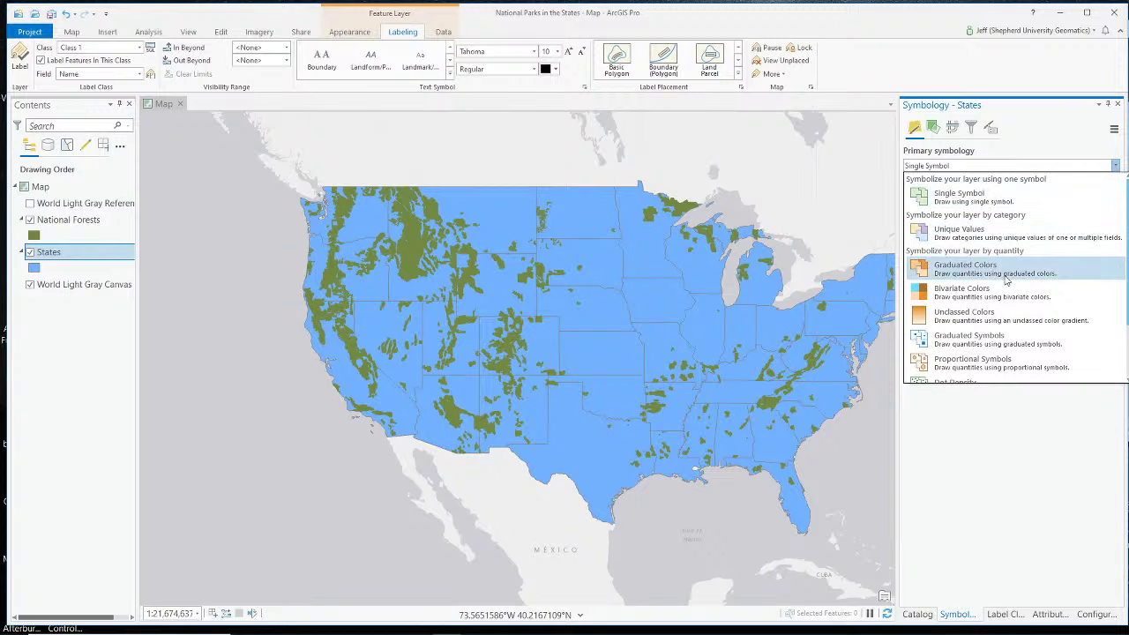
pyautogui.scroll(-1, 1002, 314)
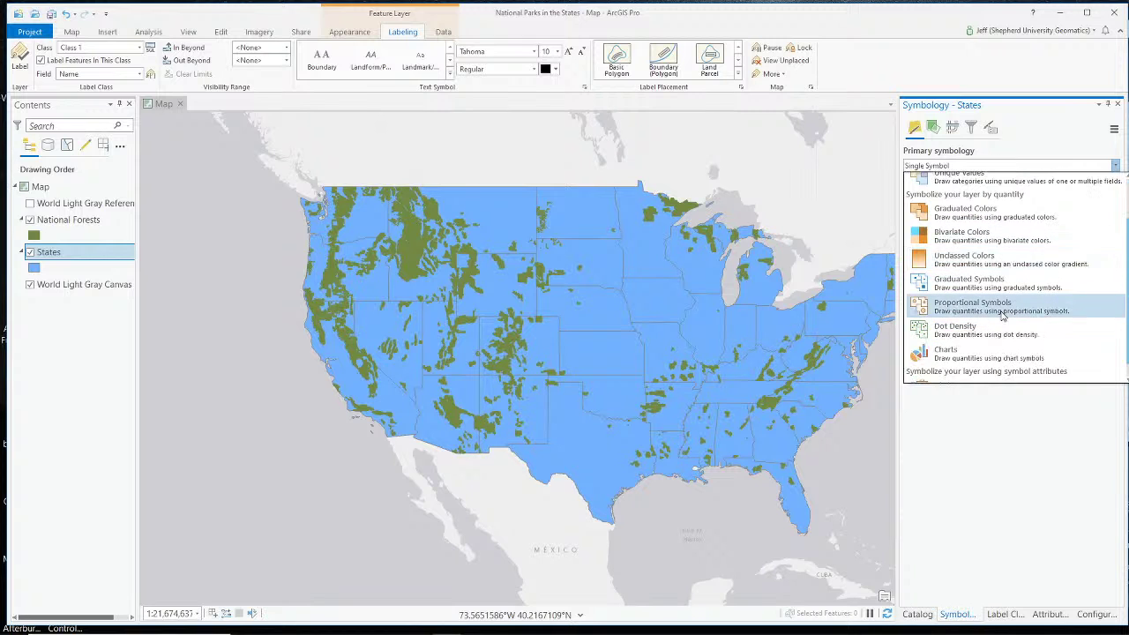
pyautogui.click(991, 218)
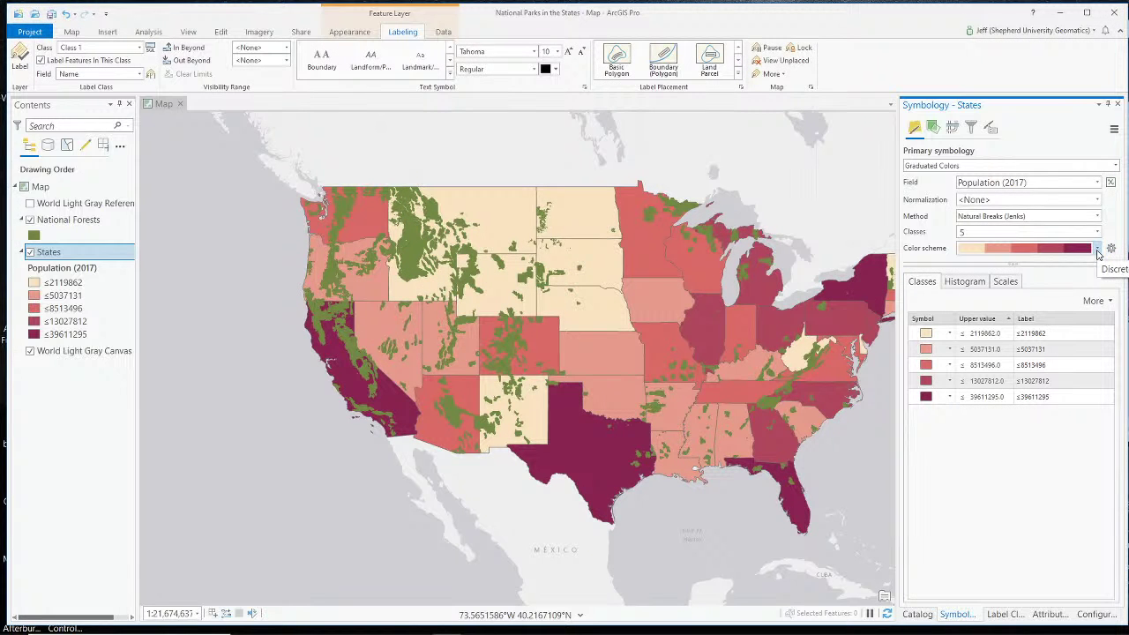
# Try a black-to-white color scheme on the States classes and replace it with the continuous white-to-dark-blue scheme
pyautogui.click(1099, 252)
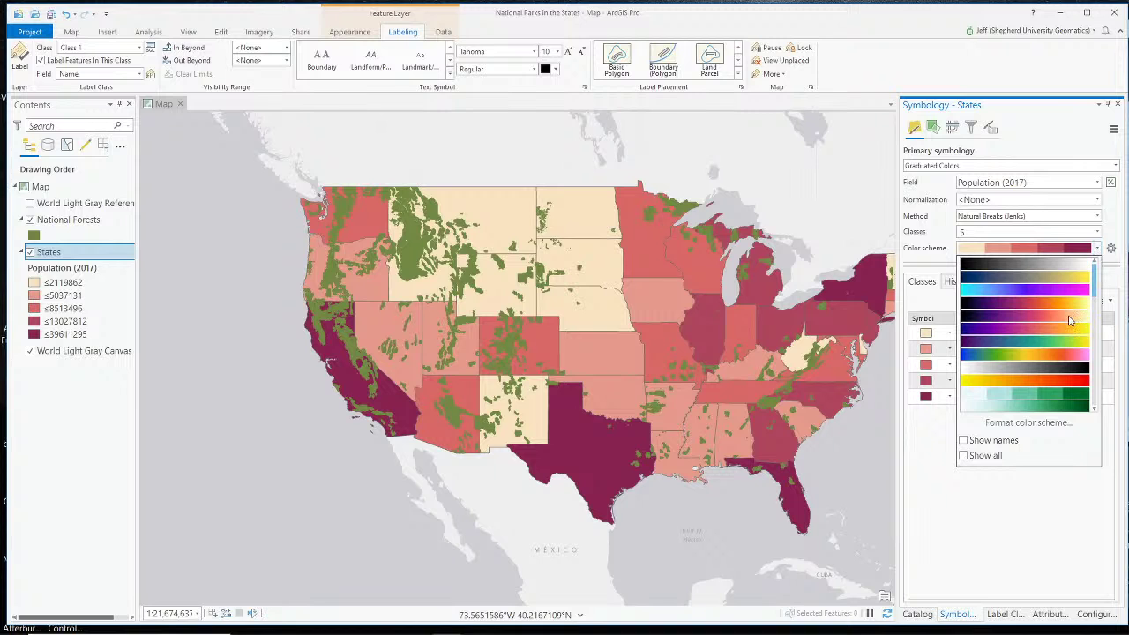
pyautogui.click(1061, 267)
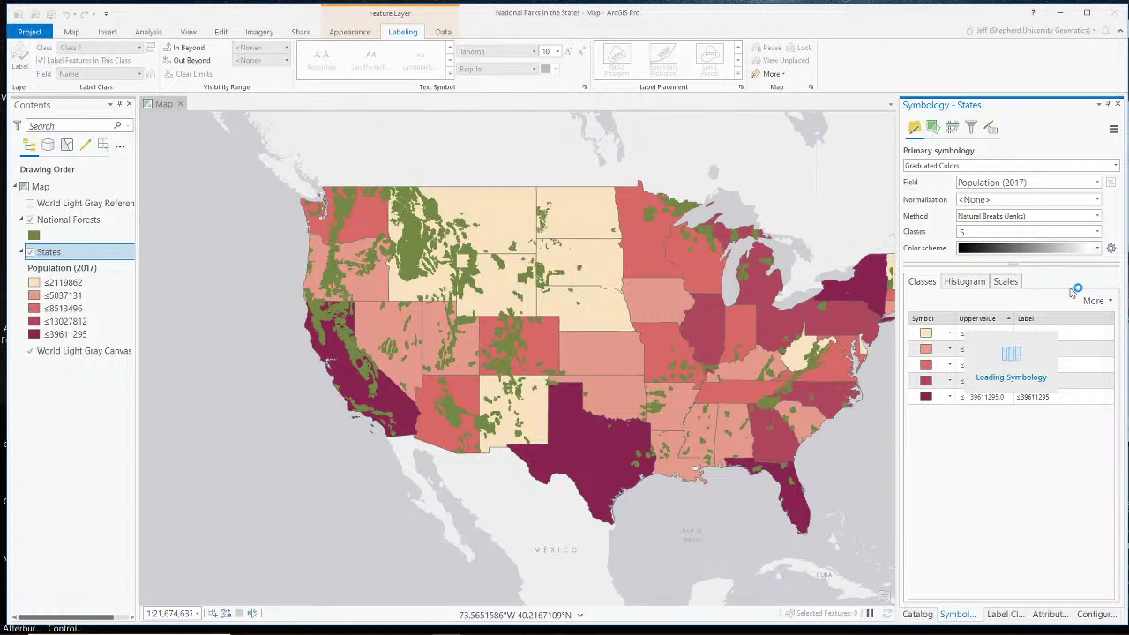
pyautogui.click(1098, 250)
pyautogui.scroll(-6, 1056, 343)
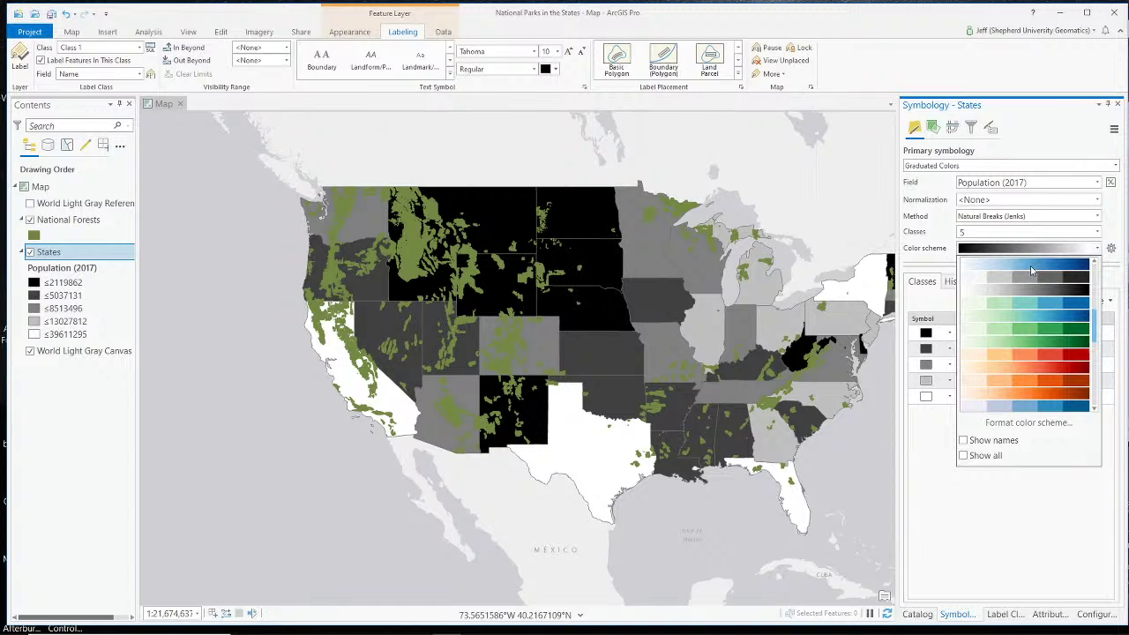
pyautogui.click(1061, 314)
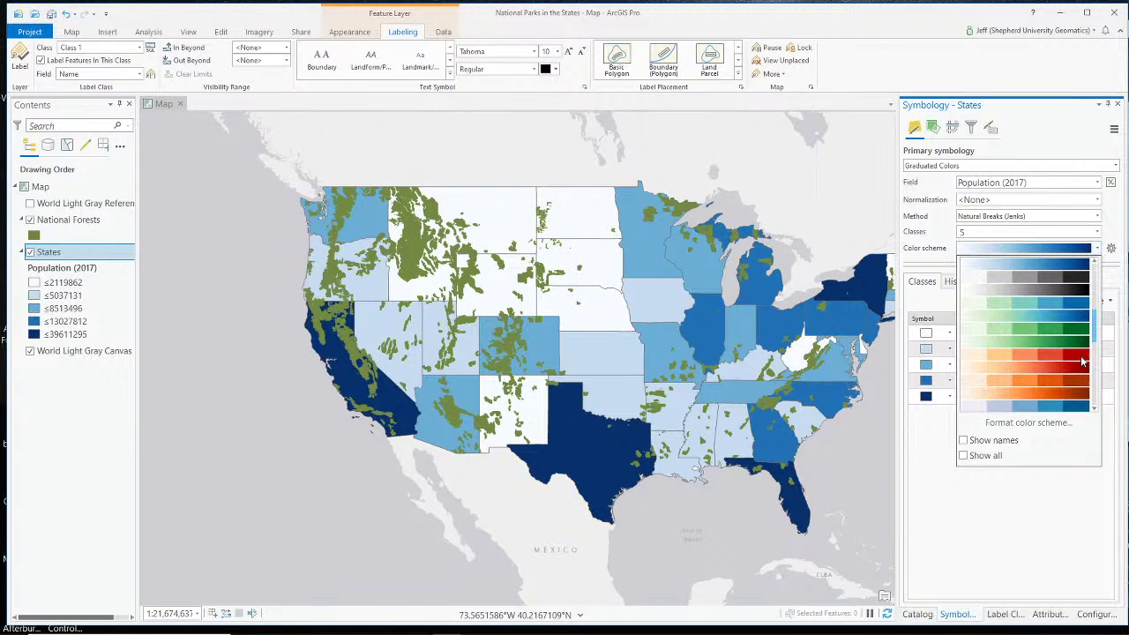
pyautogui.moveTo(1096, 333); pyautogui.dragTo(1114, 297)
pyautogui.click(1112, 249)
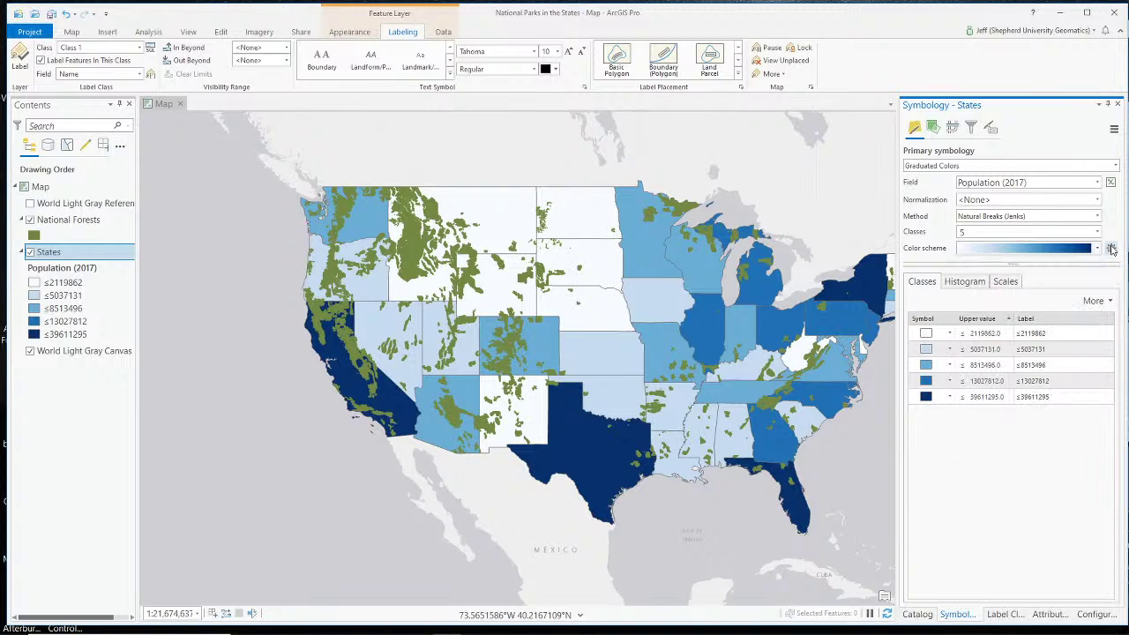
pyautogui.click(1112, 248)
pyautogui.click(1094, 301)
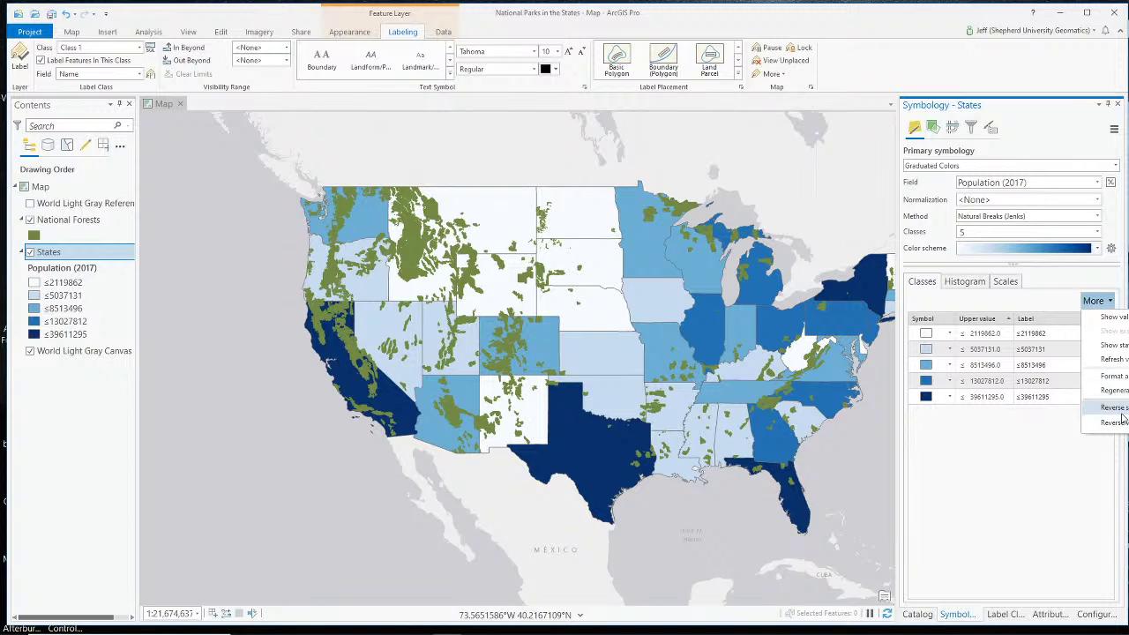
pyautogui.click(989, 505)
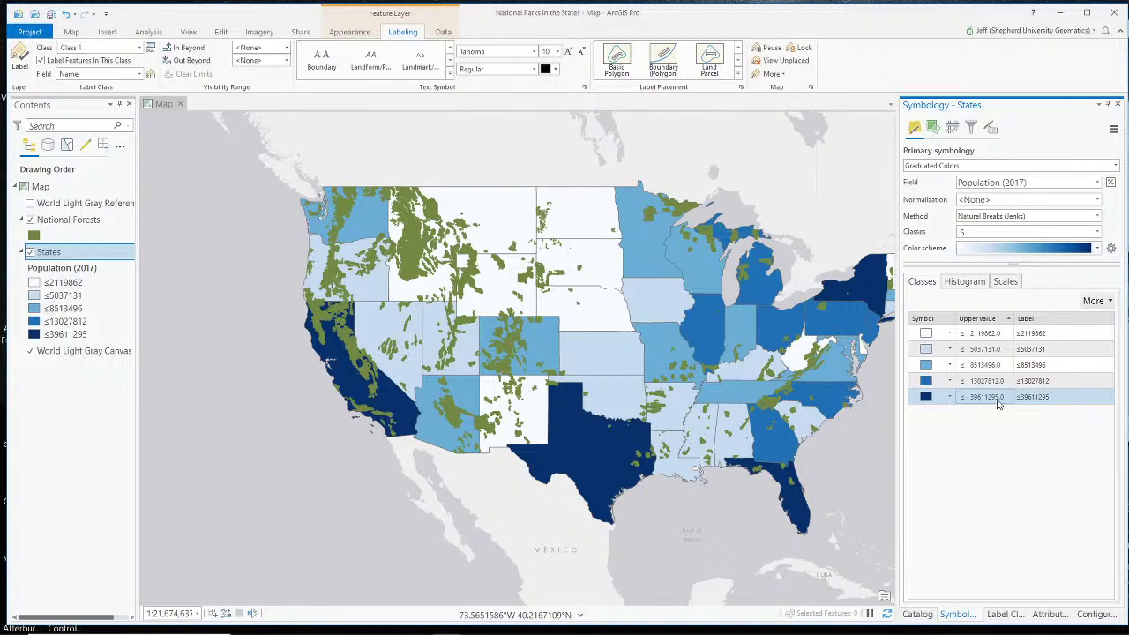
# Symbolize the States layer by the Ratio of National Forest Land to Total Land field
pyautogui.click(1097, 185)
pyautogui.scroll(-10, 1083, 335)
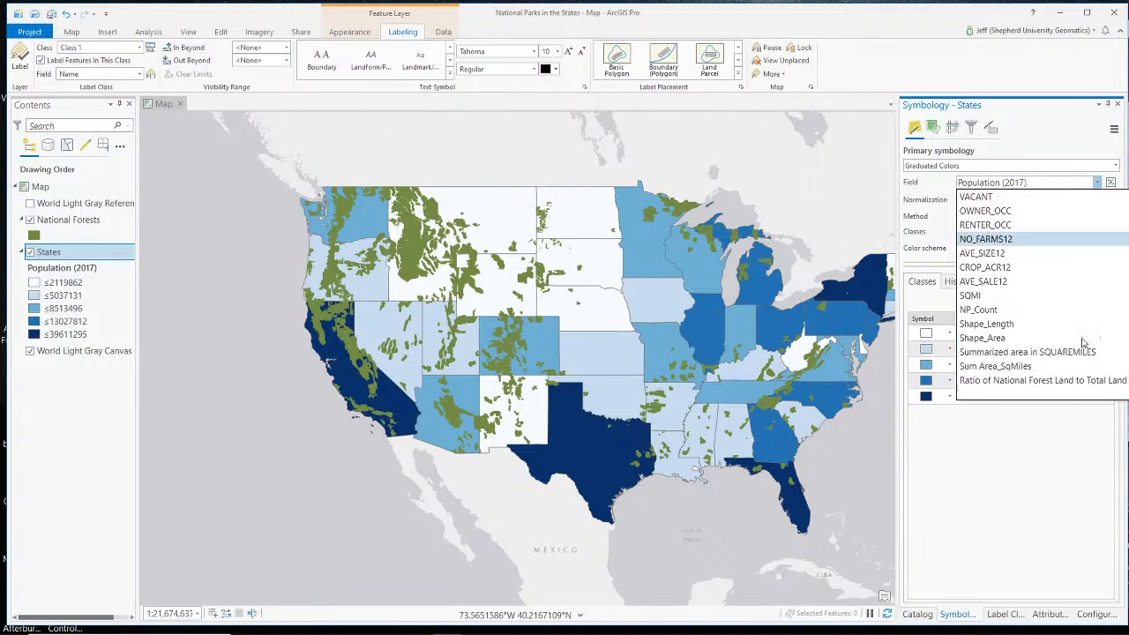
pyautogui.click(1016, 382)
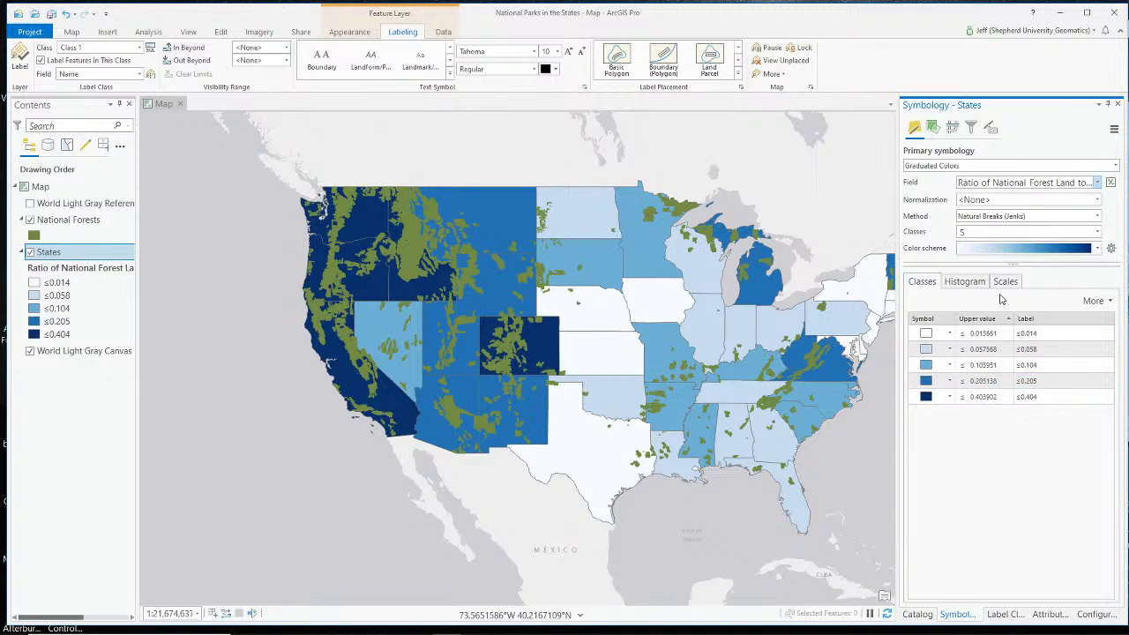
# Try the Defined Interval classification on the States layer and replace it with Equal Interval
pyautogui.click(1028, 221)
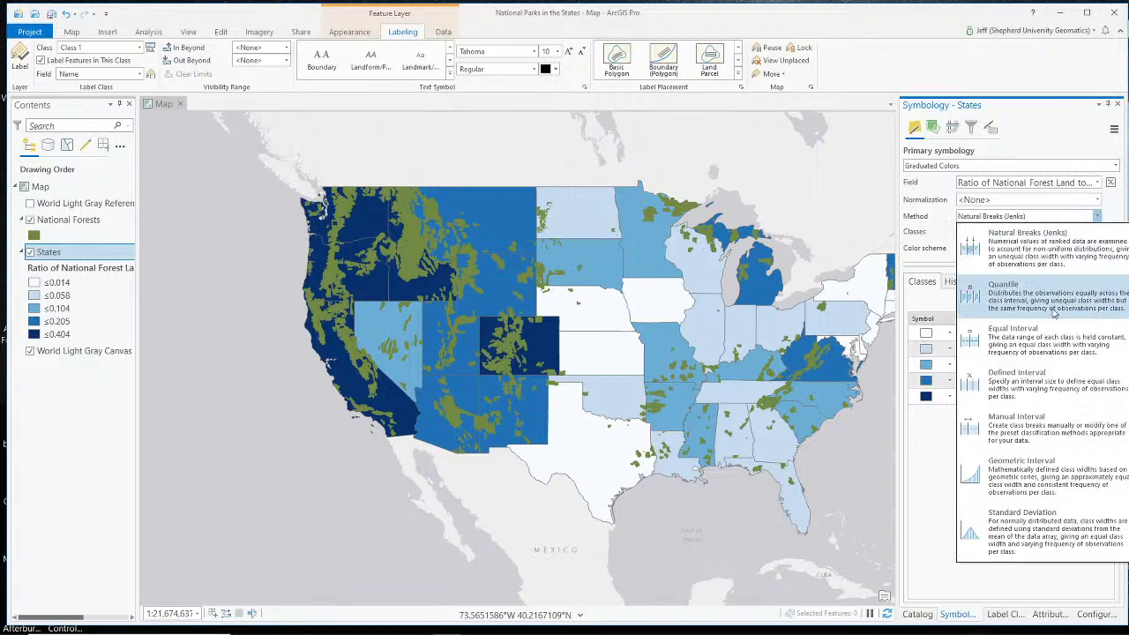
pyautogui.click(1042, 402)
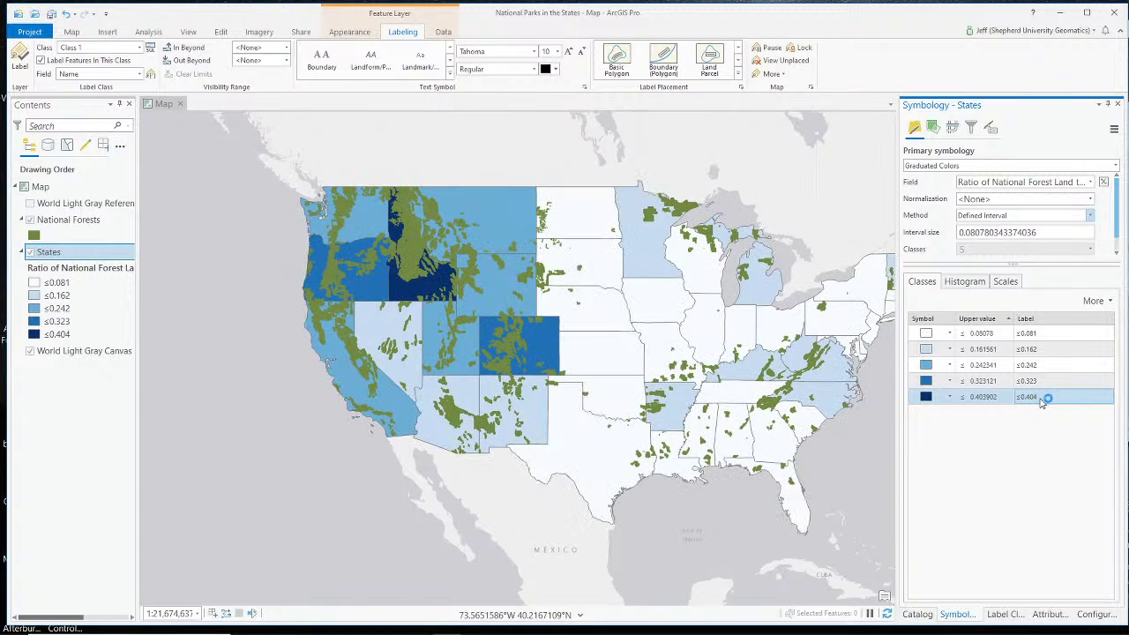
pyautogui.click(1091, 216)
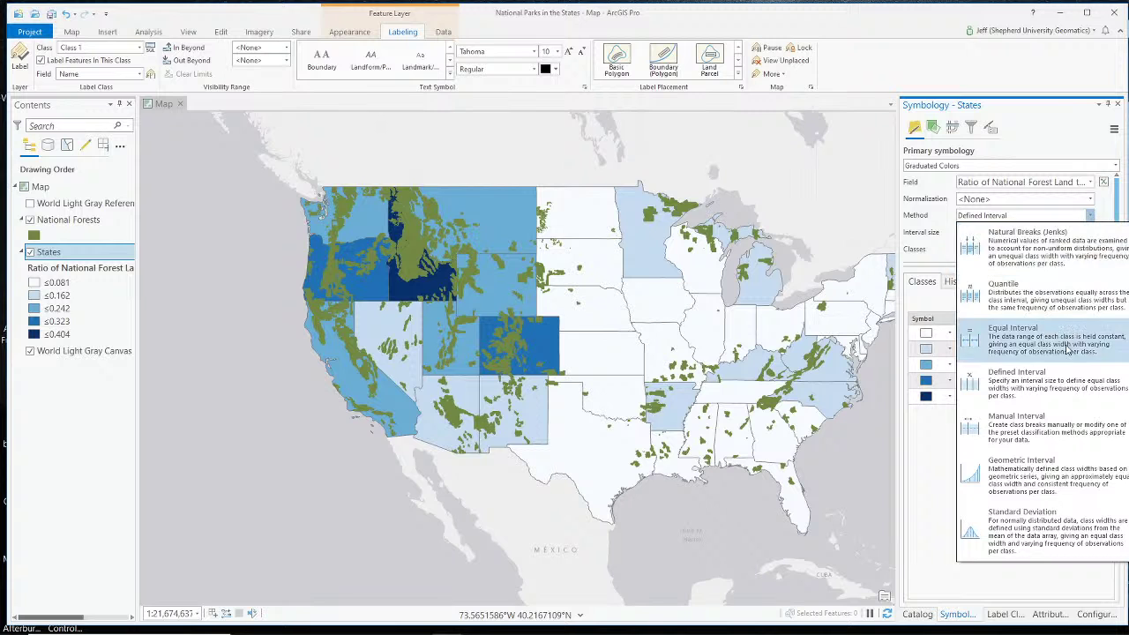
pyautogui.click(1024, 325)
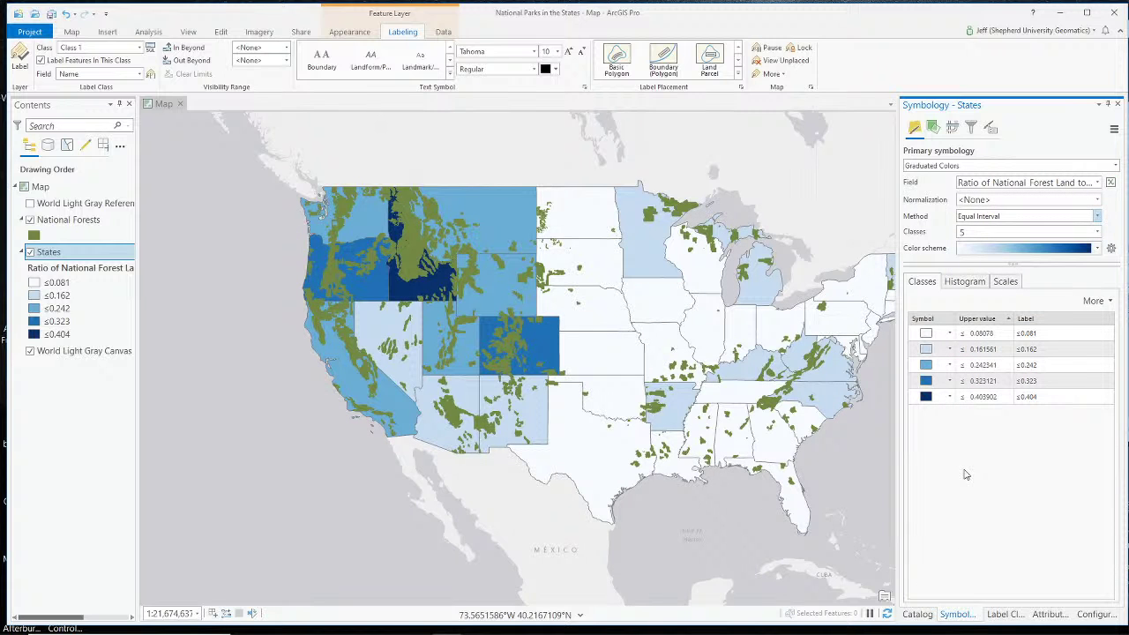
# Try the Manual Interval classification on the States layer and return to Equal Interval
pyautogui.click(1110, 302)
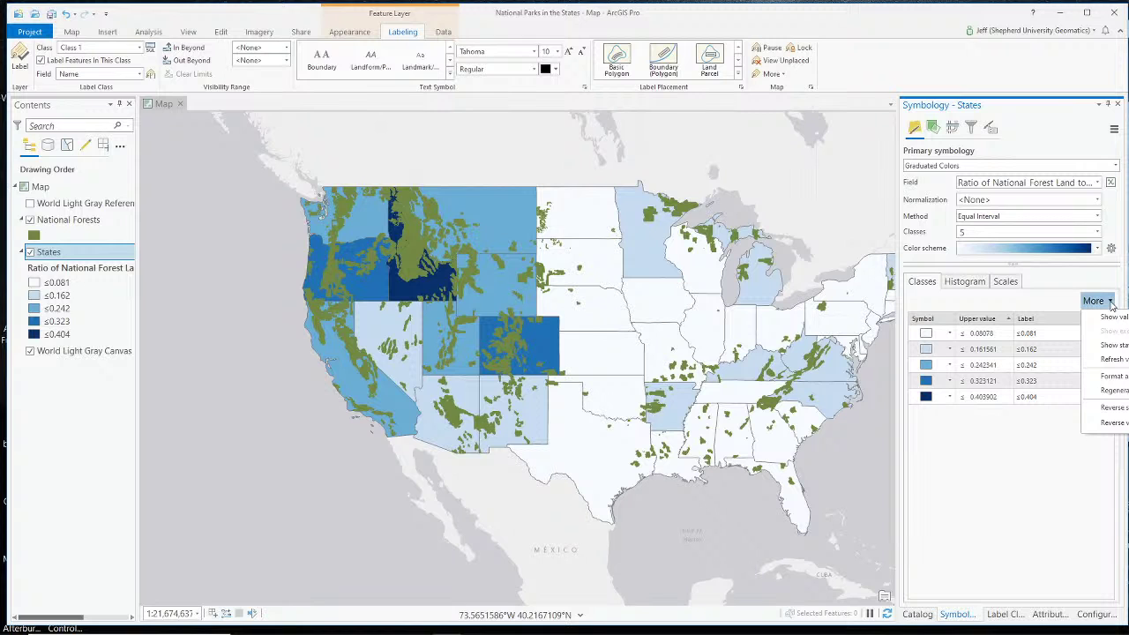
pyautogui.click(1095, 217)
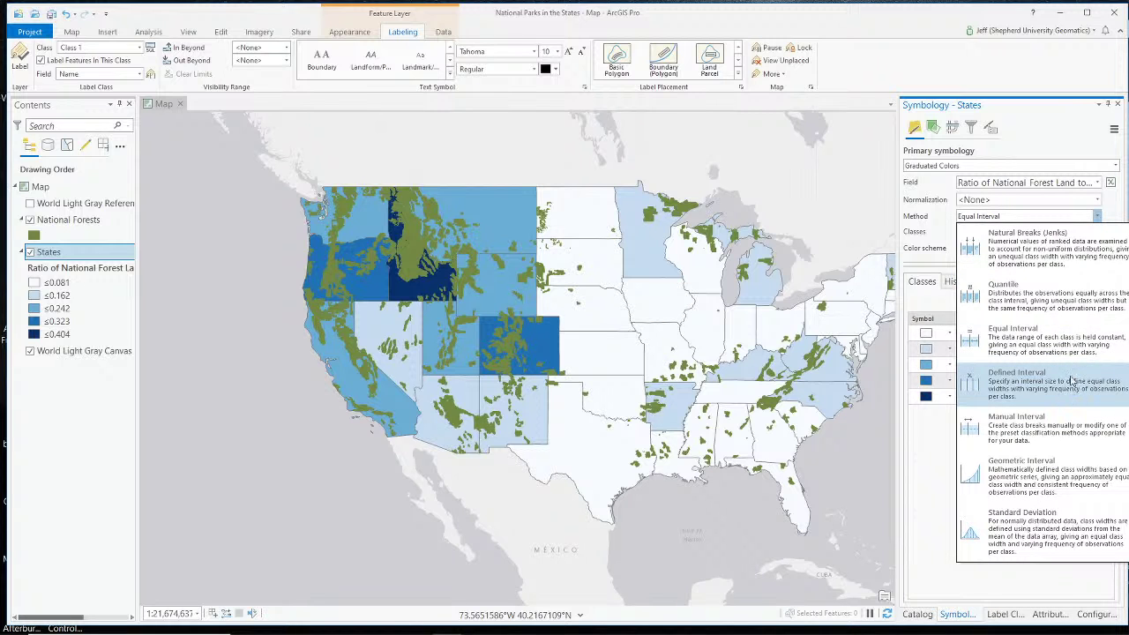
pyautogui.click(1042, 436)
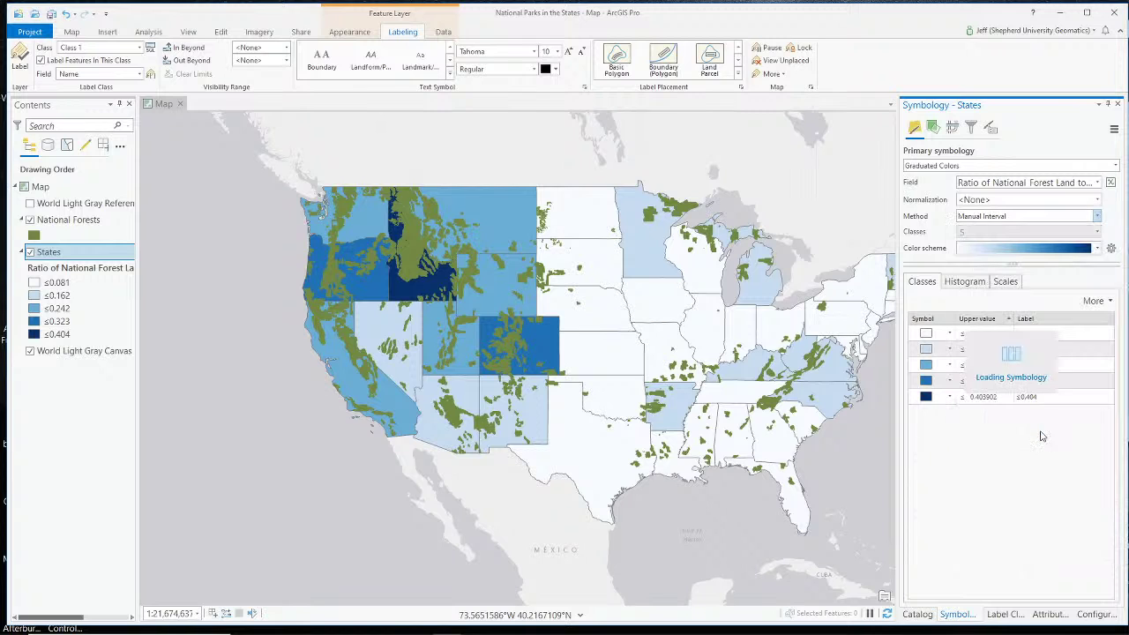
pyautogui.click(1096, 217)
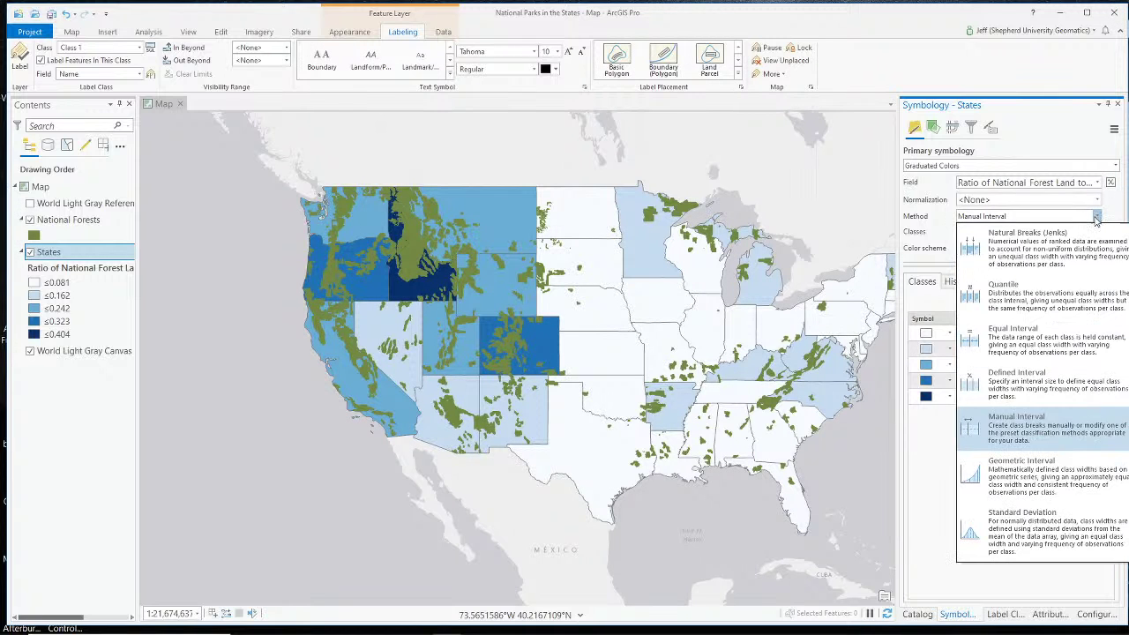
pyautogui.click(1063, 359)
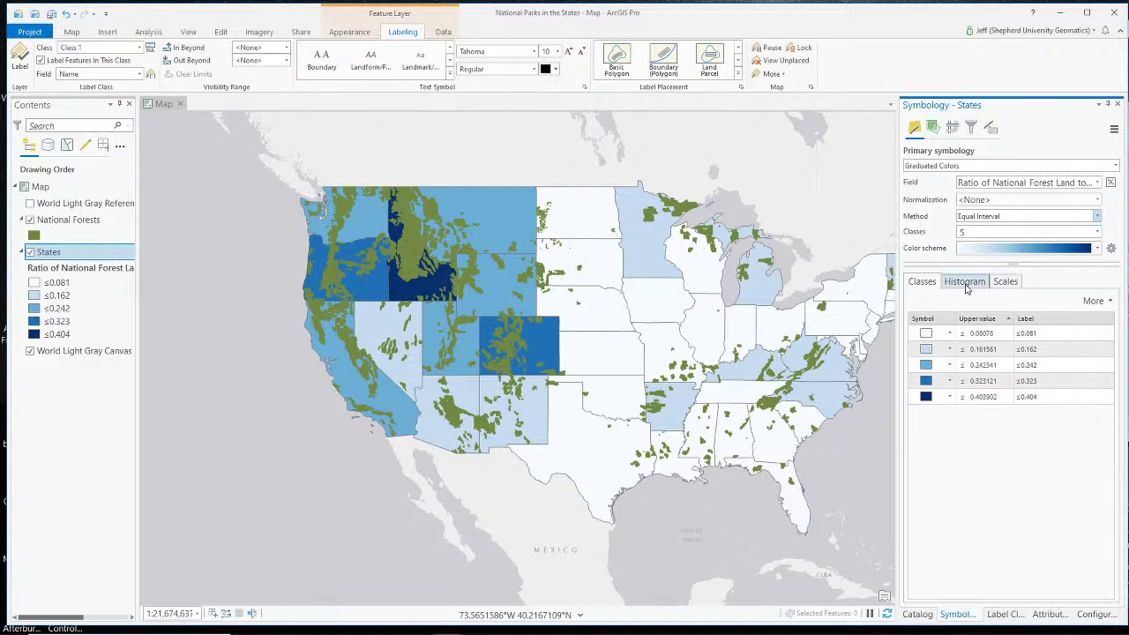
# Try the Quantile classification on the States layer to compare the map, and set the method back to Equal Interval
pyautogui.click(1033, 234)
pyautogui.click(1112, 302)
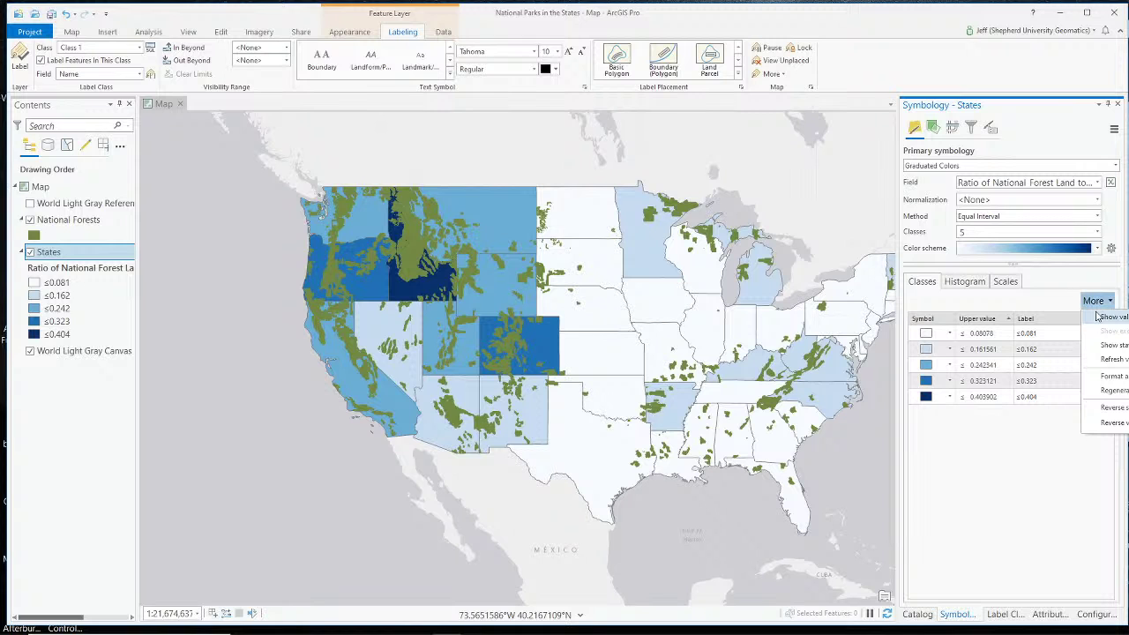
pyautogui.click(1096, 217)
pyautogui.click(1094, 219)
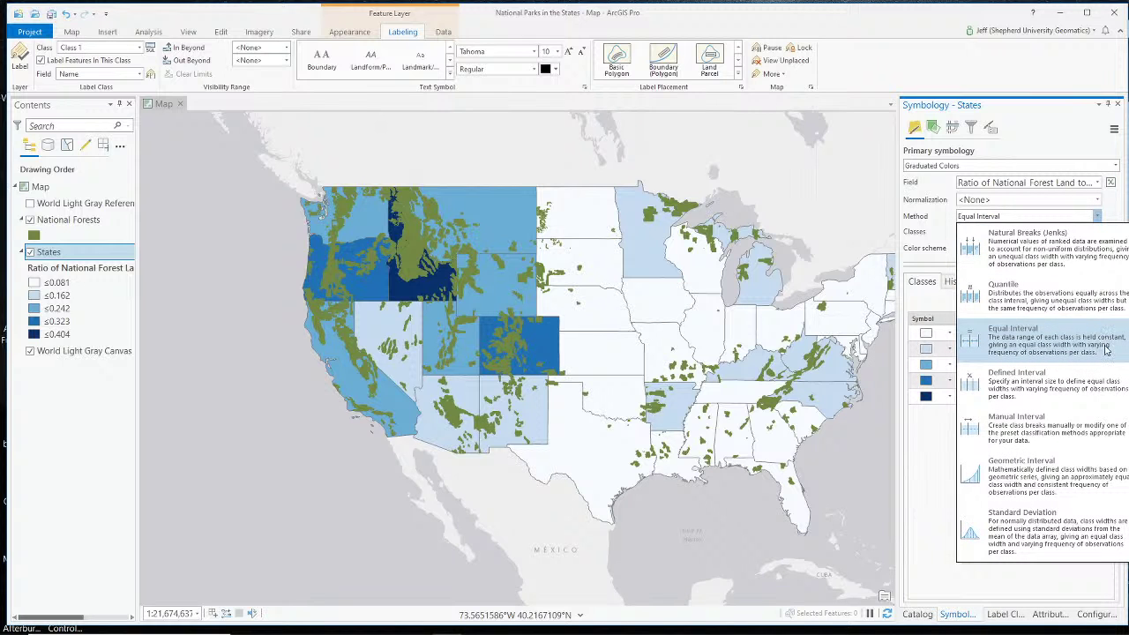
pyautogui.click(1100, 309)
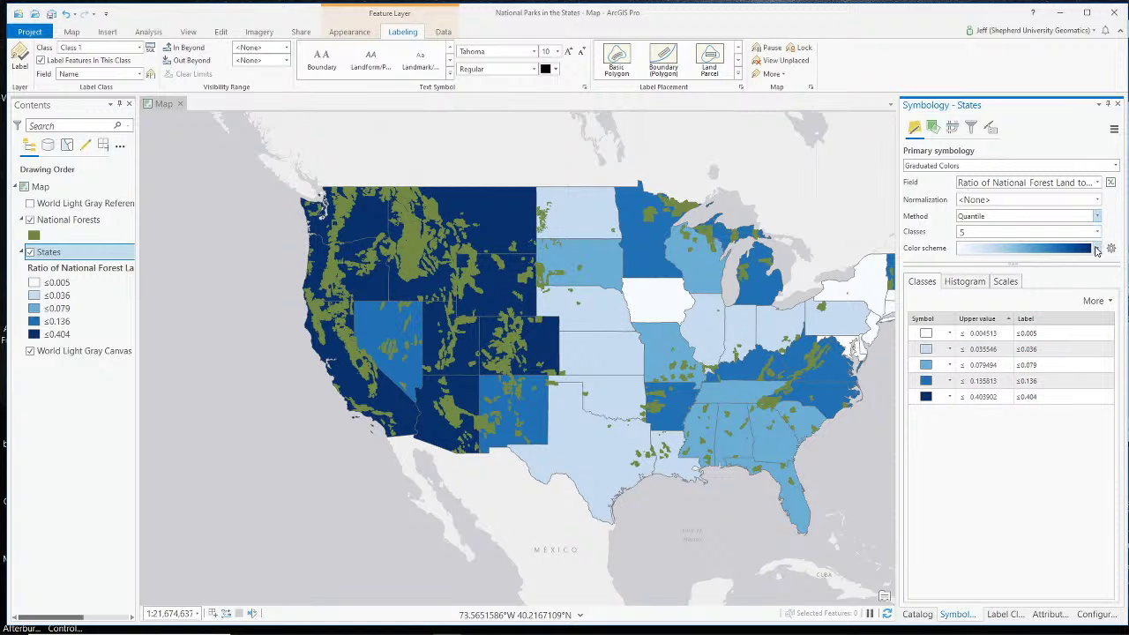
pyautogui.click(1097, 217)
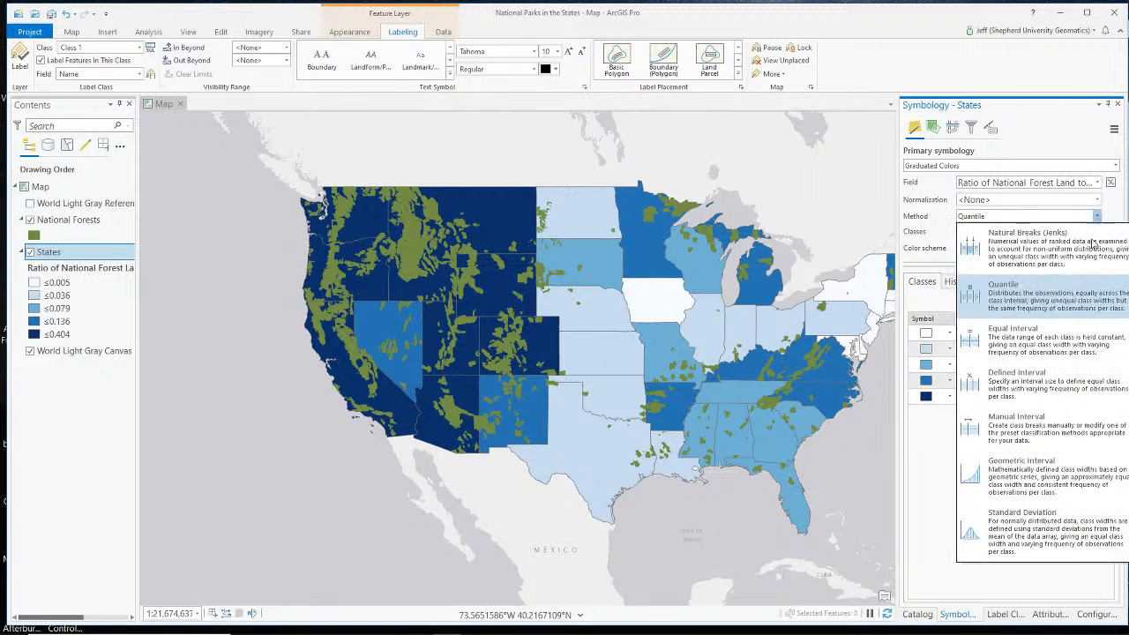
pyautogui.click(1075, 337)
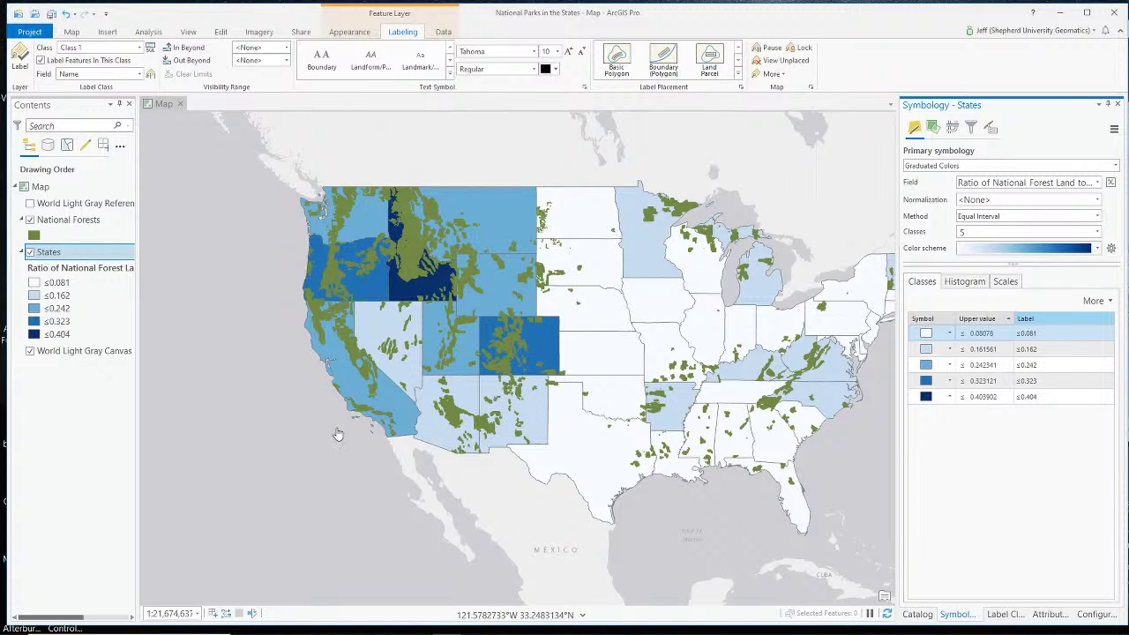
# Try a discrete five-class scheme from pale purple to dark blue on the States classes
pyautogui.click(1099, 248)
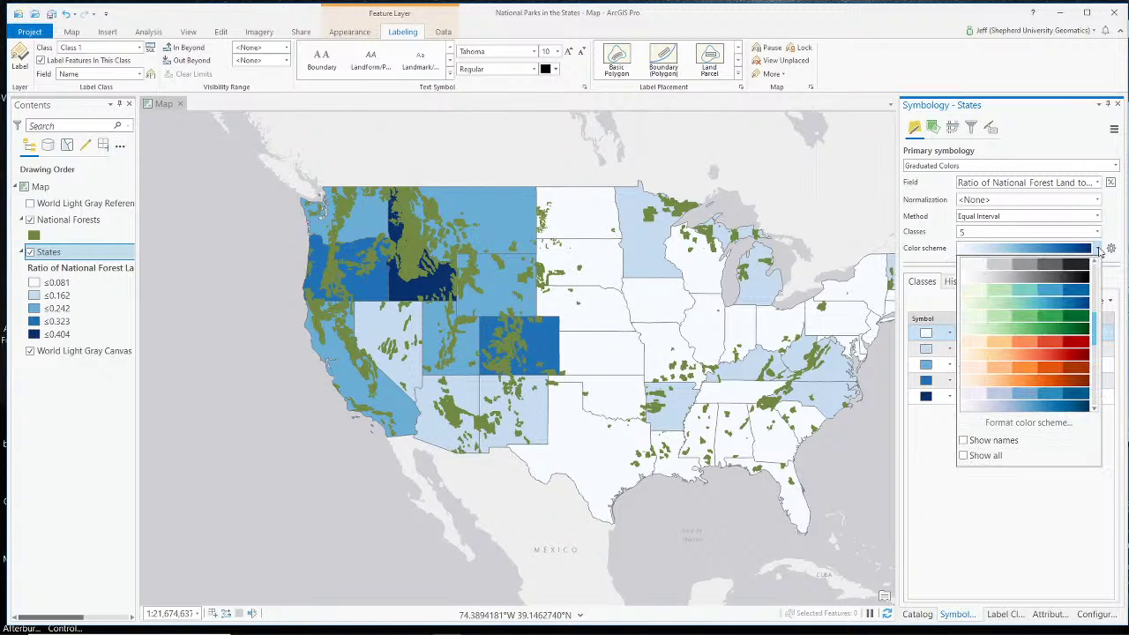
pyautogui.click(1073, 396)
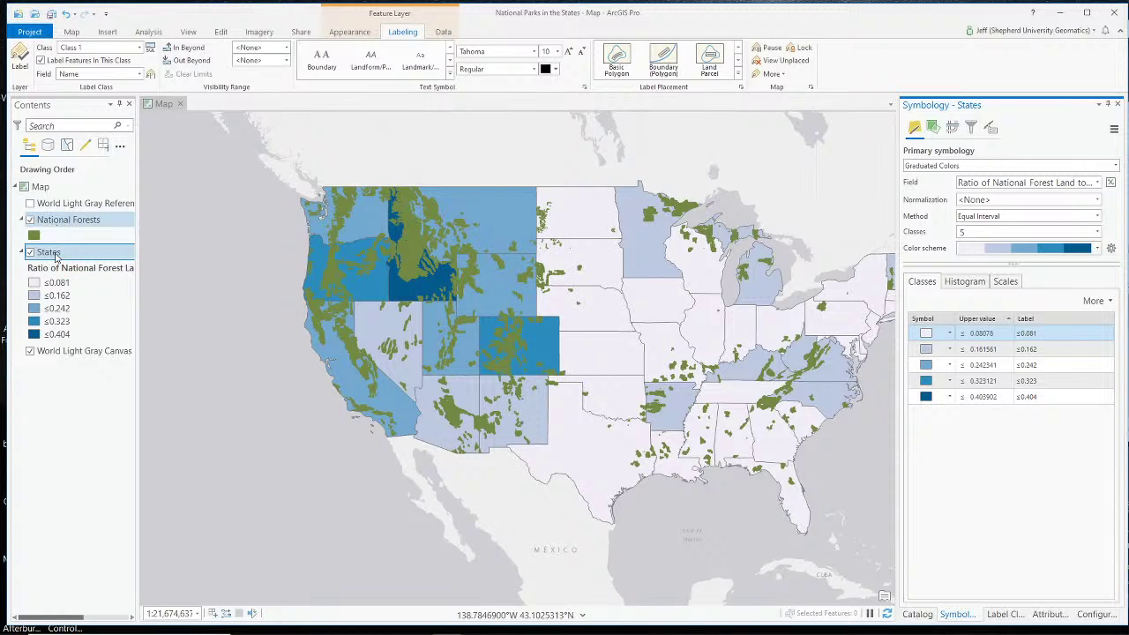
# Move the National Forests layer below States in the drawing order and bring up the symbology of the States layer
pyautogui.moveTo(60, 328); pyautogui.dragTo(62, 342)
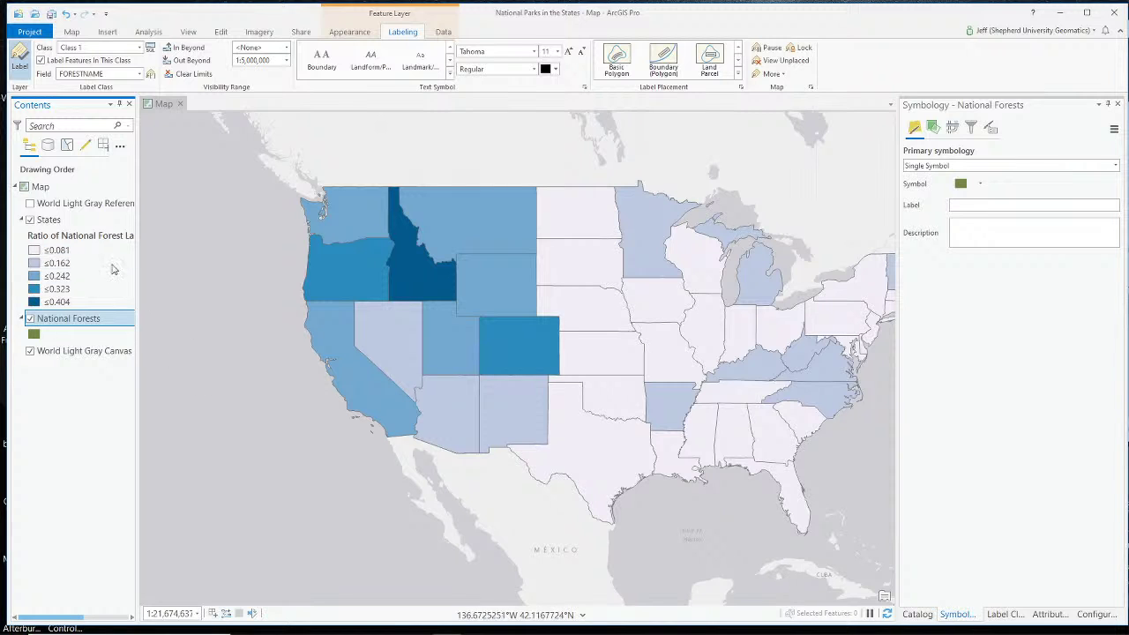
pyautogui.click(69, 244)
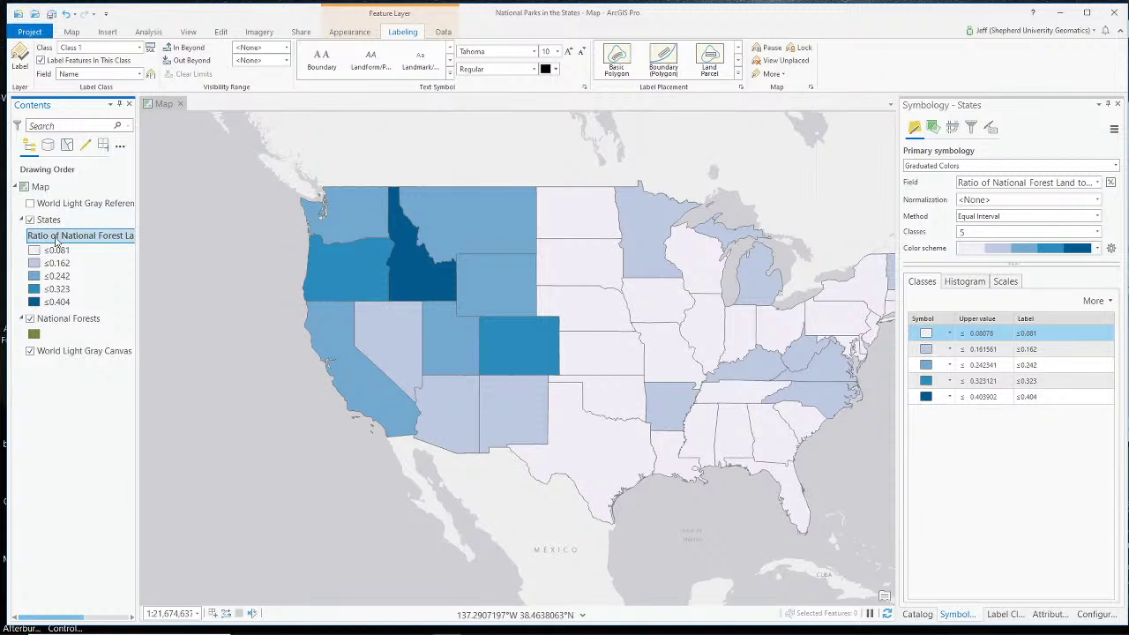
pyautogui.rightClick(54, 226)
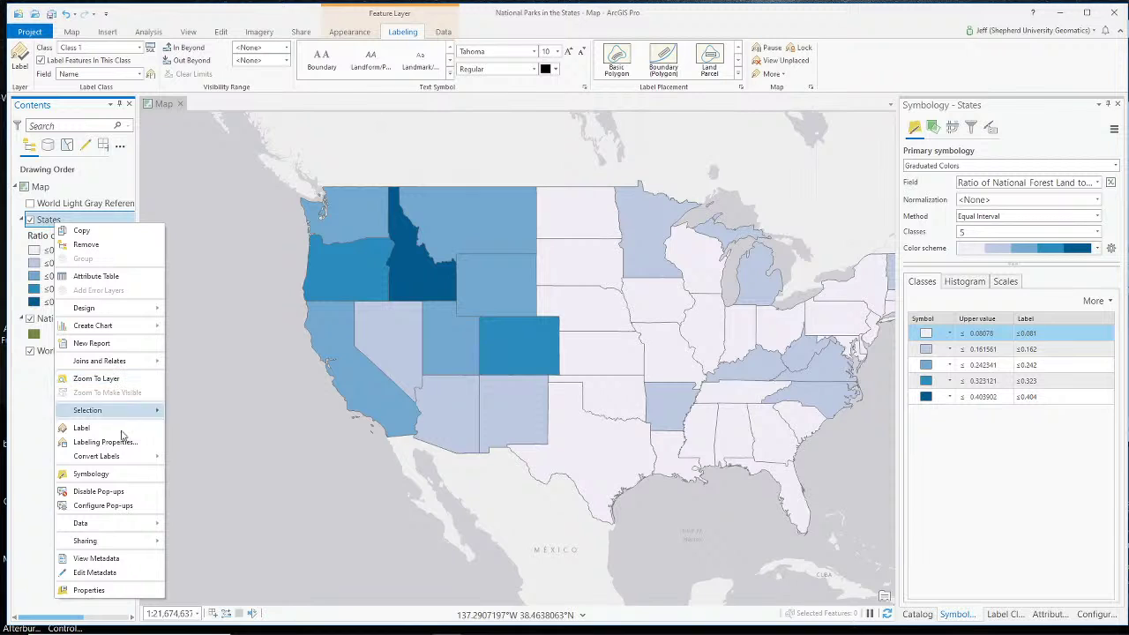
pyautogui.click(114, 474)
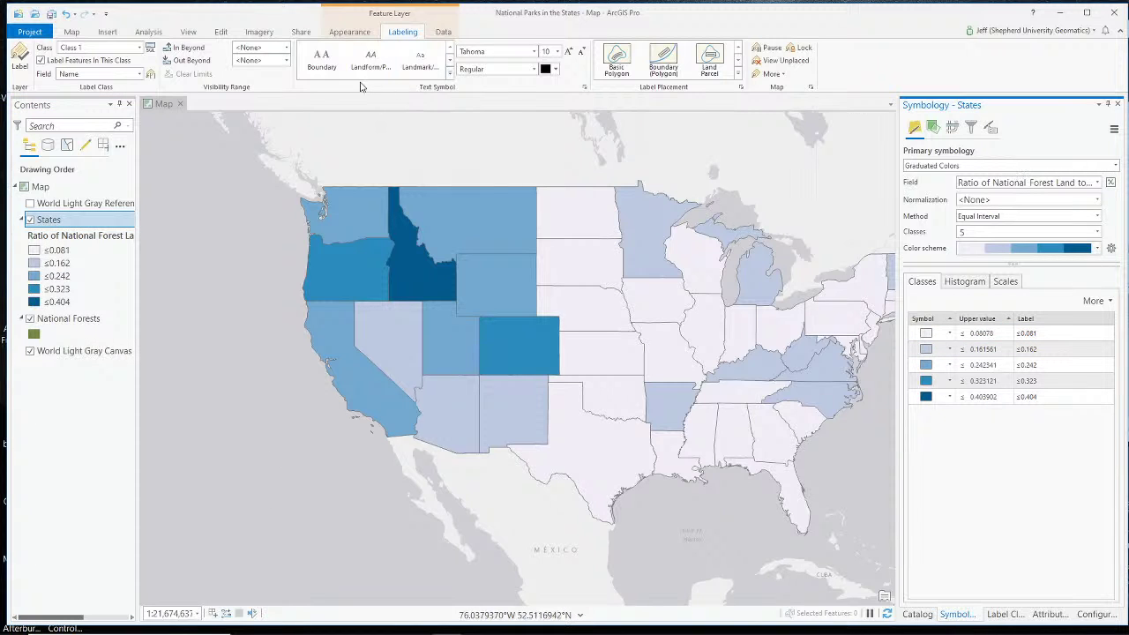
# Examine the States layer's transparency setting and try Swipe on it to reveal the National Forests underneath
pyautogui.click(351, 31)
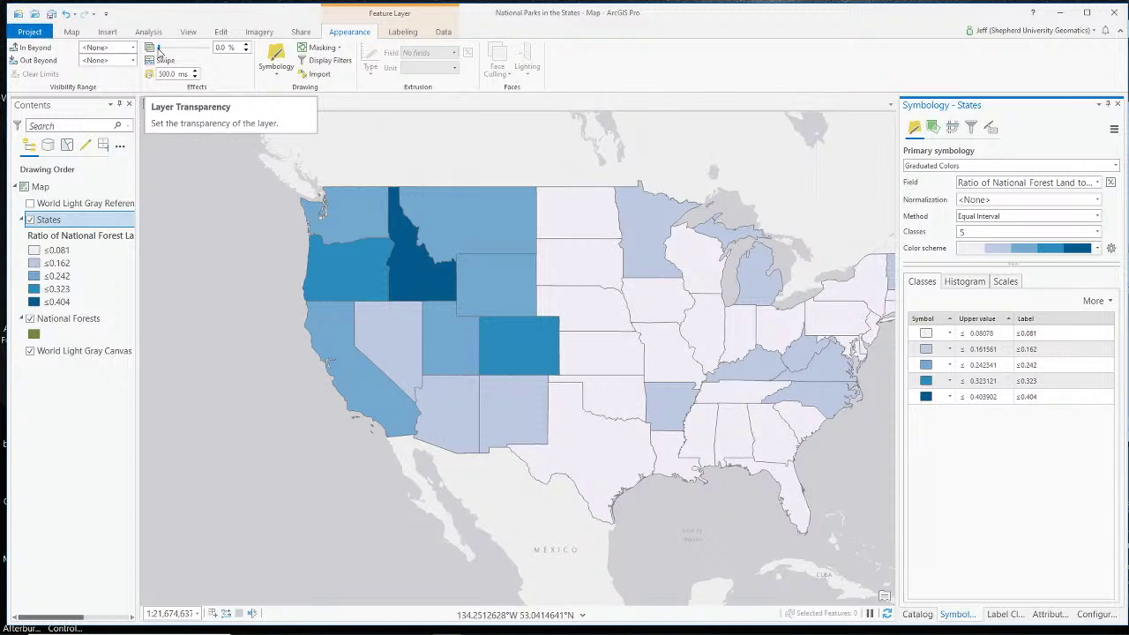
pyautogui.moveTo(159, 50)
pyautogui.mouseDown()
pyautogui.moveTo(227, 64)
pyautogui.moveTo(150, 58)
pyautogui.mouseUp()
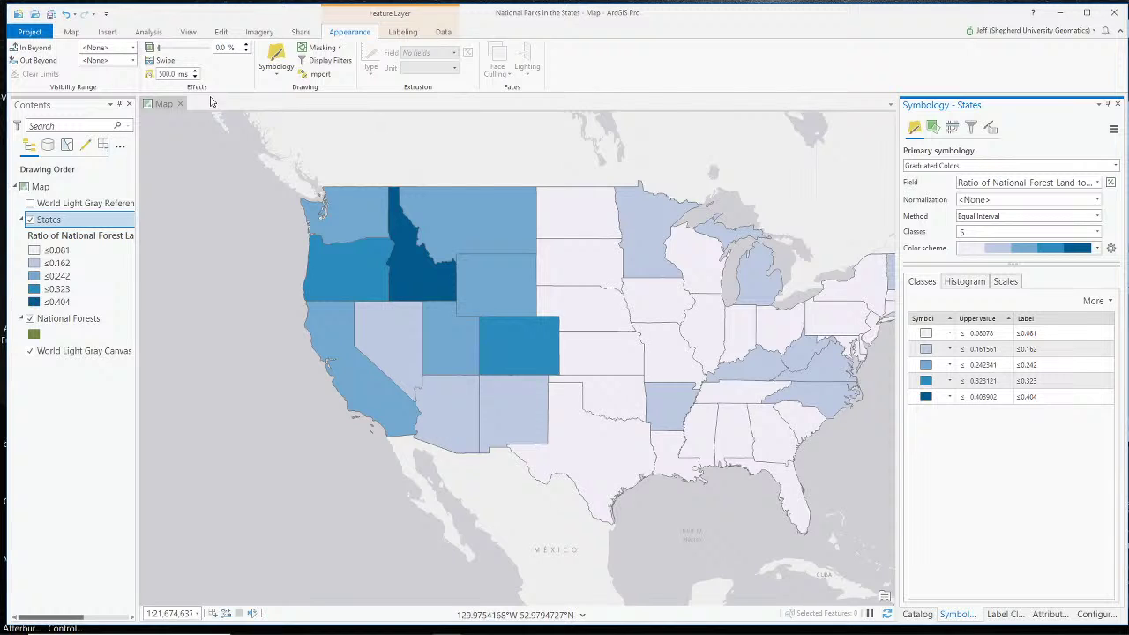
pyautogui.click(166, 61)
pyautogui.moveTo(530, 160)
pyautogui.mouseDown()
pyautogui.moveTo(538, 454)
pyautogui.moveTo(526, 151)
pyautogui.mouseUp()
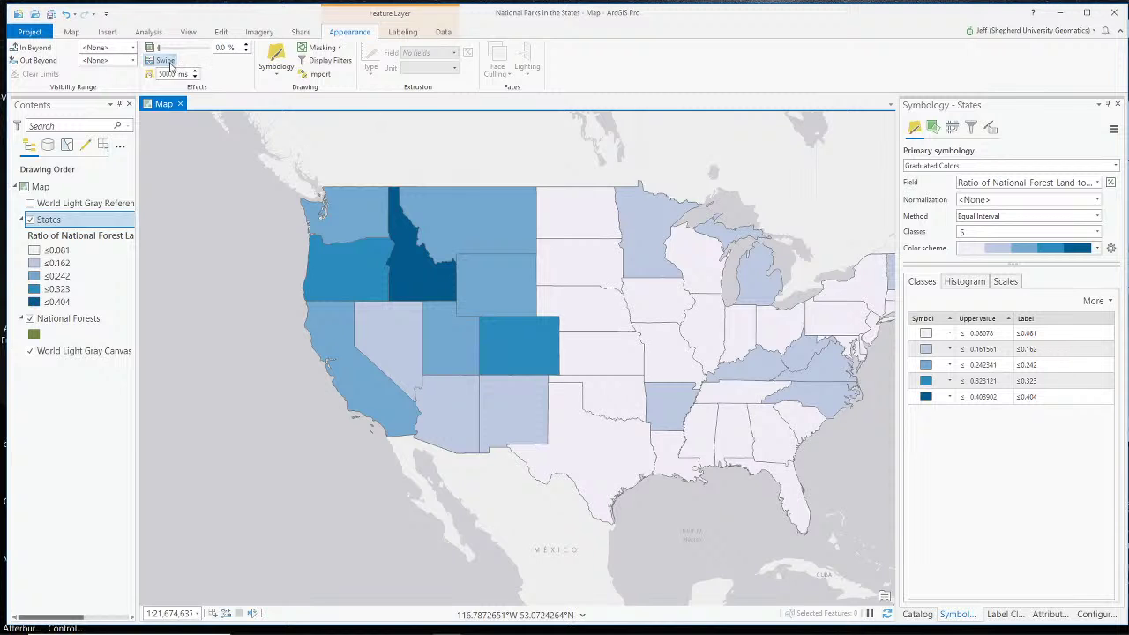
pyautogui.moveTo(541, 128); pyautogui.dragTo(561, 158)
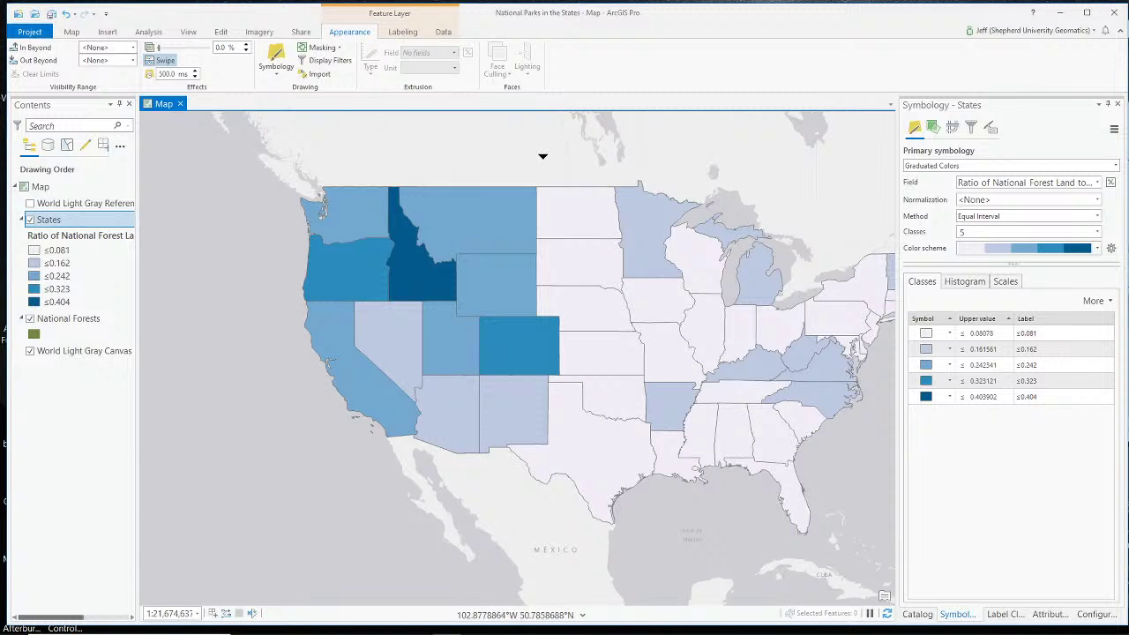
# Move the National Forests layer back above States in the drawing order
pyautogui.moveTo(66, 319); pyautogui.dragTo(71, 222)
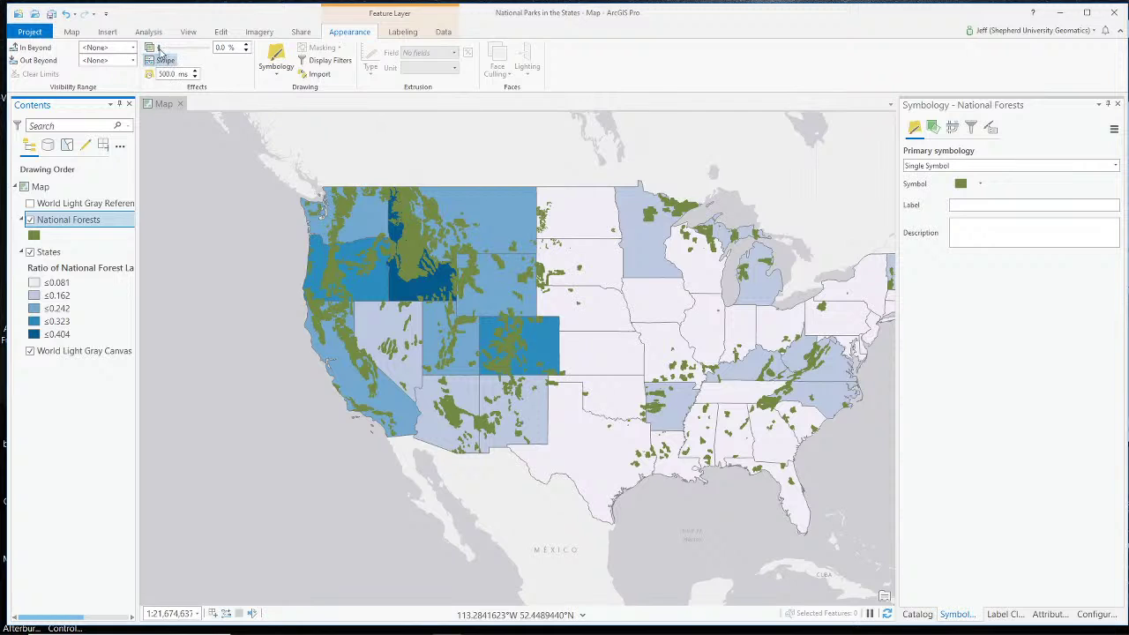
pyautogui.click(551, 438)
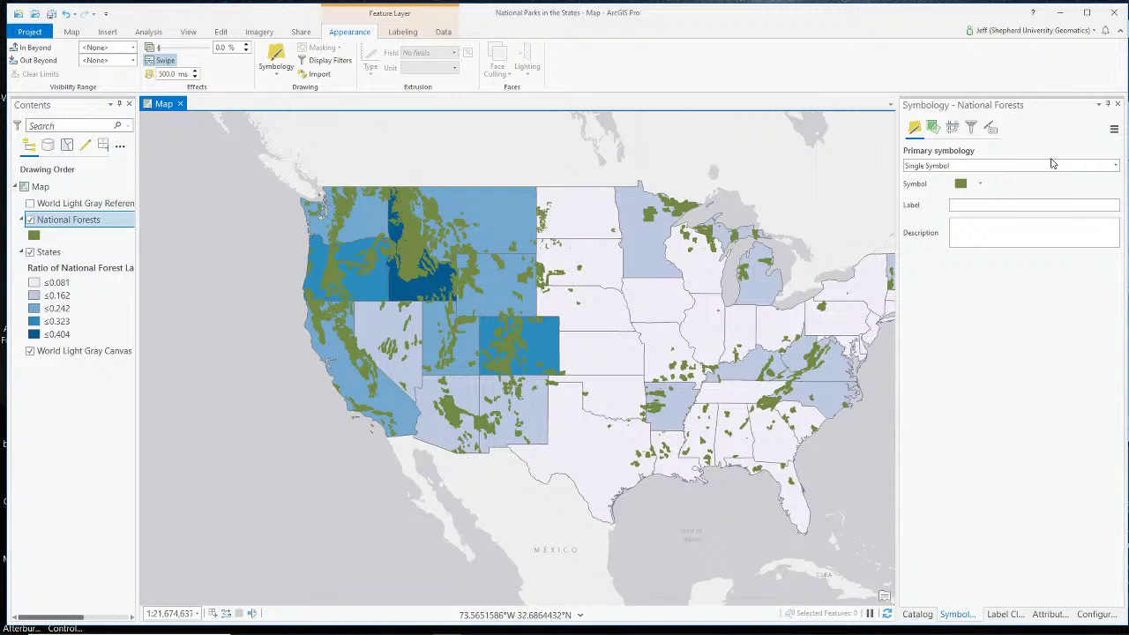
# Apply the discrete five-class Blues color scheme to the graduated colors of the States layer
pyautogui.click(52, 270)
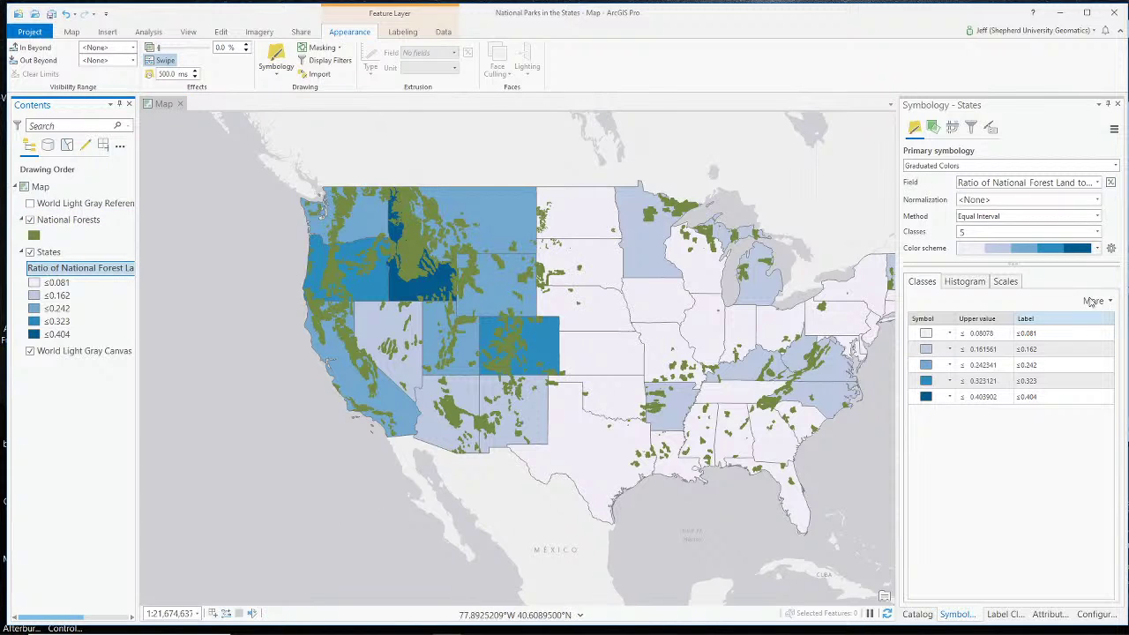
pyautogui.click(1098, 249)
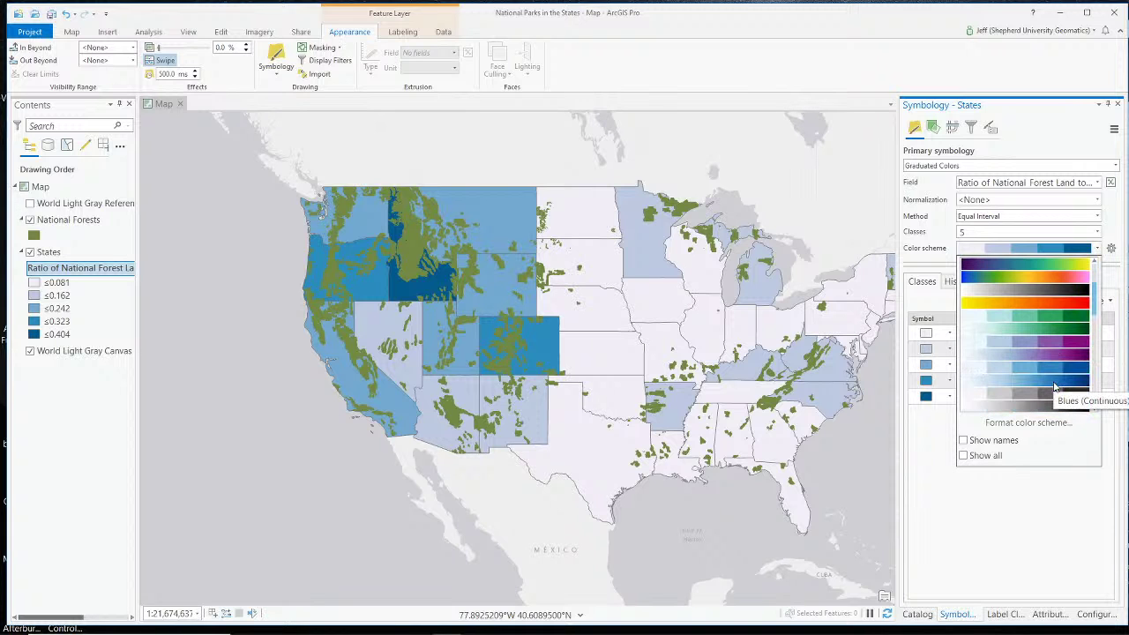
pyautogui.click(1055, 387)
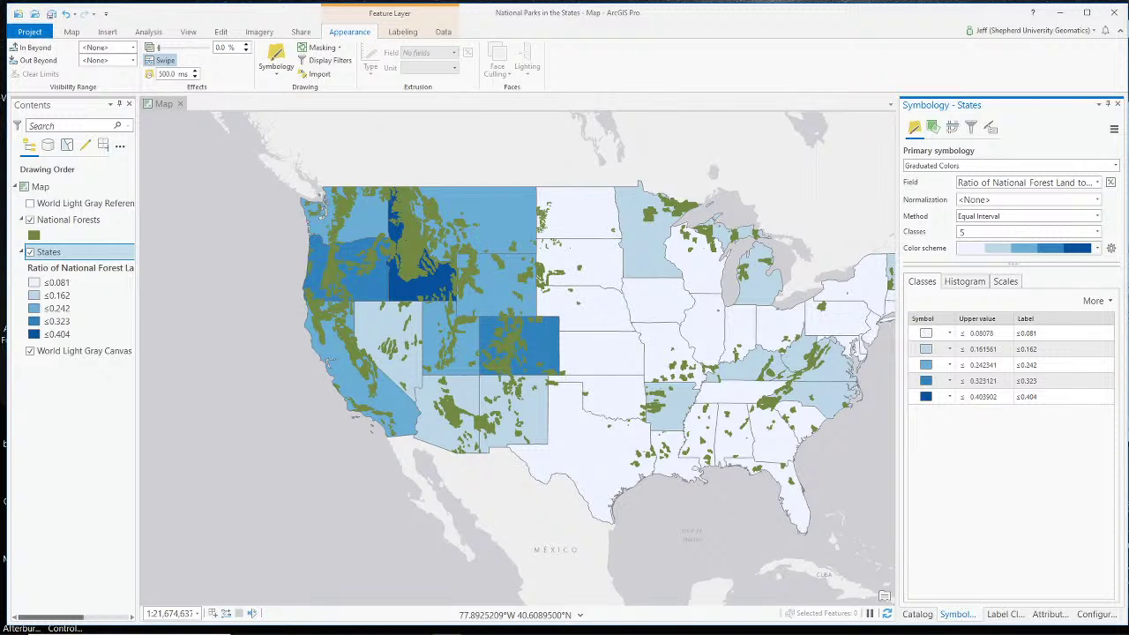
pyautogui.hotkey('alt', 'Tab')
pyautogui.scroll(5, 701, 535)
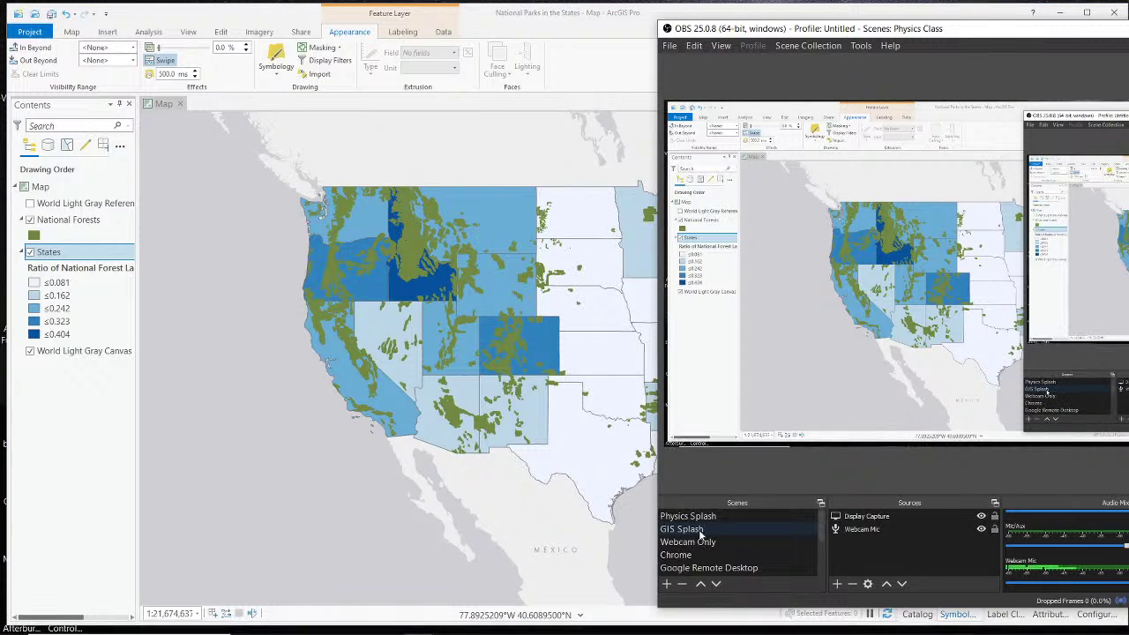
pyautogui.click(700, 542)
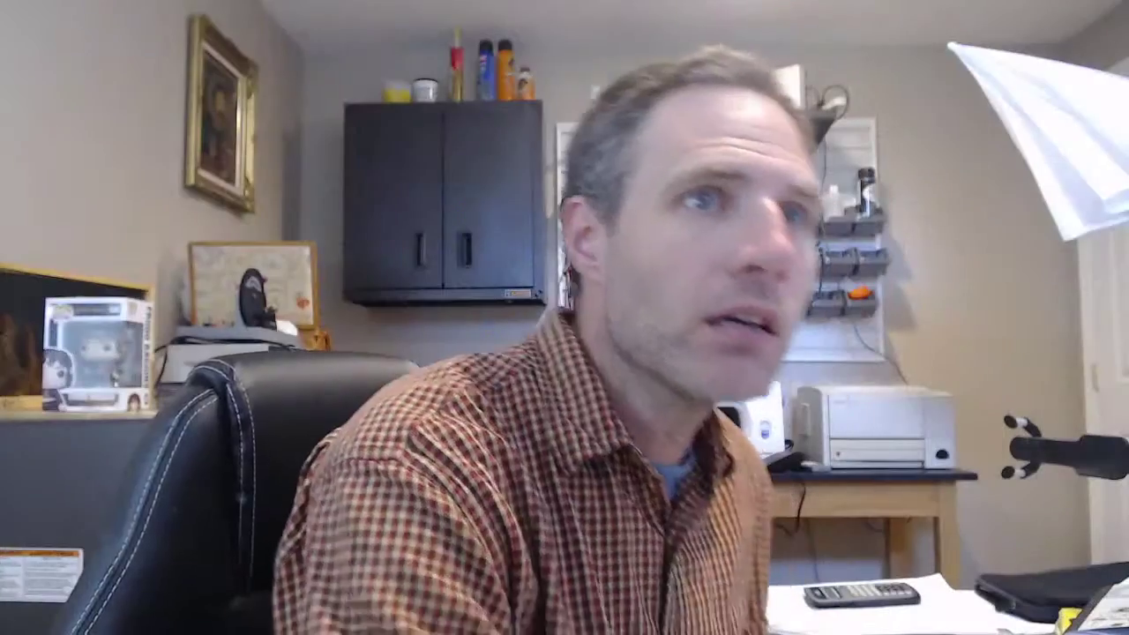
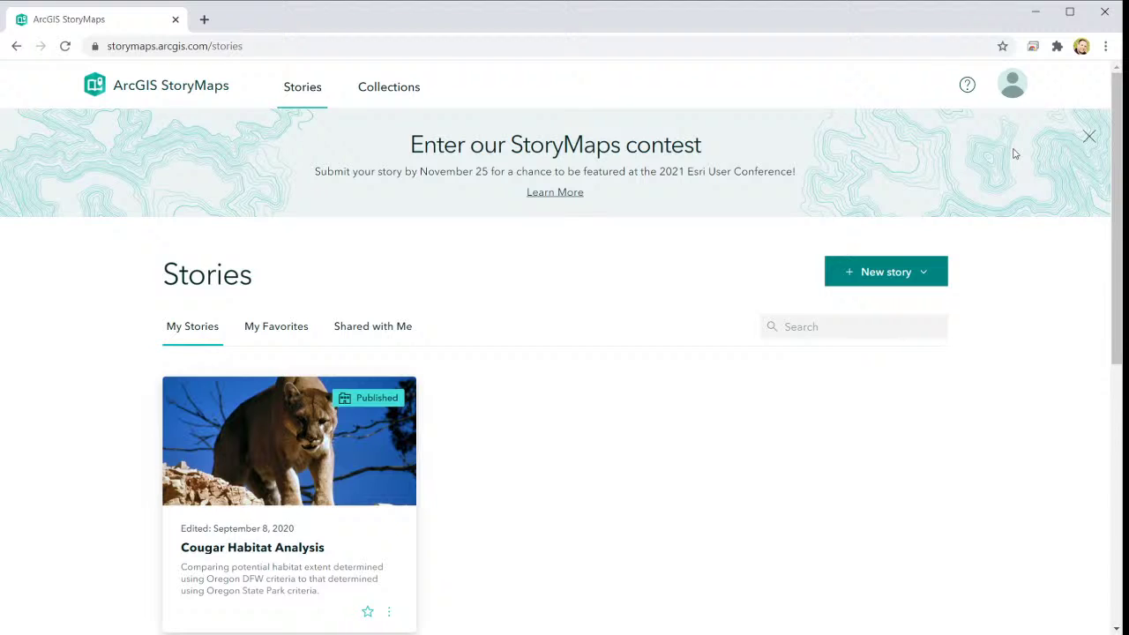
pyautogui.click(1015, 90)
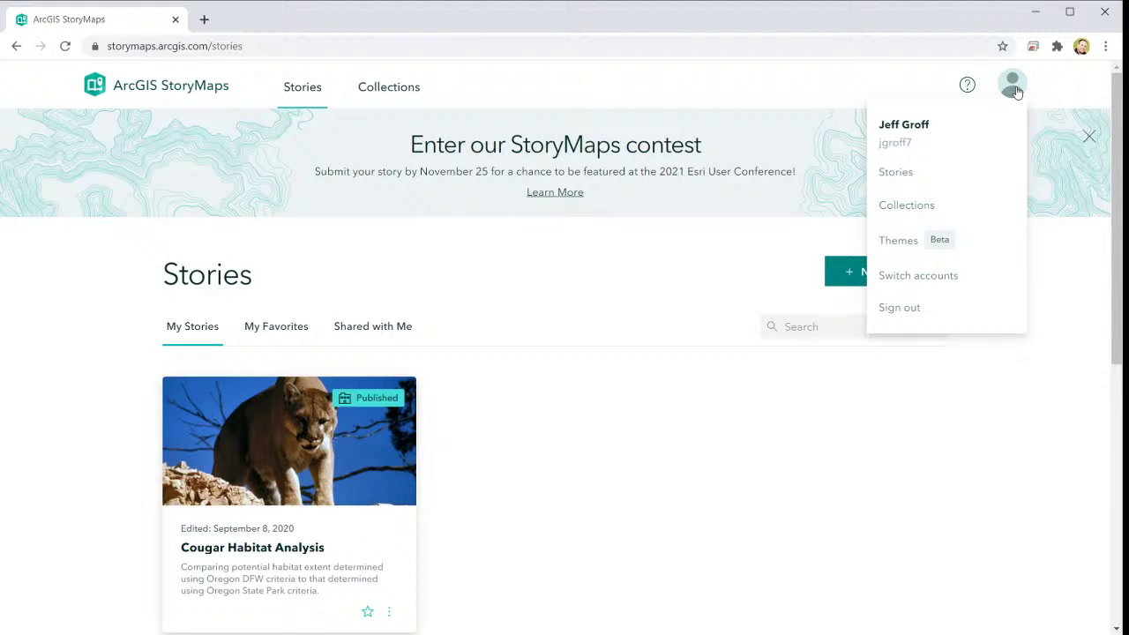
pyautogui.click(1023, 539)
# Open the published Cougar Habitat Analysis story and view its cover with the title, subtitle and date
pyautogui.scroll(-2, 627, 486)
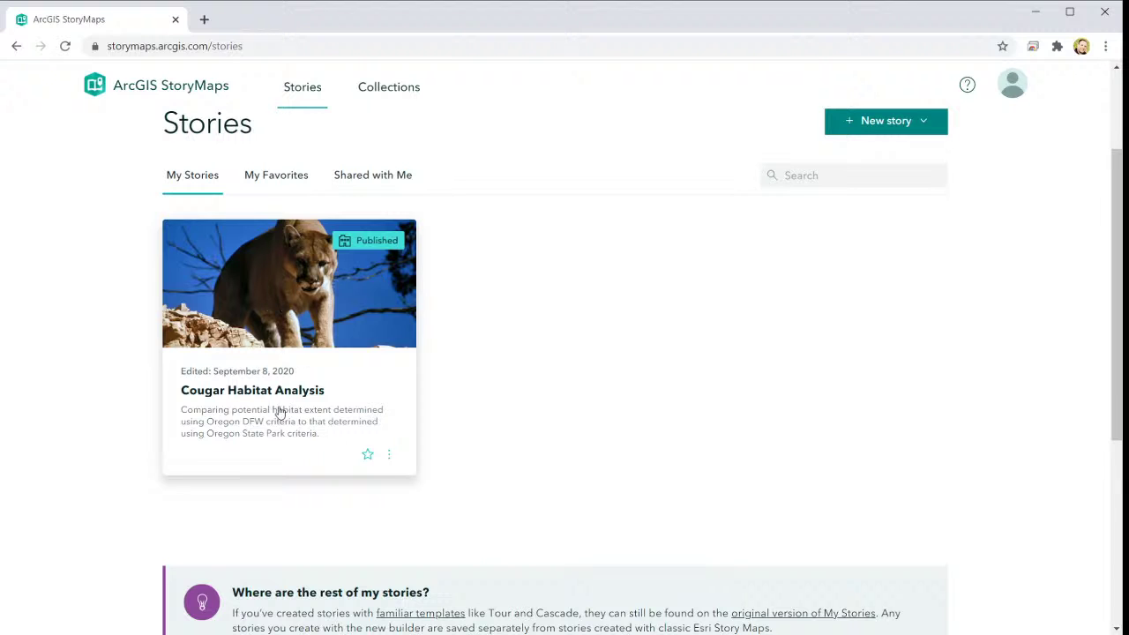
pyautogui.click(343, 383)
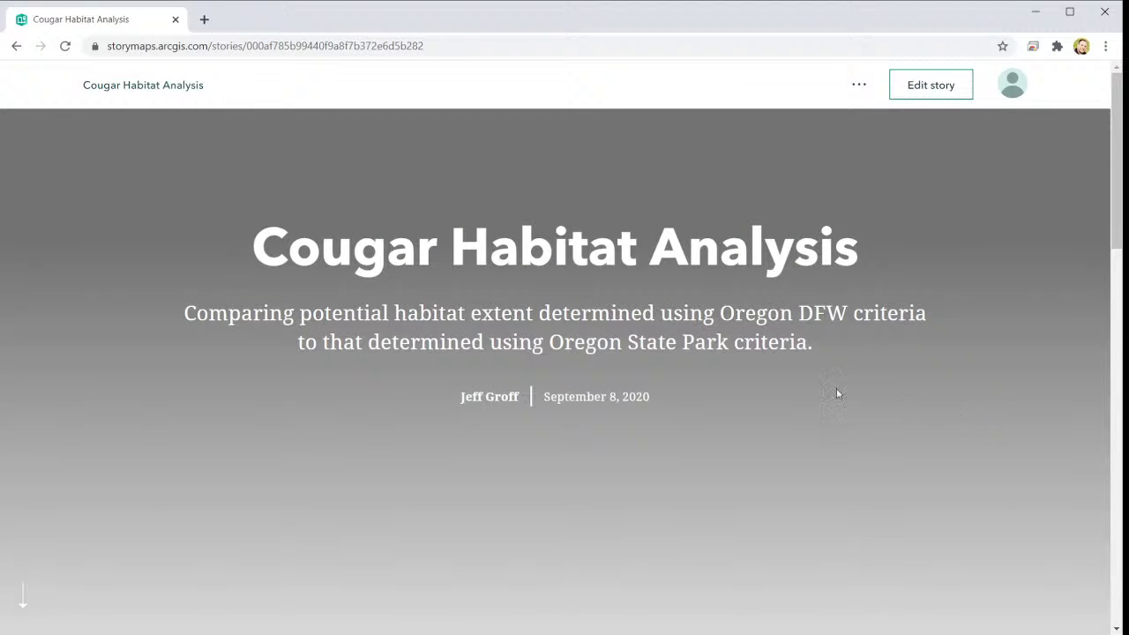
pyautogui.scroll(-3, 740, 379)
pyautogui.scroll(1, 739, 382)
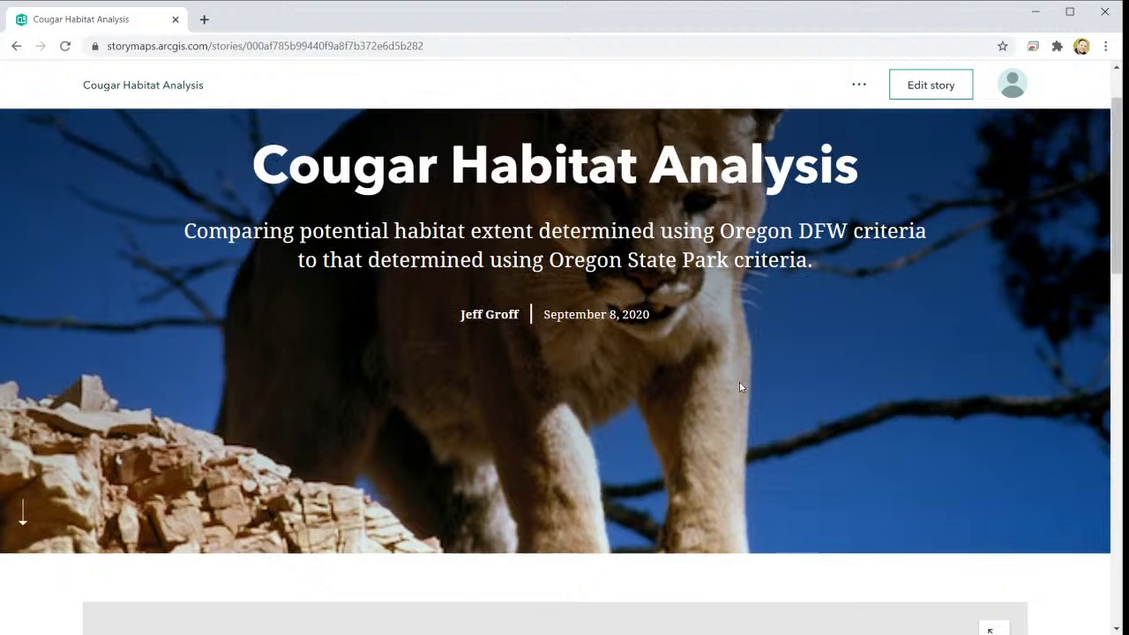
pyautogui.scroll(1, 739, 382)
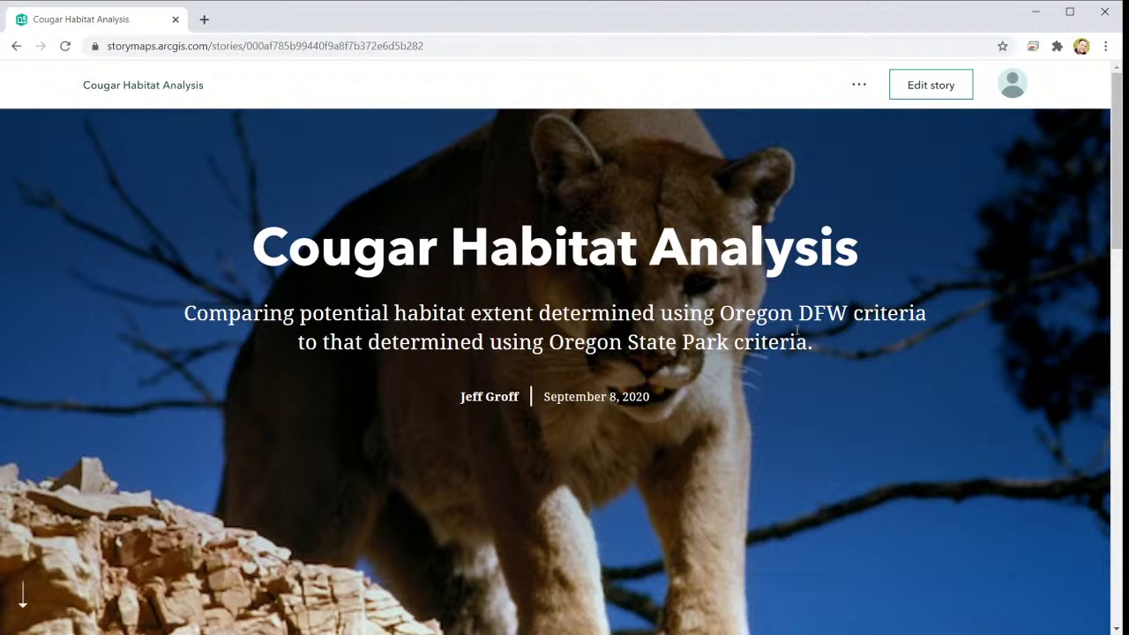
pyautogui.scroll(-2, 797, 329)
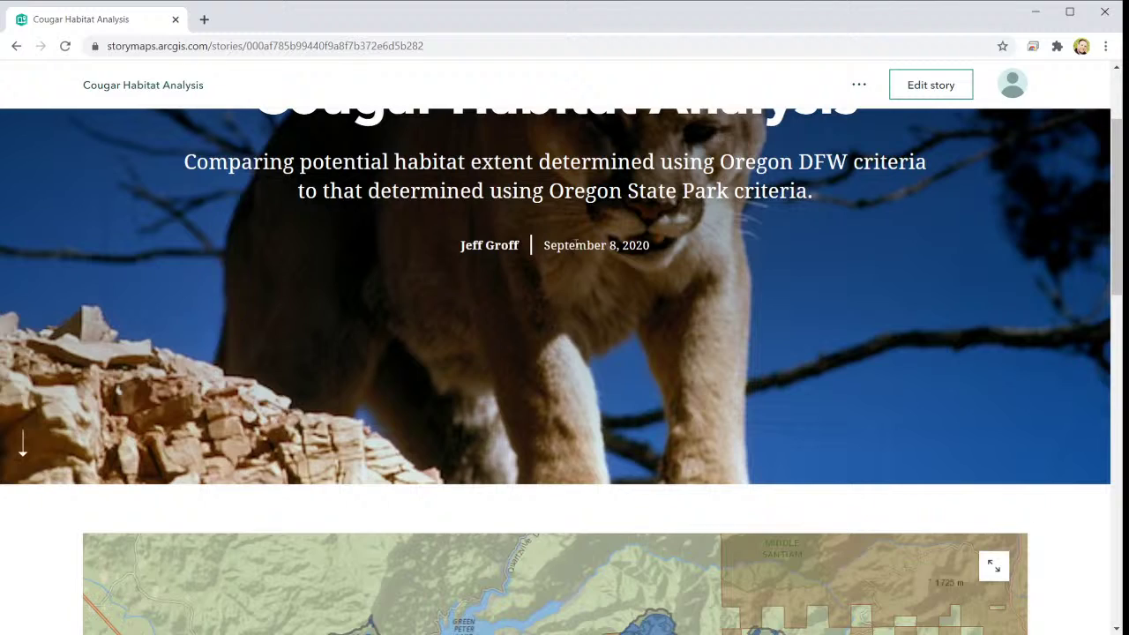
pyautogui.moveTo(545, 245); pyautogui.dragTo(720, 260)
# Examine the story's map of potential cougar habitat defined using Oregon DFW criteria
pyautogui.scroll(-4, 660, 360)
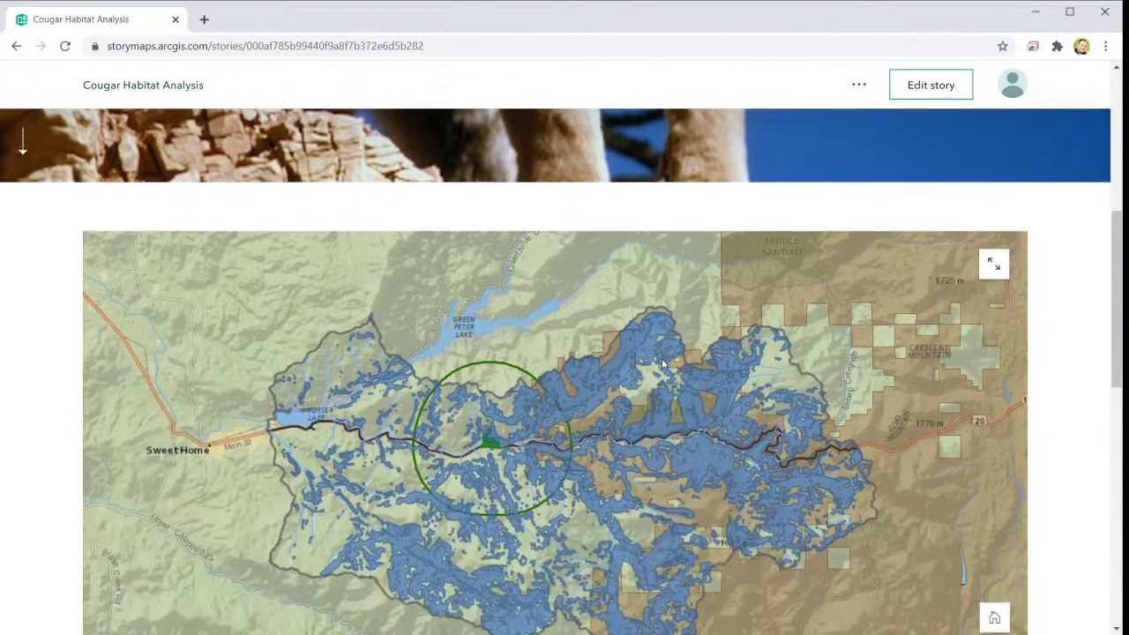
pyautogui.scroll(3, 612, 189)
pyautogui.scroll(-4, 629, 245)
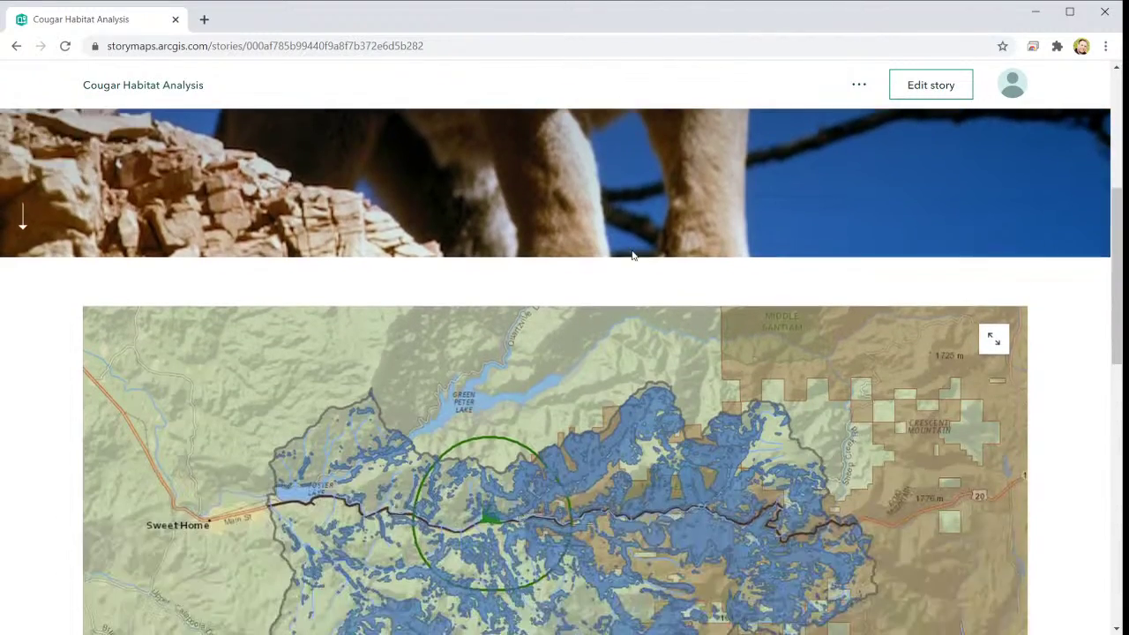
pyautogui.scroll(-1, 634, 258)
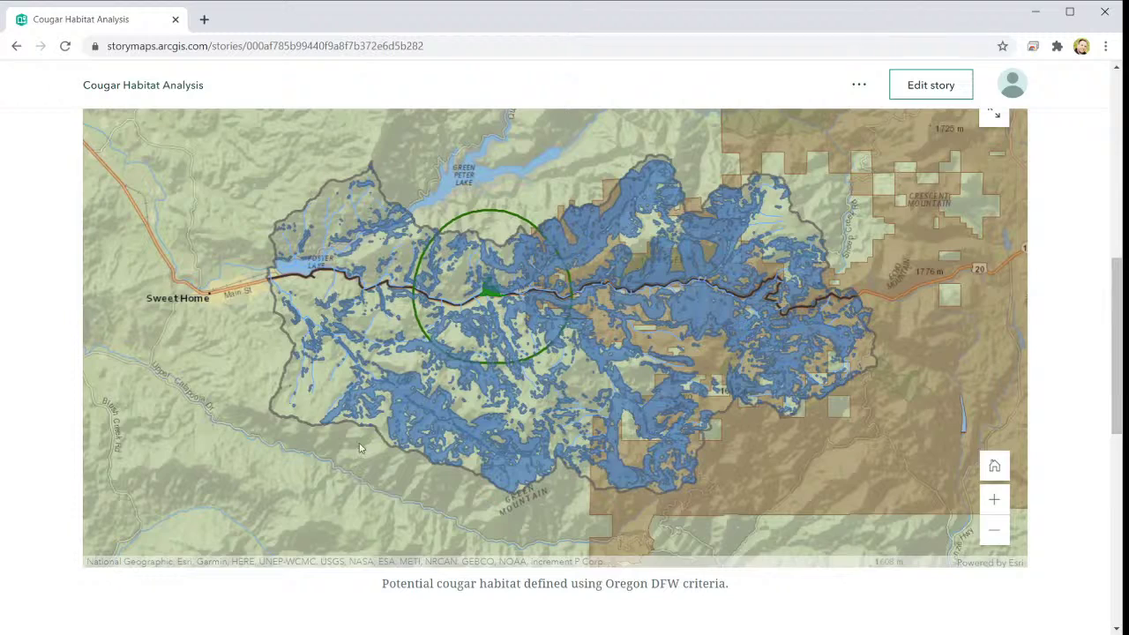
pyautogui.scroll(2, 413, 386)
pyautogui.scroll(-4, 547, 369)
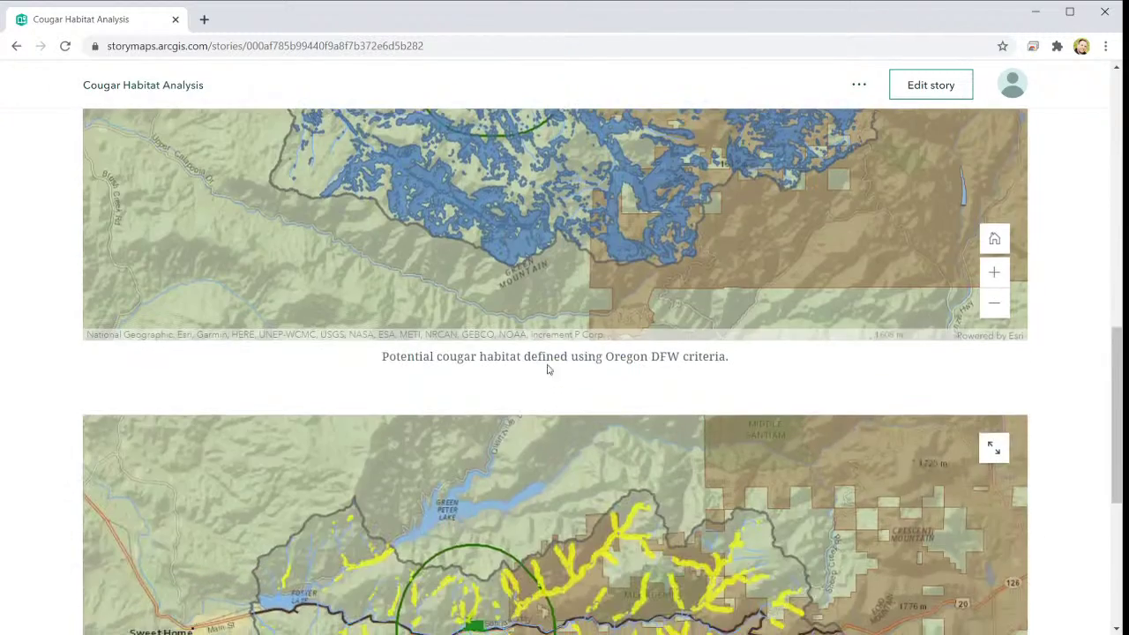
pyautogui.scroll(2, 420, 326)
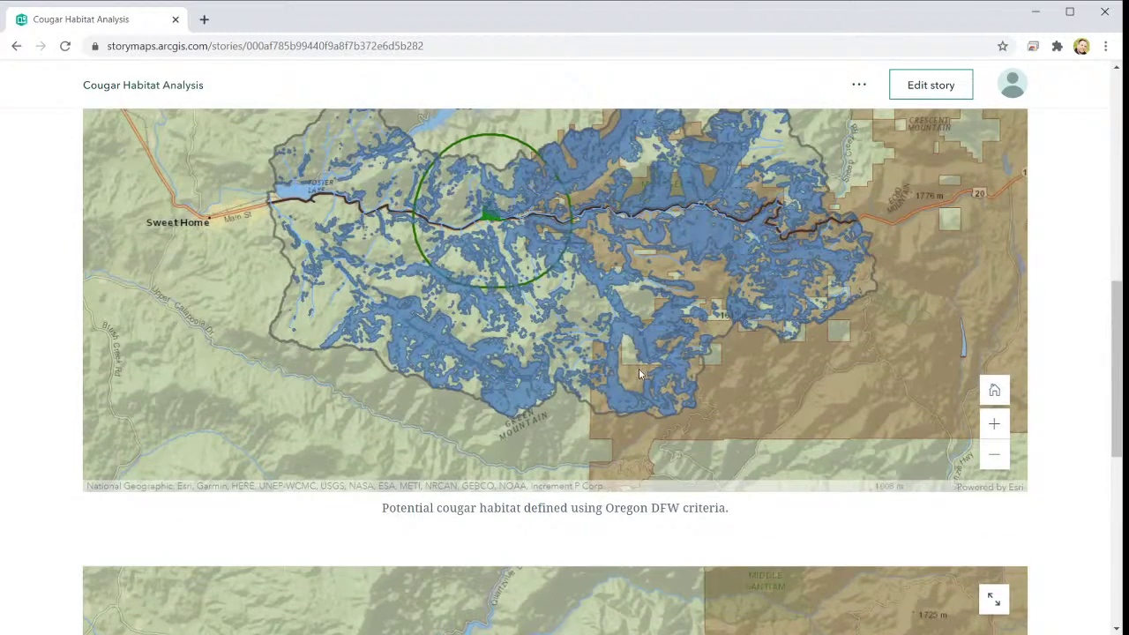
pyautogui.scroll(2, 639, 369)
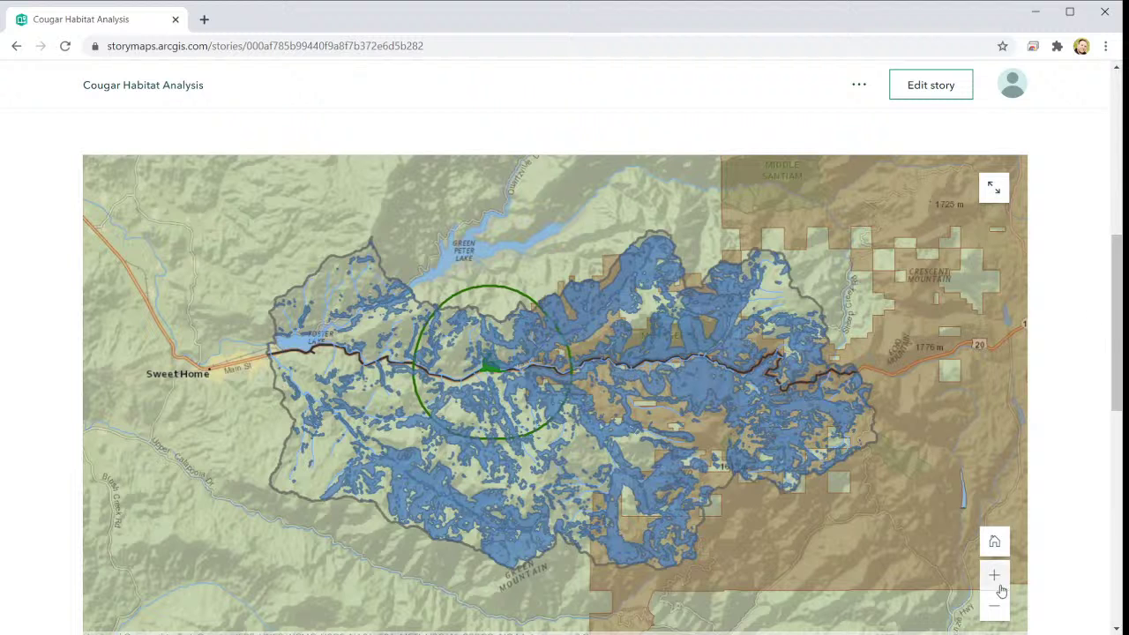
pyautogui.scroll(-1, 671, 486)
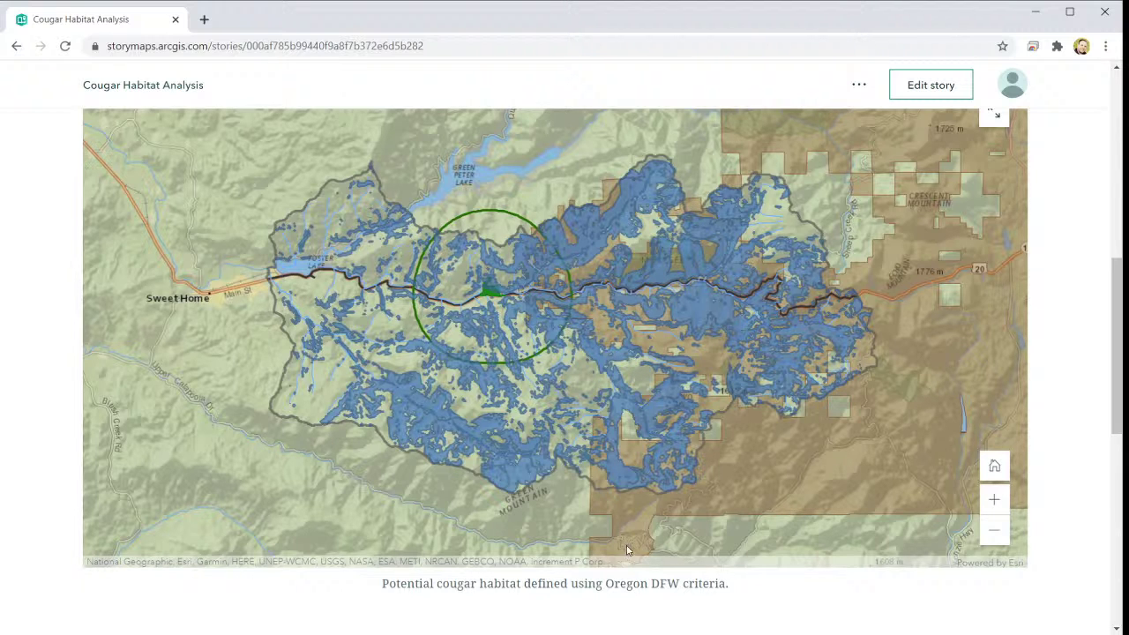
# Compare the story's habitat map based on Oregon State Park criteria with the Oregon DFW one, and return to the cover
pyautogui.scroll(-6, 631, 551)
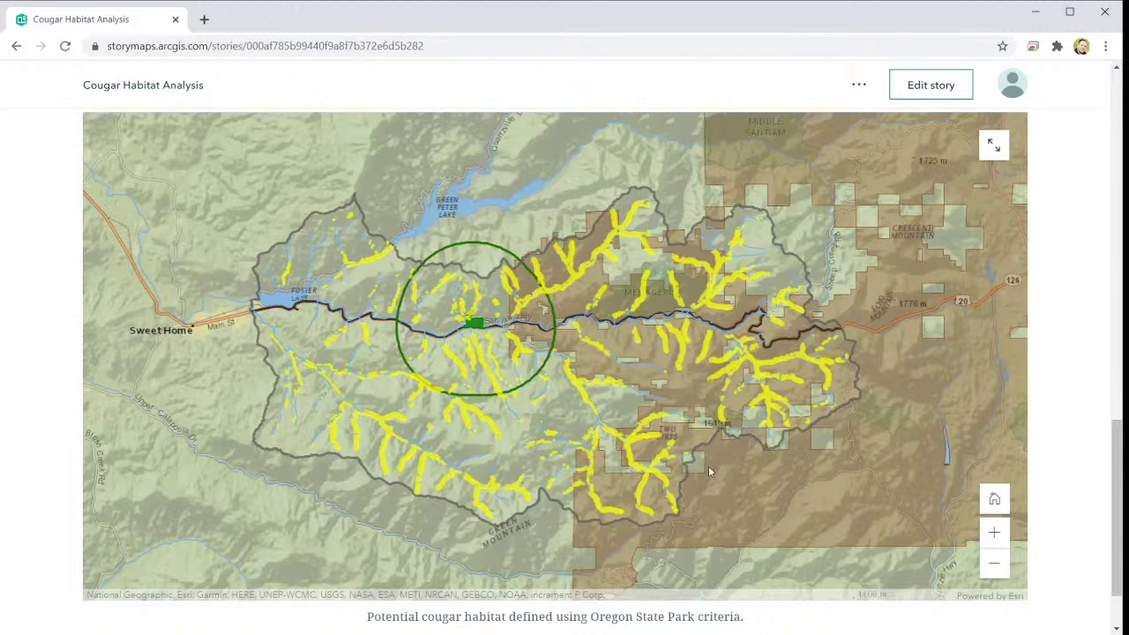
pyautogui.scroll(-1, 494, 477)
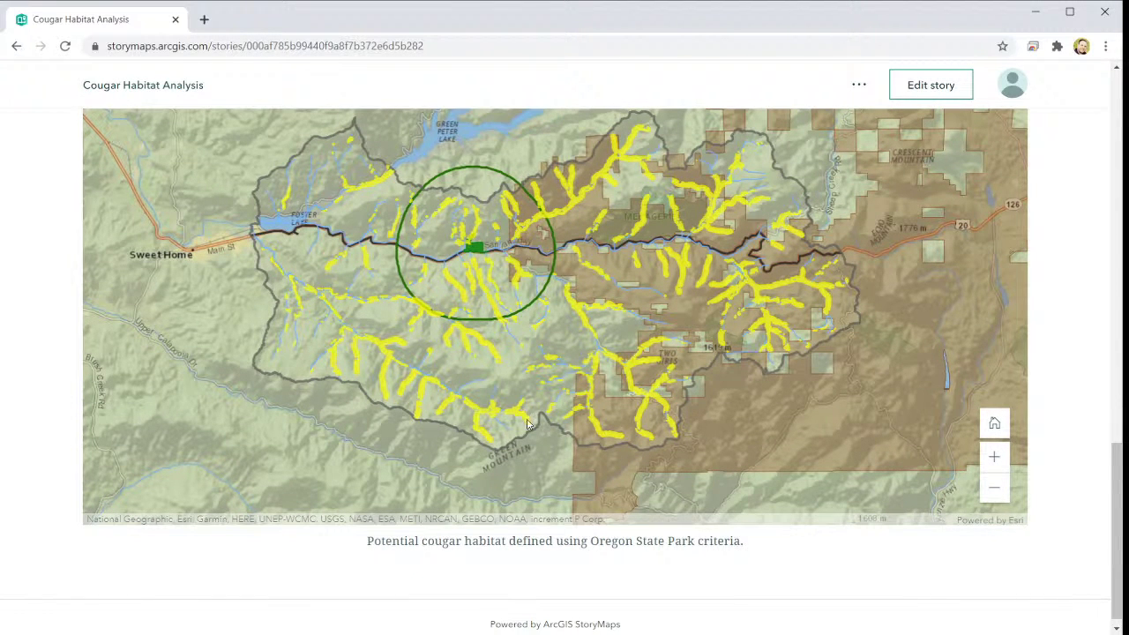
pyautogui.scroll(1, 516, 439)
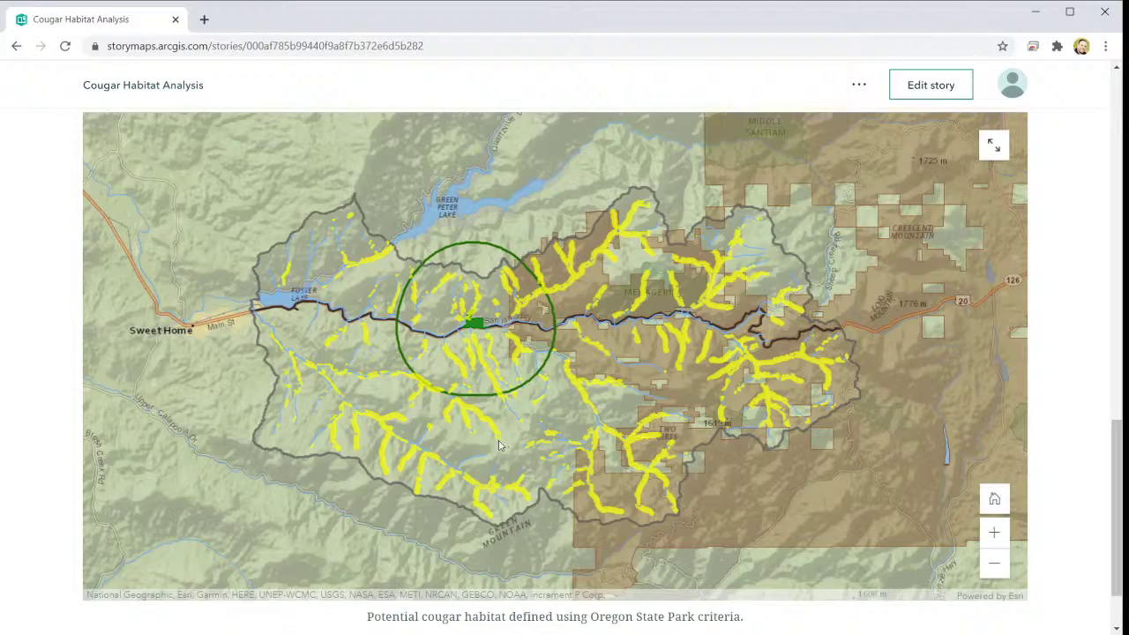
pyautogui.scroll(10, 499, 446)
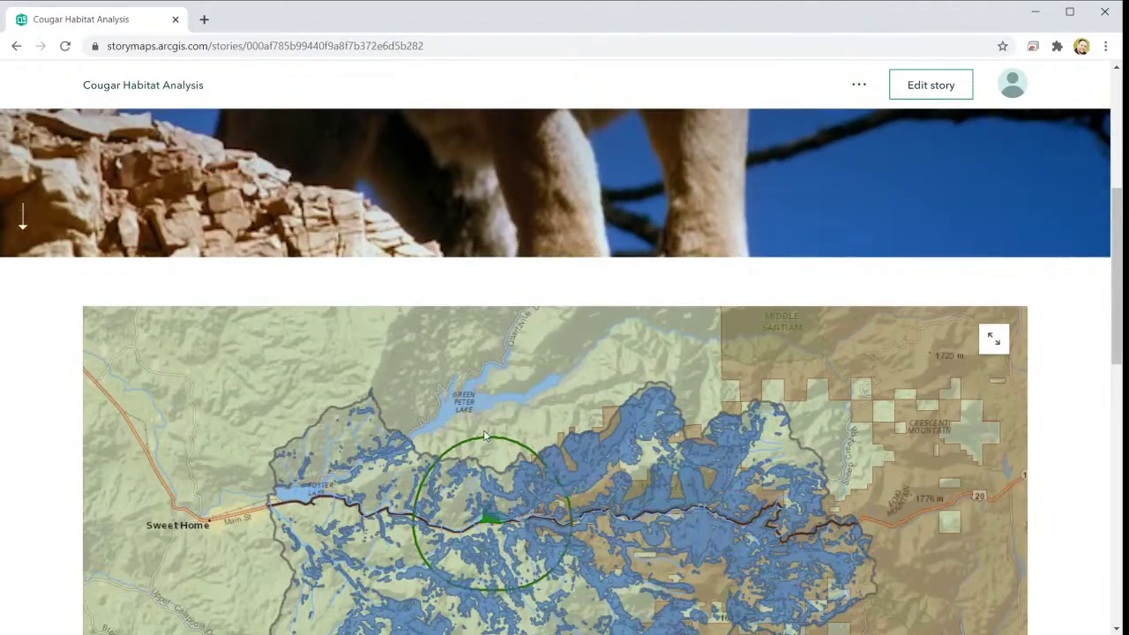
pyautogui.scroll(3, 634, 446)
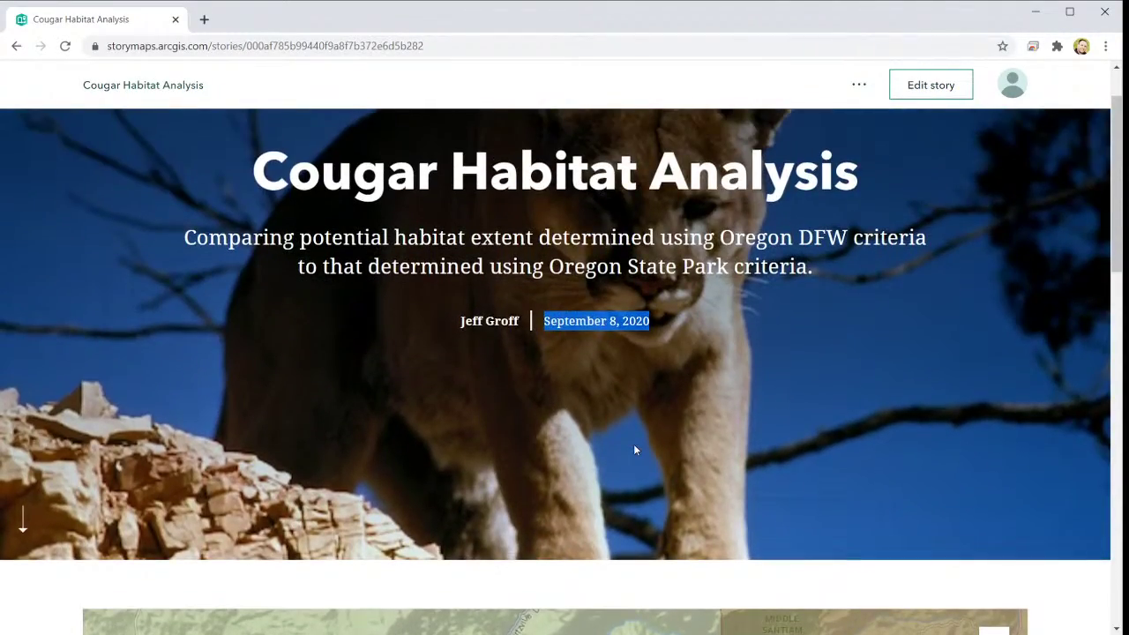
pyautogui.scroll(-4, 635, 446)
pyautogui.scroll(-3, 639, 450)
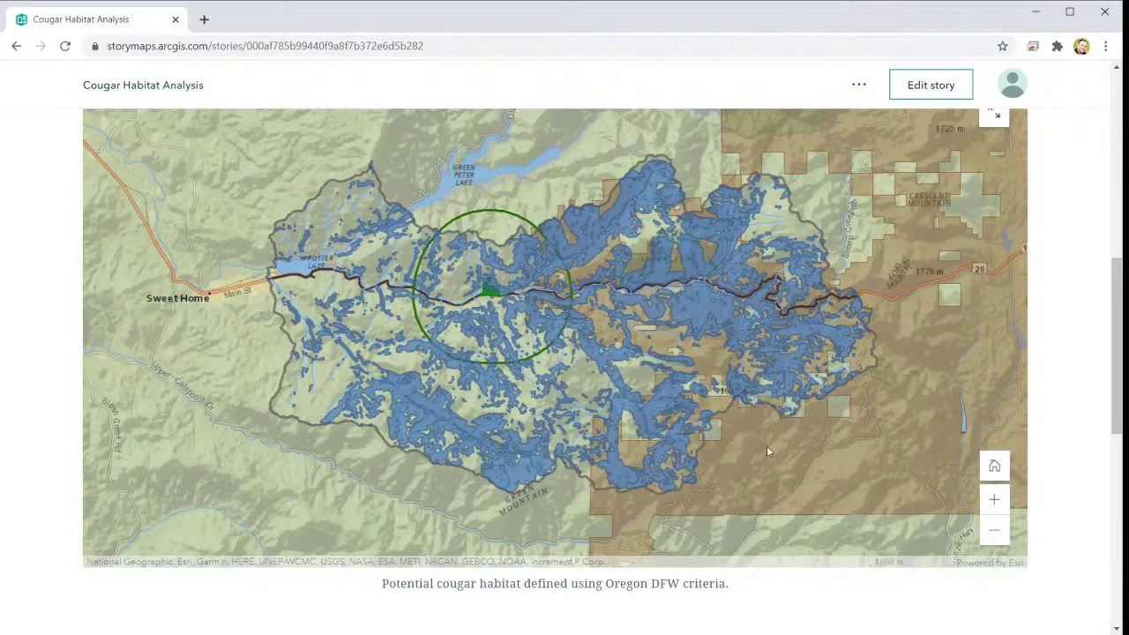
pyautogui.scroll(-8, 767, 452)
pyautogui.scroll(8, 739, 458)
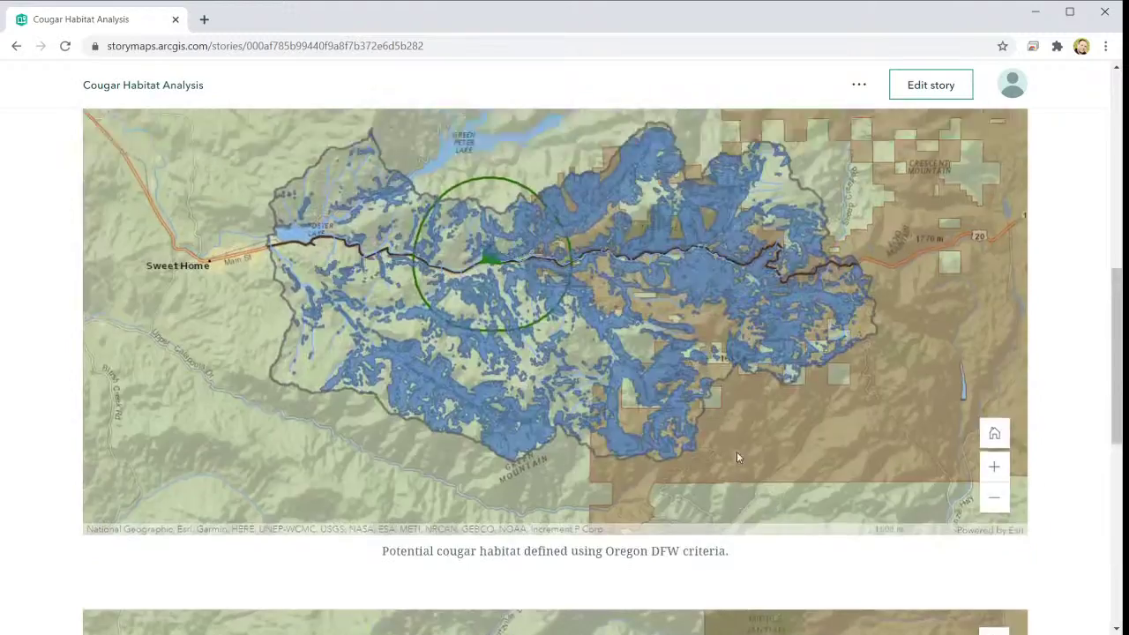
pyautogui.scroll(7, 738, 457)
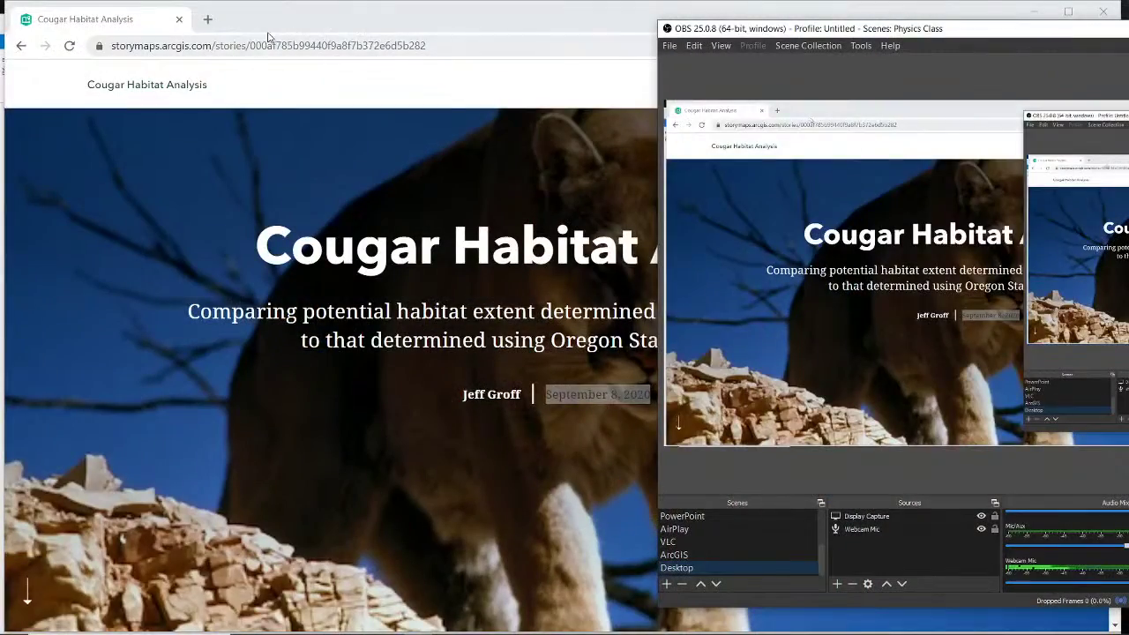
# Switch back to ArcGIS Pro and review the graduated color classes of the States layer
pyautogui.moveTo(265, 29); pyautogui.dragTo(296, 84)
pyautogui.click(534, 23)
pyautogui.doubleClick(552, 23)
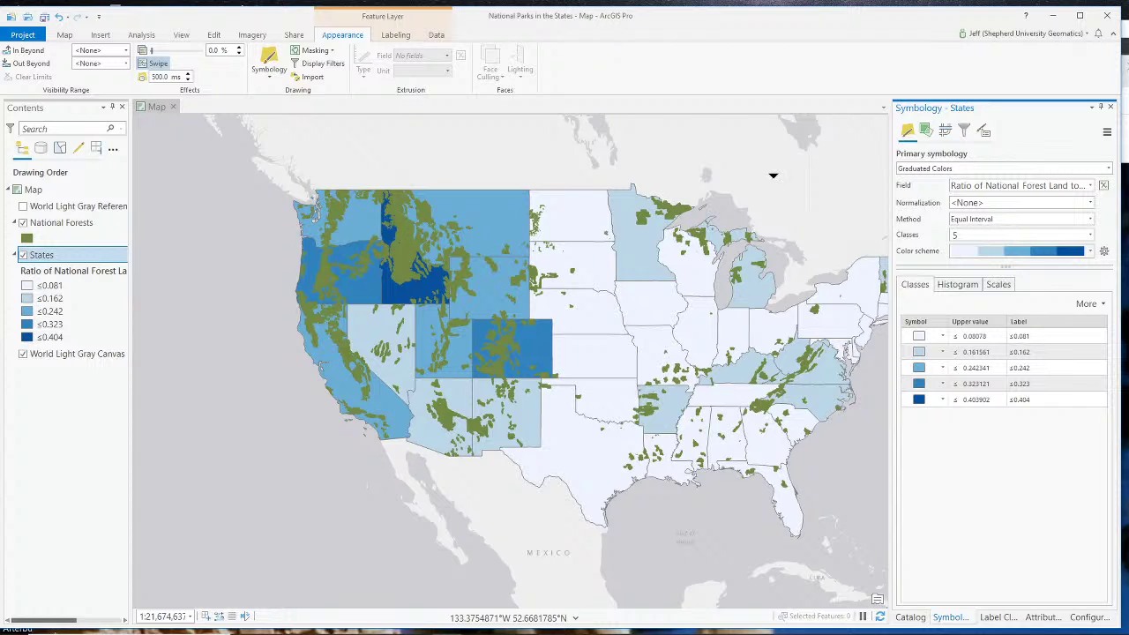
pyautogui.click(1037, 339)
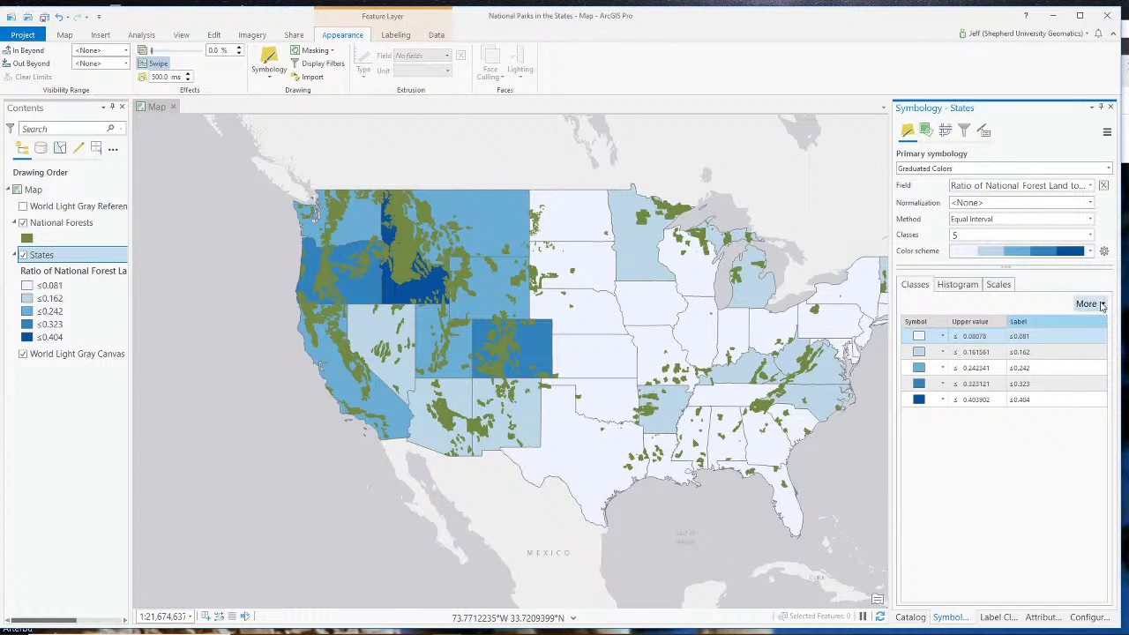
pyautogui.click(54, 419)
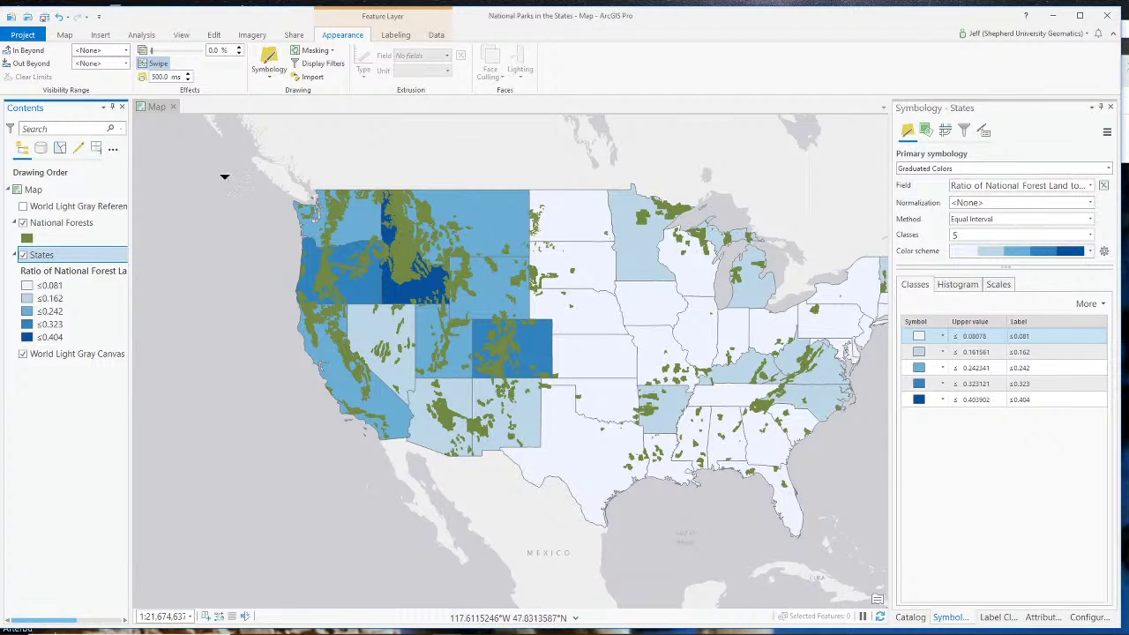
# Bring up the labeling properties of the States layer and review its label class settings
pyautogui.rightClick(58, 255)
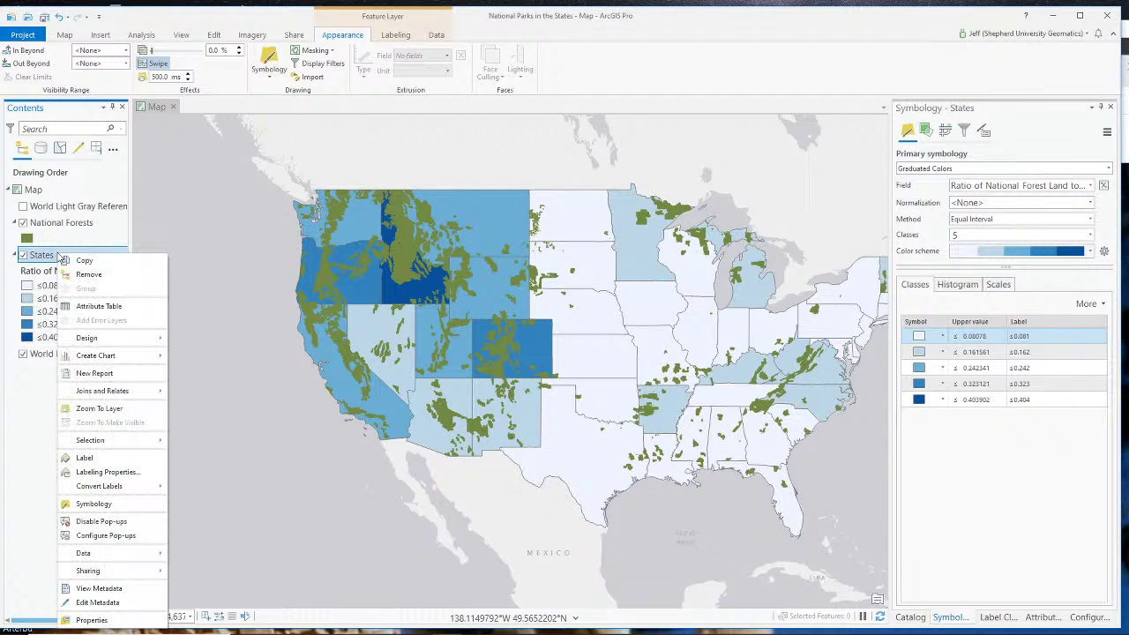
pyautogui.click(106, 475)
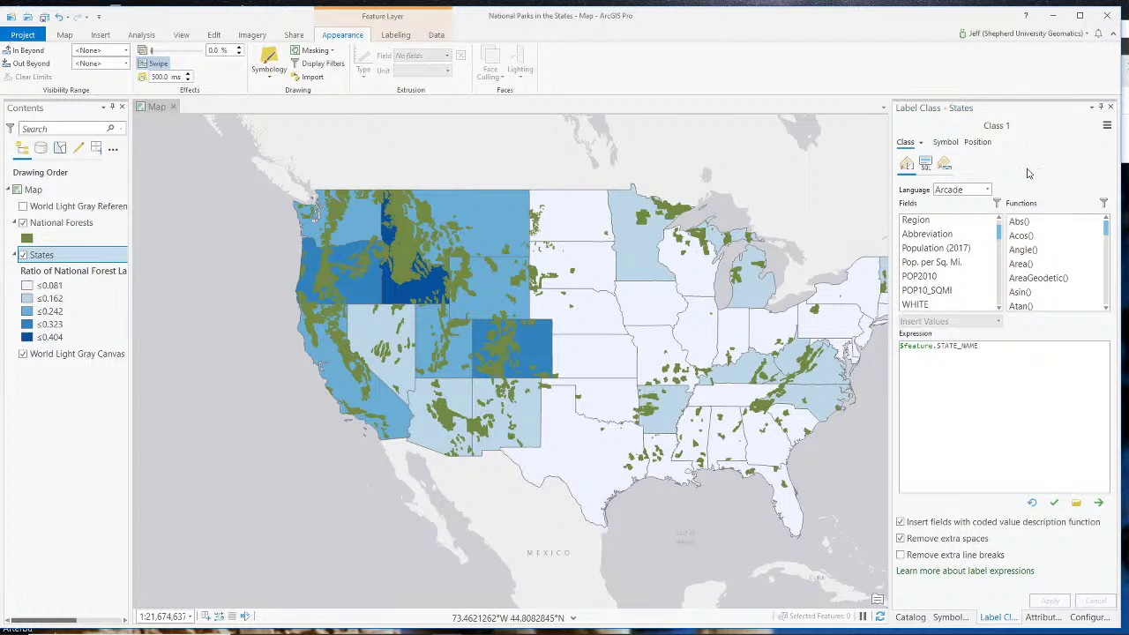
pyautogui.click(397, 37)
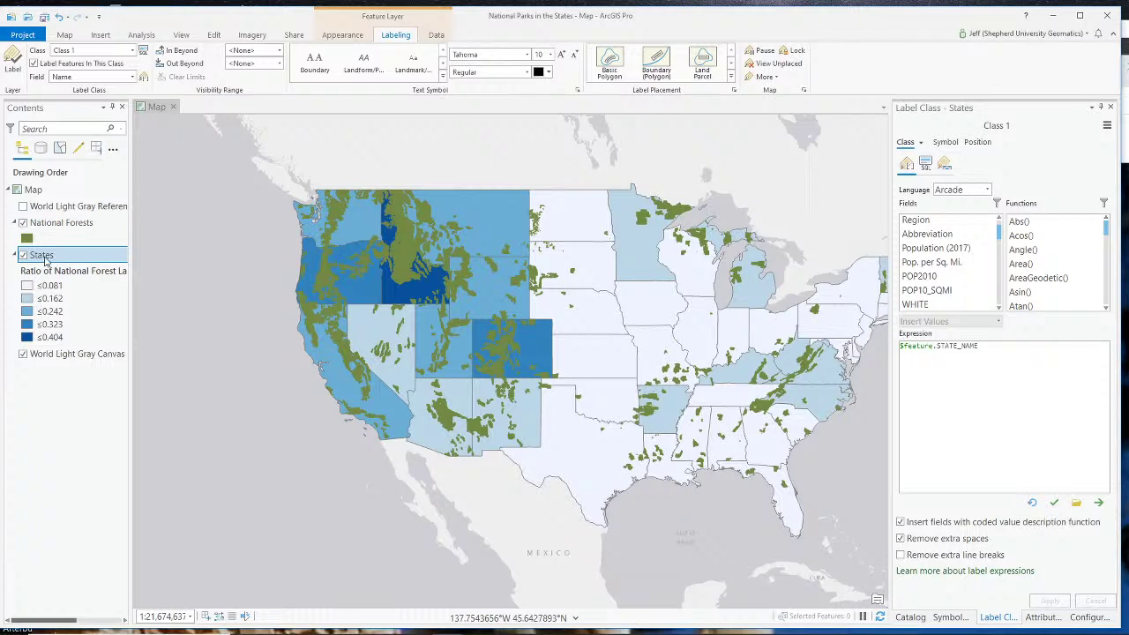
pyautogui.rightClick(46, 258)
pyautogui.click(3, 452)
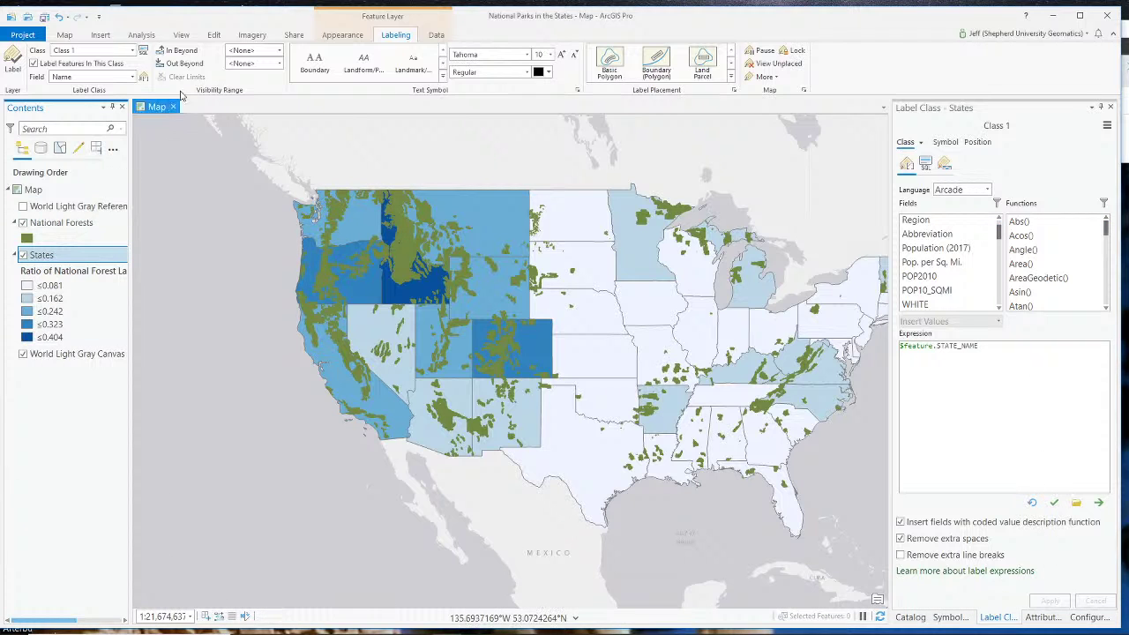
# Select the National Forests layer and use the Explore tool to inspect the pop-up of Chippewa National Forest in northern Minnesota
pyautogui.click(49, 223)
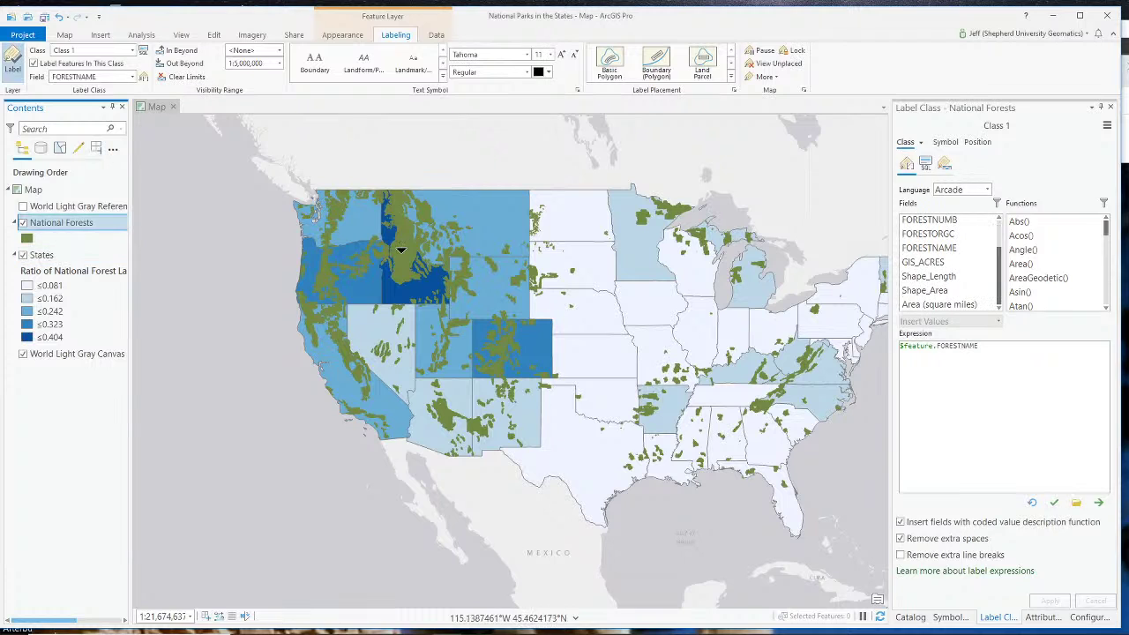
pyautogui.click(64, 35)
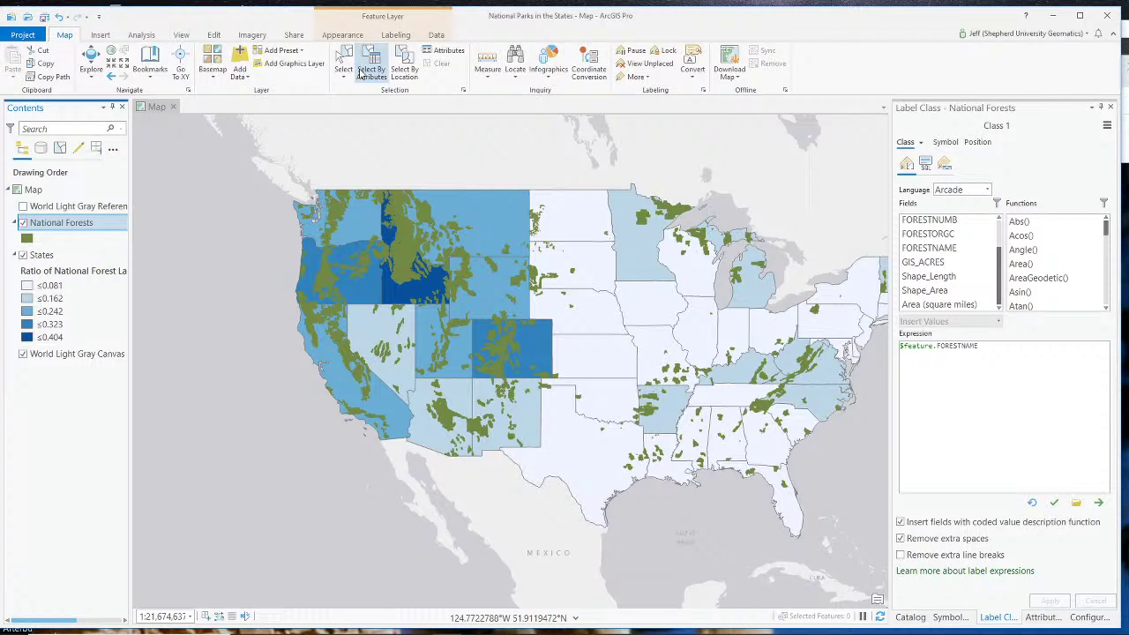
pyautogui.click(89, 66)
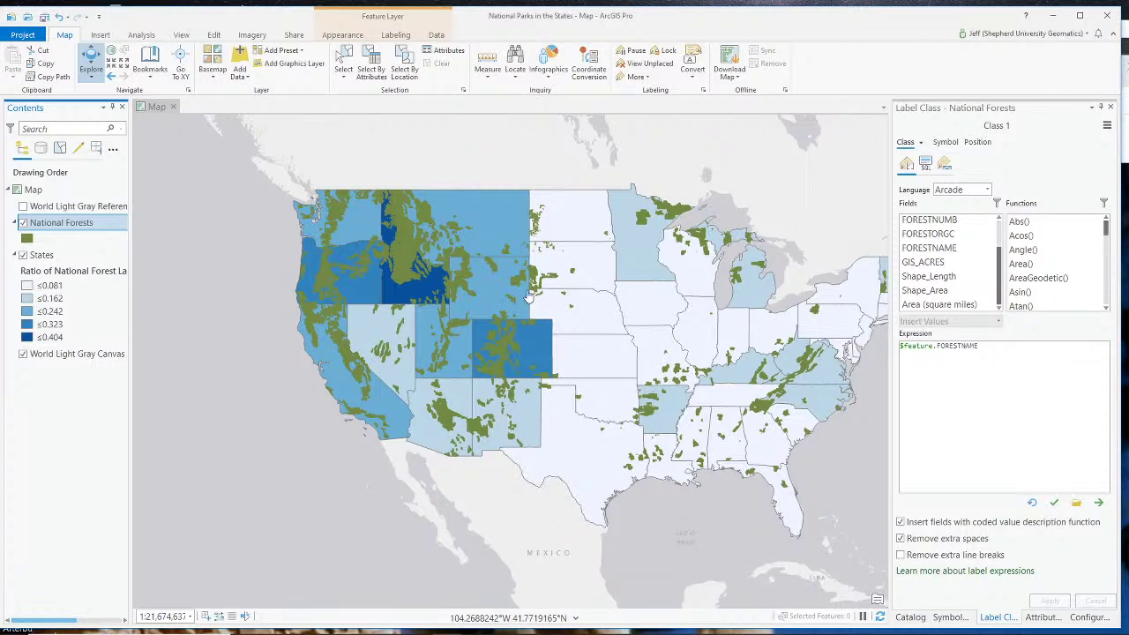
pyautogui.click(645, 219)
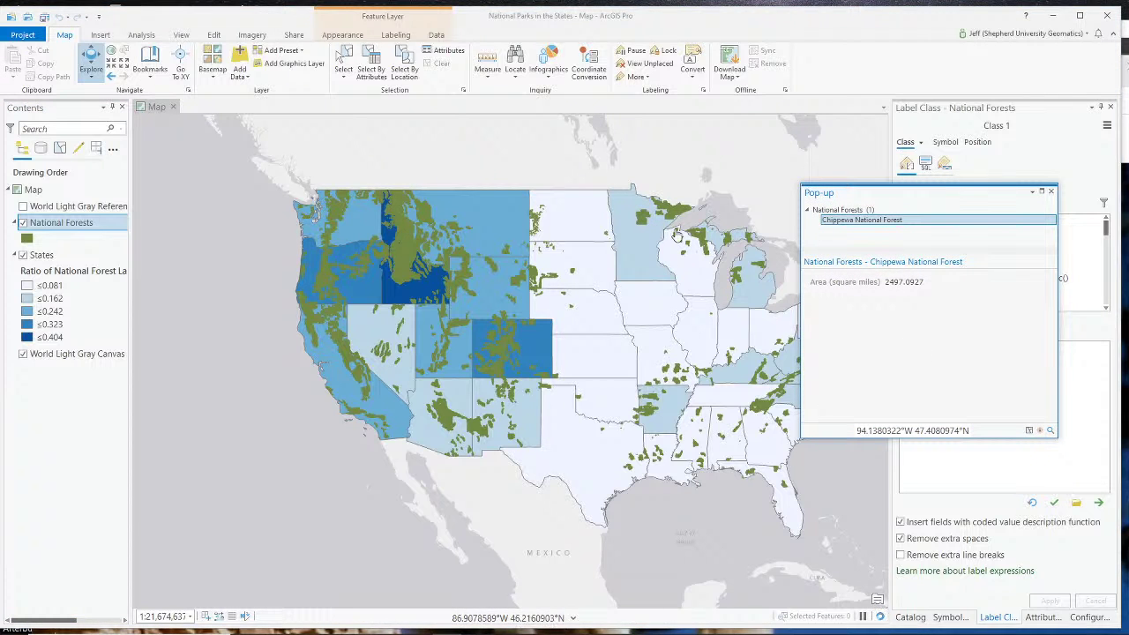
pyautogui.click(643, 220)
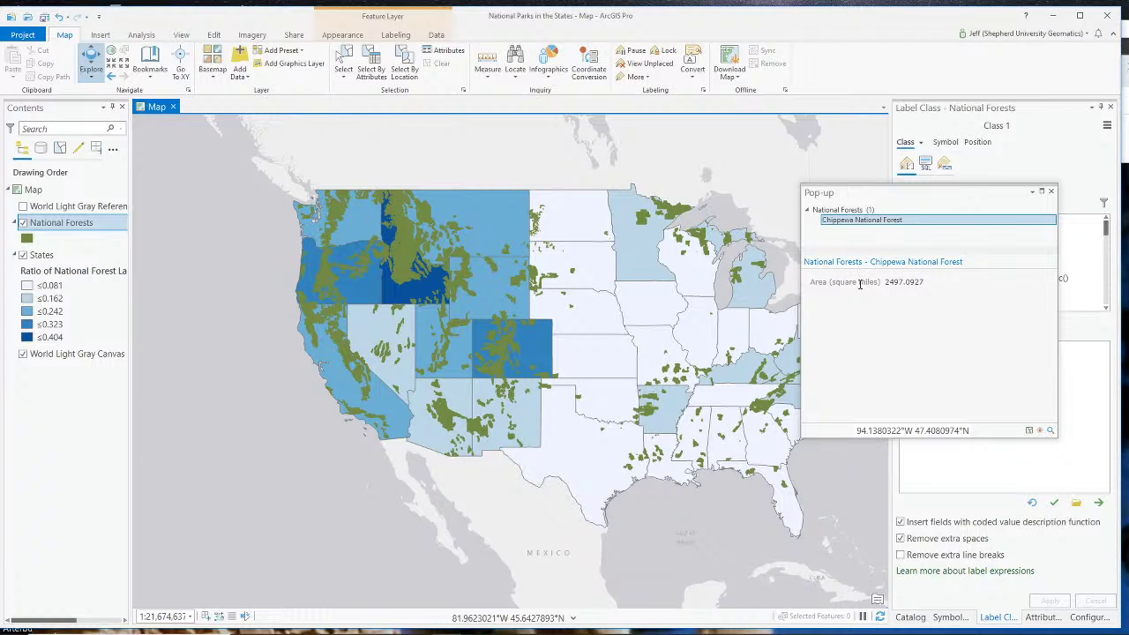
# Close the Chippewa National Forest pop-up and examine which attributes the pop-up for Kansas lists
pyautogui.click(1051, 191)
pyautogui.click(600, 352)
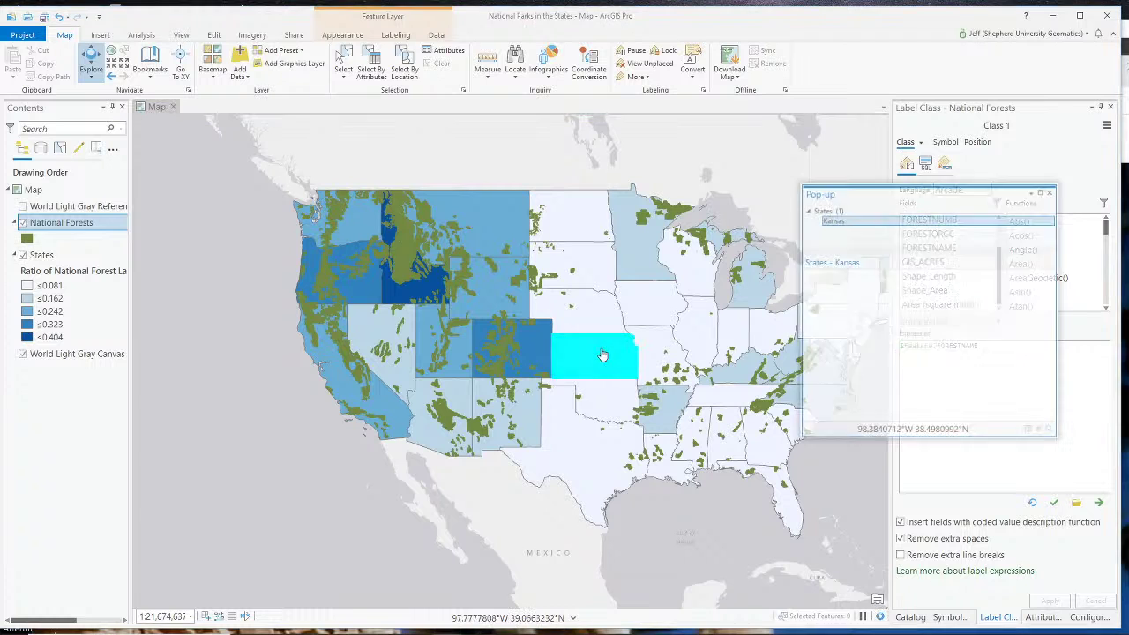
pyautogui.scroll(-3, 928, 370)
pyautogui.scroll(-10, 922, 384)
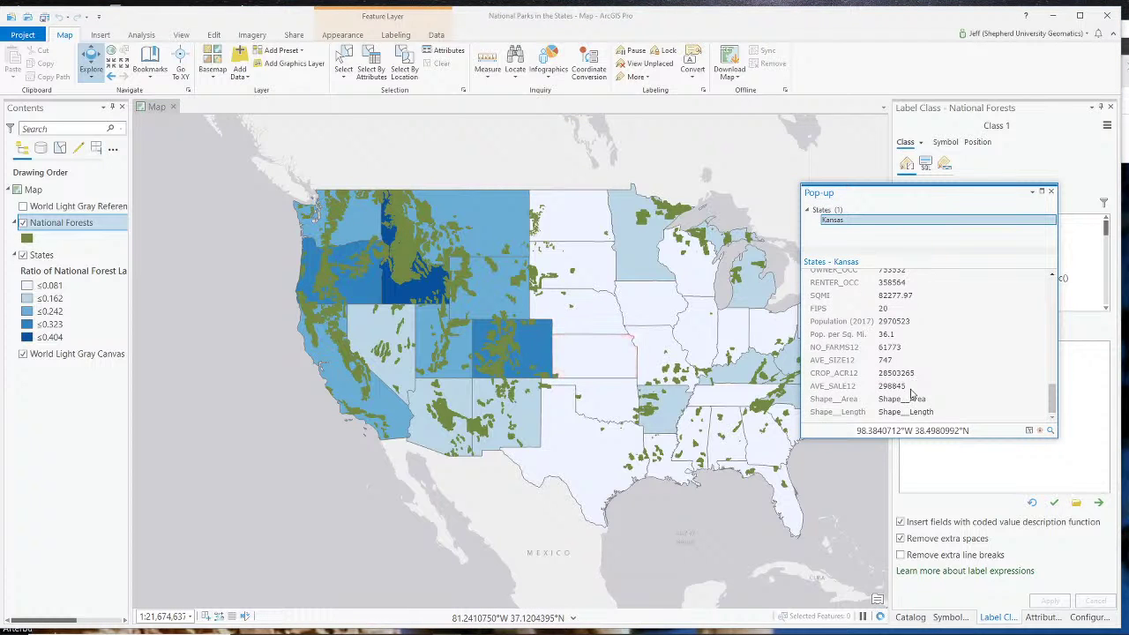
pyautogui.scroll(15, 925, 389)
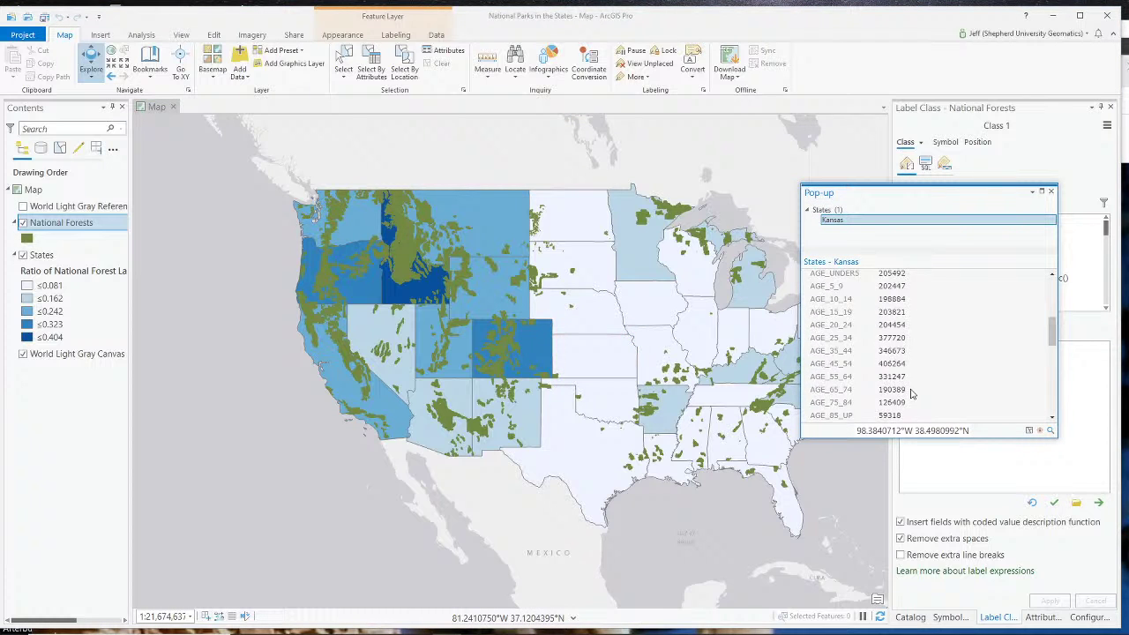
pyautogui.click(1050, 192)
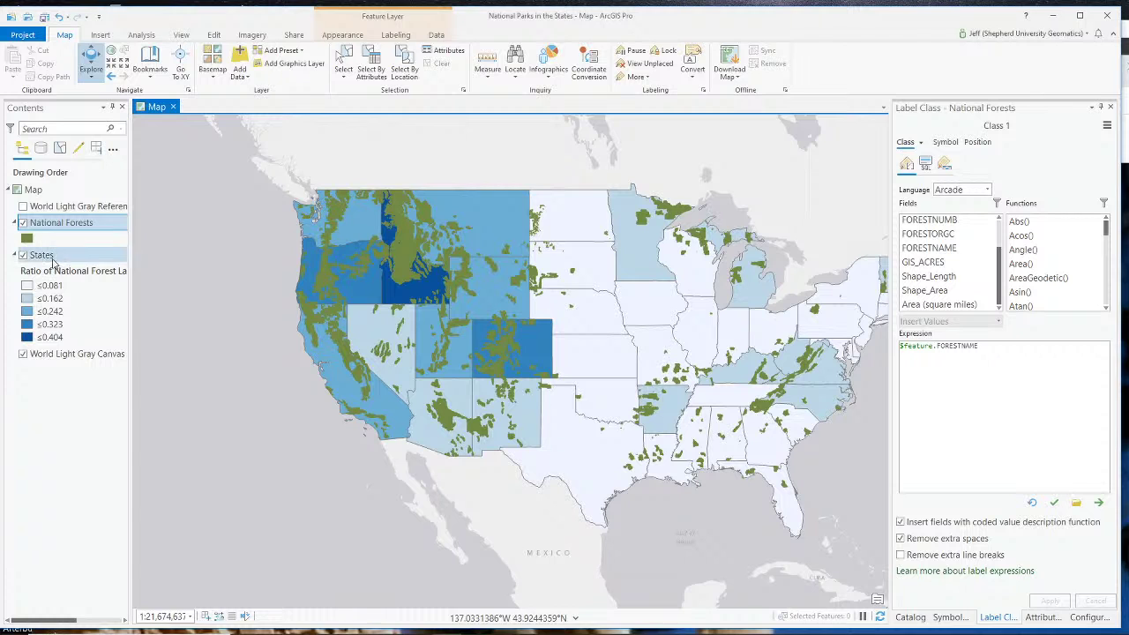
pyautogui.click(587, 356)
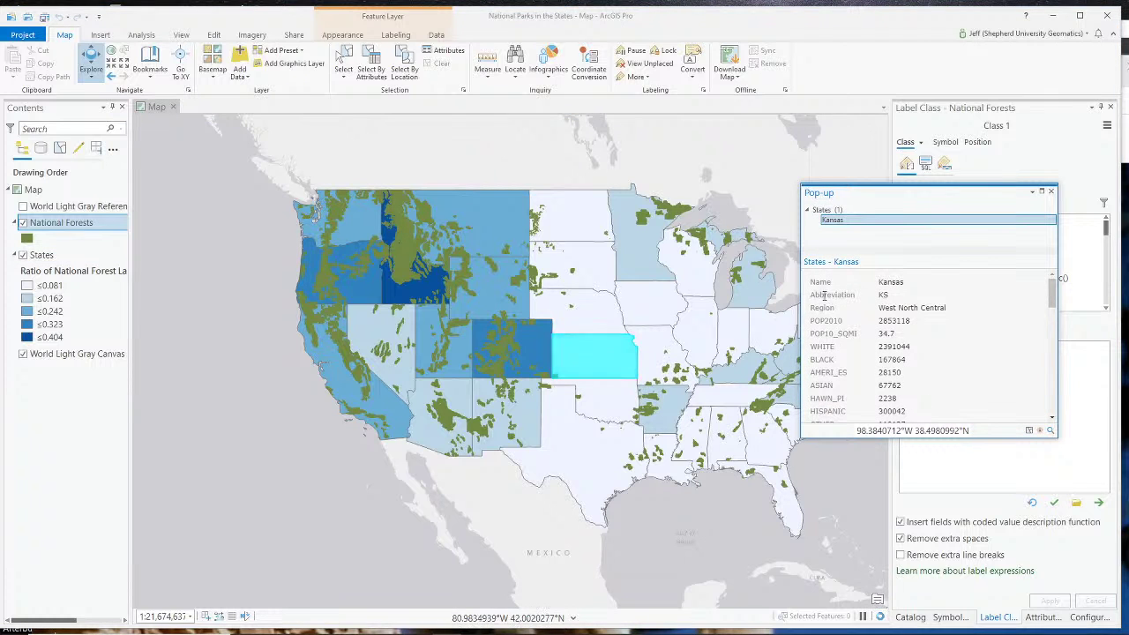
pyautogui.click(1053, 192)
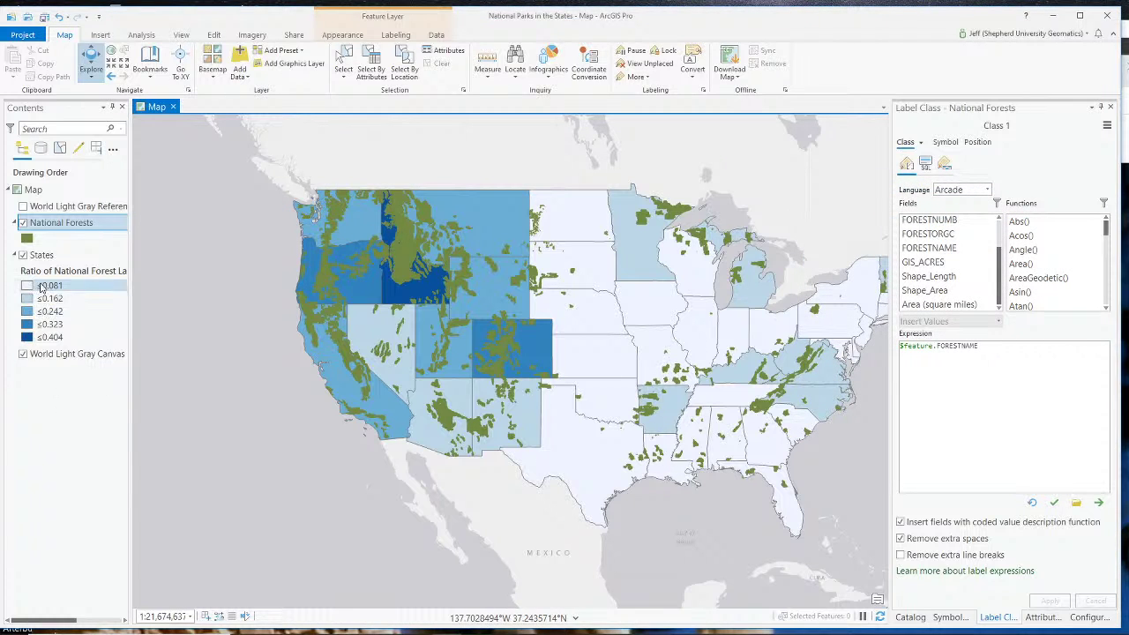
# Open the pop-up configuration of the States layer and bring up the field display options of its fields element
pyautogui.click(48, 254)
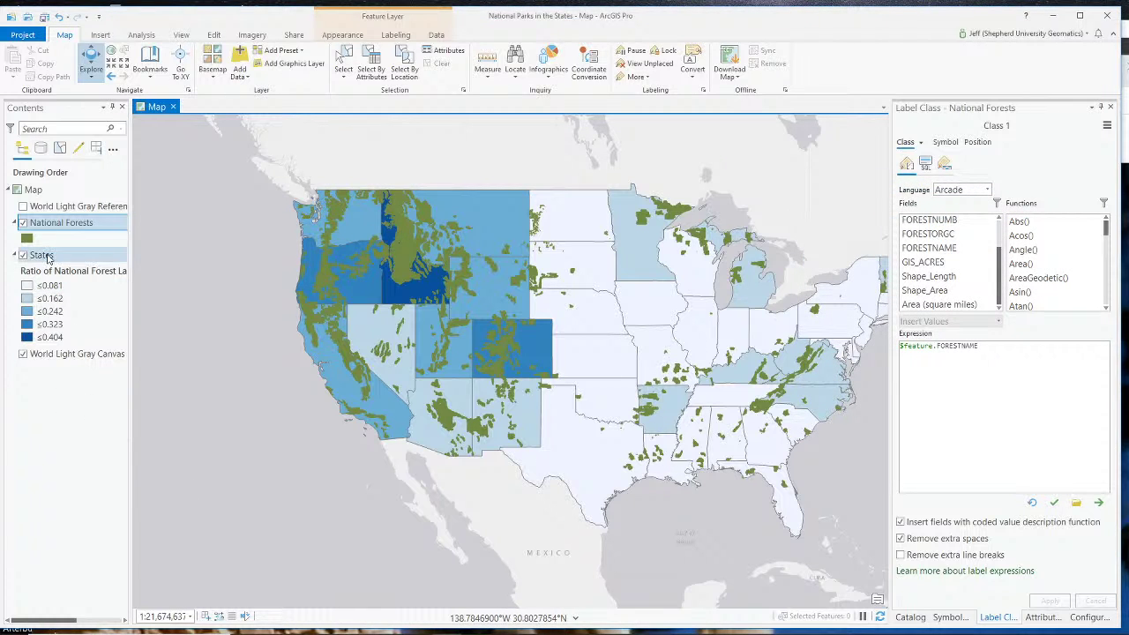
pyautogui.rightClick(49, 254)
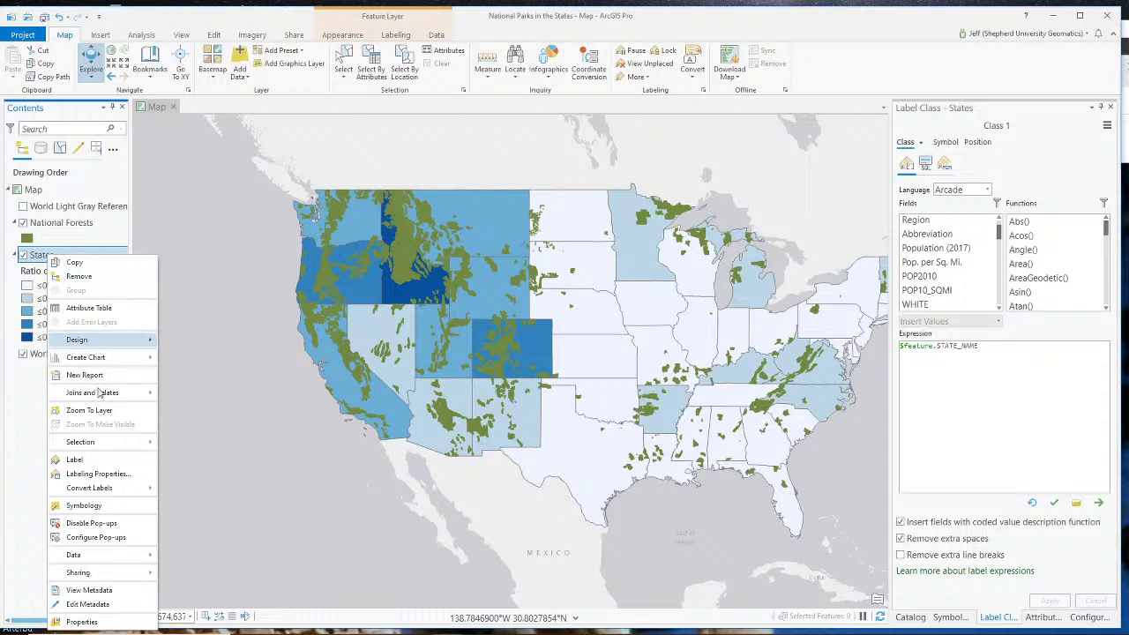
pyautogui.click(100, 537)
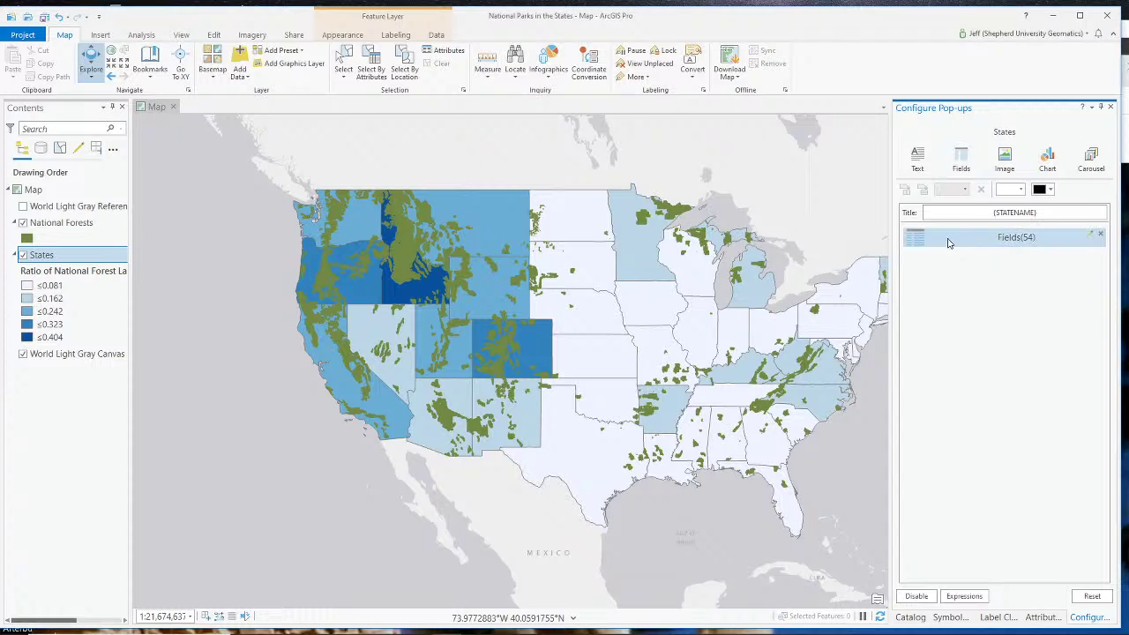
pyautogui.moveTo(914, 237); pyautogui.dragTo(966, 247)
pyautogui.click(1014, 244)
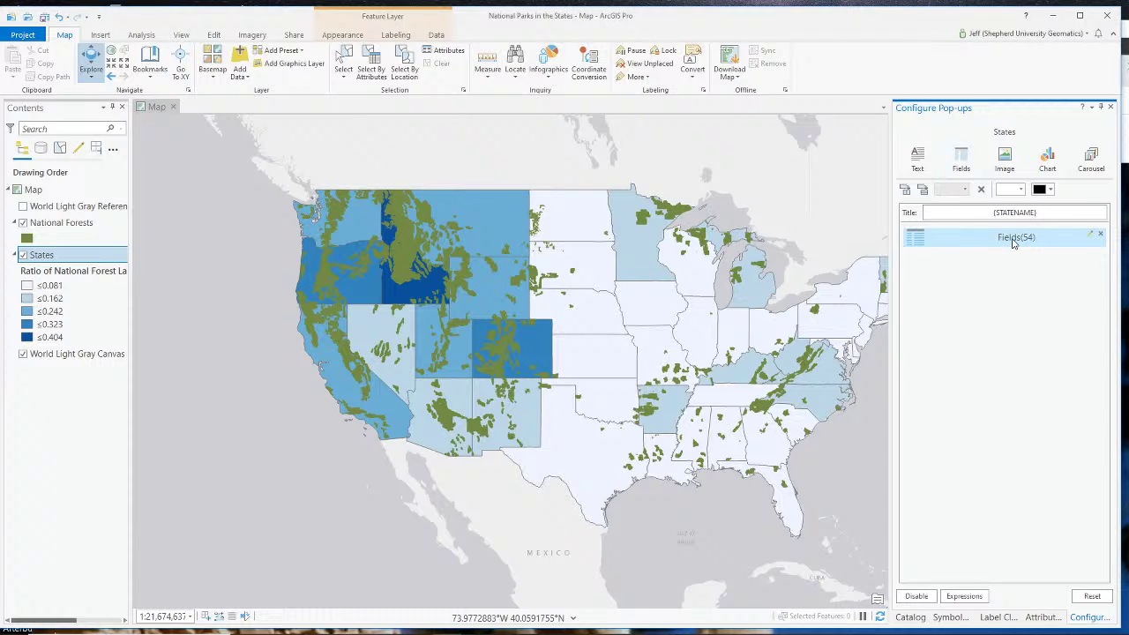
pyautogui.click(1091, 237)
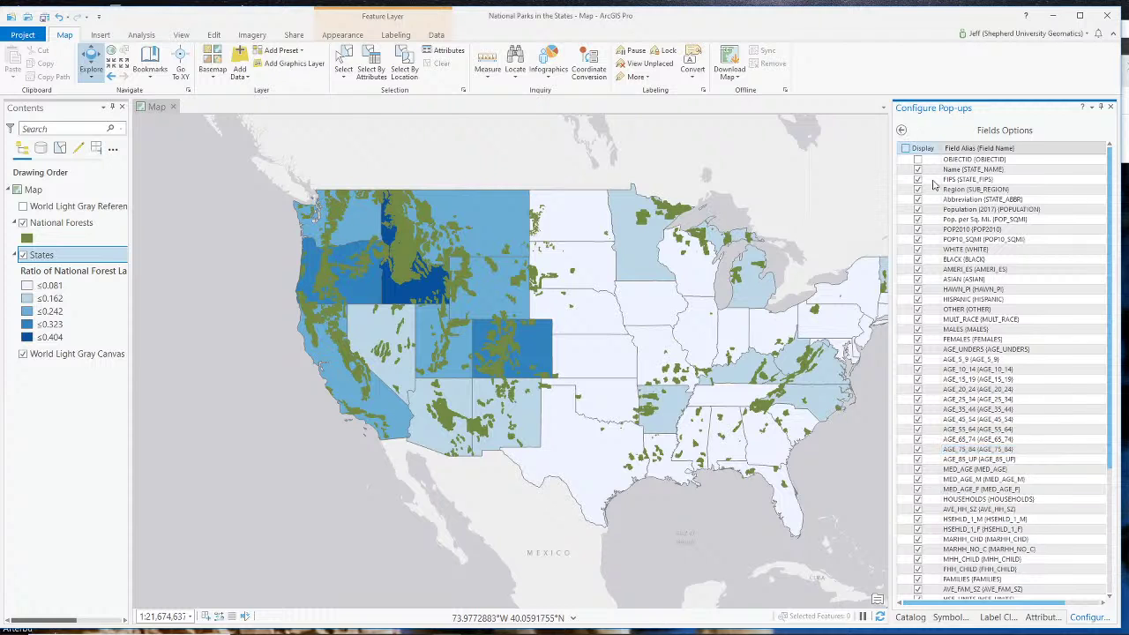
pyautogui.scroll(-6, 934, 184)
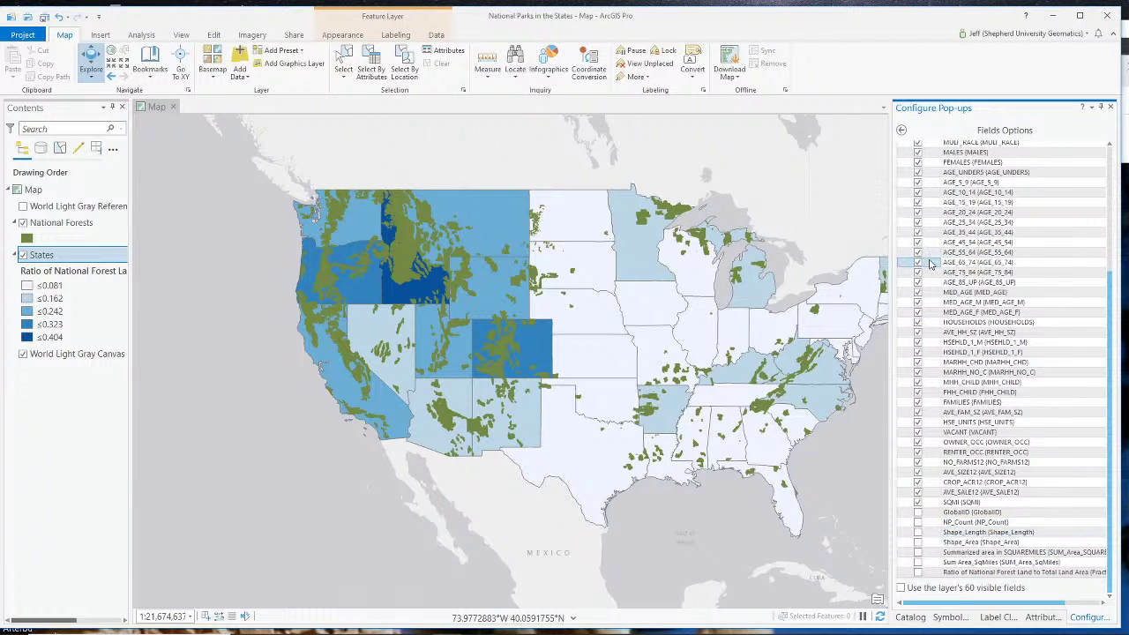
pyautogui.scroll(8, 931, 256)
pyautogui.scroll(-3, 935, 283)
pyautogui.scroll(3, 930, 221)
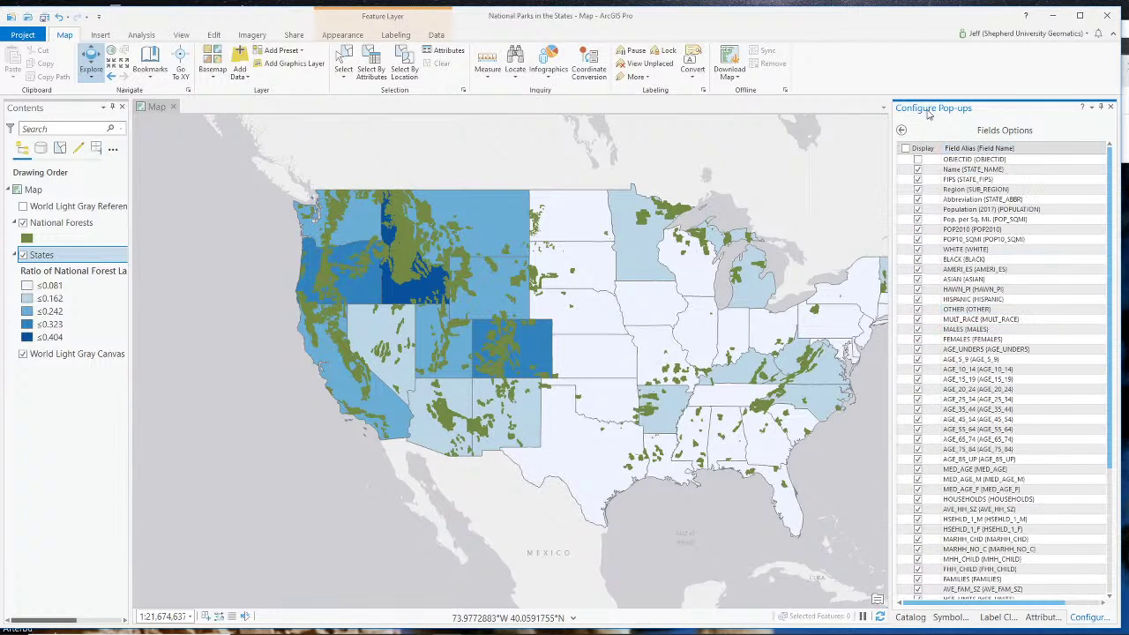
# Show only the Name, SQMI, Sum Area_SqMiles and Ratio of National Forest Land to Total Land Area fields in the States pop-up, and test it on Iowa
pyautogui.click(904, 150)
pyautogui.scroll(-5, 919, 227)
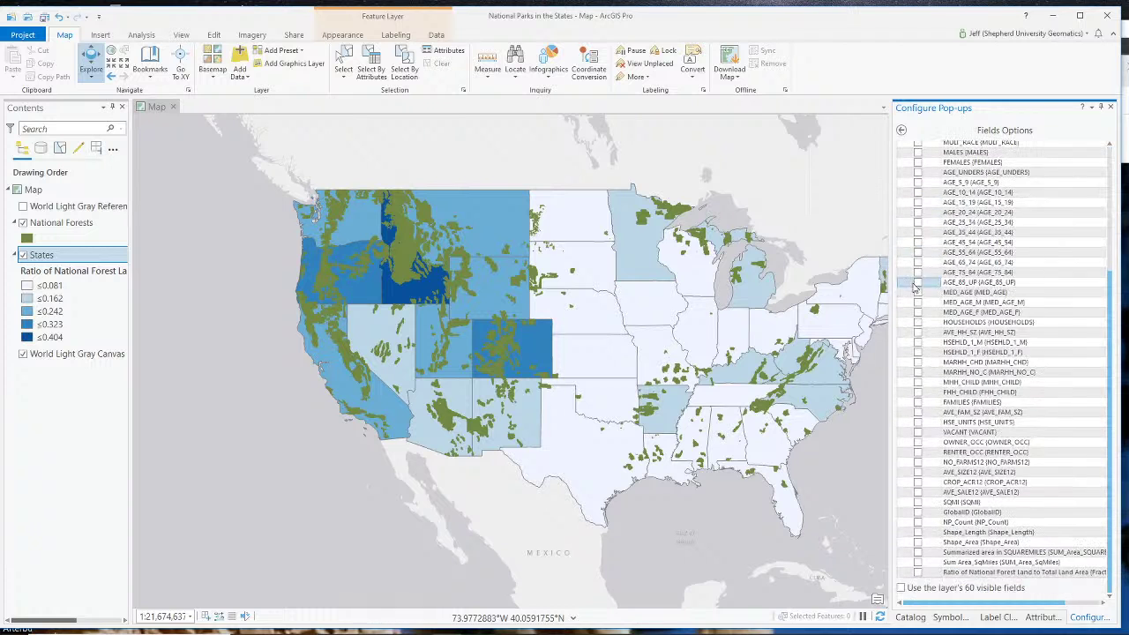
pyautogui.scroll(5, 921, 304)
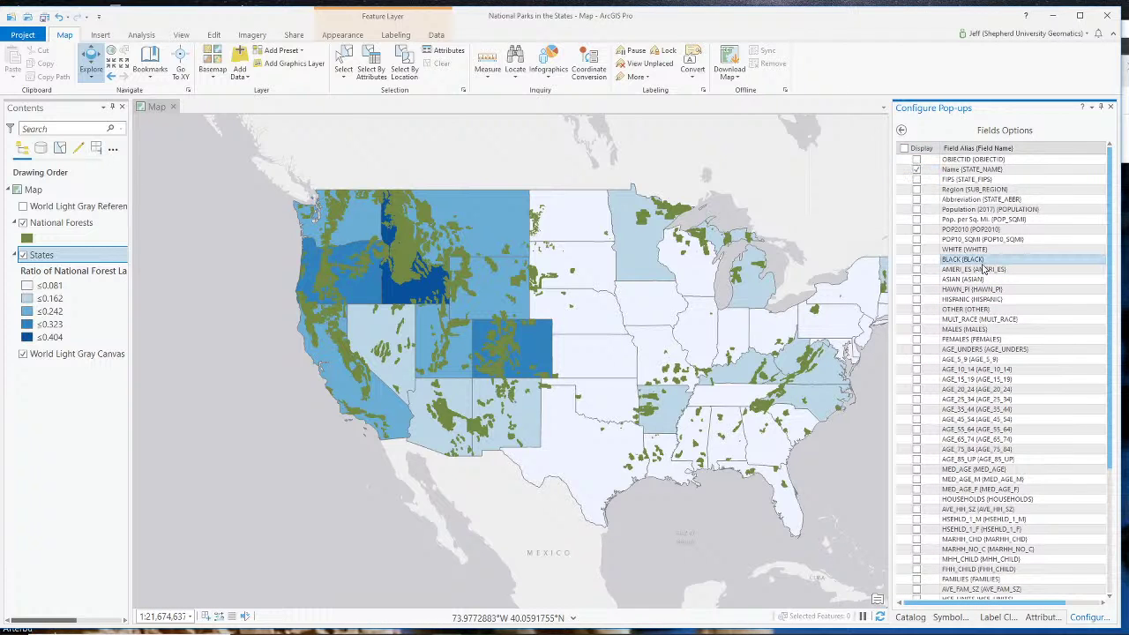
pyautogui.scroll(-5, 953, 279)
pyautogui.scroll(-1, 953, 279)
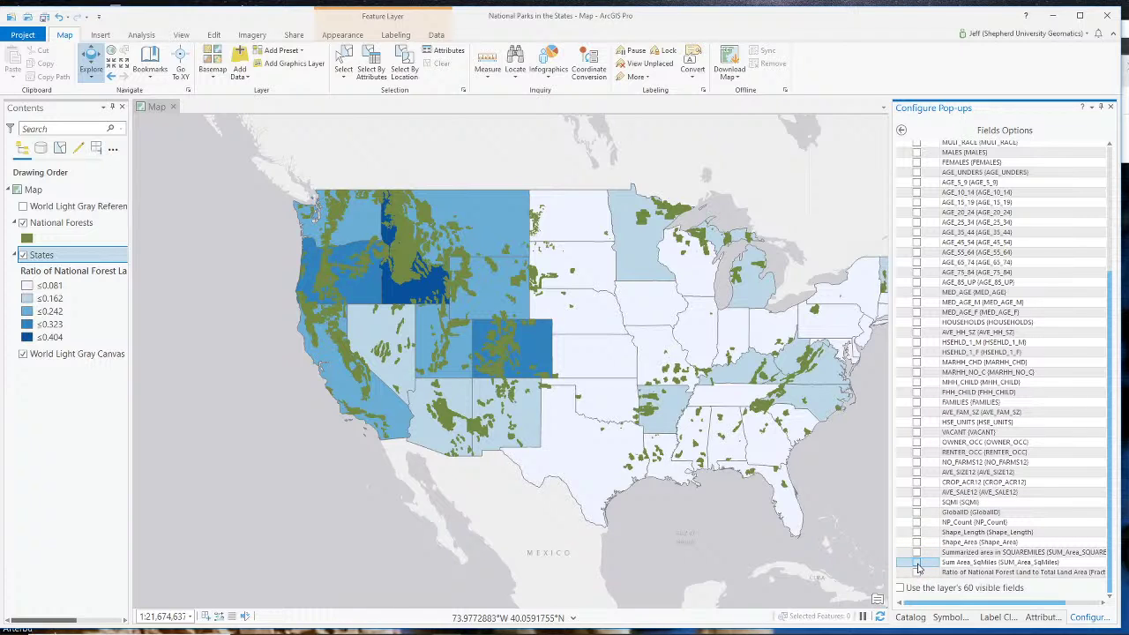
pyautogui.click(916, 564)
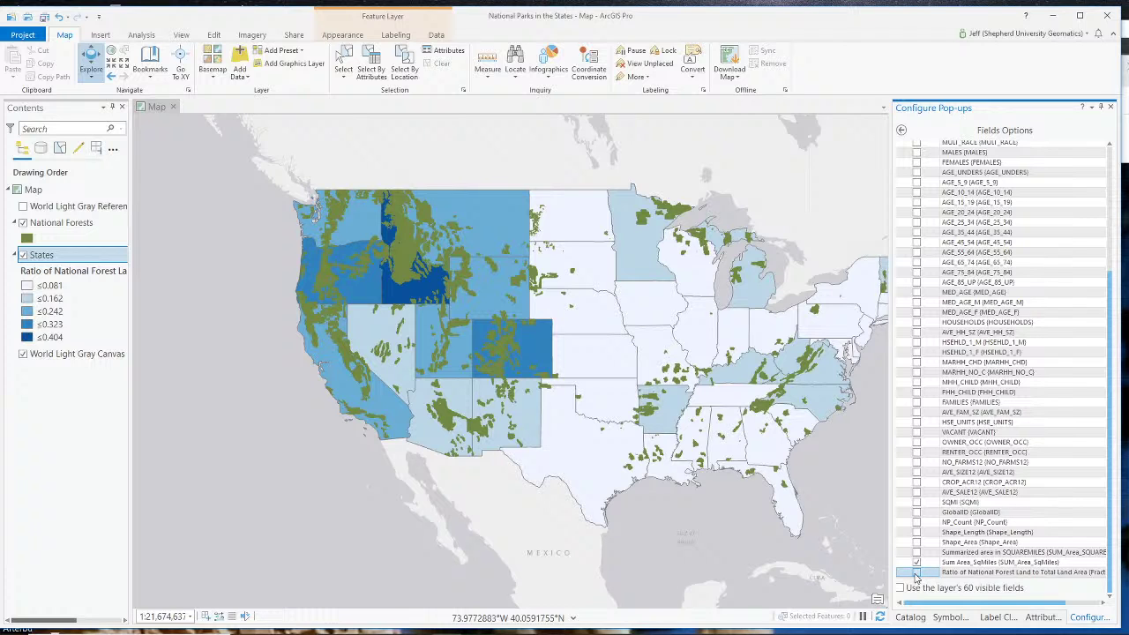
pyautogui.click(916, 502)
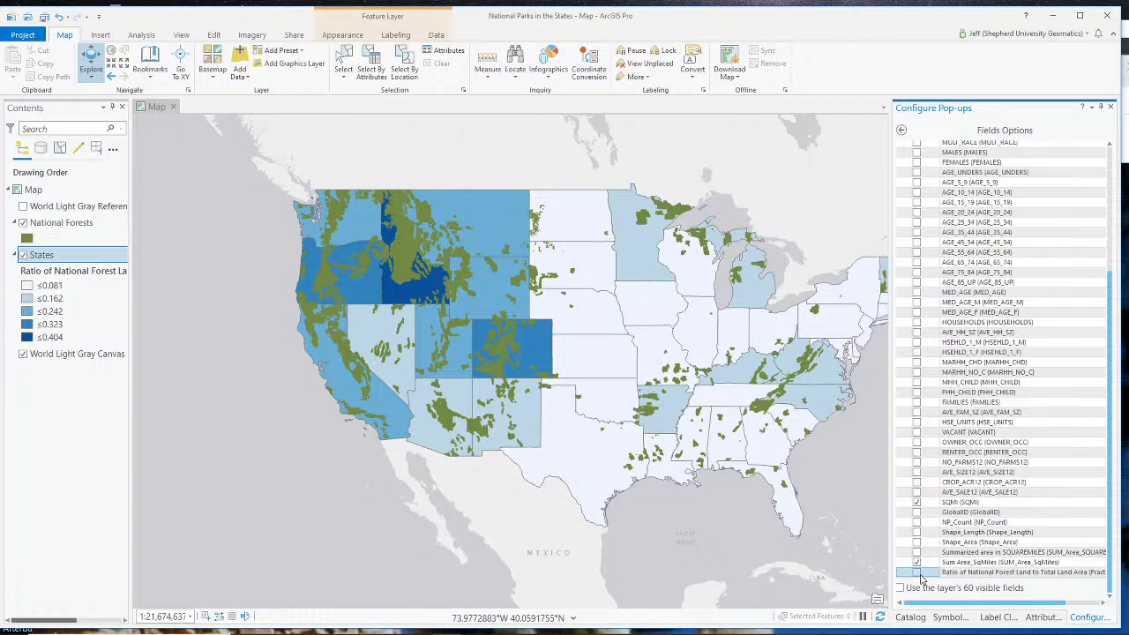
pyautogui.scroll(5, 980, 496)
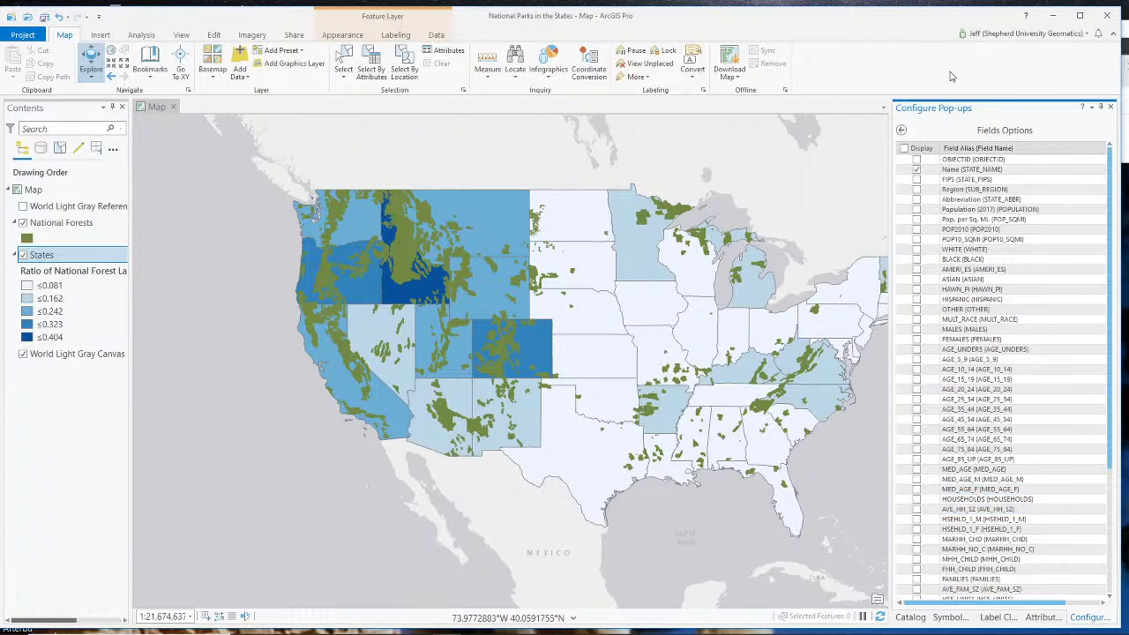
pyautogui.click(902, 130)
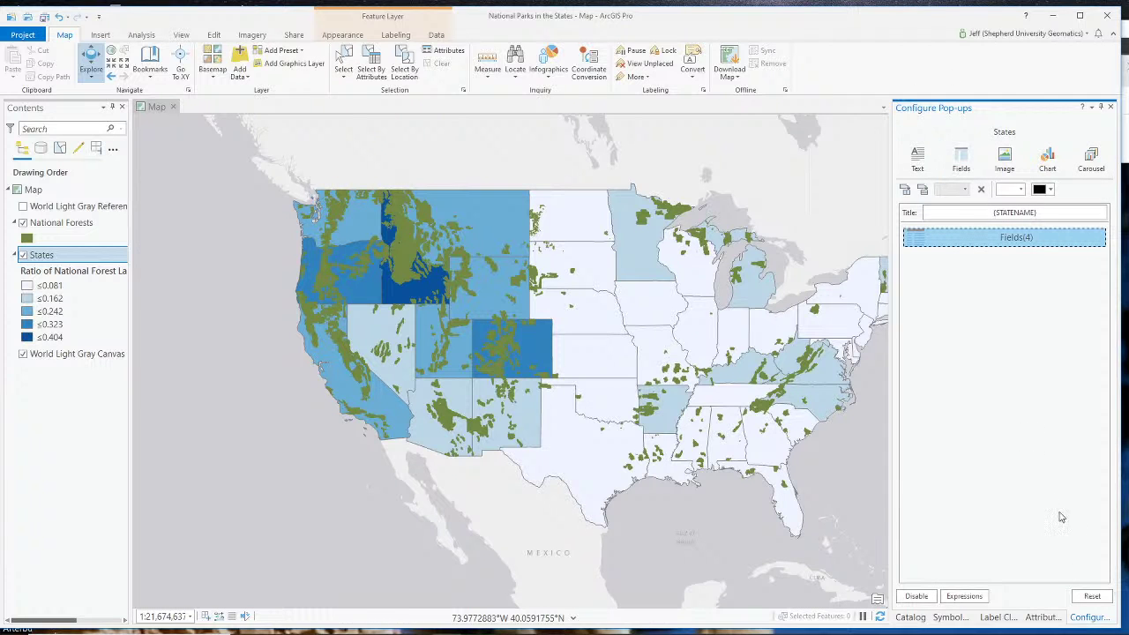
pyautogui.click(656, 316)
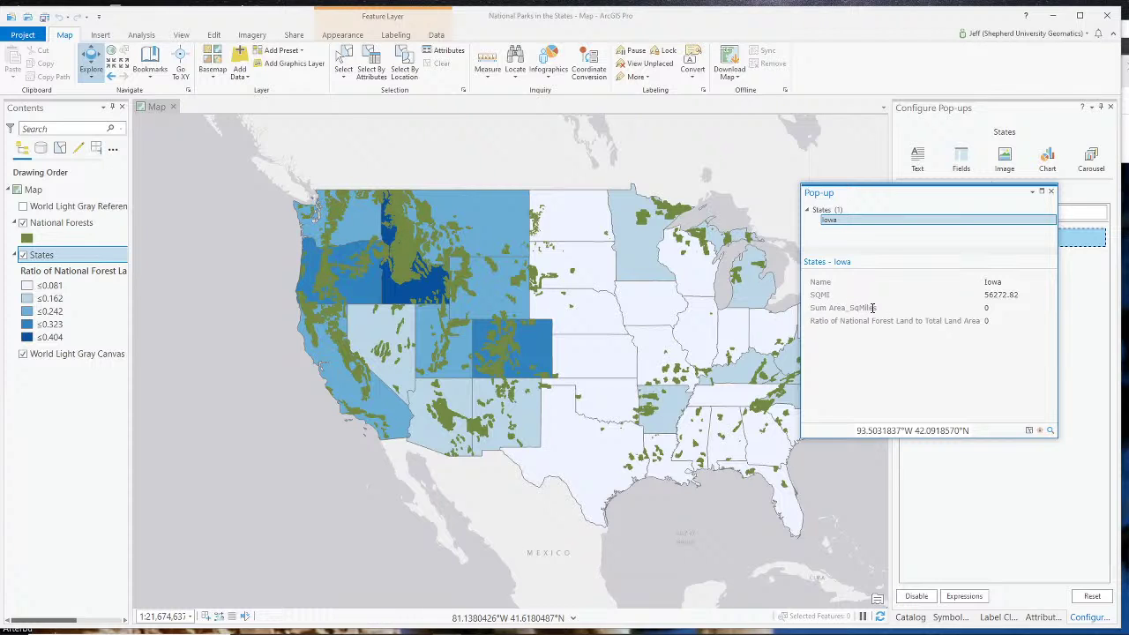
pyautogui.click(1050, 192)
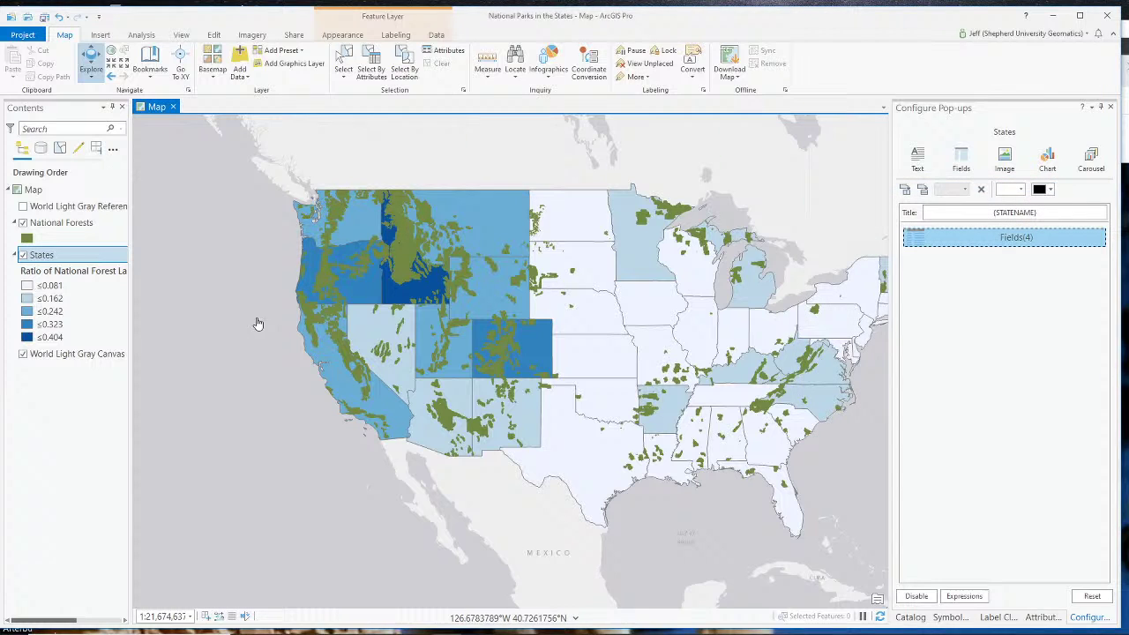
# Open the attribute table of the States layer and bring up its Fields view
pyautogui.click(35, 258)
pyautogui.rightClick(35, 257)
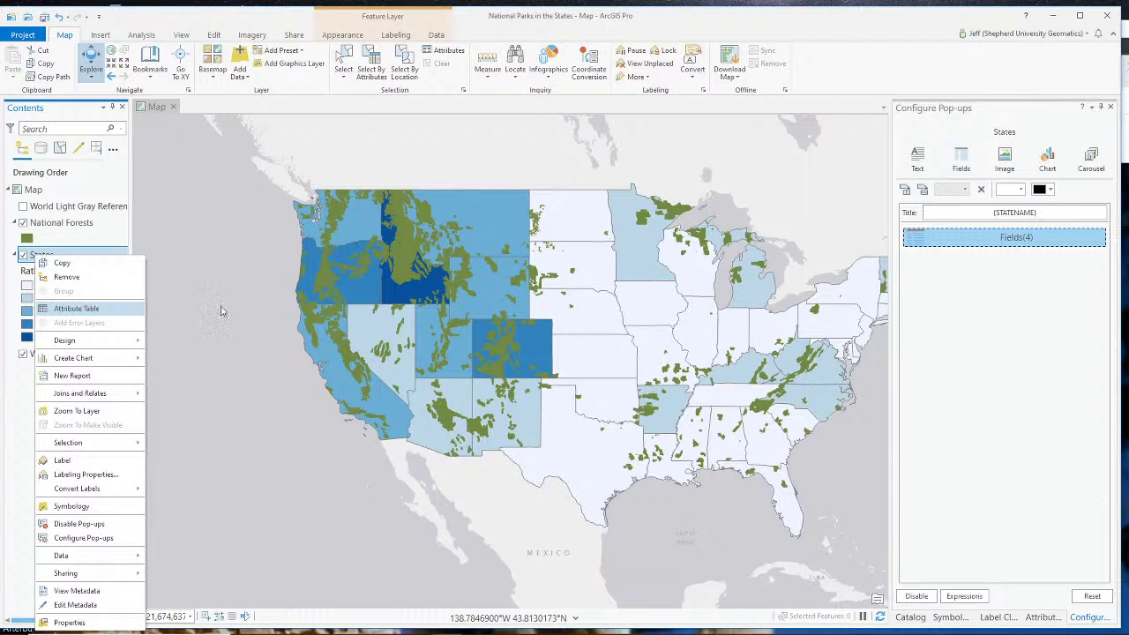
pyautogui.click(97, 309)
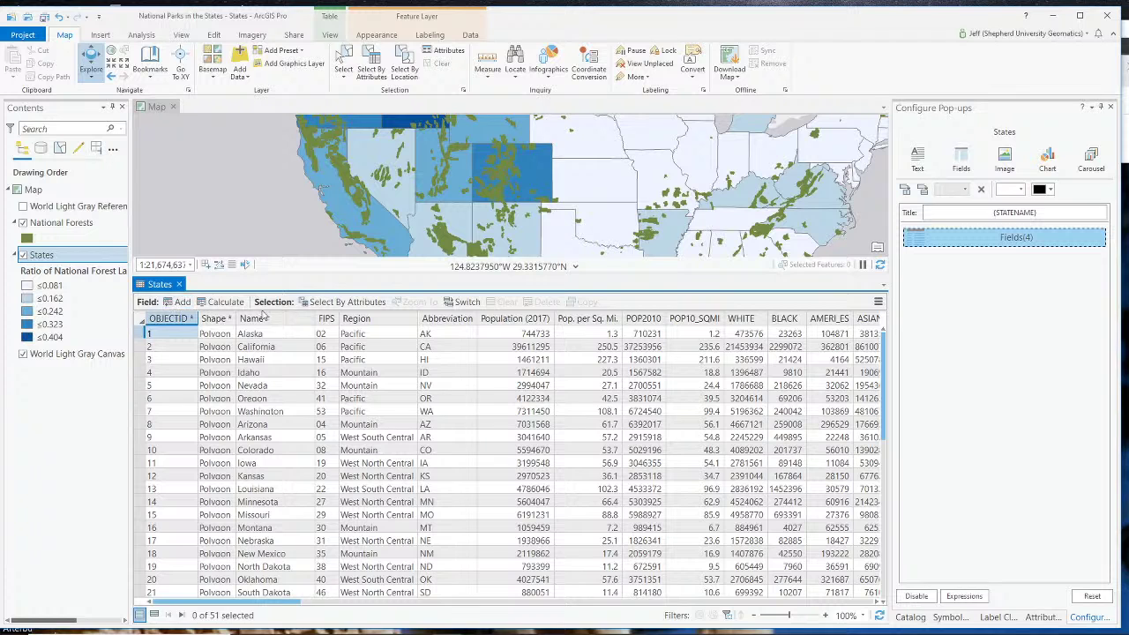
pyautogui.click(879, 302)
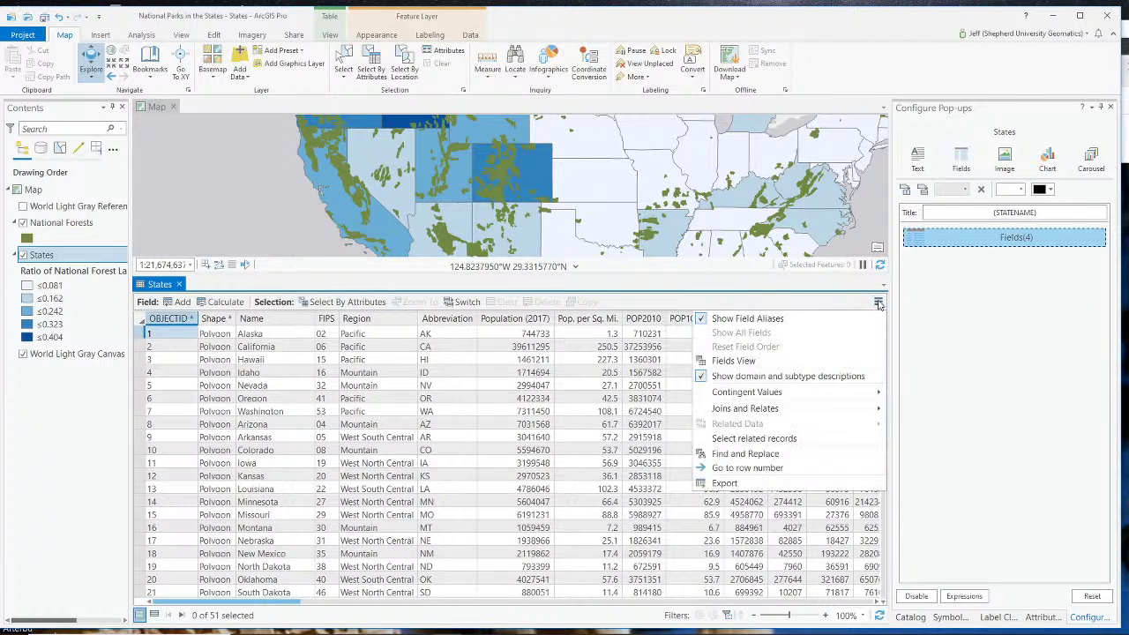
pyautogui.click(833, 362)
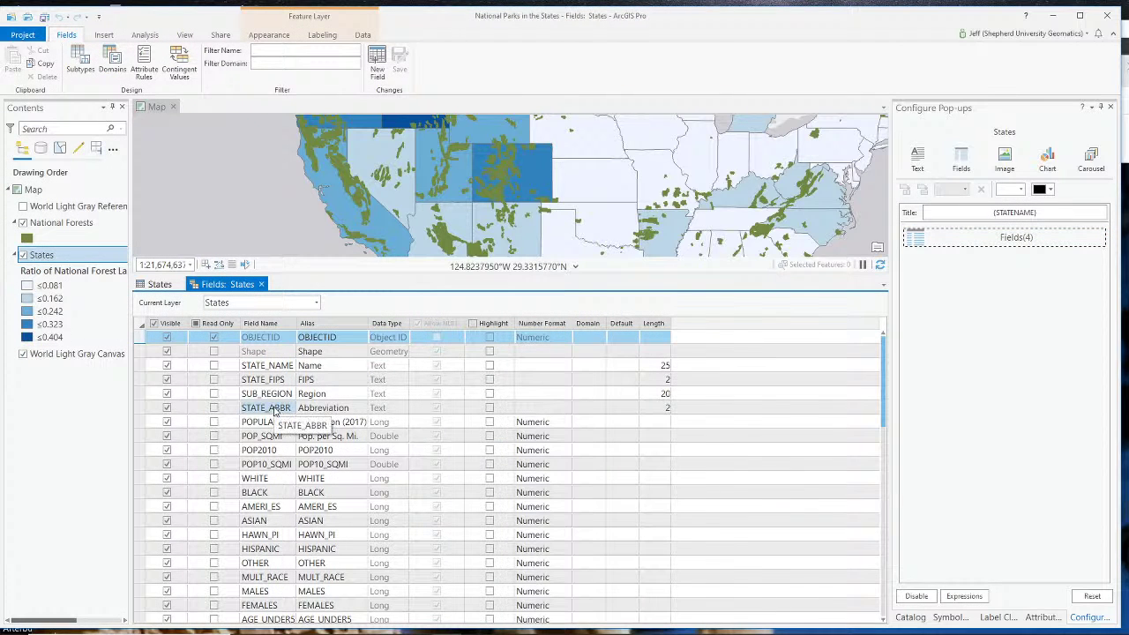
# Change the alias of the STATE_NAME field to "State Name"
pyautogui.click(304, 365)
pyautogui.click(302, 366)
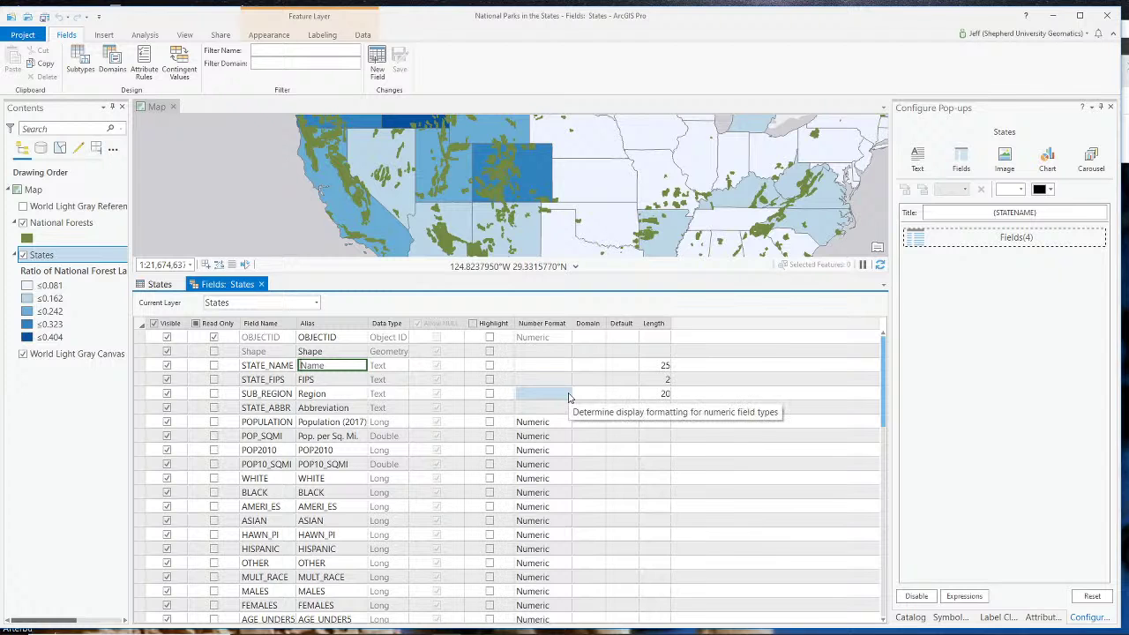
pyautogui.write('State')
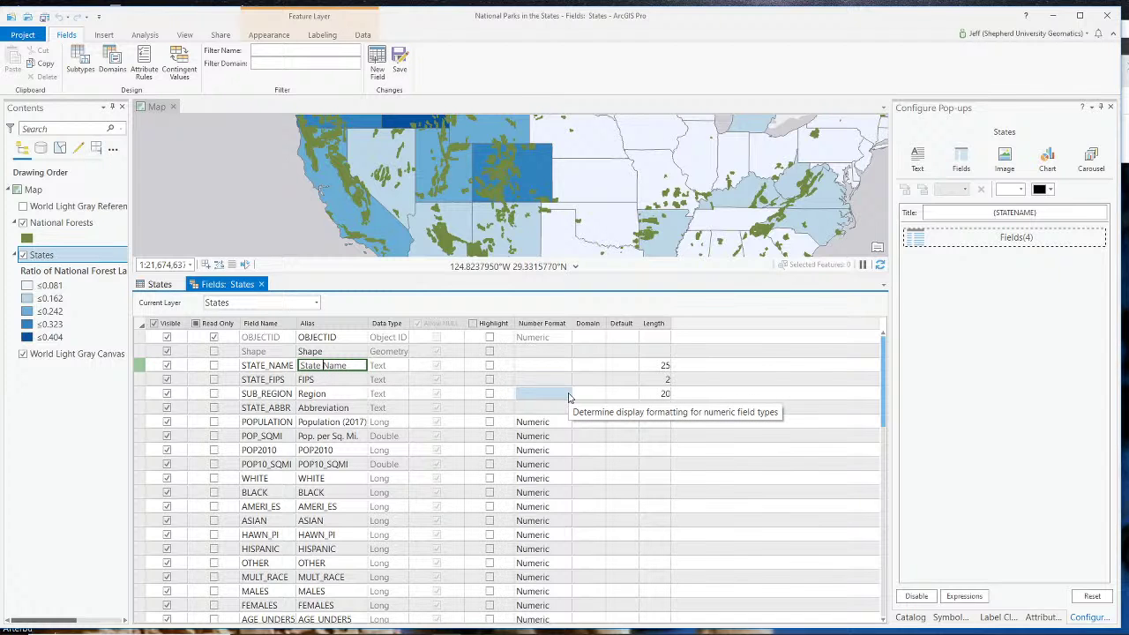
# Set the alias of the SQMI field to "State Land Area (square miles)"
pyautogui.scroll(-10, 323, 436)
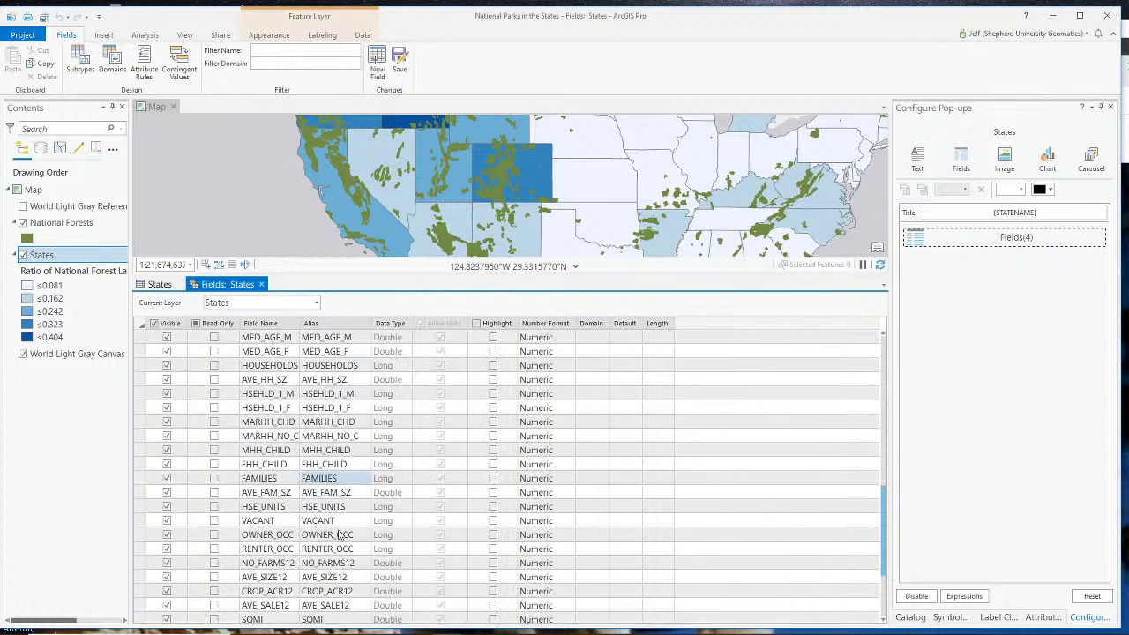
pyautogui.scroll(-3, 338, 534)
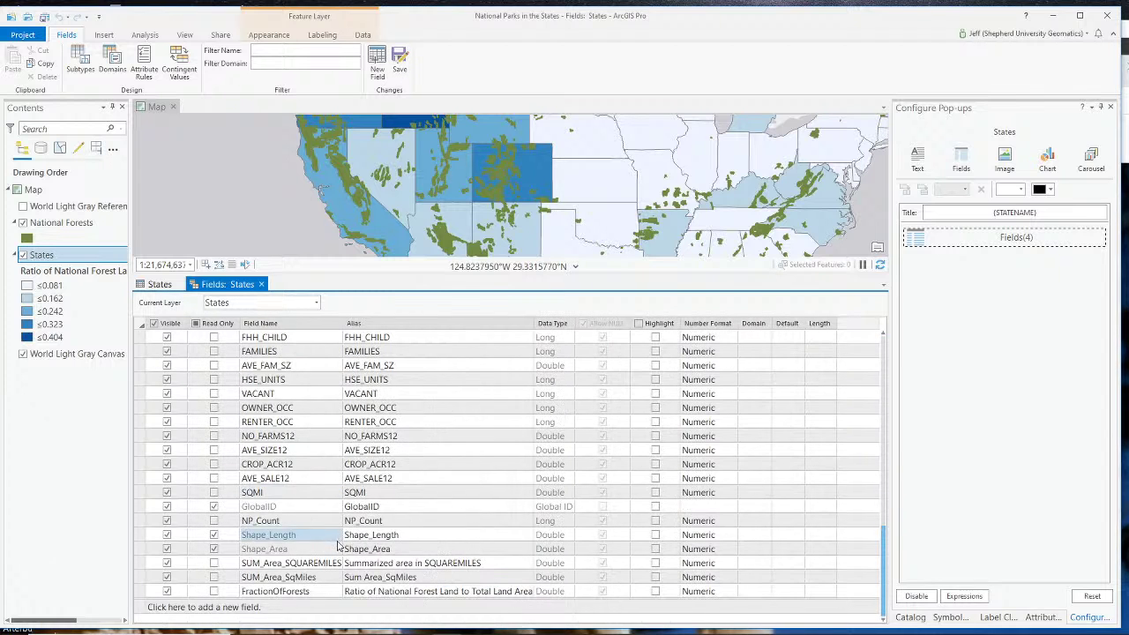
pyautogui.click(388, 493)
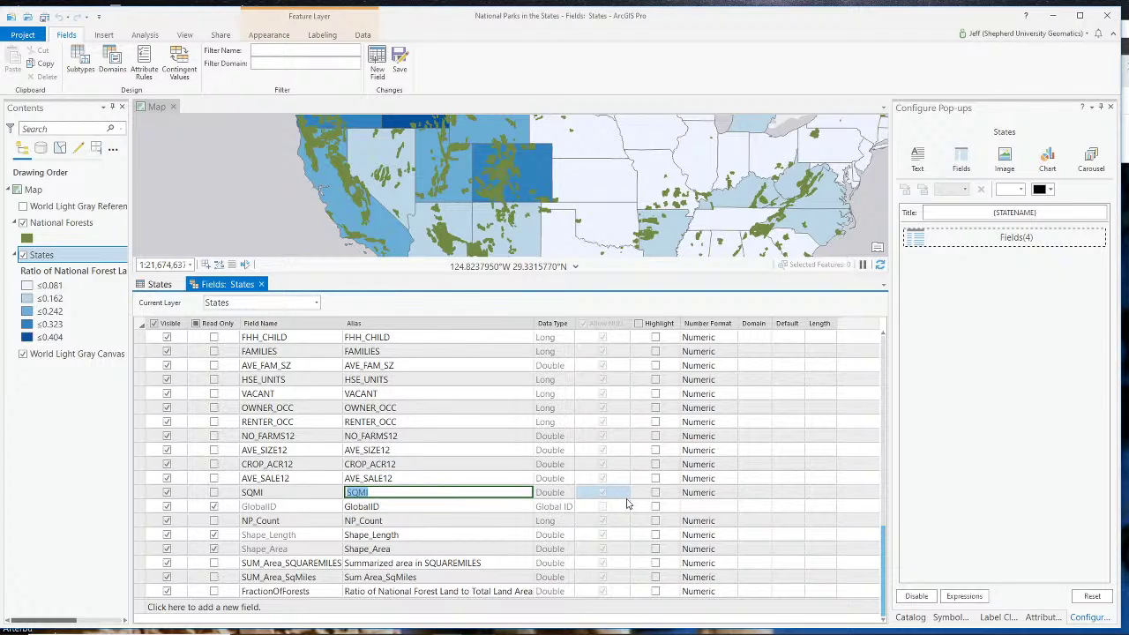
pyautogui.write('State Land Area (square mi')
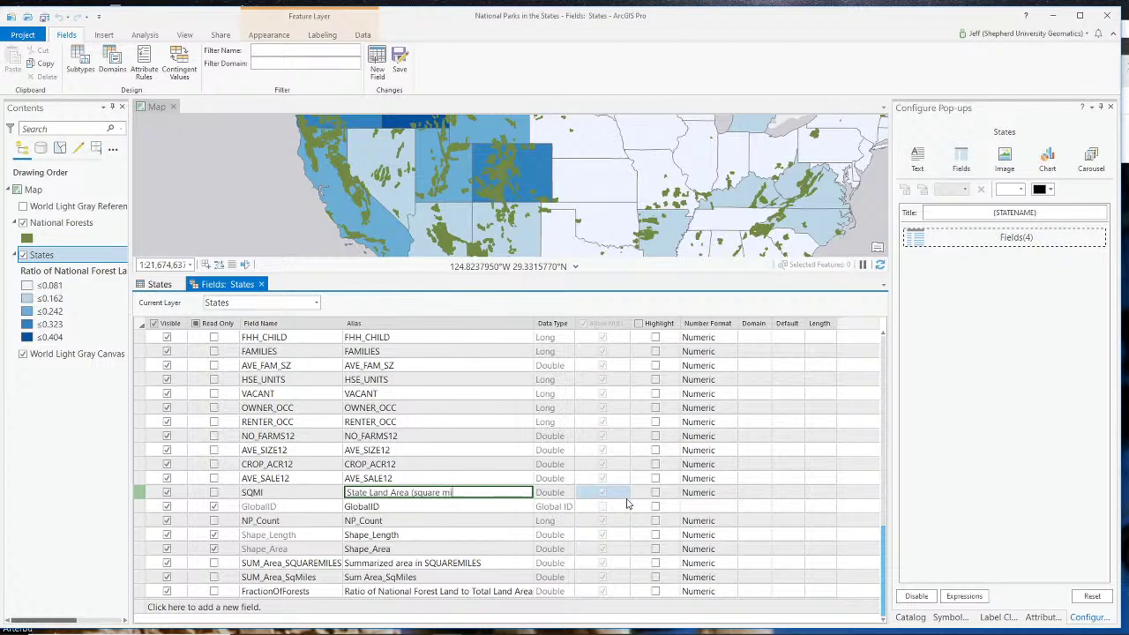
pyautogui.write('les)')
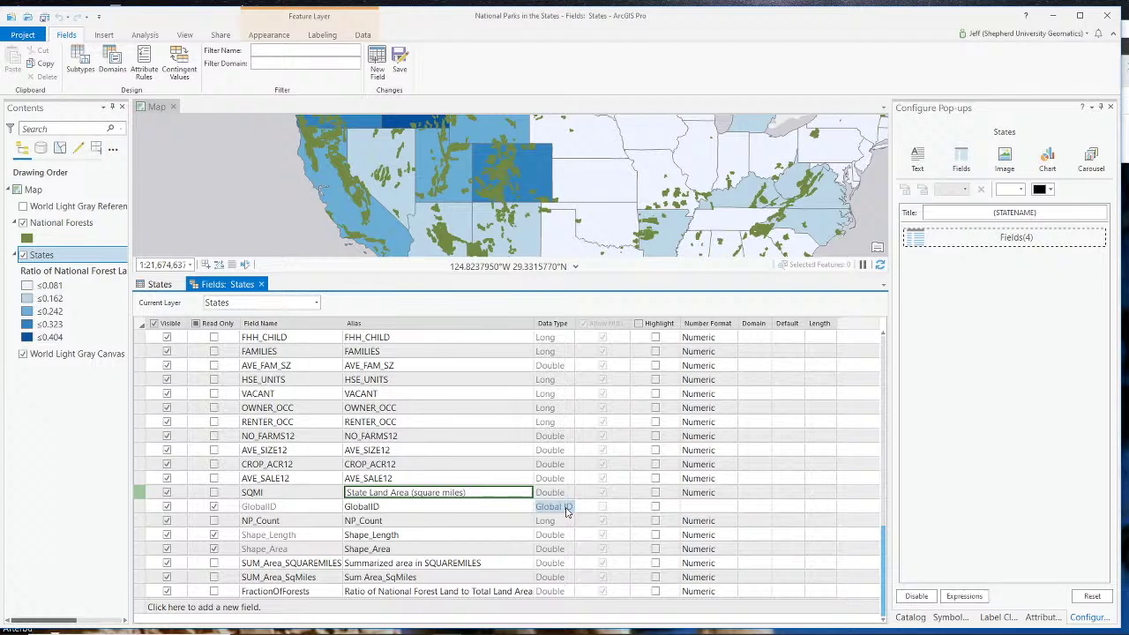
pyautogui.press('Return')
# Set the alias of the SUM_Area_SqMiles field to "National Forest Land Area (square miles)"
pyautogui.click(457, 578)
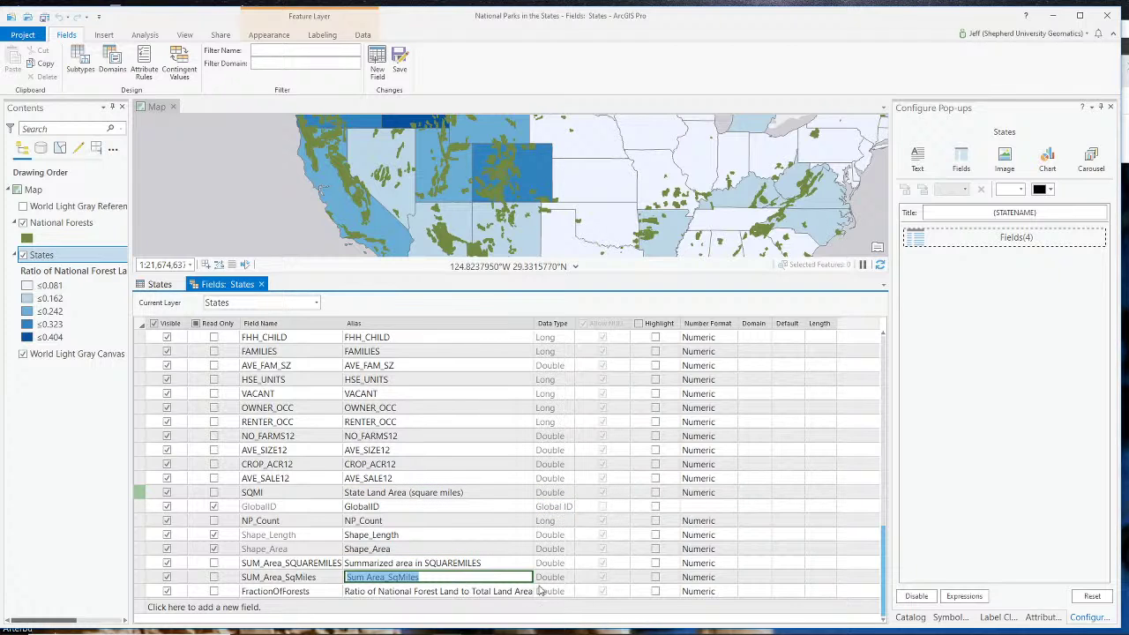
pyautogui.write('National Forest Land')
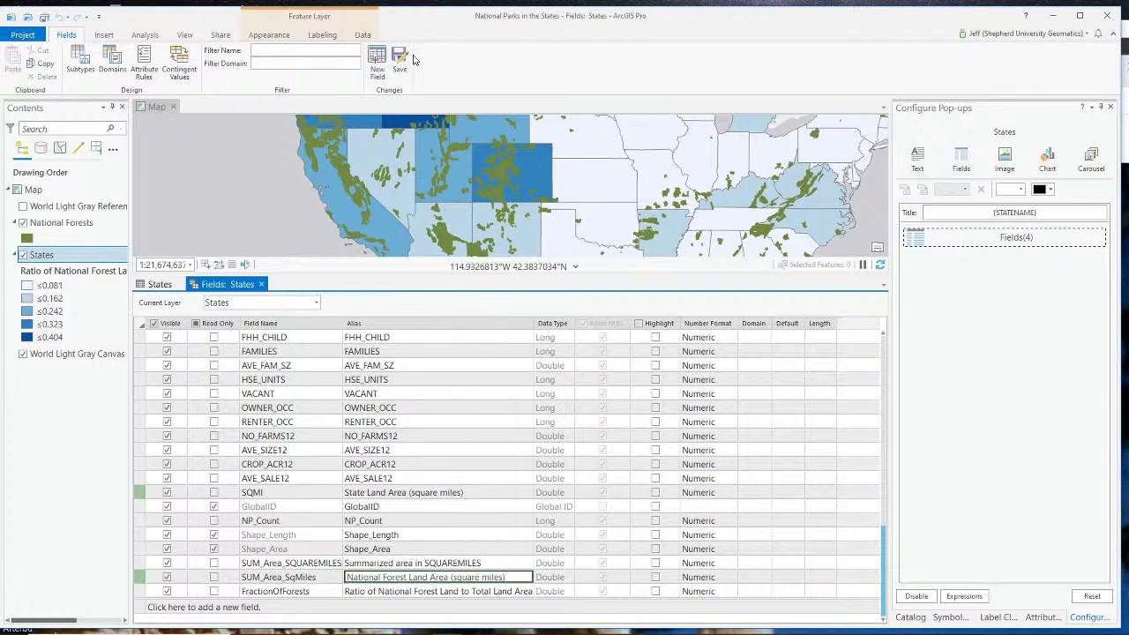
# Save the alias changes and close the Fields view and the attribute table of the States layer
pyautogui.click(406, 62)
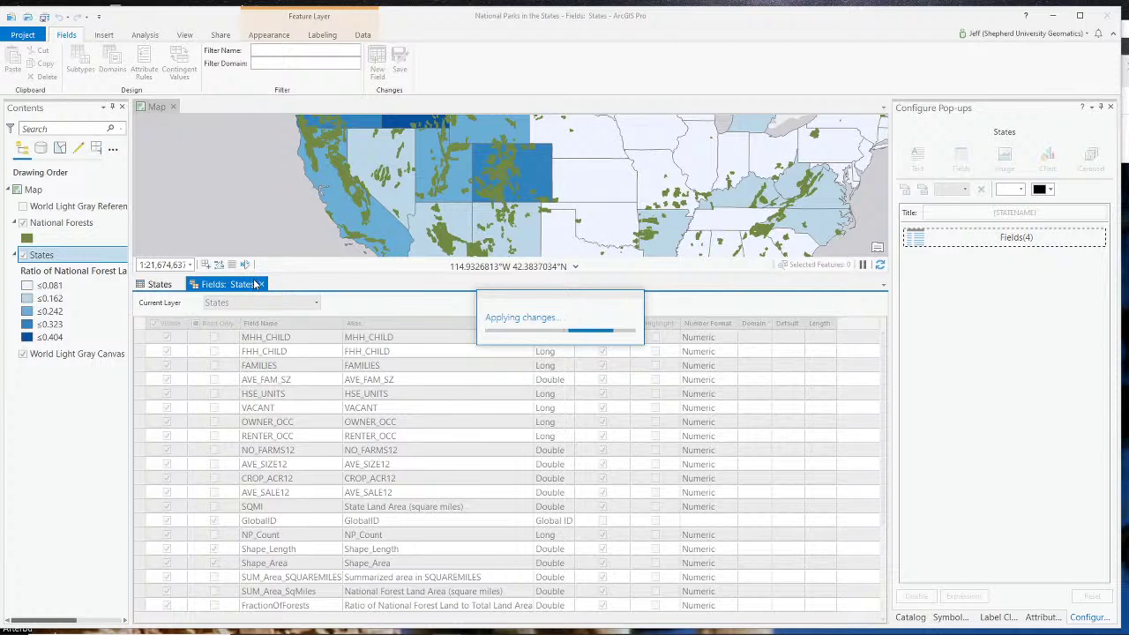
pyautogui.click(262, 287)
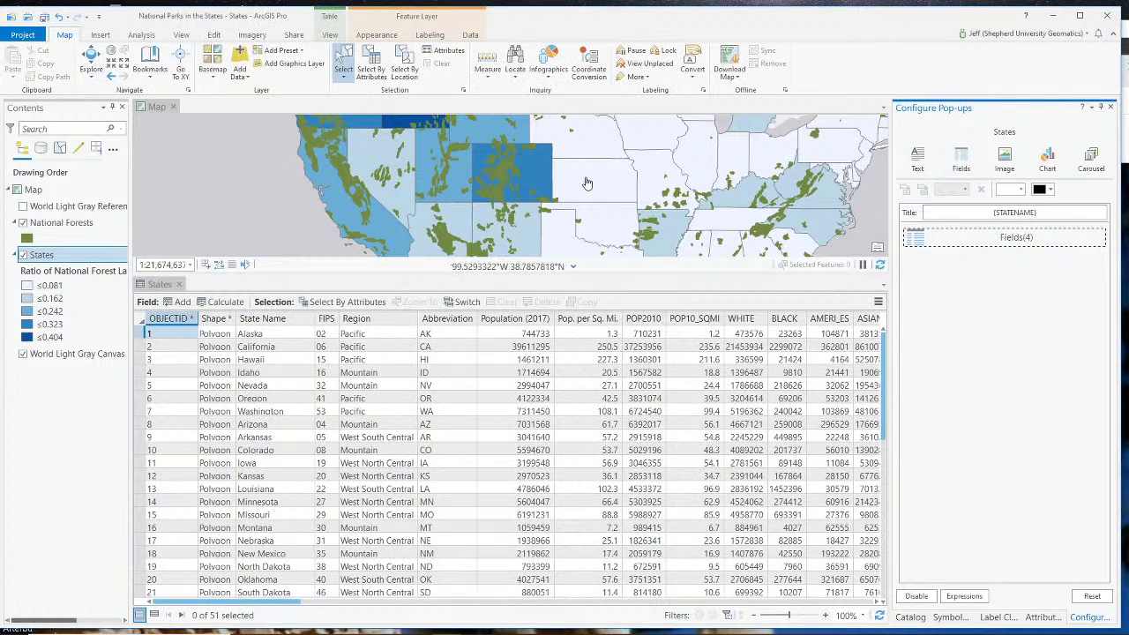
pyautogui.click(185, 288)
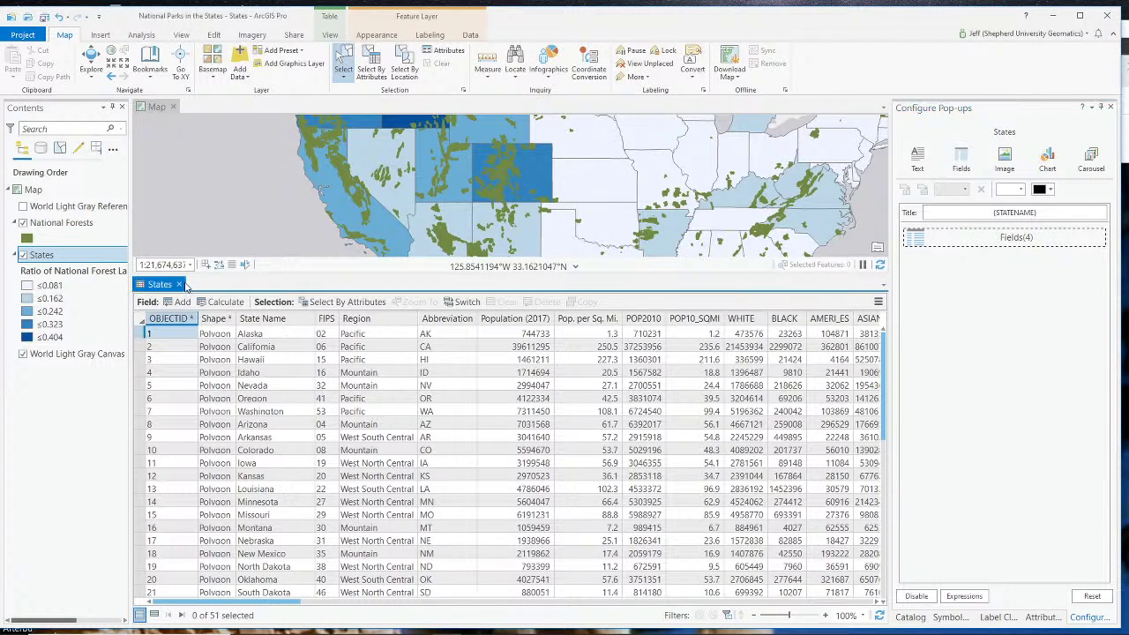
pyautogui.click(179, 284)
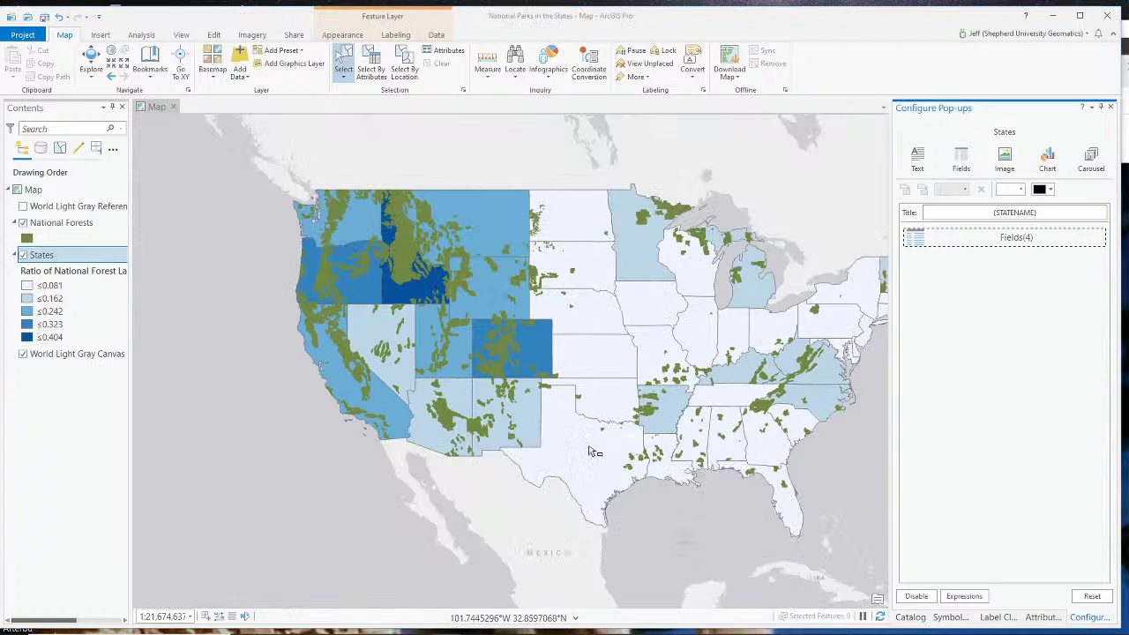
# Explore the pop-ups of New Mexico and of a national forest in Colorado to check their fields
pyautogui.click(530, 415)
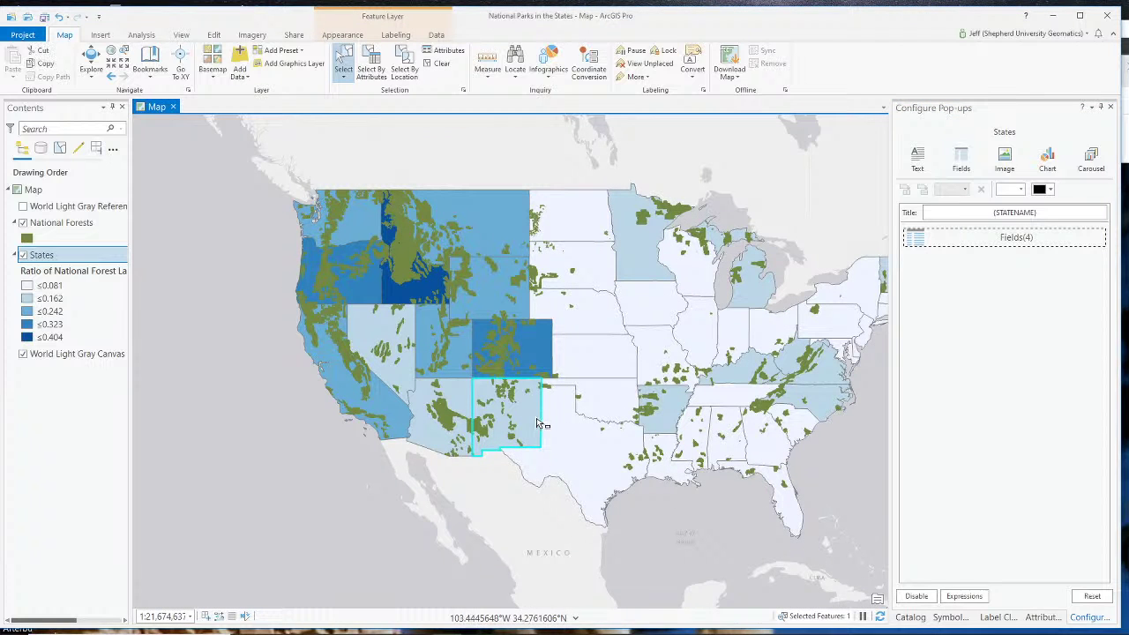
pyautogui.click(91, 62)
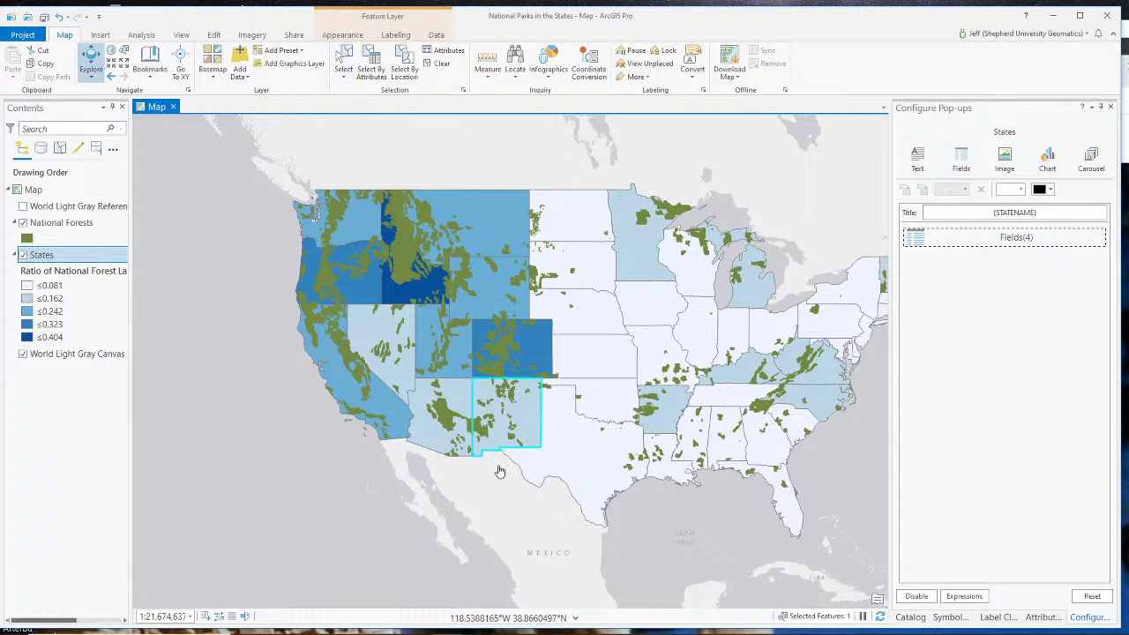
pyautogui.click(530, 417)
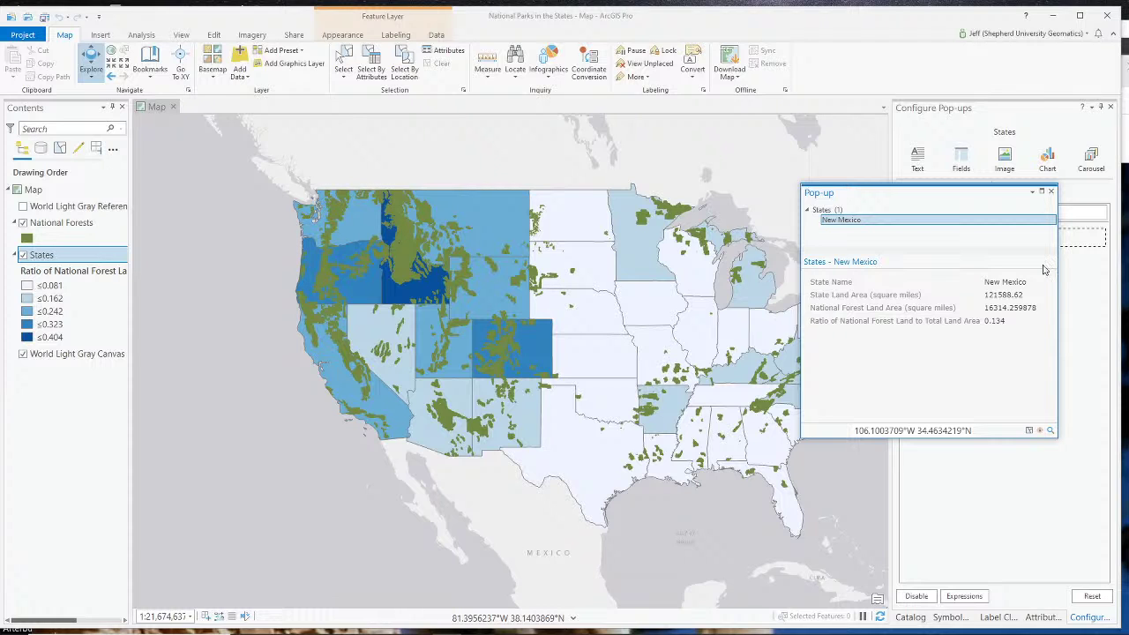
pyautogui.click(496, 338)
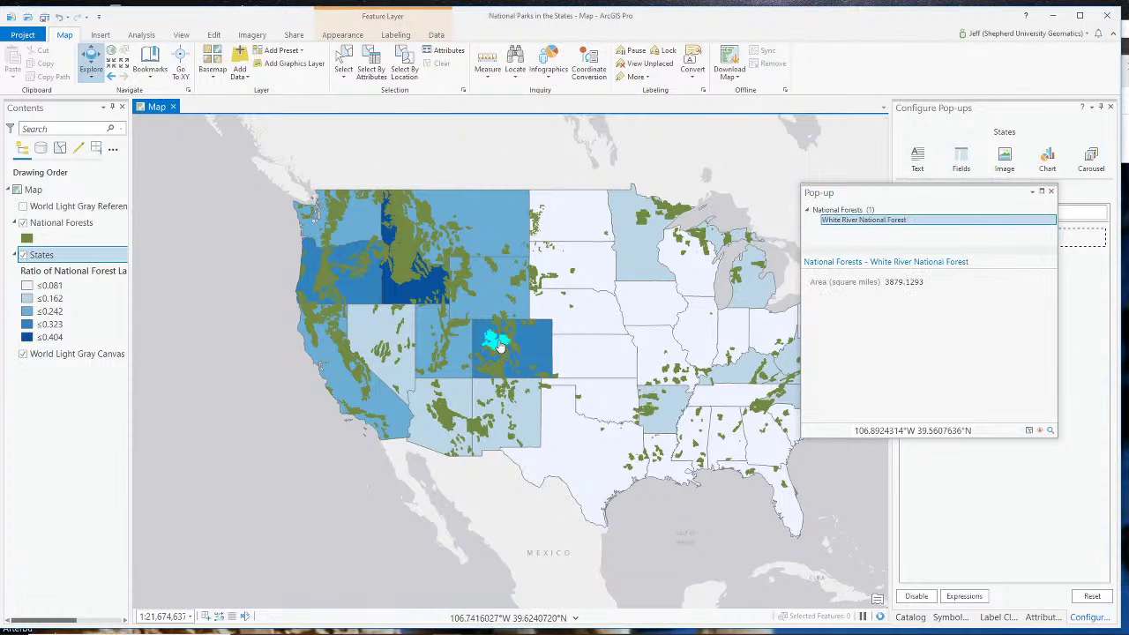
pyautogui.click(1051, 191)
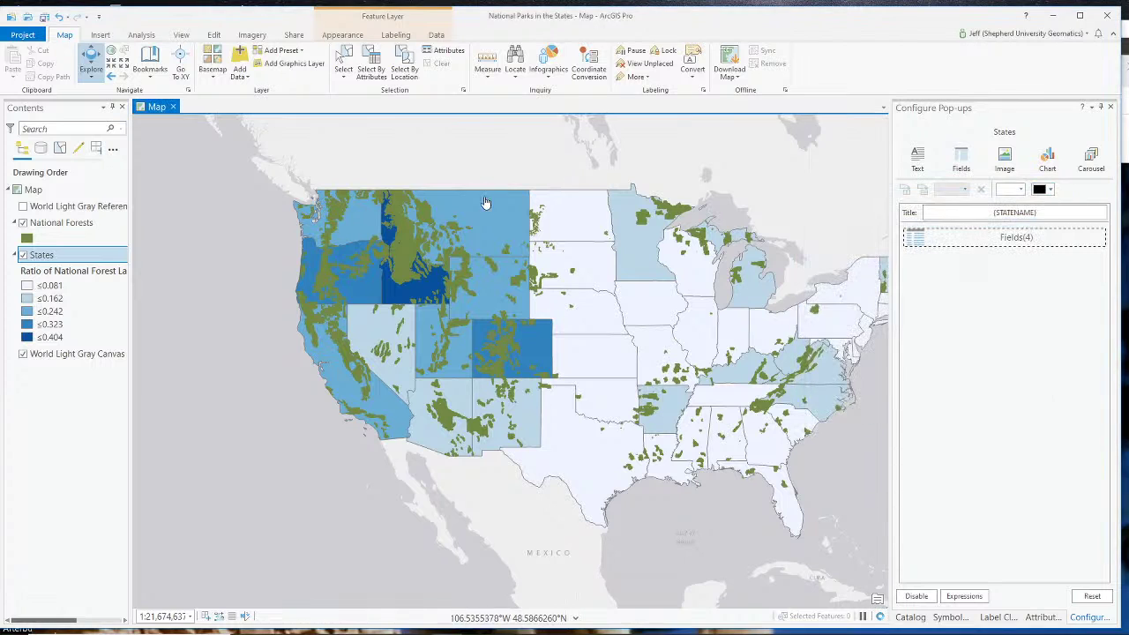
pyautogui.click(53, 256)
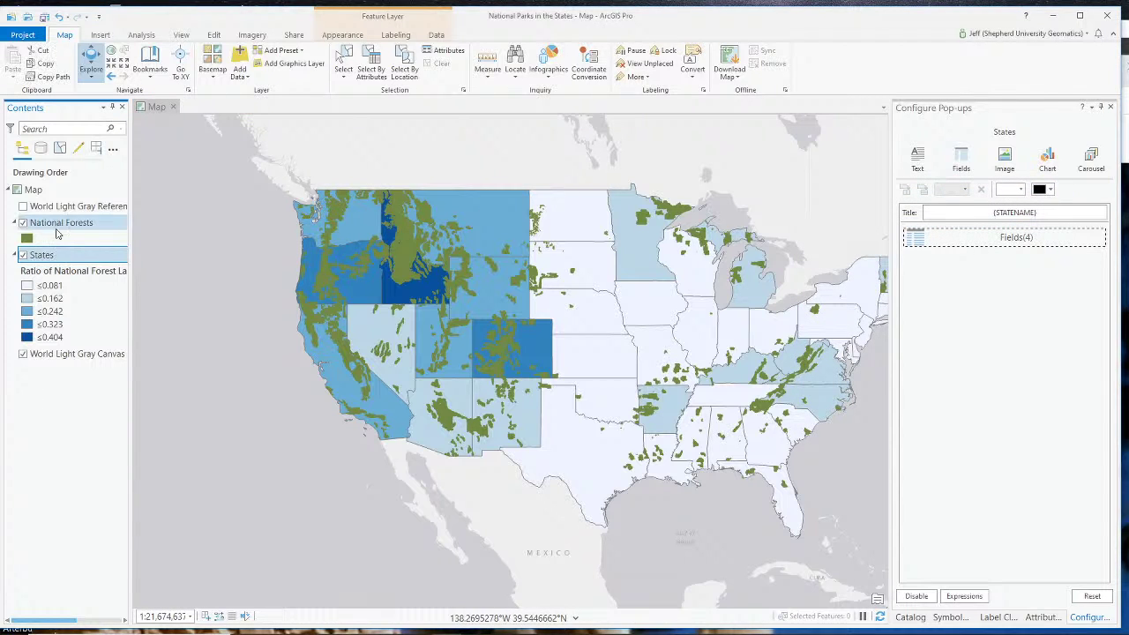
pyautogui.click(61, 224)
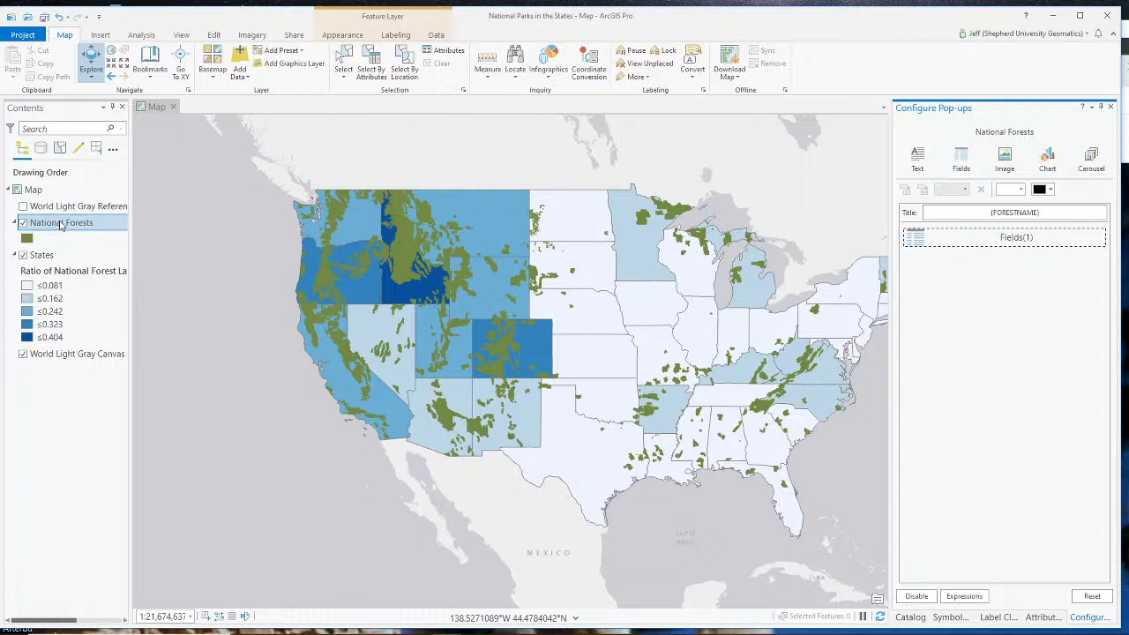
pyautogui.rightClick(62, 223)
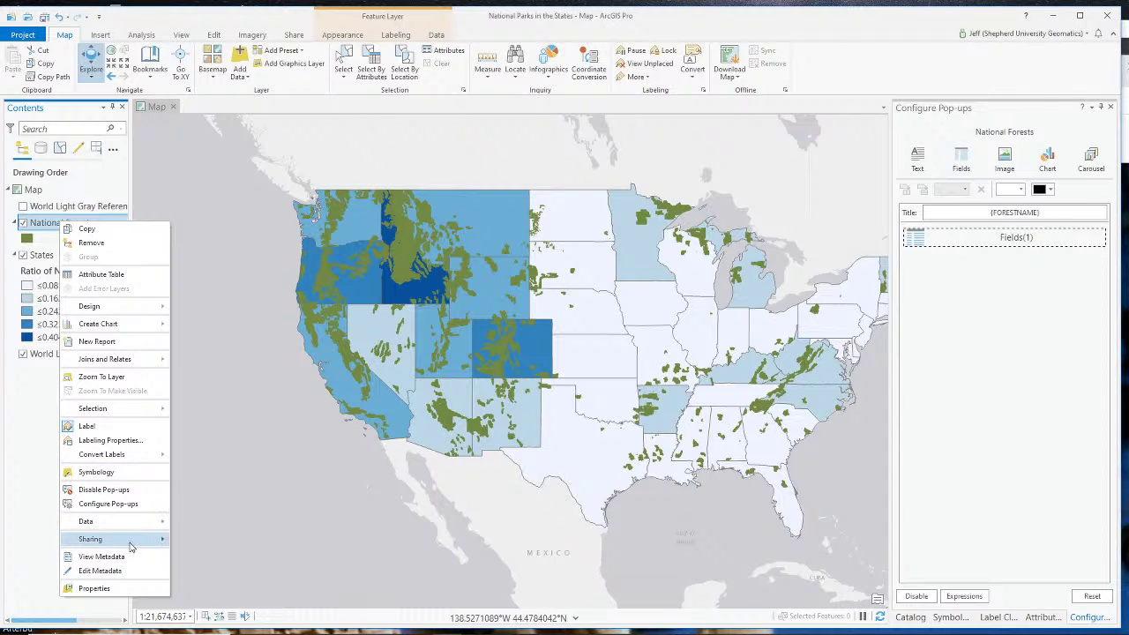
pyautogui.moveTo(130, 543)
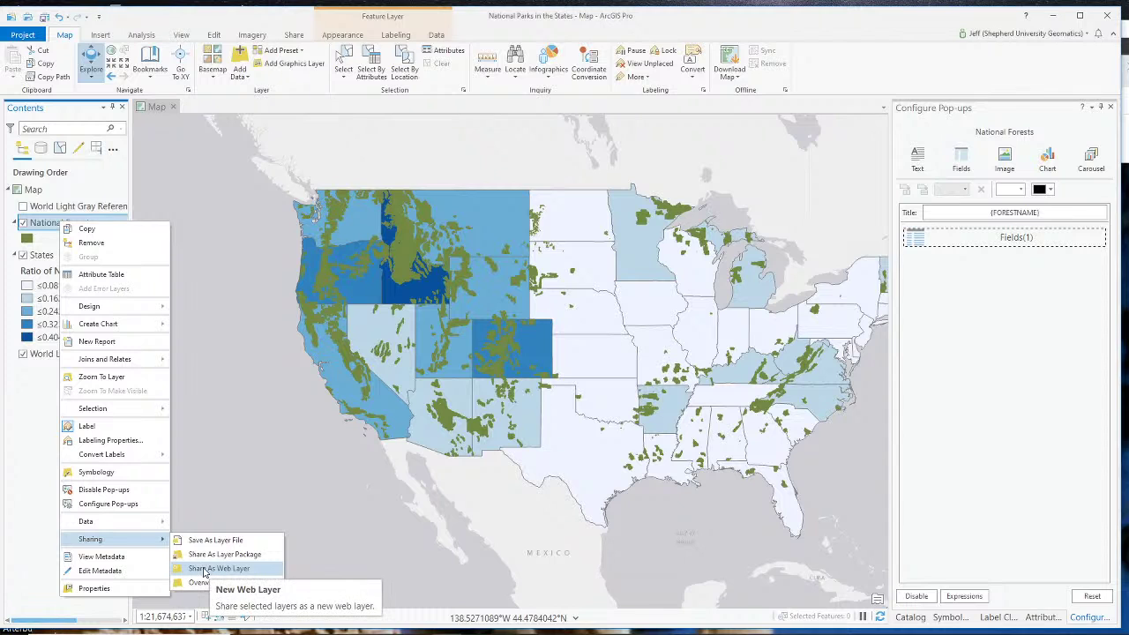
pyautogui.click(233, 570)
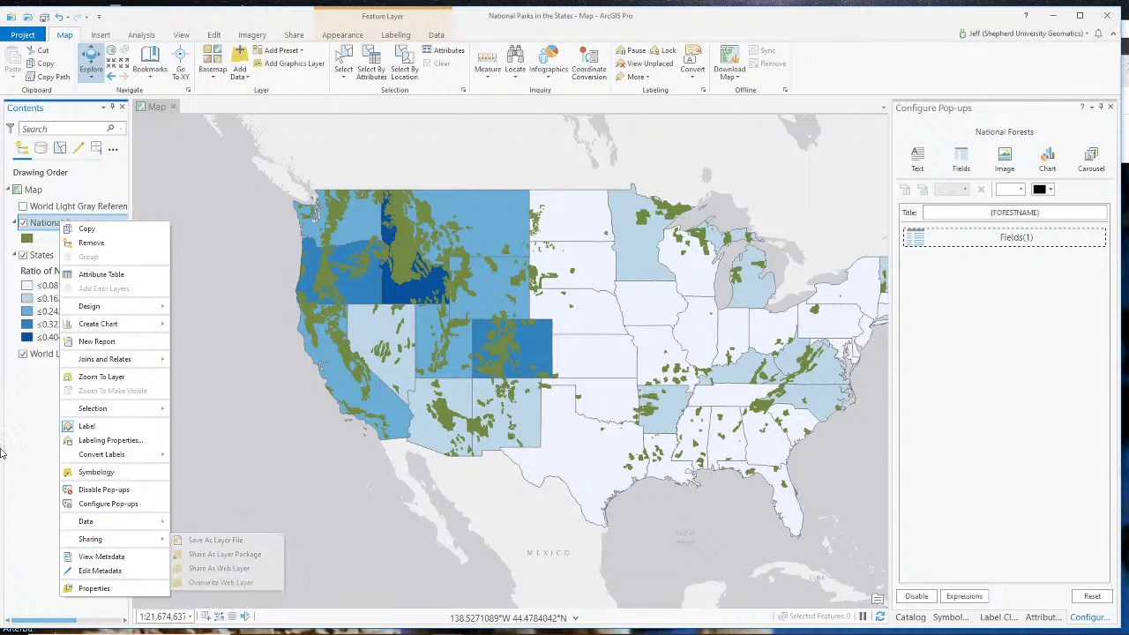
pyautogui.click(297, 34)
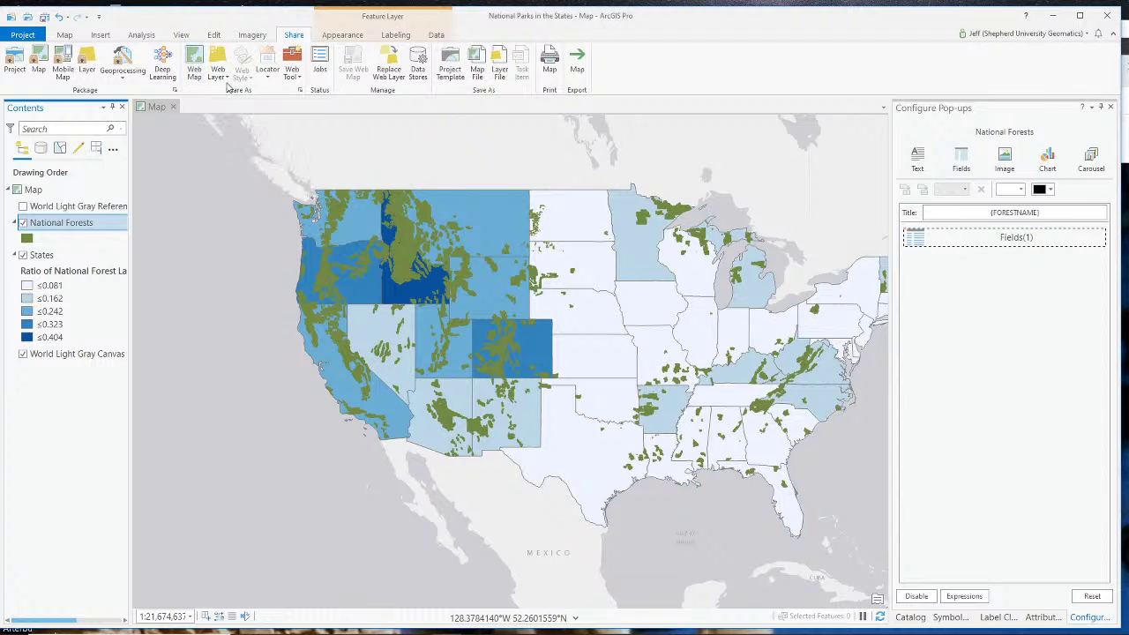
pyautogui.click(191, 69)
pyautogui.rightClick(65, 228)
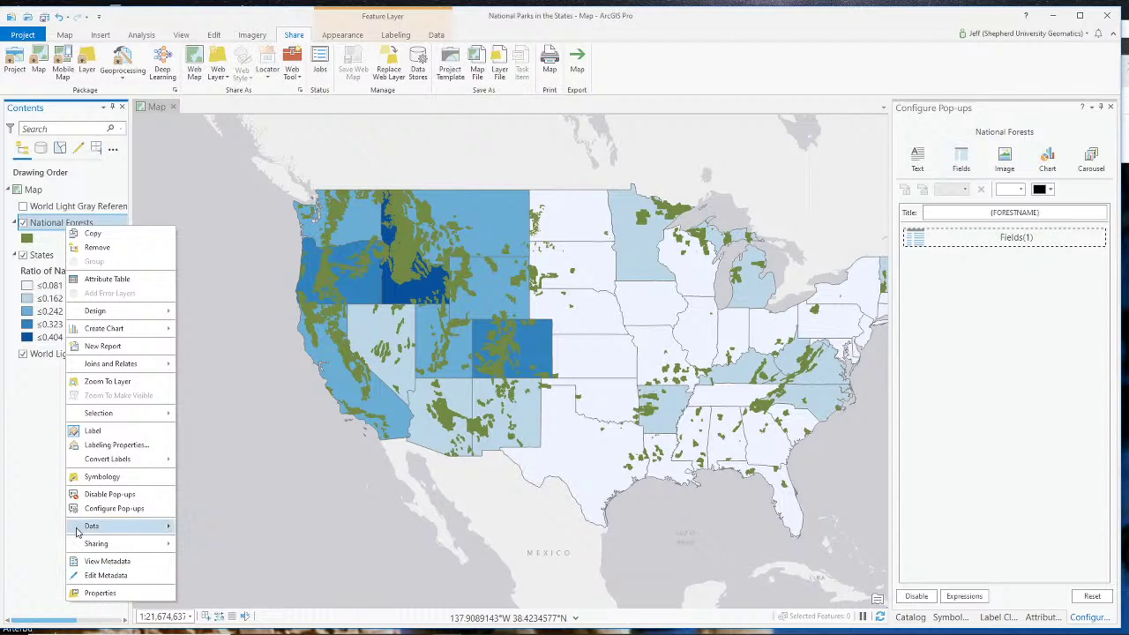
pyautogui.press('Escape')
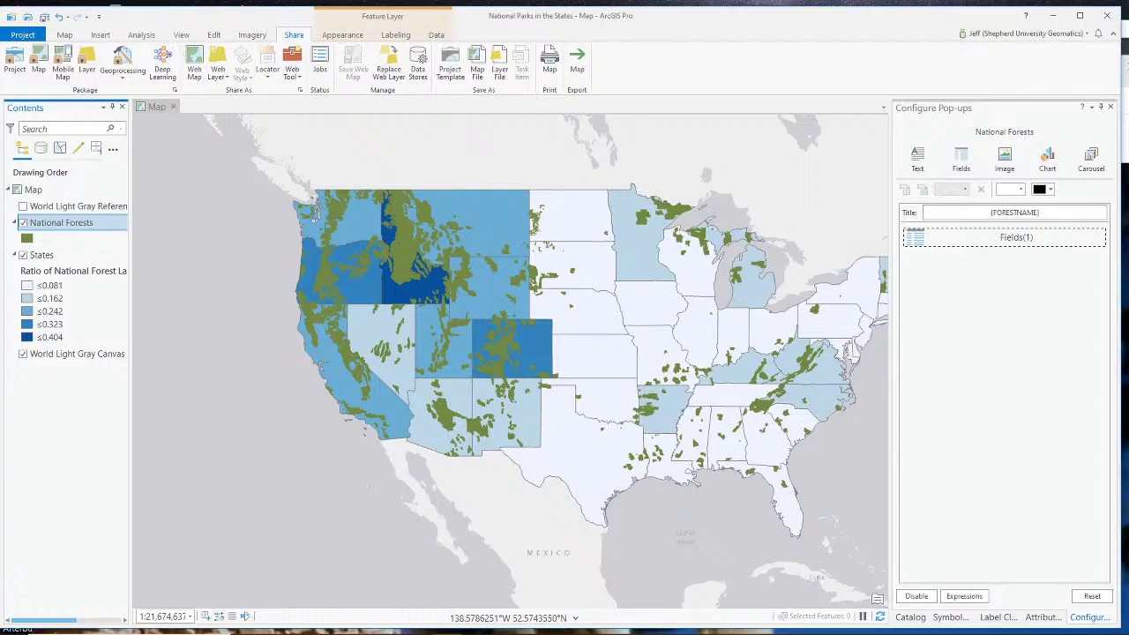
pyautogui.hotkey('alt', 'Tab')
pyautogui.scroll(3, 714, 522)
pyautogui.click(718, 538)
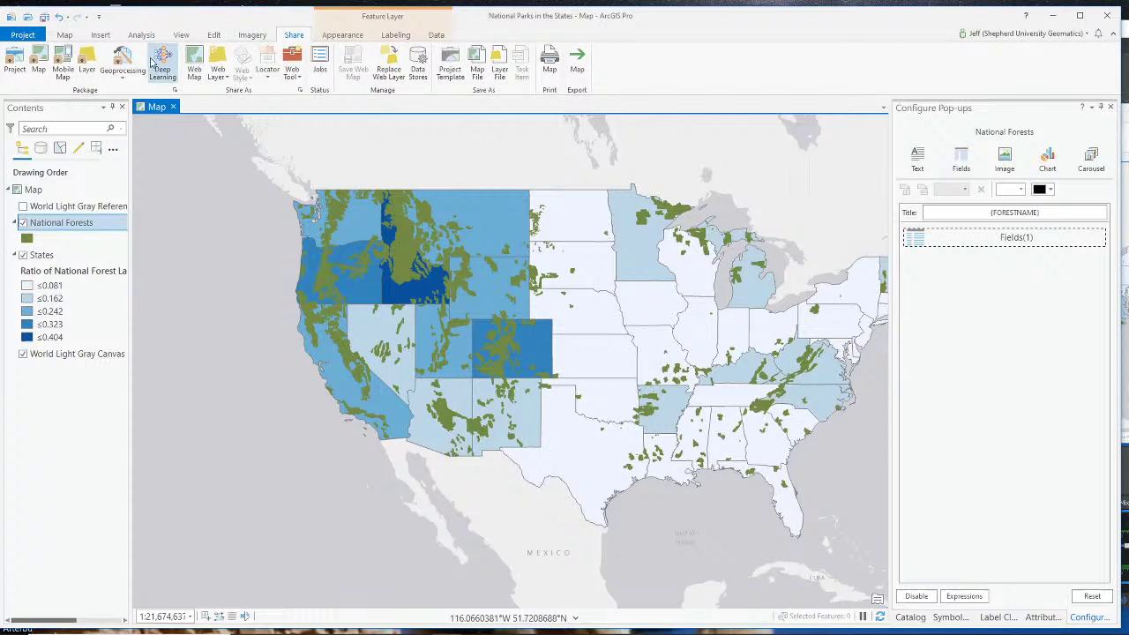
# Start sharing the map as a web map and name it "Our National Forests"
pyautogui.click(196, 72)
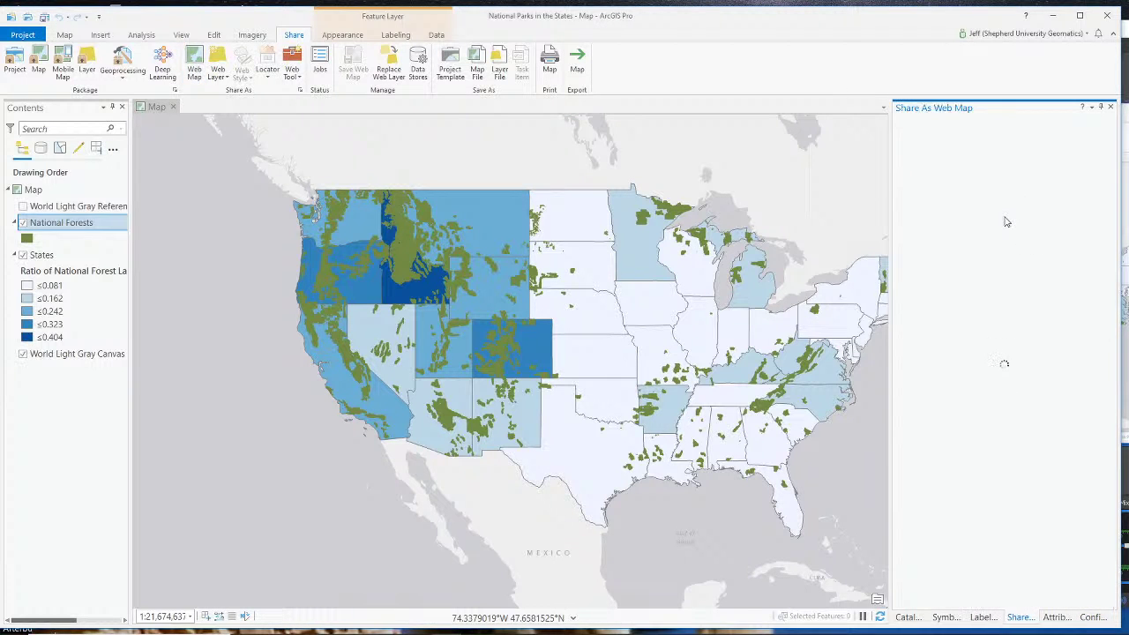
pyautogui.click(941, 197)
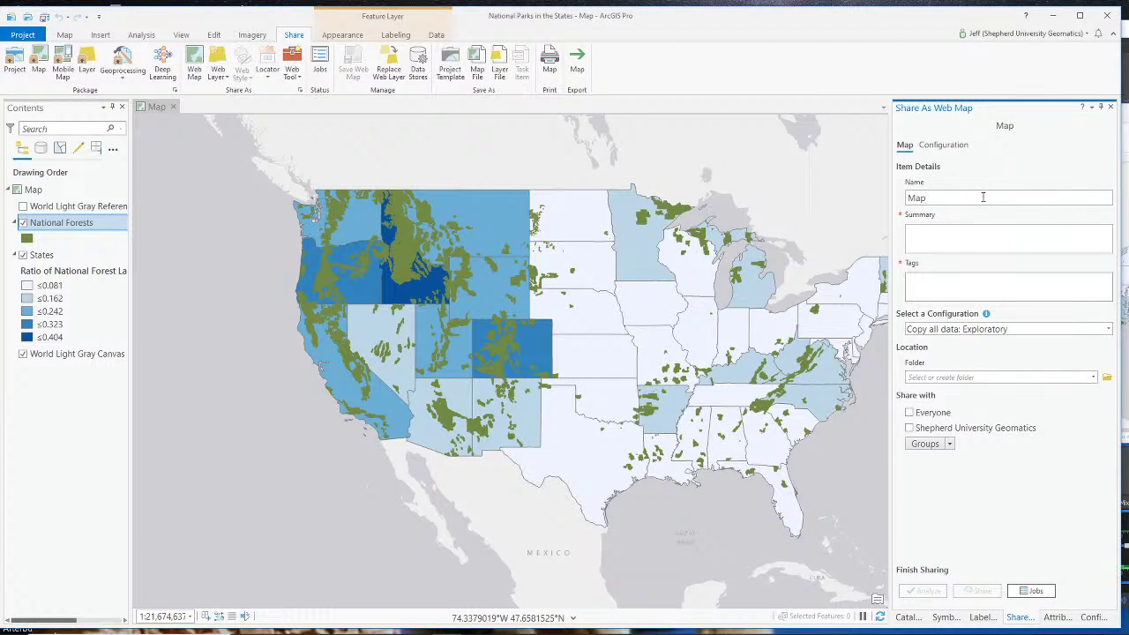
pyautogui.hotkey('ctrl', 'a')
pyautogui.write('Natio')
pyautogui.write('Ou')
pyautogui.write('r National F')
# Enter the summary "national forests and the fraction of each state that is land within national forests" and the tag "national forests"
pyautogui.write('natio')
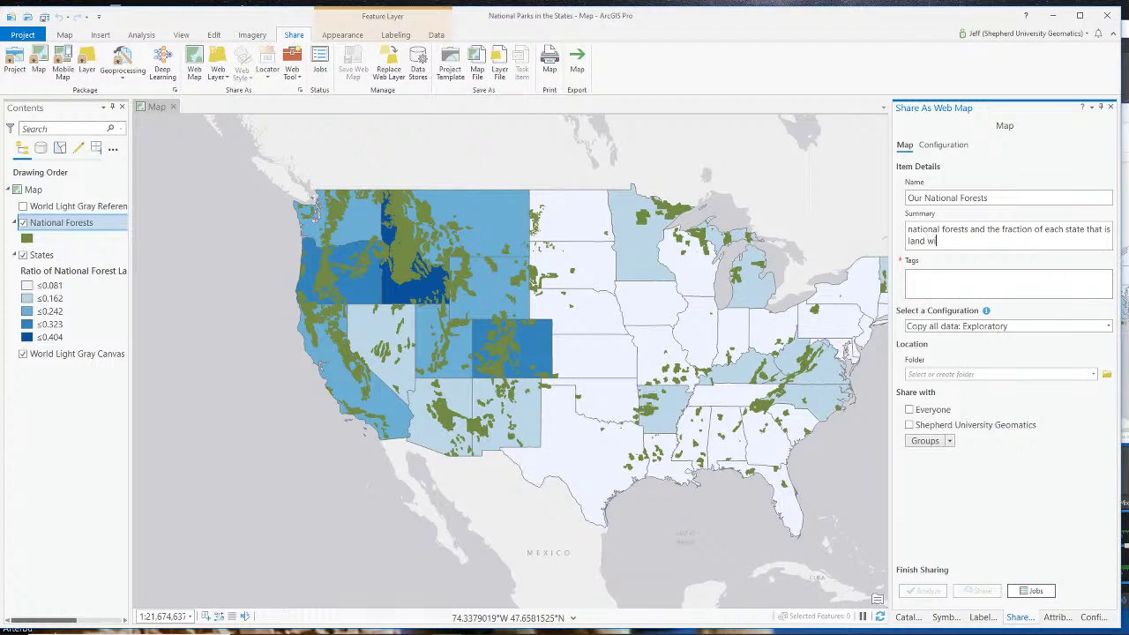
pyautogui.write('ional forests')
pyautogui.click(1006, 280)
pyautogui.write('natio')
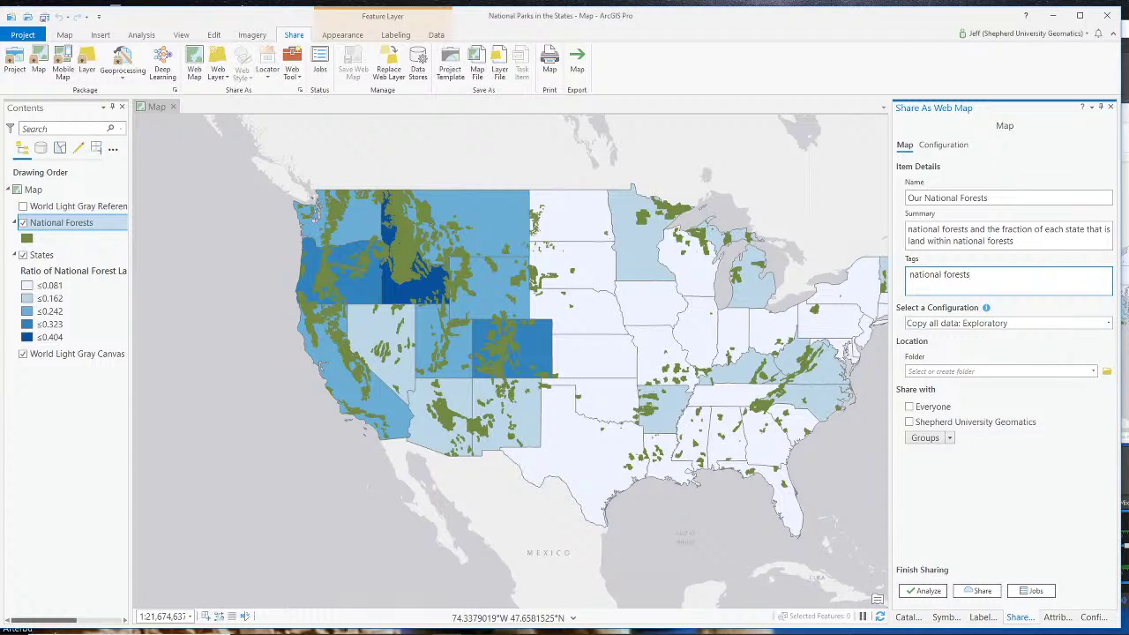
# Use the Exploratory configuration with all data copied, choose the account's root folder, share with Everyone, and analyze the web map
pyautogui.click(1034, 324)
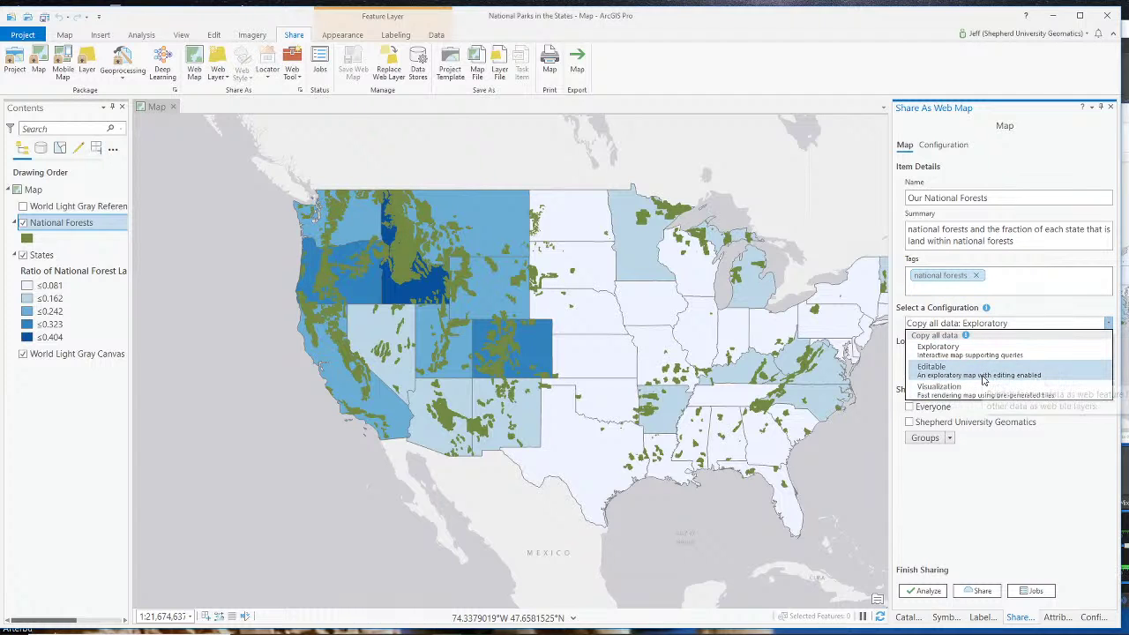
pyautogui.click(969, 350)
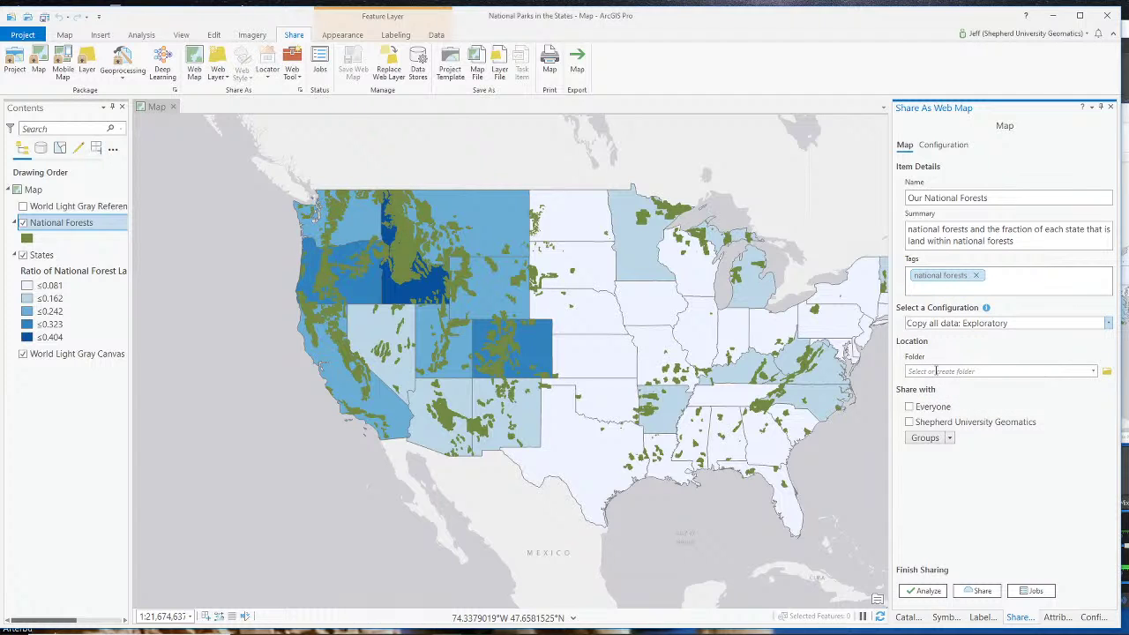
pyautogui.click(1094, 372)
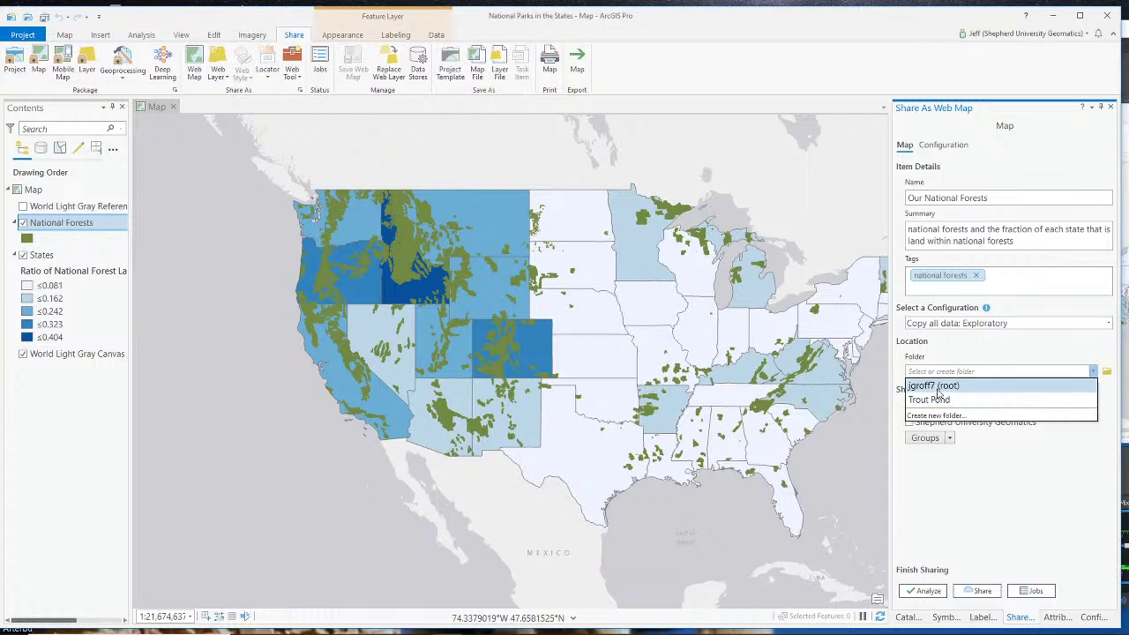
pyautogui.click(935, 388)
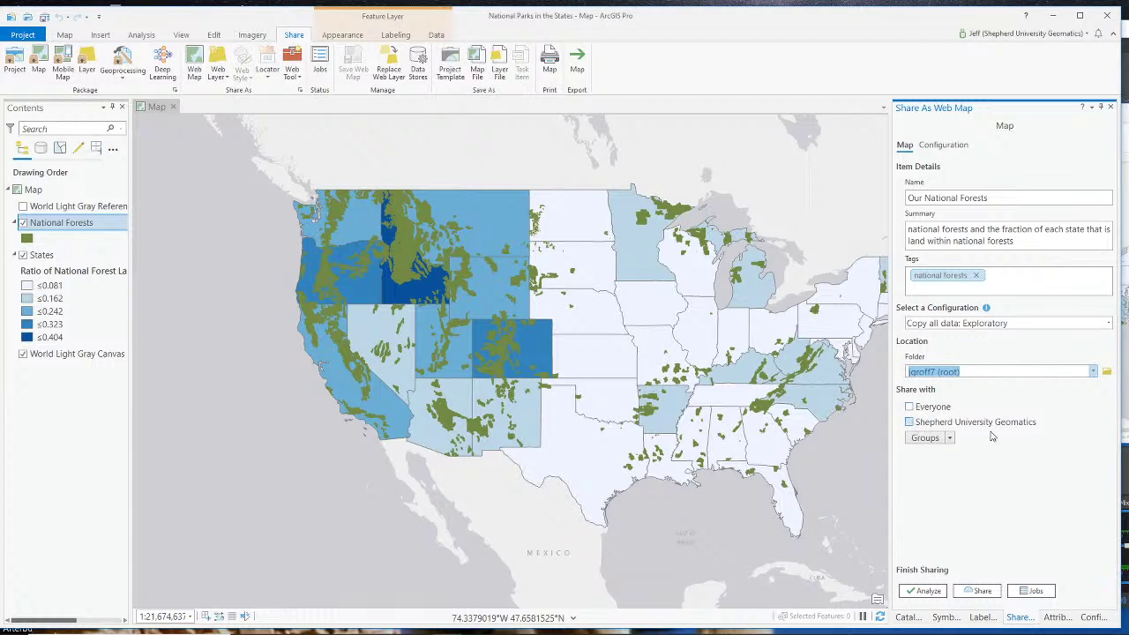
pyautogui.click(910, 408)
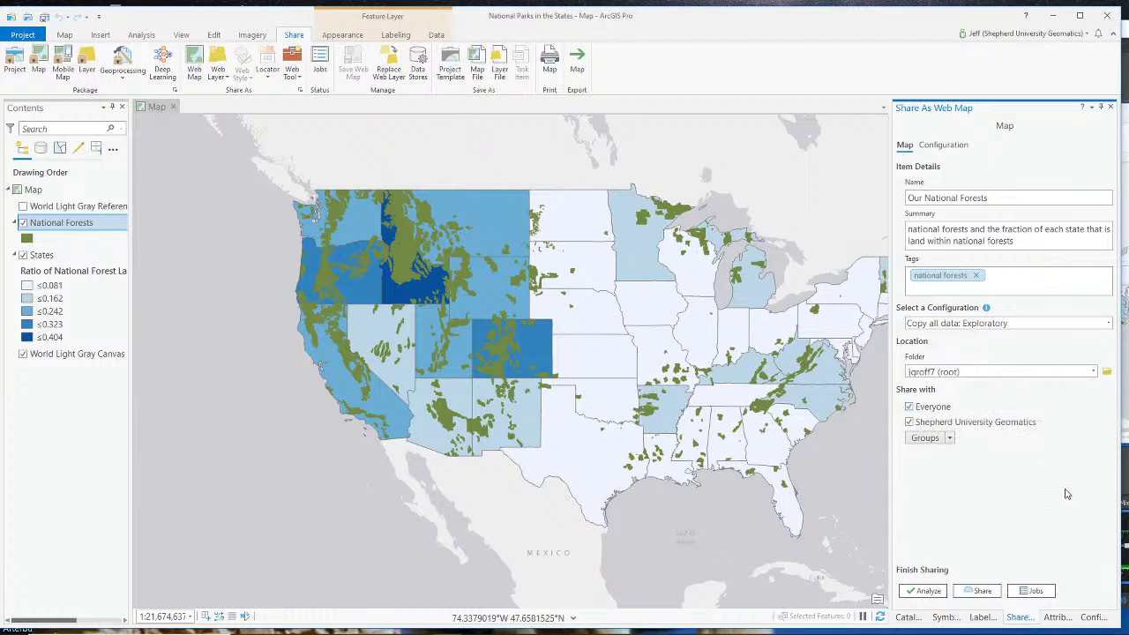
pyautogui.click(924, 590)
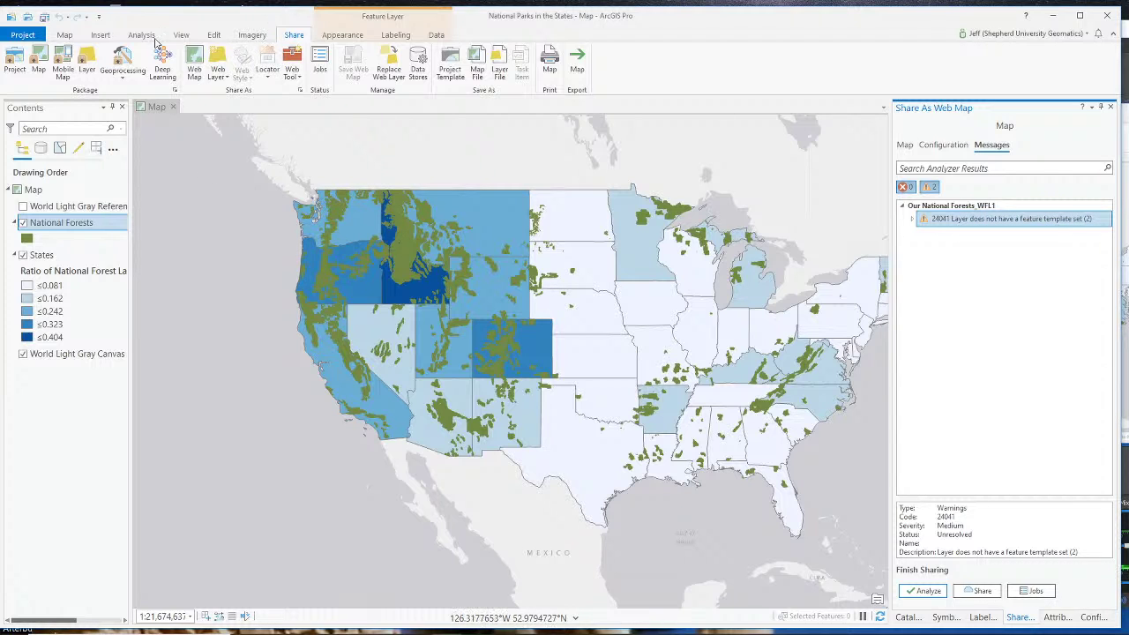
# Open Manage Templates and create all feature templates for the map's layers
pyautogui.click(70, 36)
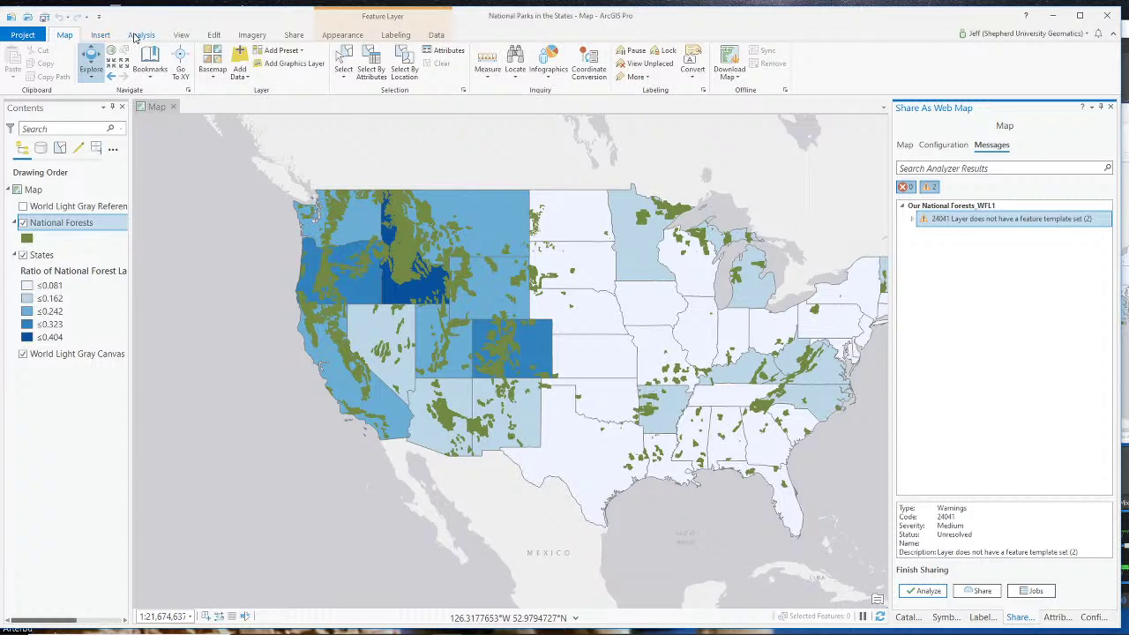
pyautogui.click(101, 37)
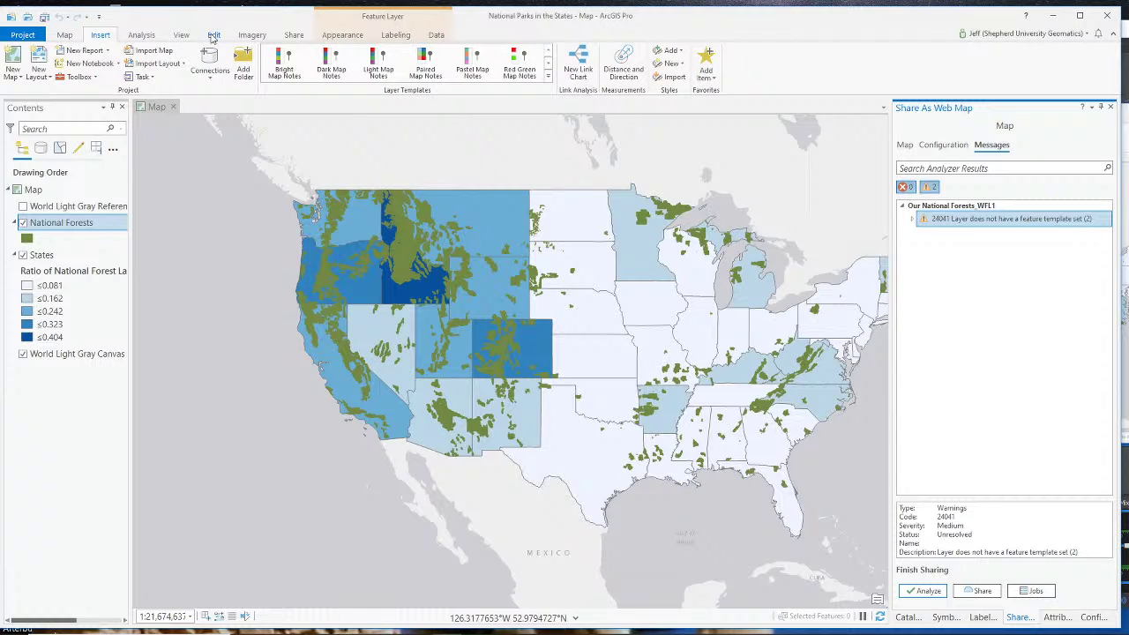
pyautogui.click(213, 37)
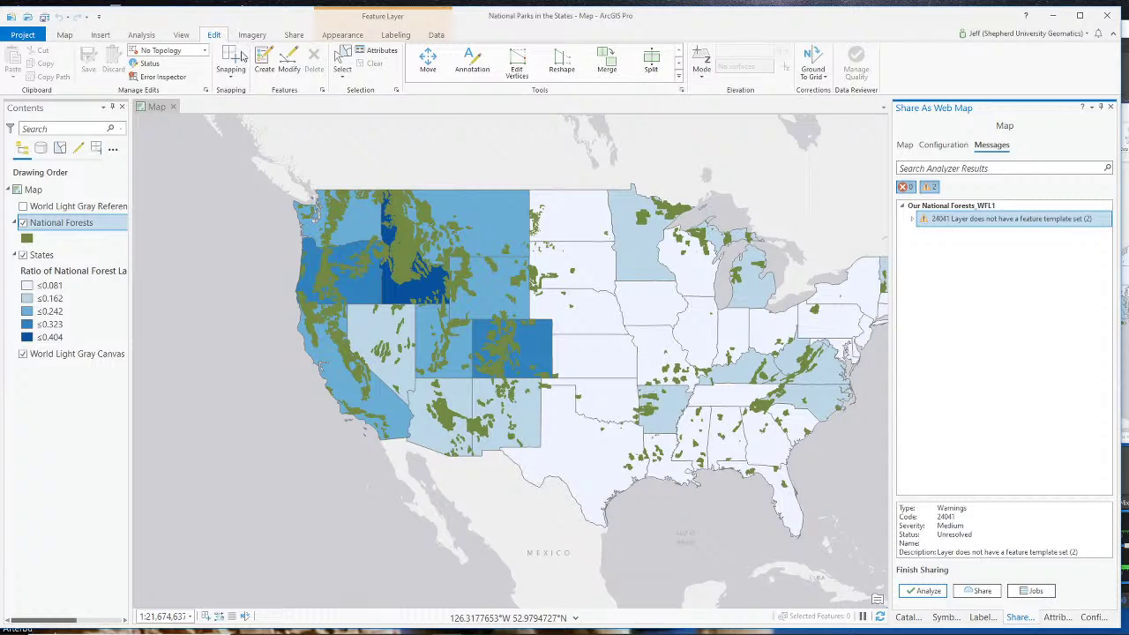
pyautogui.click(323, 91)
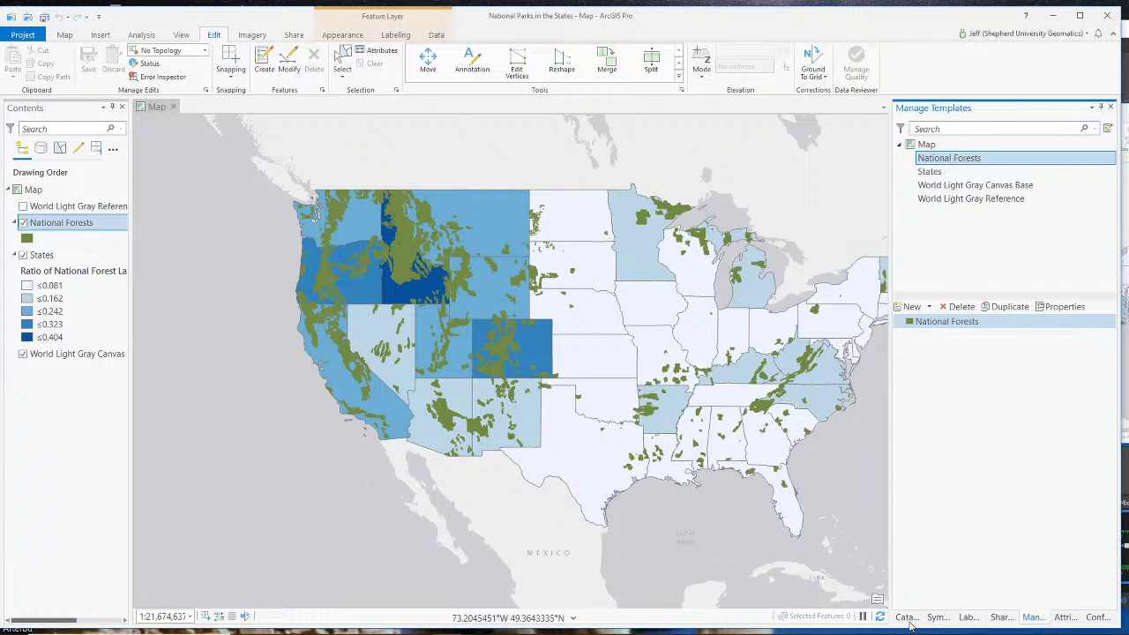
pyautogui.rightClick(930, 146)
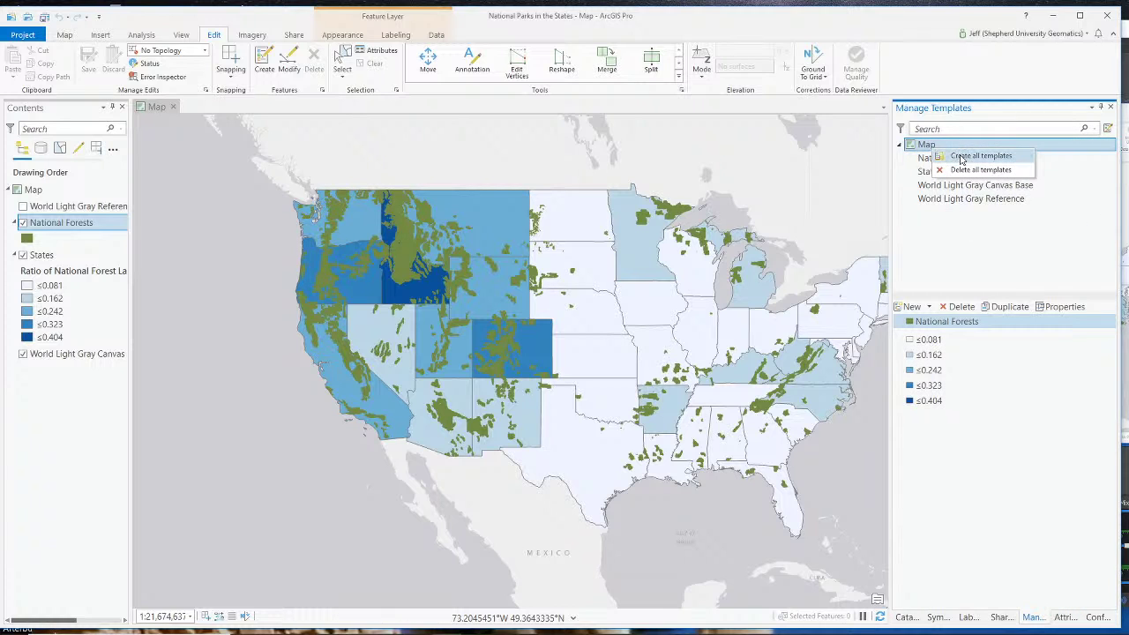
pyautogui.click(964, 156)
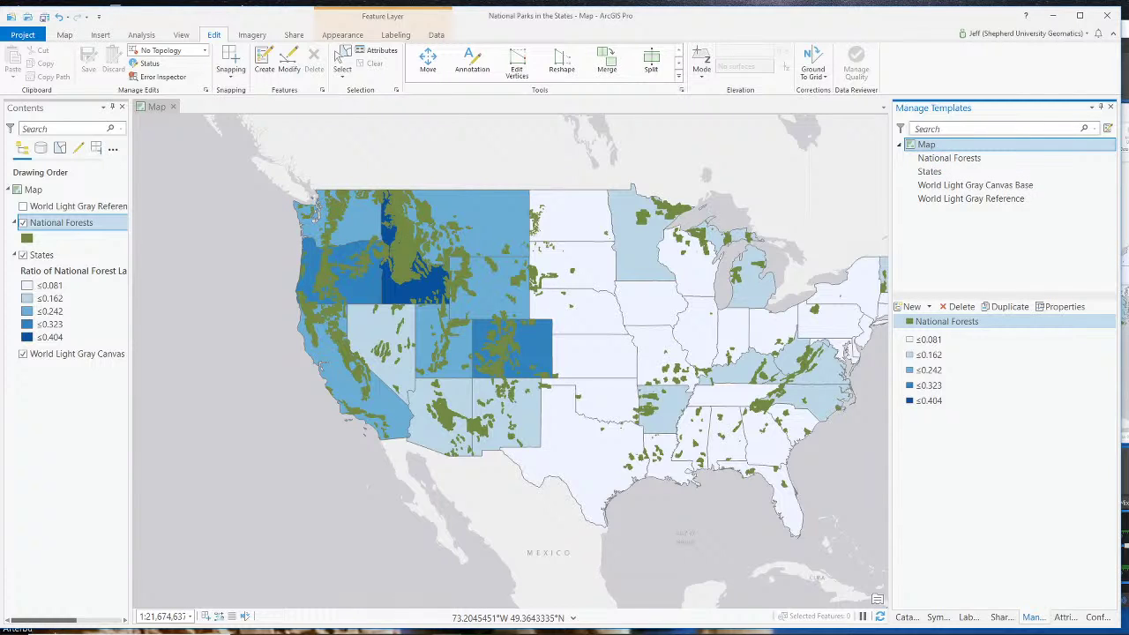
pyautogui.rightClick(933, 147)
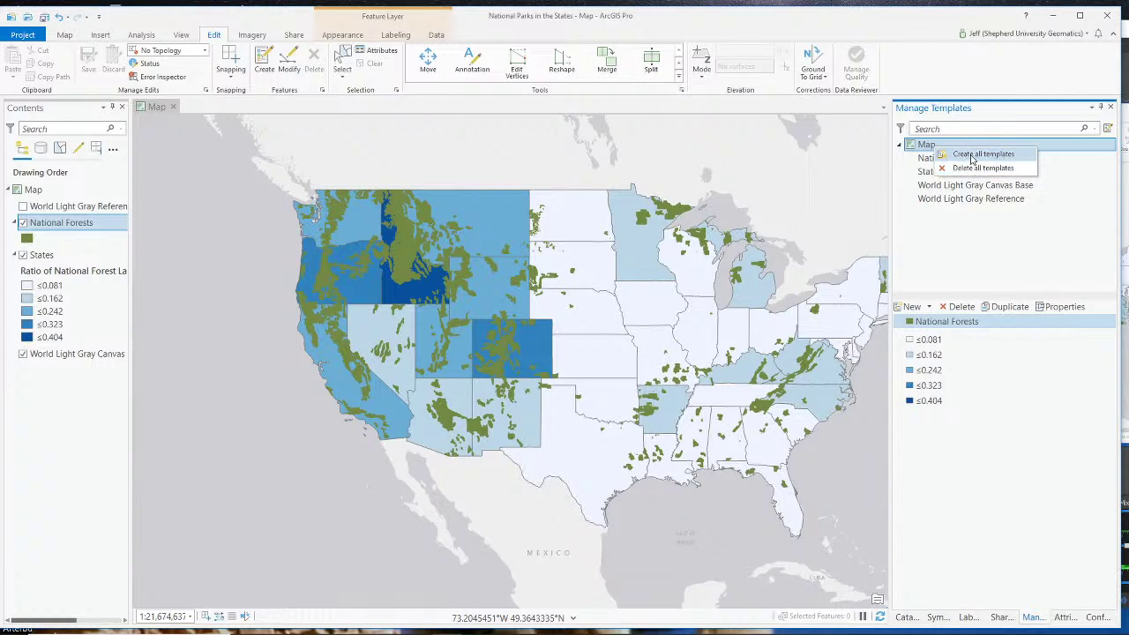
# Close the pop-up configuration and template management panes, re-analyze the "Our National Forests" web map, and share it
pyautogui.click(1094, 618)
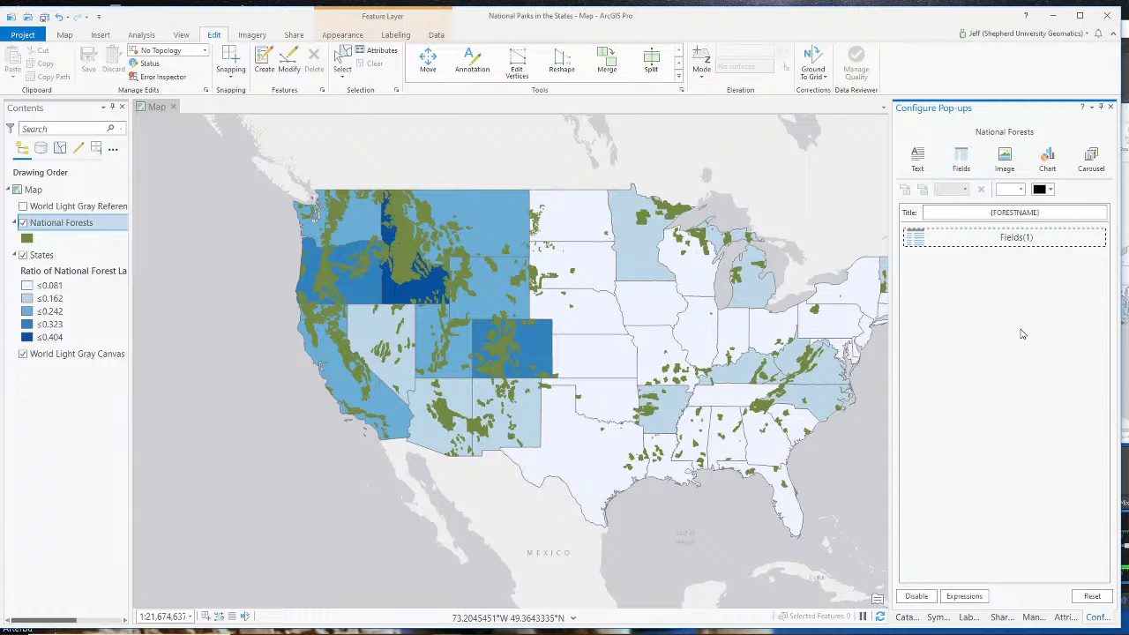
pyautogui.click(1112, 107)
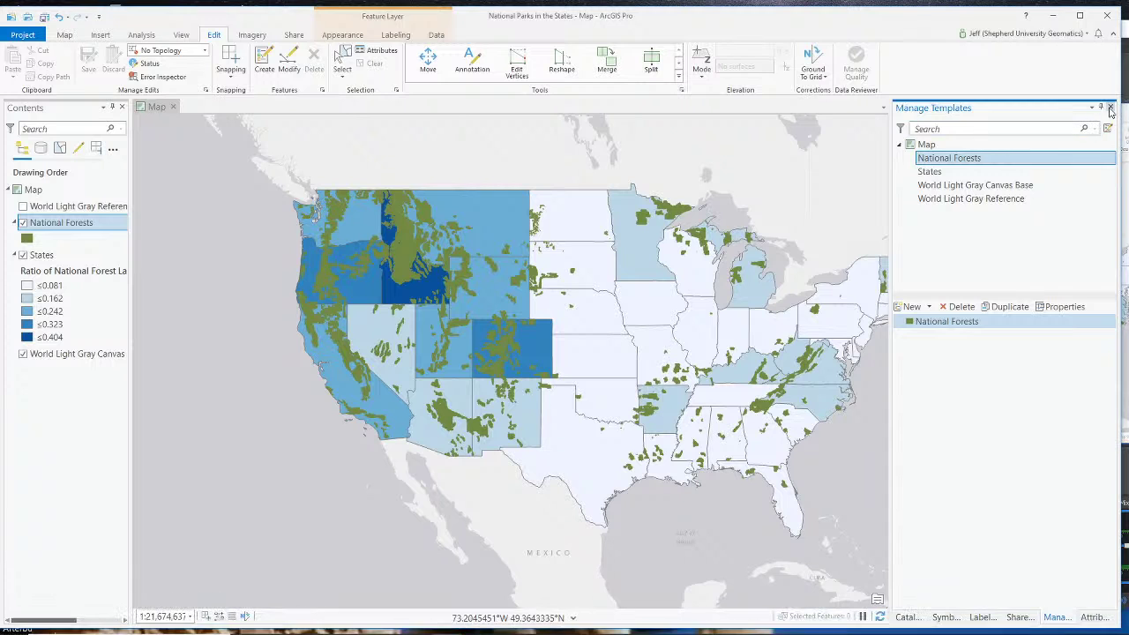
pyautogui.click(1111, 107)
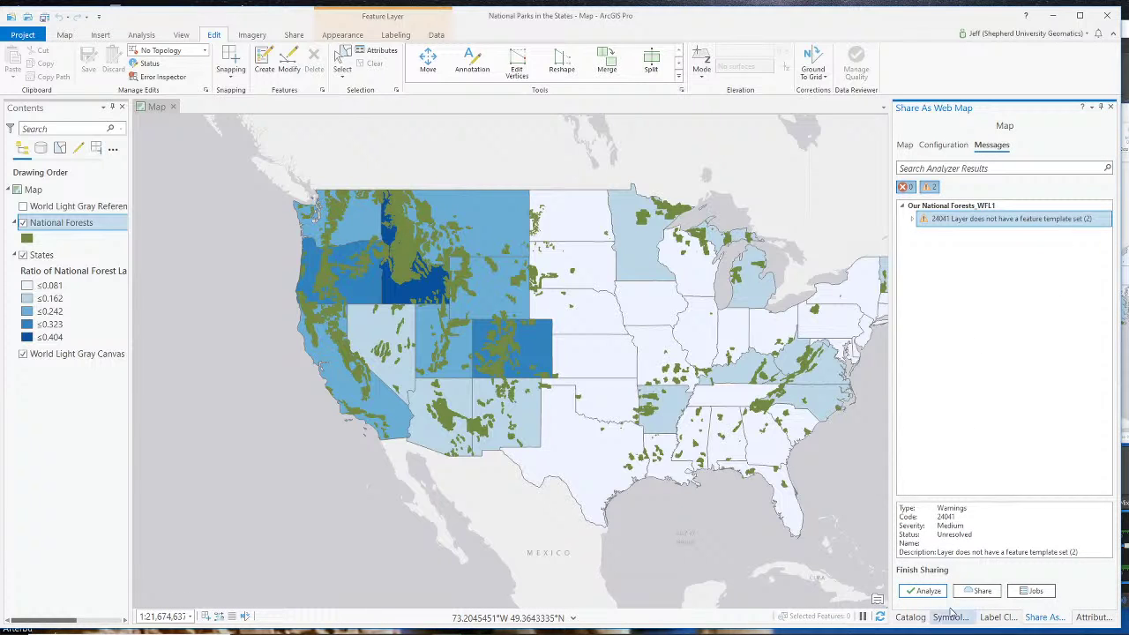
pyautogui.click(923, 591)
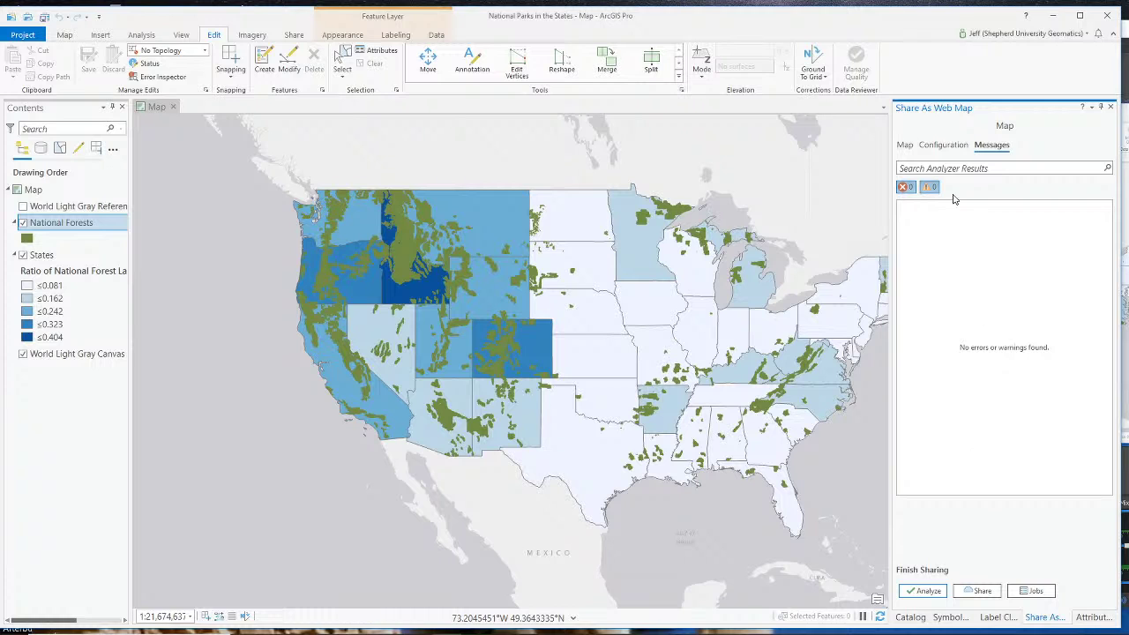
pyautogui.click(979, 591)
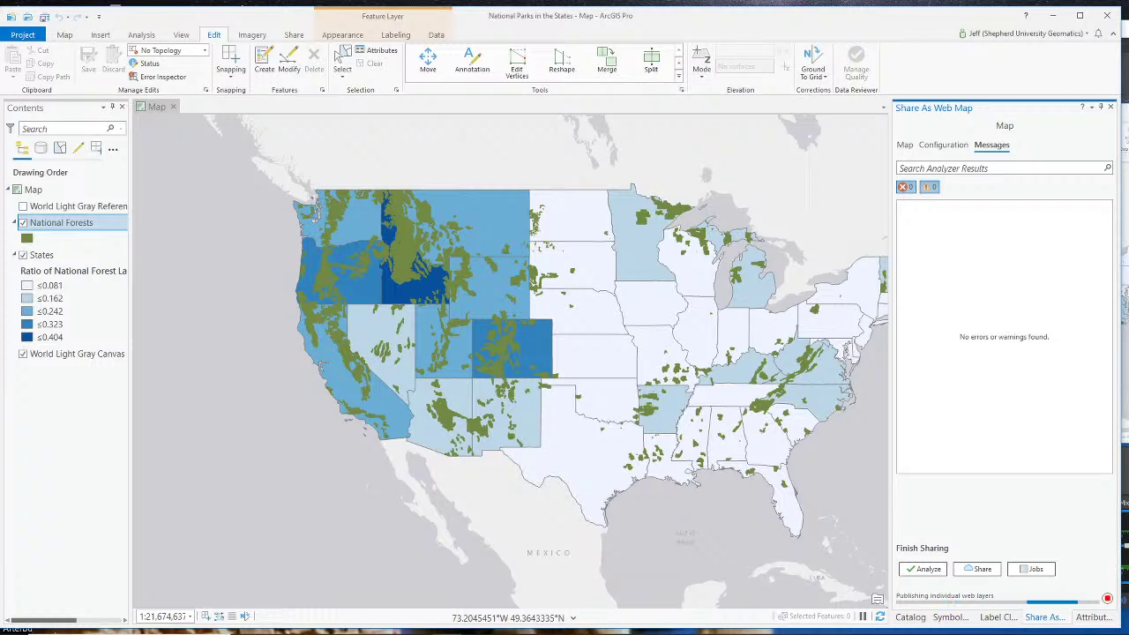
pyautogui.hotkey('alt', 'Tab')
pyautogui.moveTo(882, 23); pyautogui.dragTo(914, 26)
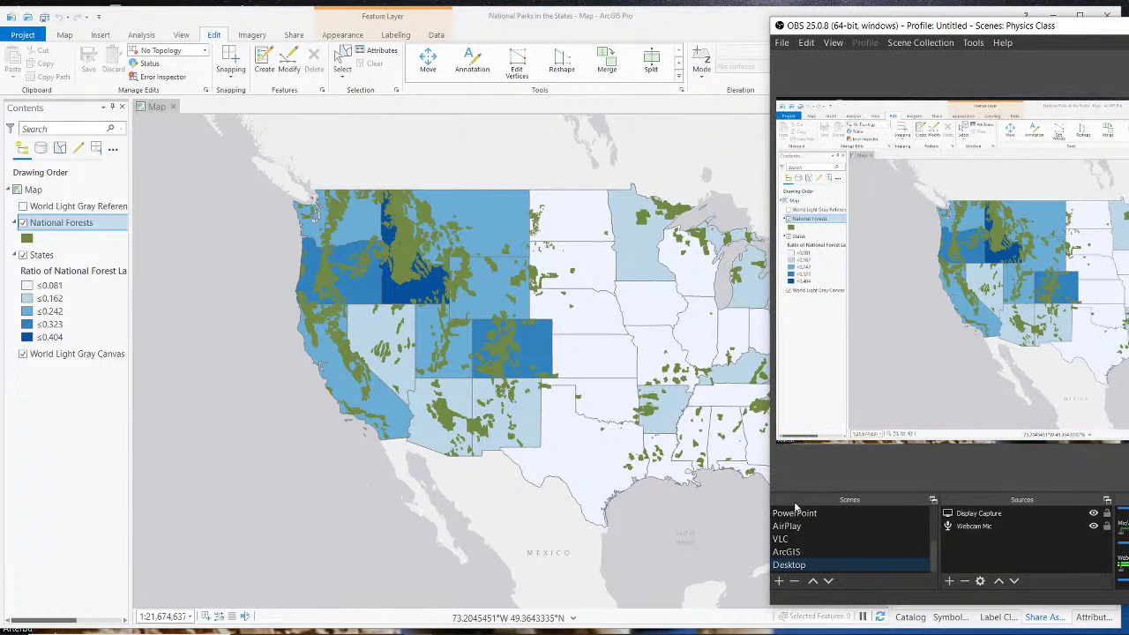
pyautogui.scroll(5, 810, 547)
pyautogui.click(806, 538)
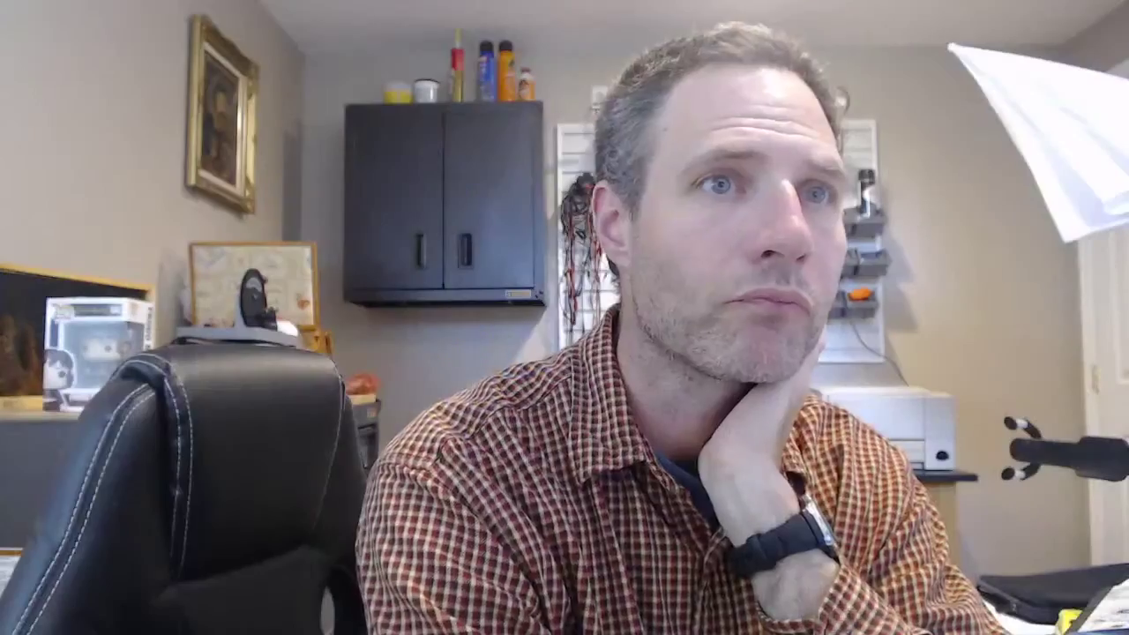
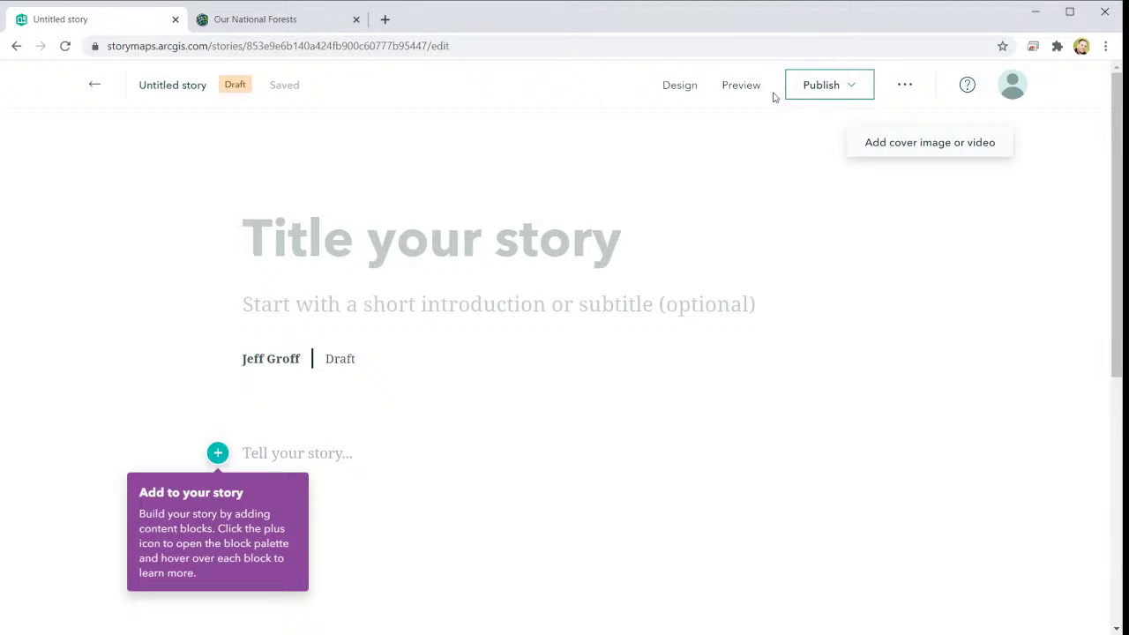
# Preview the untitled story, compare the Side-by-side and Minimal covers, and choose the Full cover layout
pyautogui.click(731, 91)
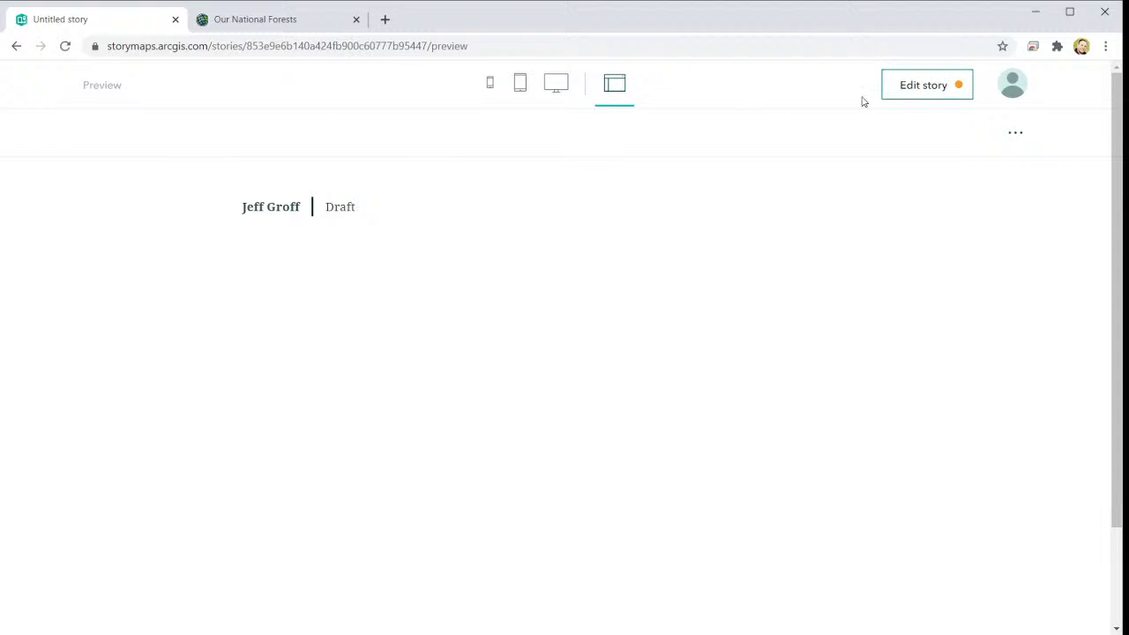
pyautogui.click(923, 94)
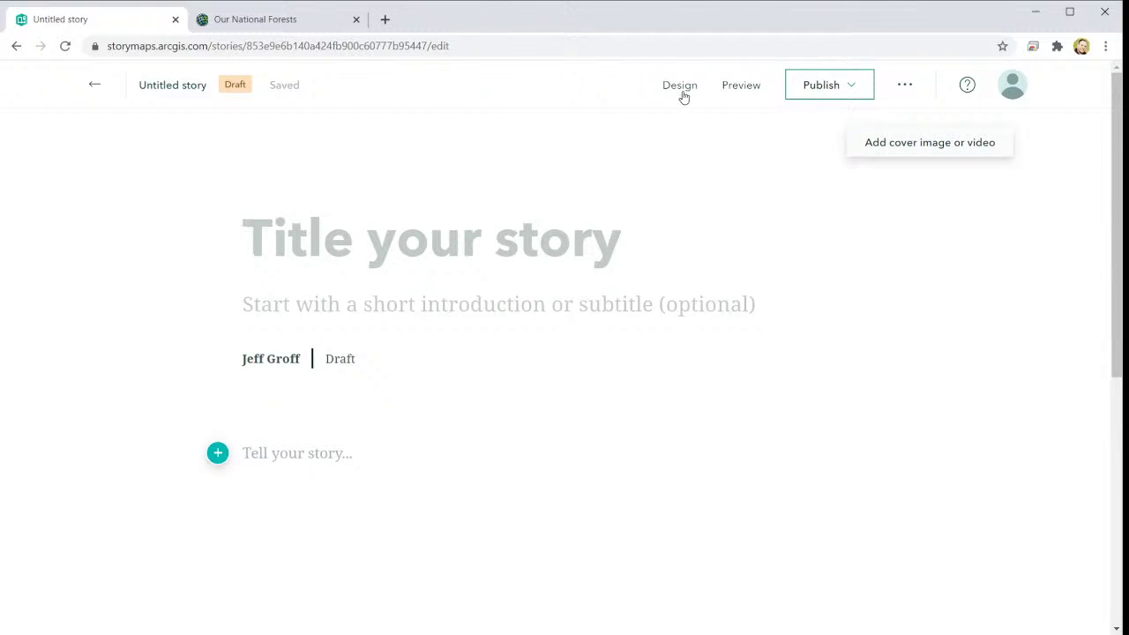
pyautogui.click(681, 95)
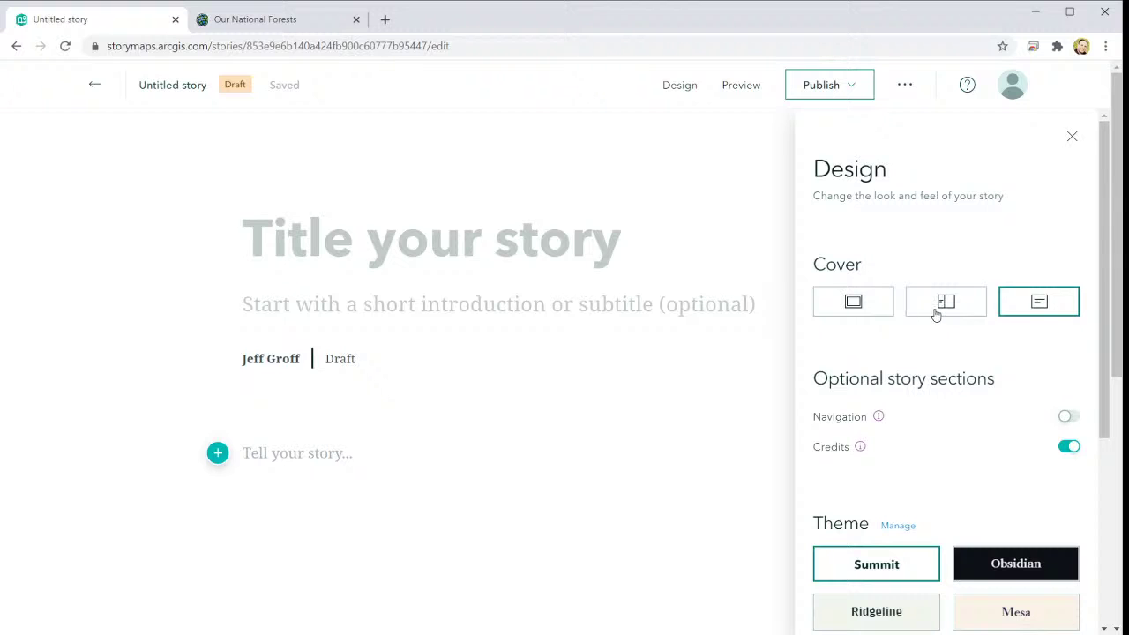
pyautogui.click(937, 309)
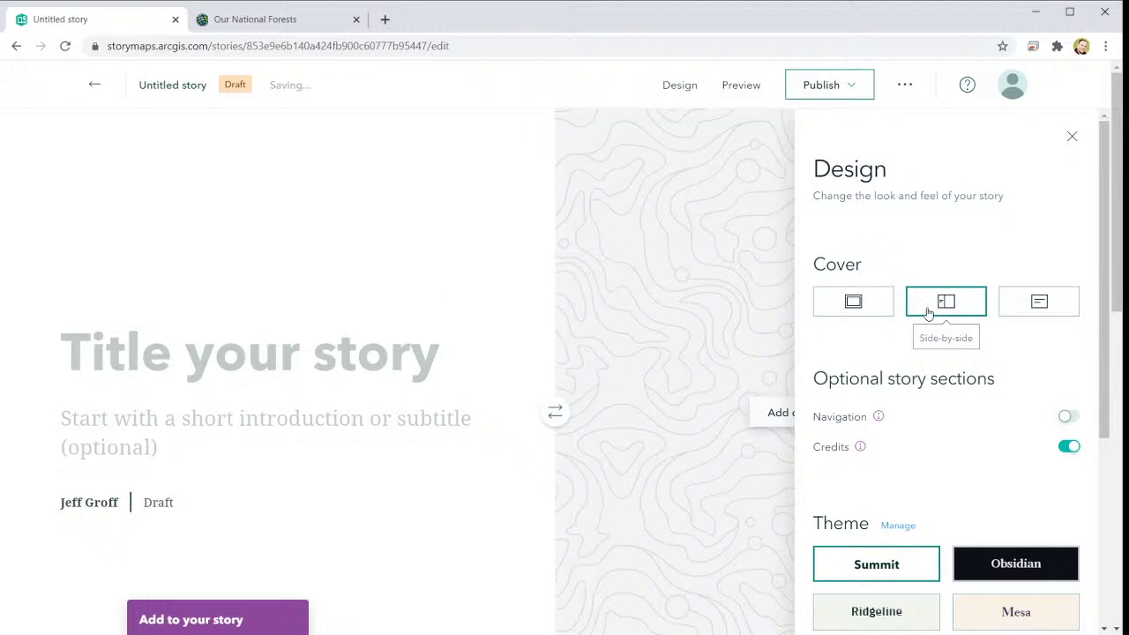
pyautogui.click(853, 302)
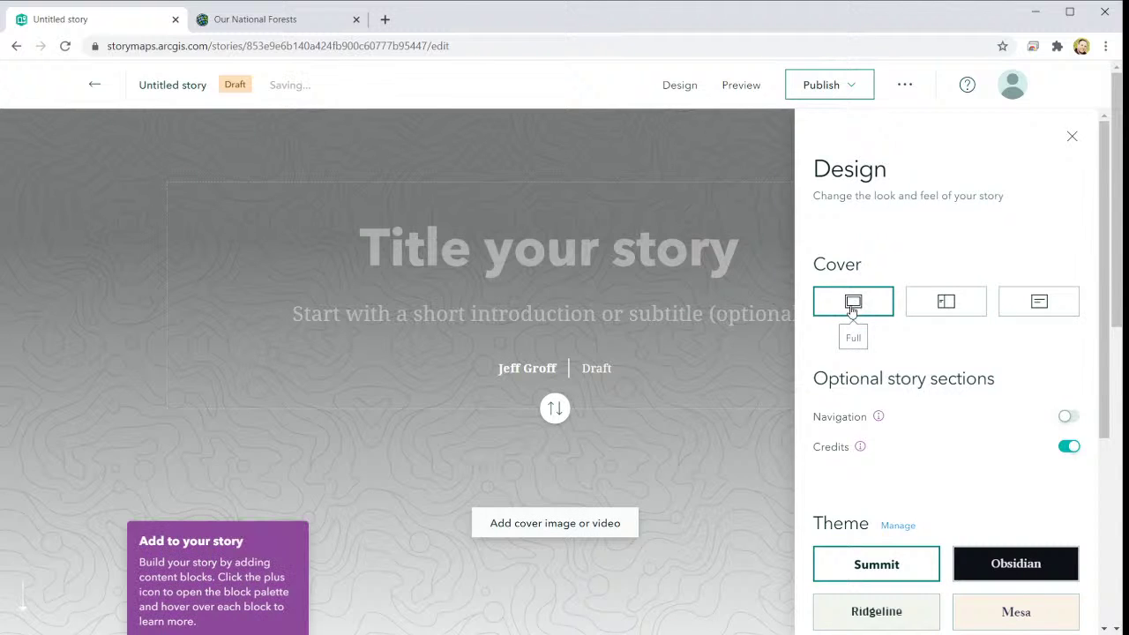
pyautogui.click(1058, 307)
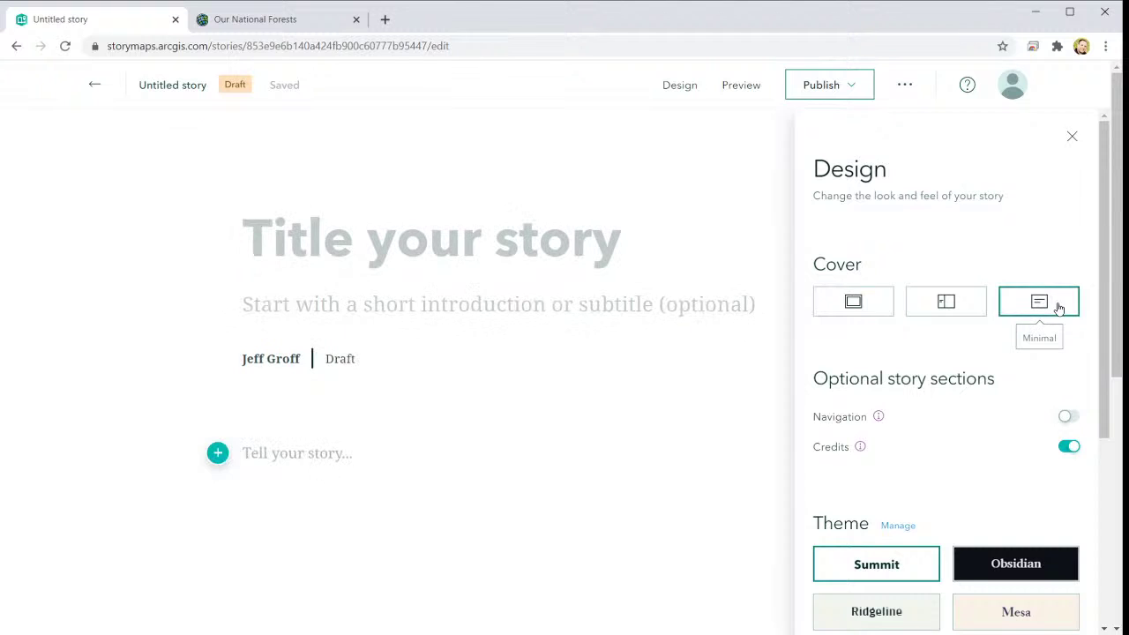
pyautogui.click(872, 314)
pyautogui.scroll(-3, 898, 367)
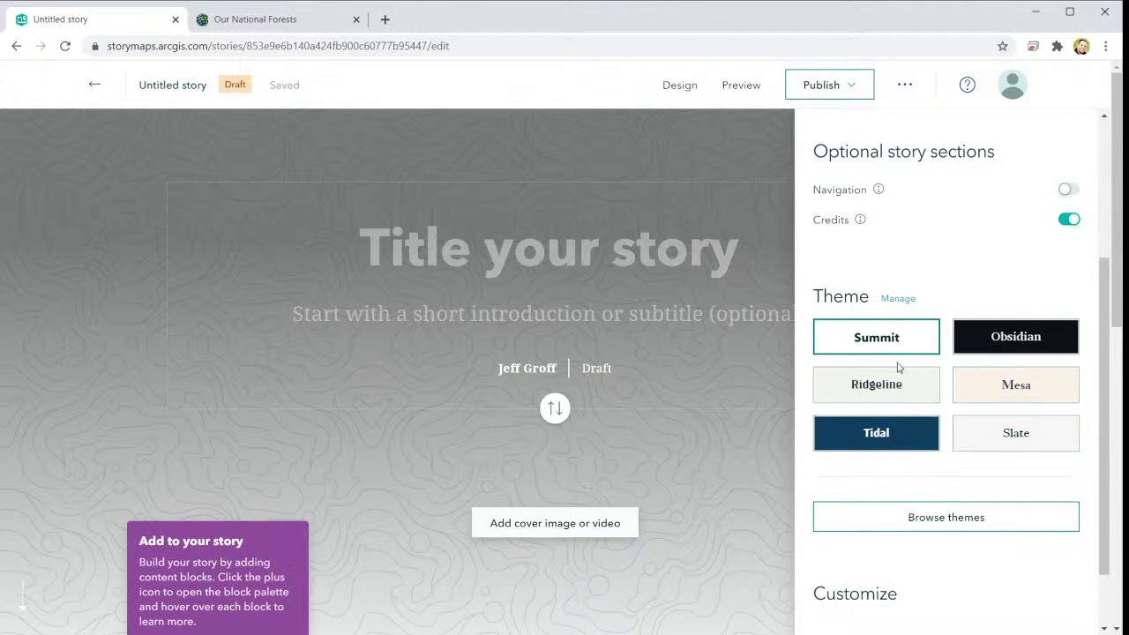
pyautogui.scroll(-1, 1023, 388)
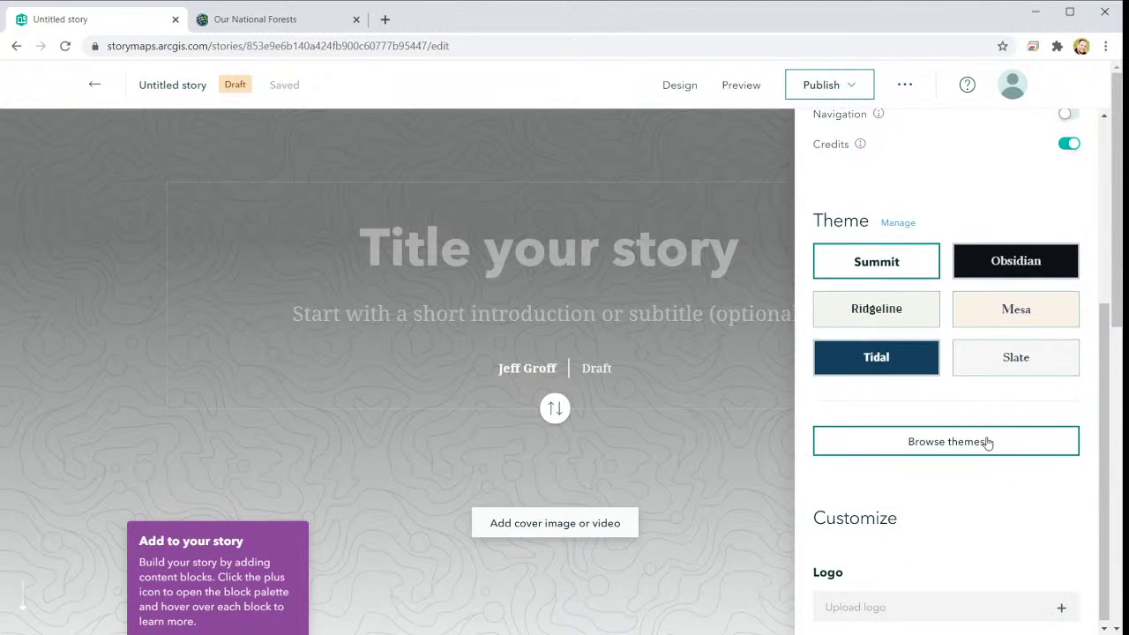
pyautogui.click(988, 443)
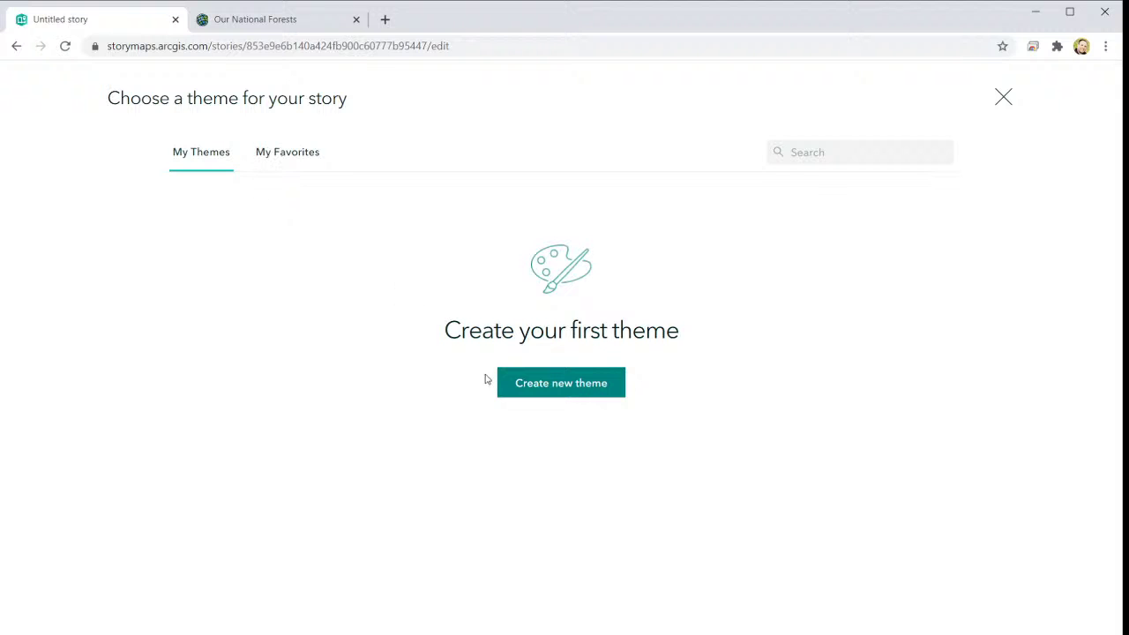
pyautogui.click(20, 46)
pyautogui.scroll(-1, 980, 420)
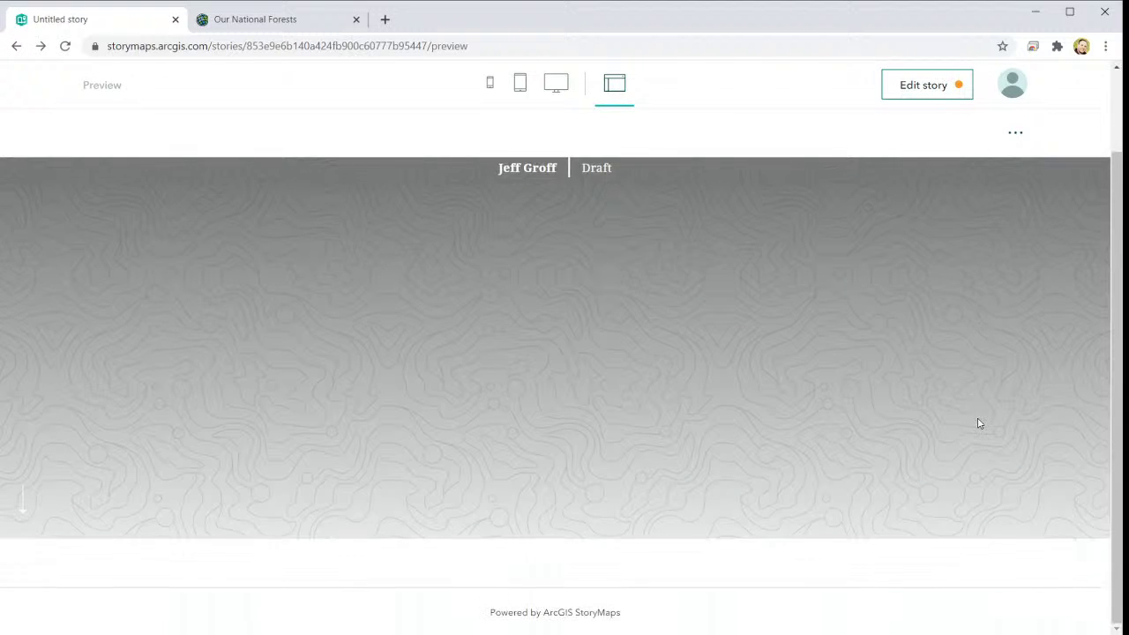
pyautogui.click(927, 86)
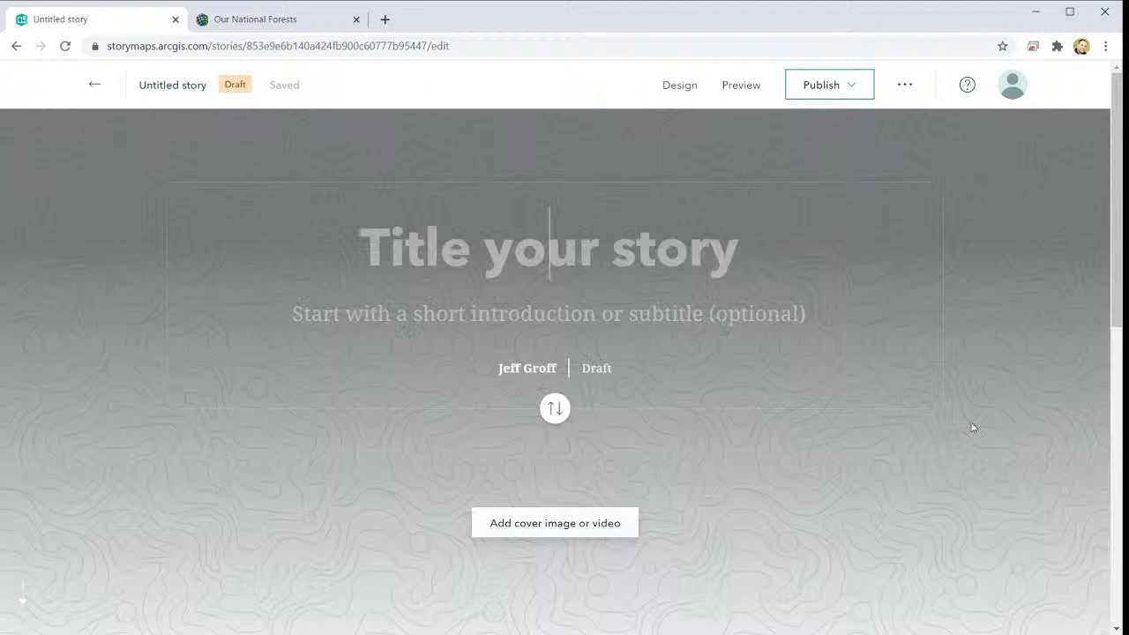
# Apply the Mesa theme to the story and close the design settings
pyautogui.click(681, 84)
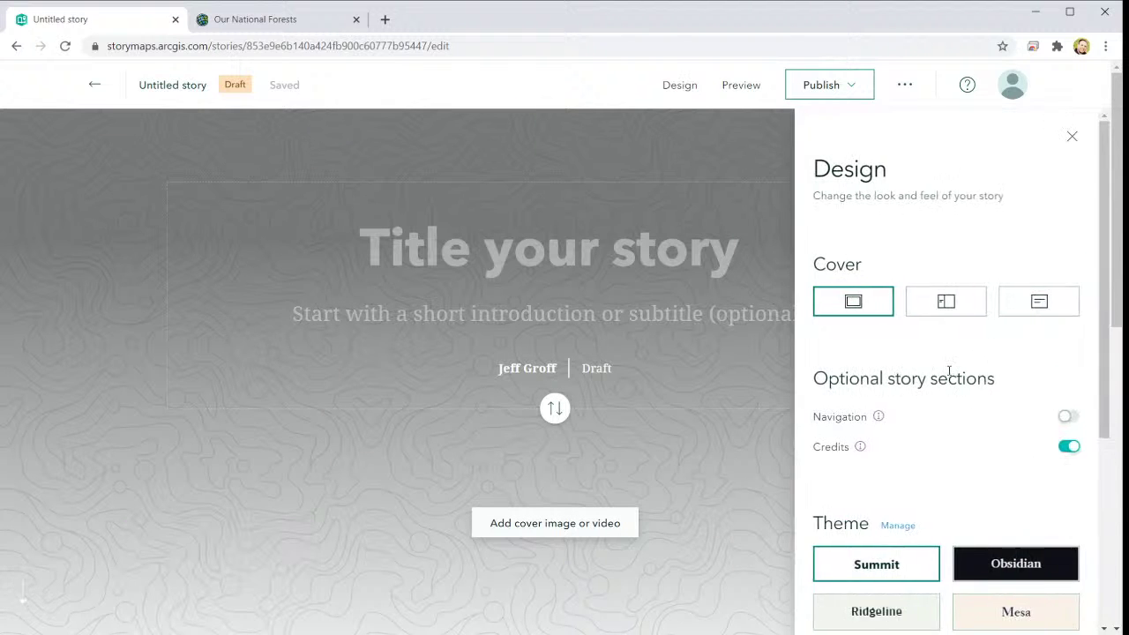
pyautogui.scroll(-3, 903, 350)
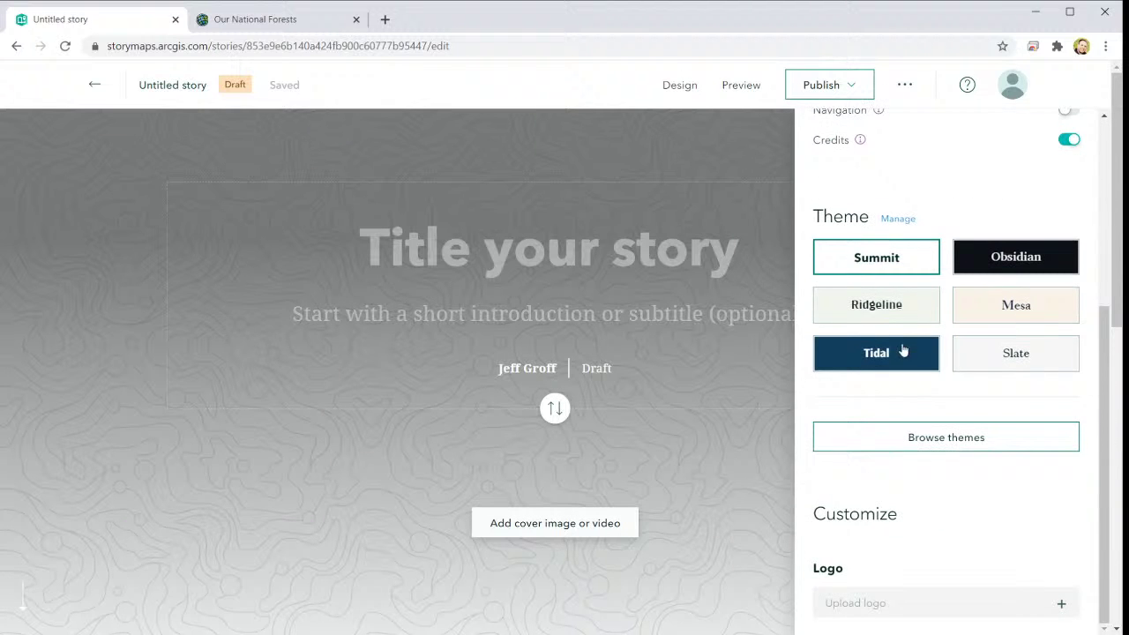
pyautogui.click(1022, 301)
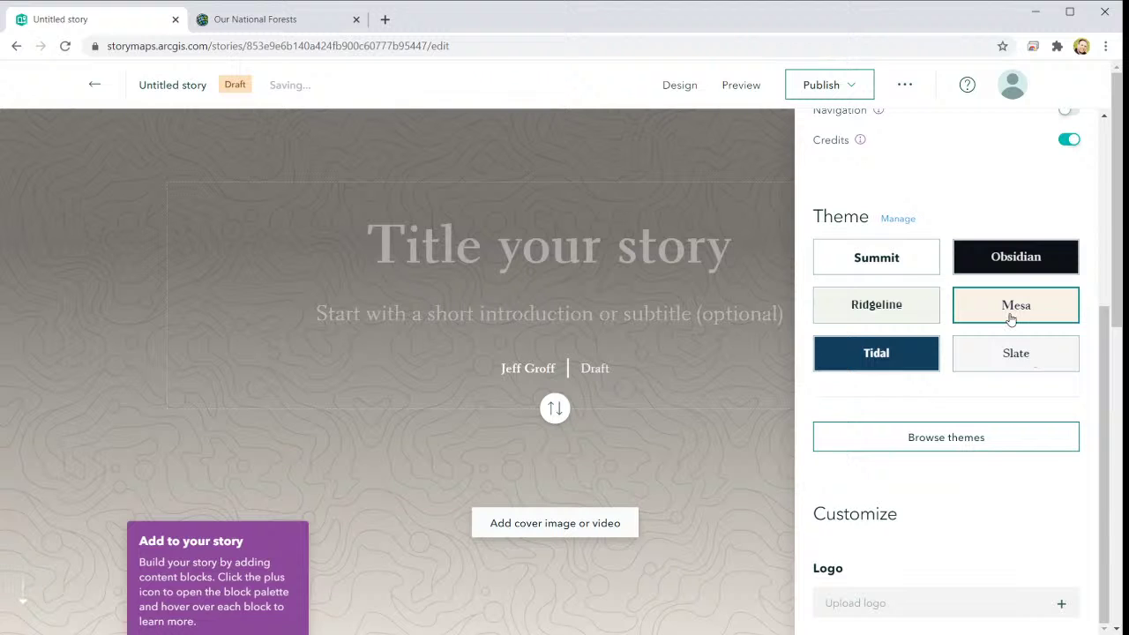
pyautogui.scroll(5, 970, 459)
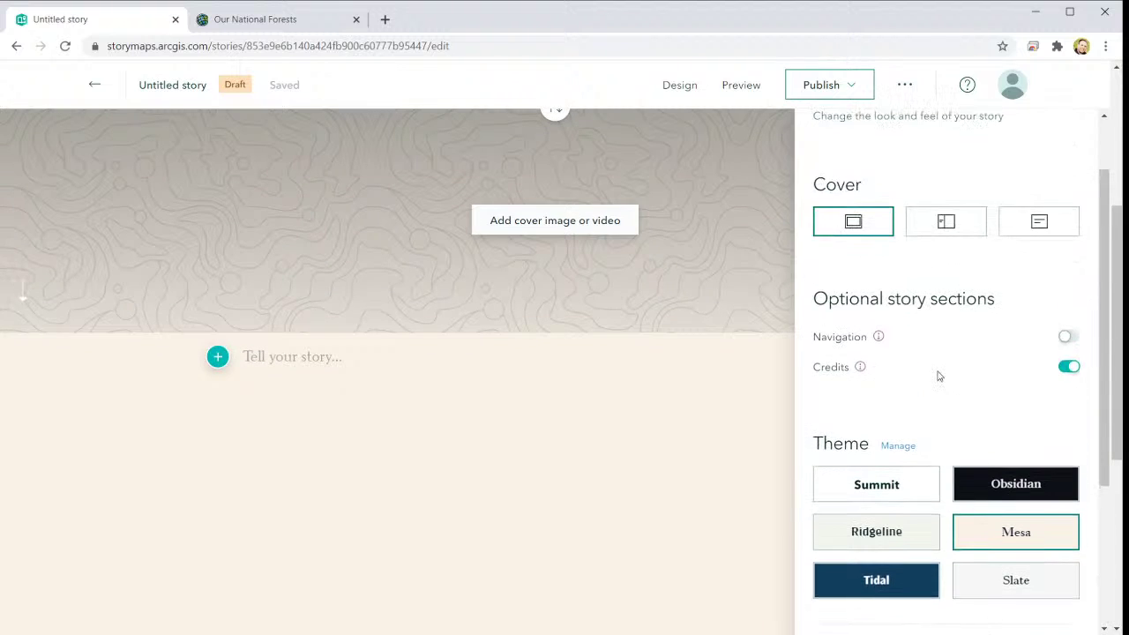
pyautogui.scroll(4, 678, 288)
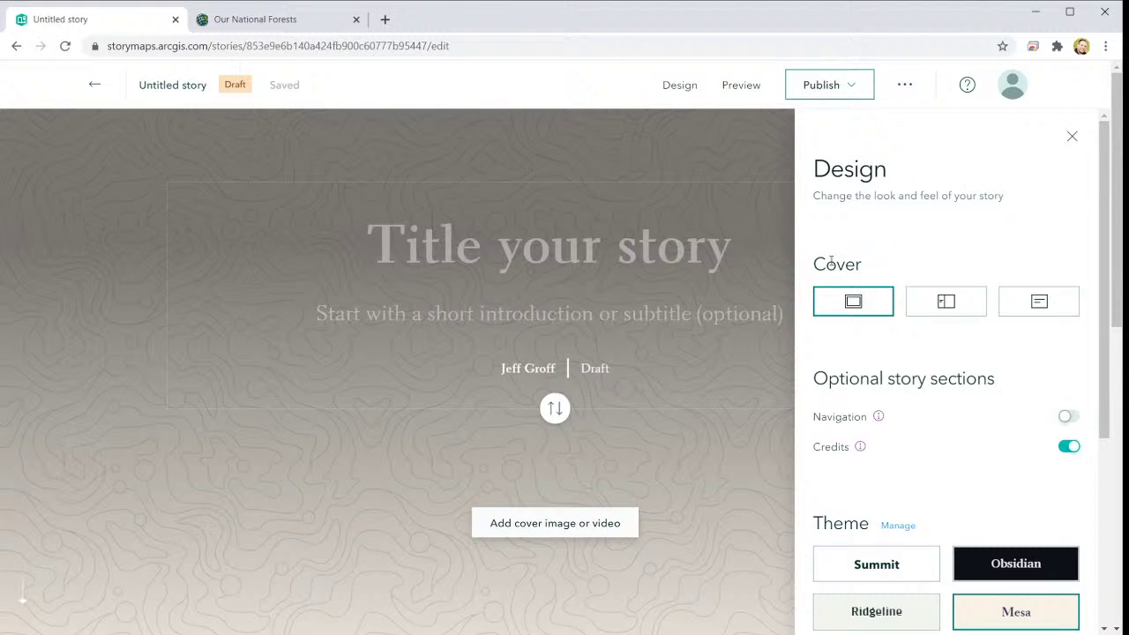
pyautogui.click(1072, 136)
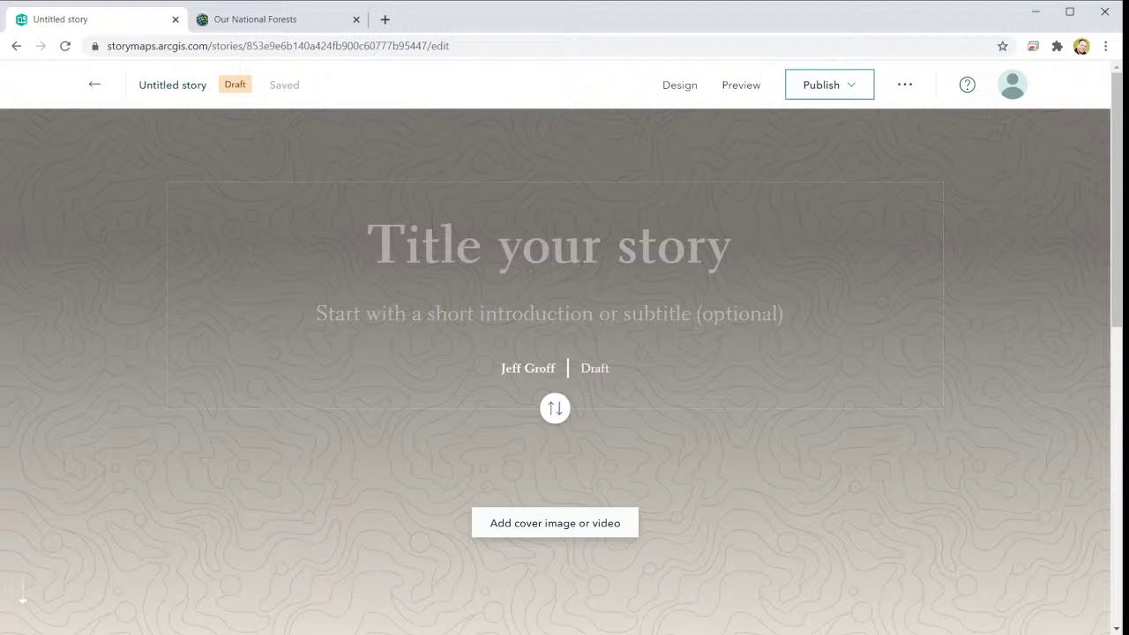
# Title the story "A National Forest Story"
pyautogui.write('A')
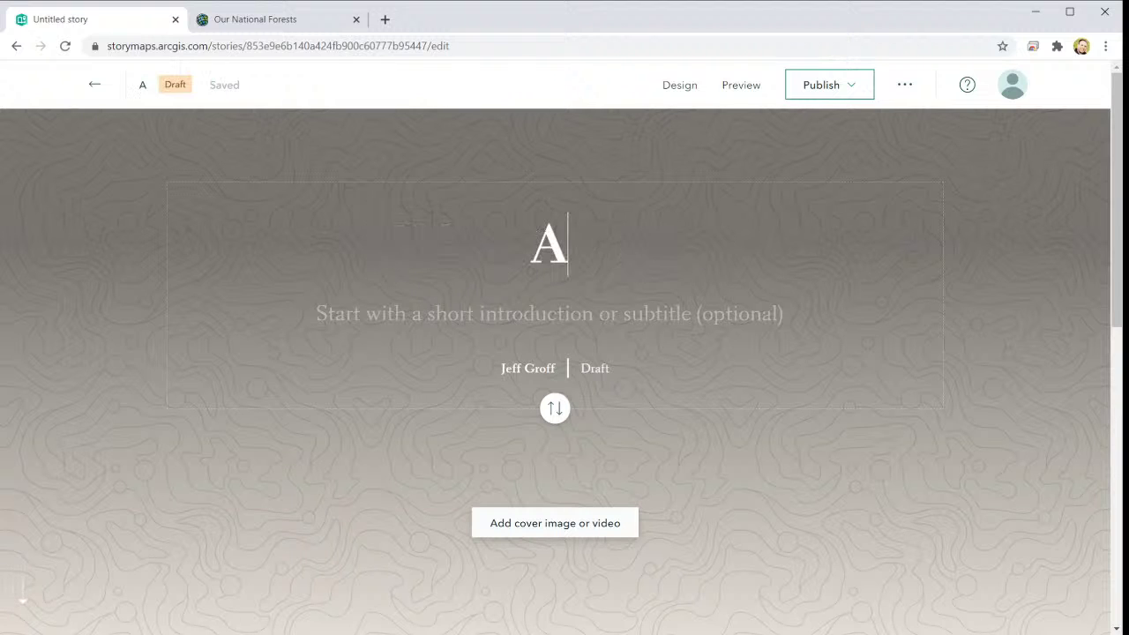
pyautogui.write(' National Fore')
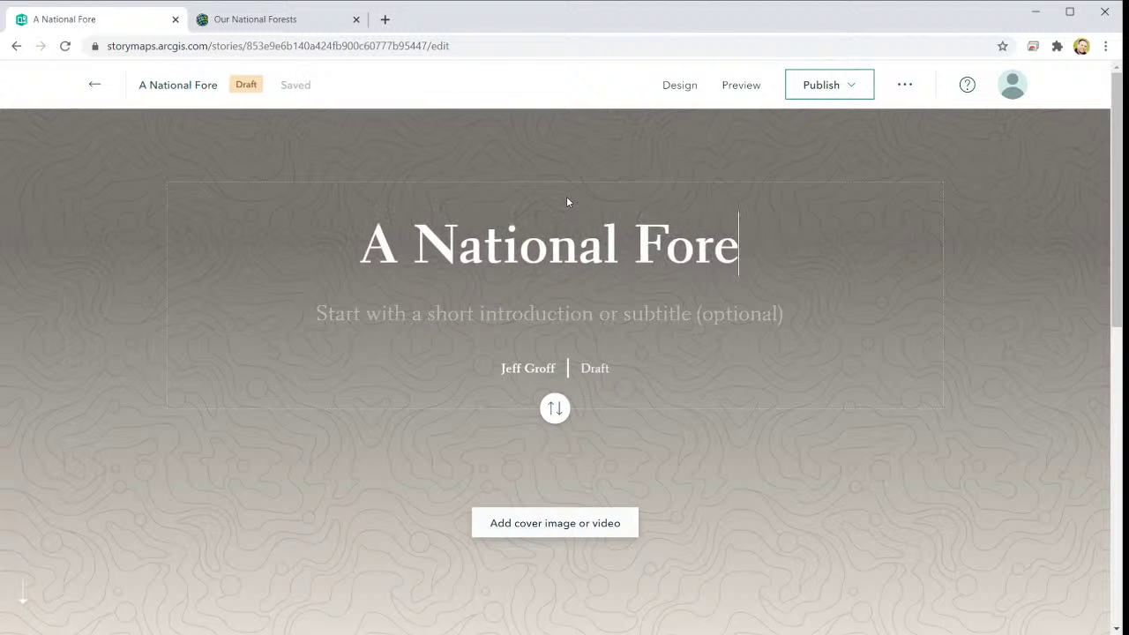
pyautogui.write('st Story')
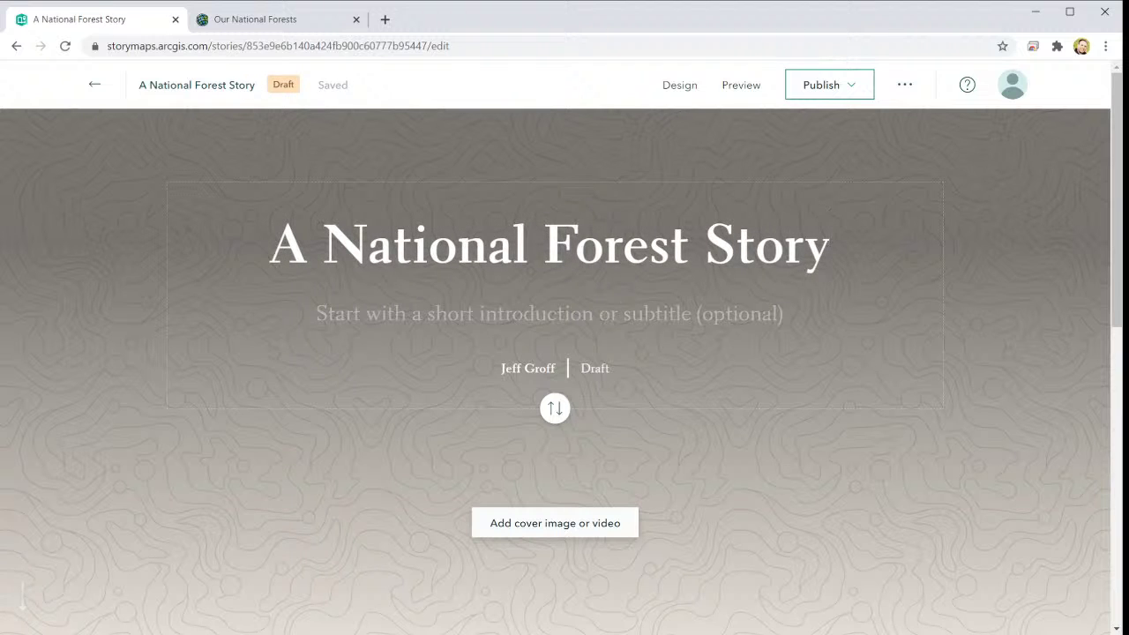
pyautogui.click(650, 317)
pyautogui.write('Nati')
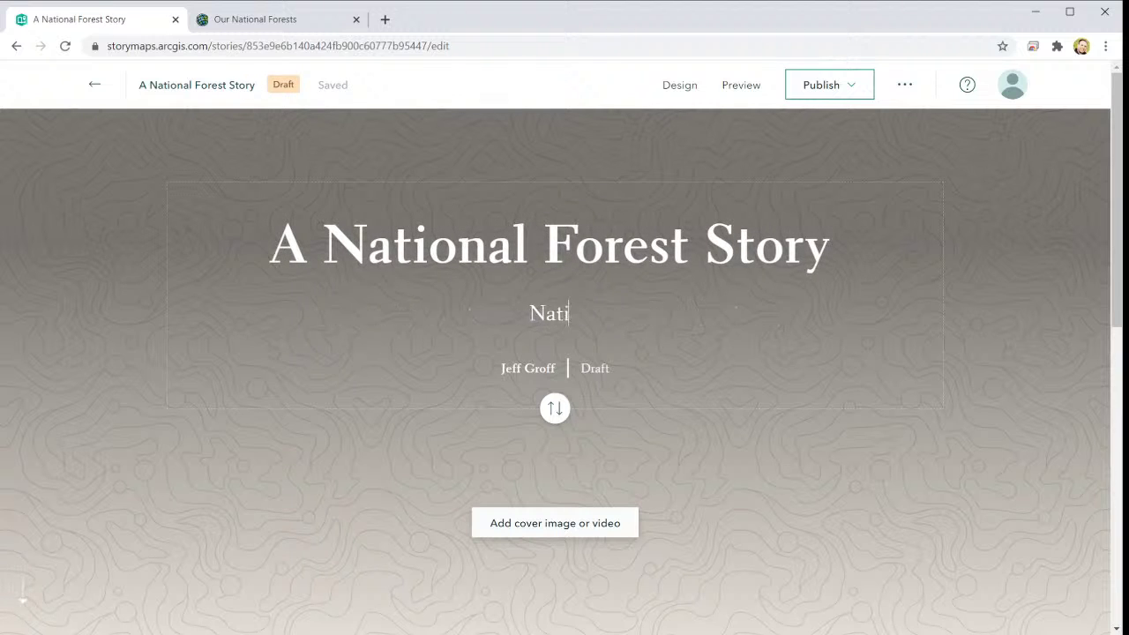
pyautogui.write('onal Forests are')
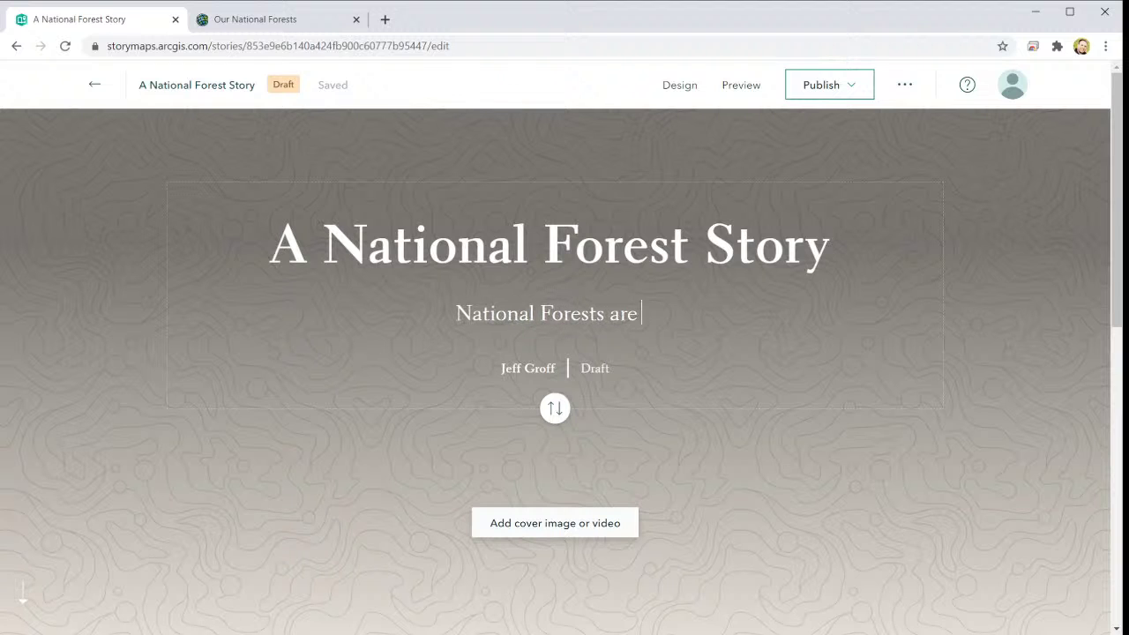
pyautogui.write(' mi')
pyautogui.press('BackSpace')
pyautogui.press('BackSpace')
pyautogui.press('BackSpace')
pyautogui.press('BackSpace')
pyautogui.press('BackSpace')
pyautogui.press('BackSpace')
pyautogui.press('BackSpace')
pyautogui.press('BackSpace')
pyautogui.press('BackSpace')
pyautogui.press('BackSpace')
pyautogui.press('BackSpace')
pyautogui.press('BackSpace')
pyautogui.press('BackSpace')
pyautogui.press('BackSpace')
pyautogui.press('BackSpace')
pyautogui.press('BackSpace')
pyautogui.press('BackSpace')
pyautogui.press('BackSpace')
pyautogui.press('BackSpace')
pyautogui.press('BackSpace')
pyautogui.press('BackSpace')
pyautogui.press('BackSpace')
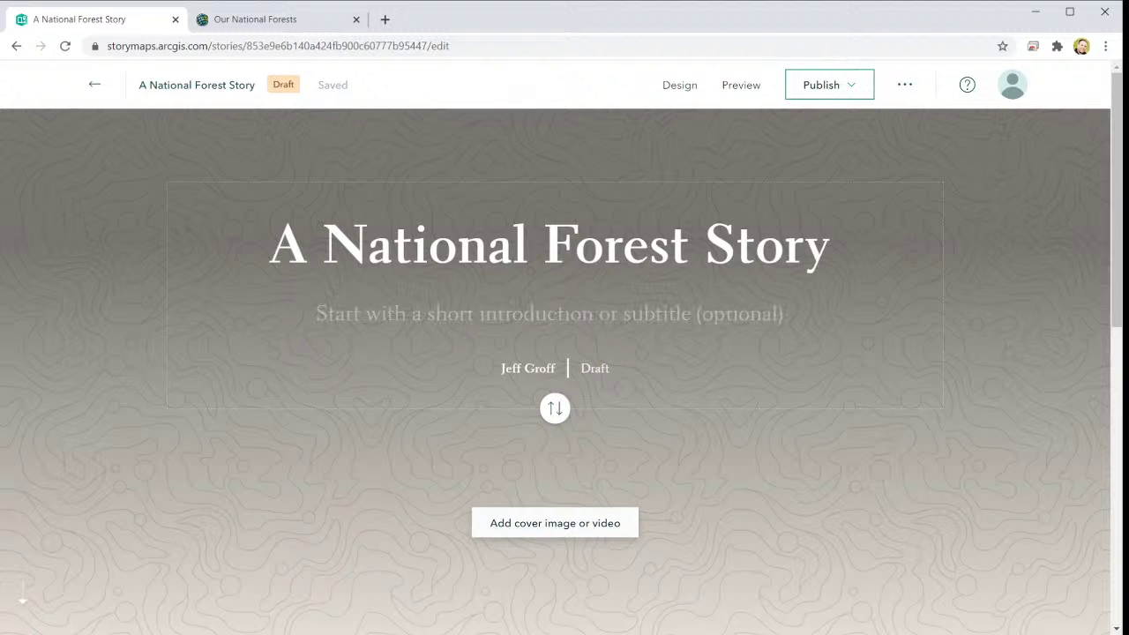
pyautogui.write('No')
pyautogui.press('BackSpace')
pyautogui.press('BackSpace')
# Enter the cover subtitle "How does the total area of our national forests compare to the land area of states."
pyautogui.write('How')
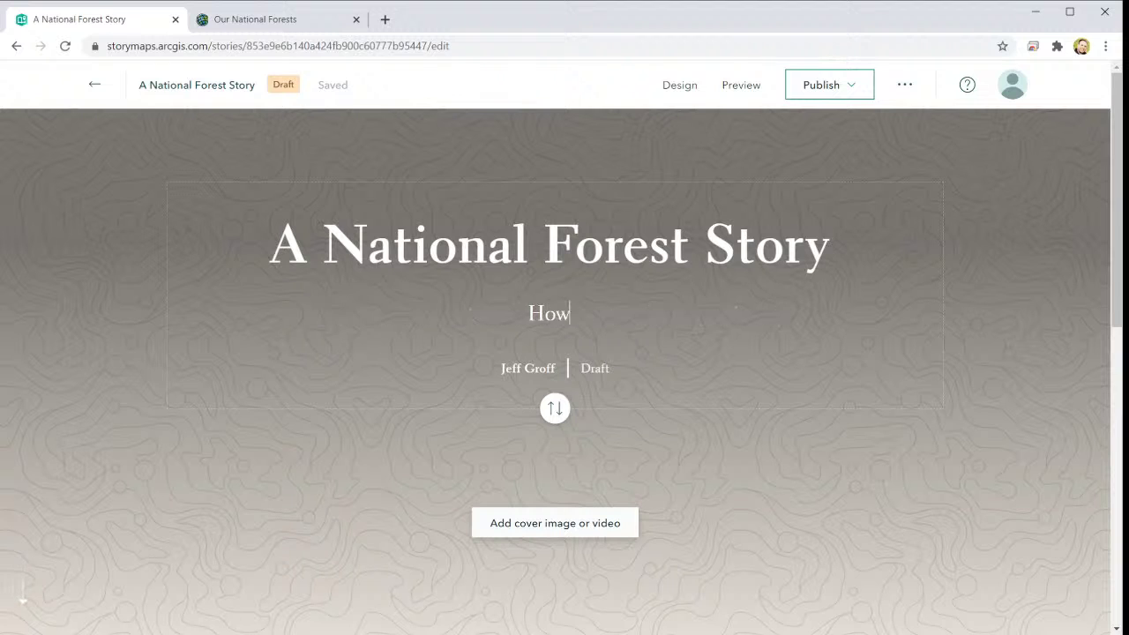
pyautogui.write(' does the ')
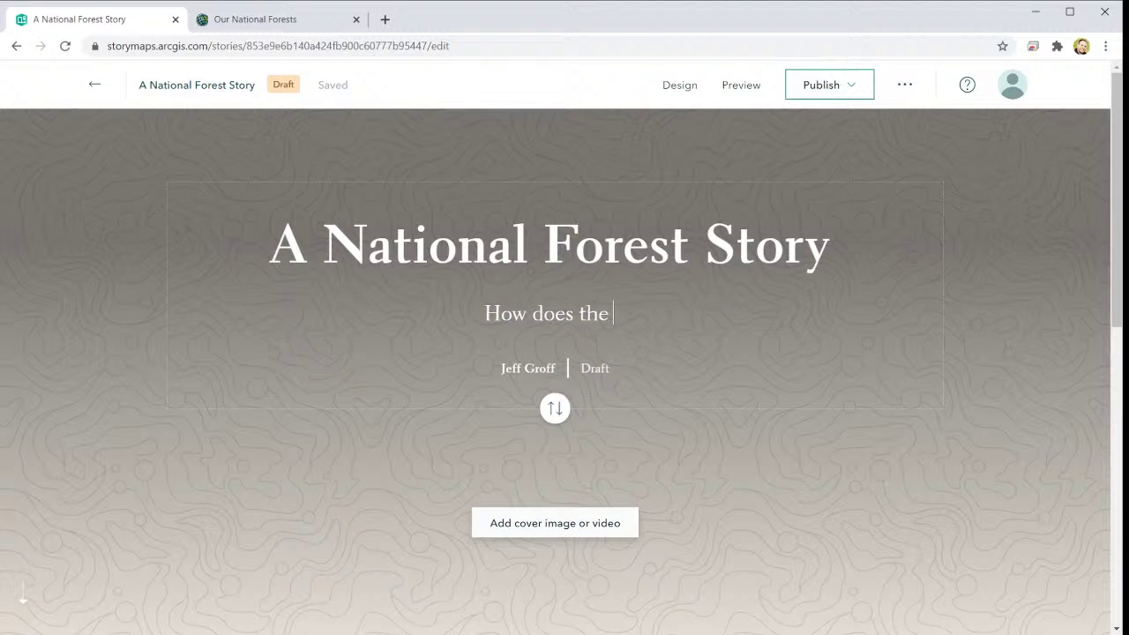
pyautogui.write('total area o')
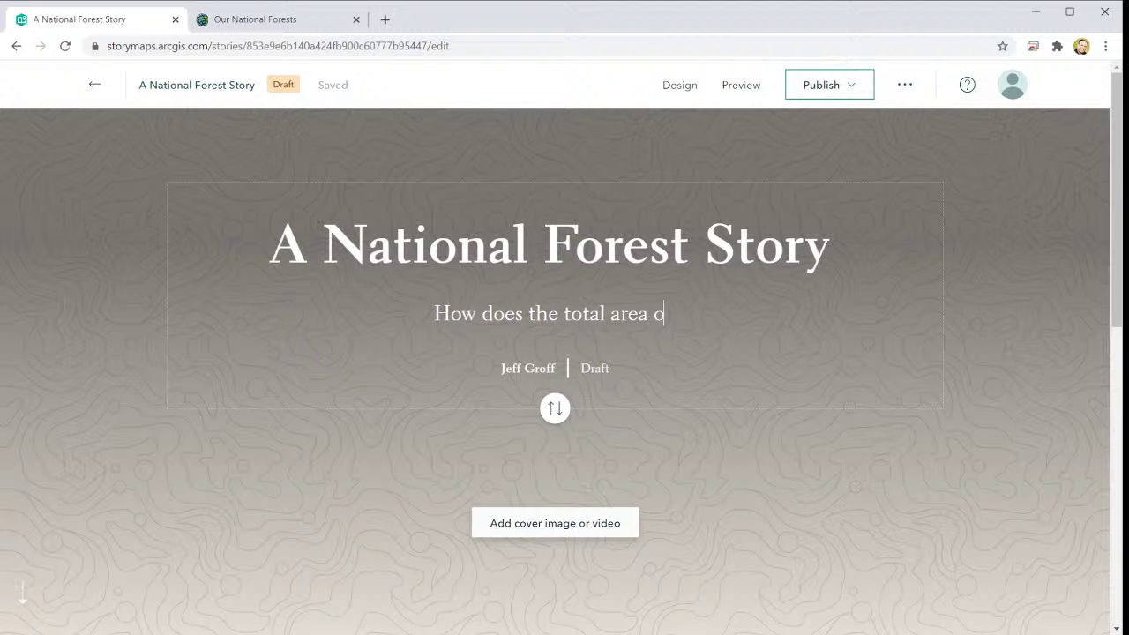
pyautogui.write('f our national fores')
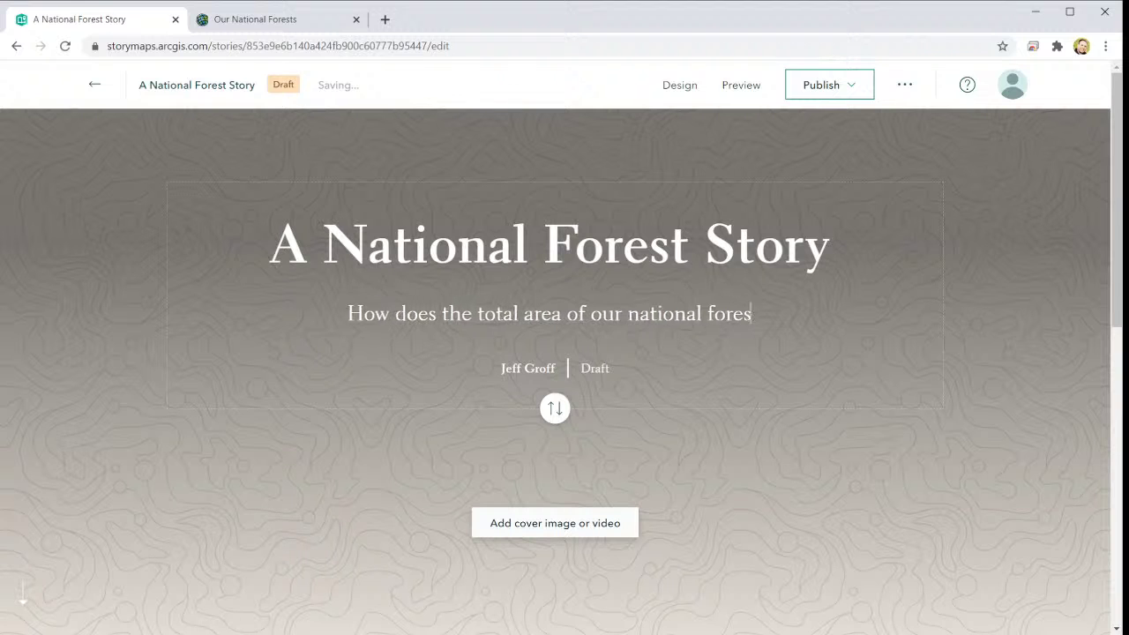
pyautogui.write('ts com')
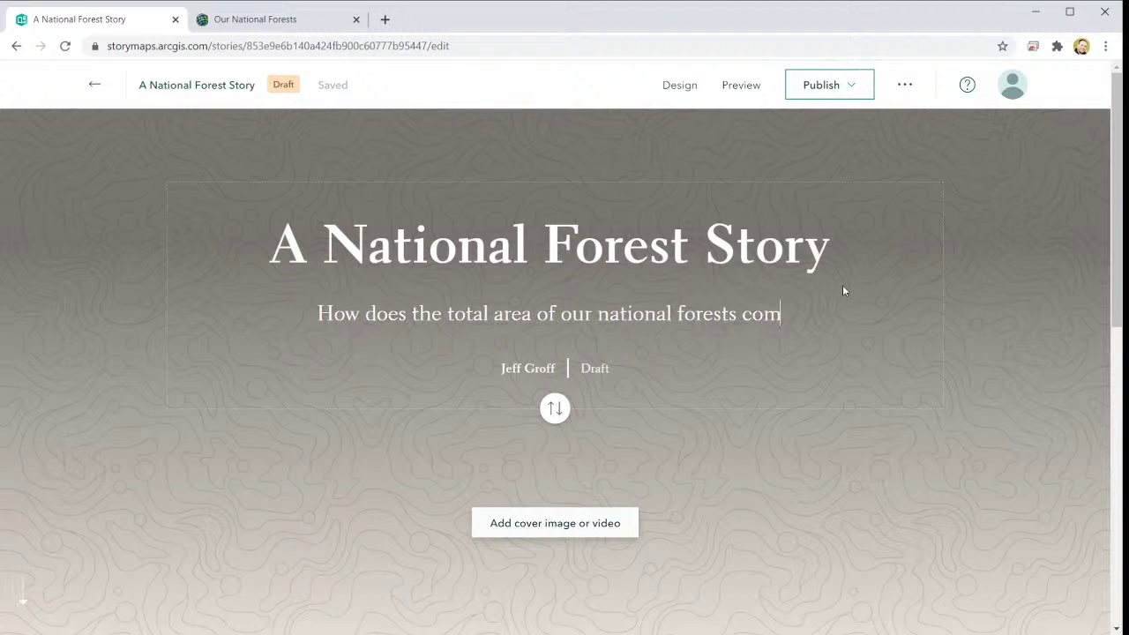
pyautogui.write('pare as a')
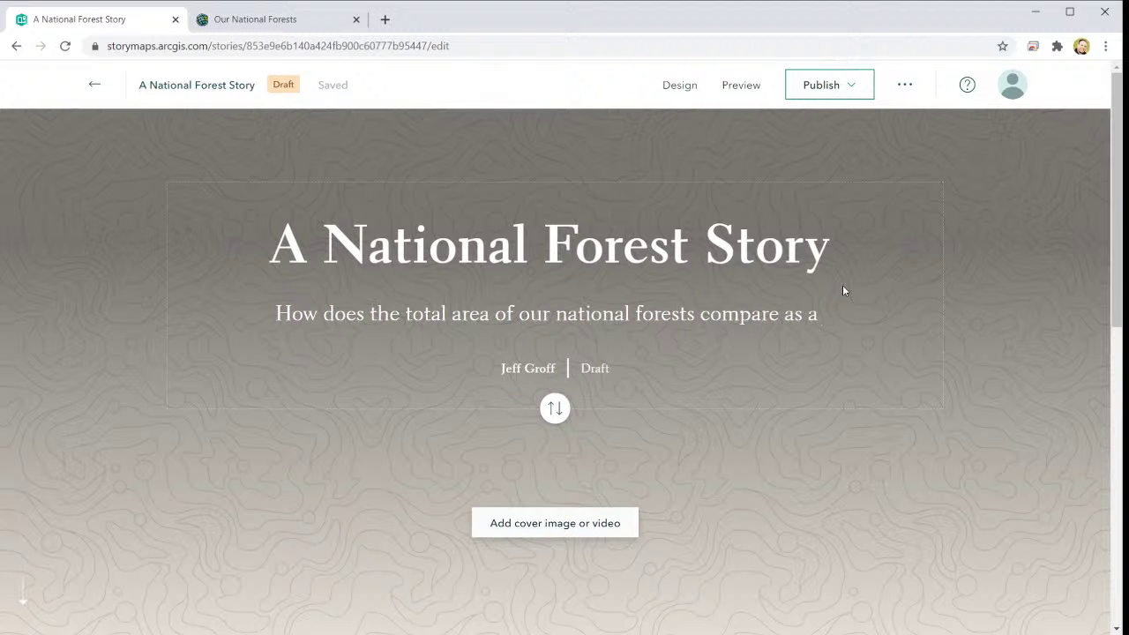
pyautogui.press('BackSpace')
pyautogui.press('BackSpace')
pyautogui.press('BackSpace')
pyautogui.press('BackSpace')
pyautogui.press('BackSpace')
pyautogui.write('to the ')
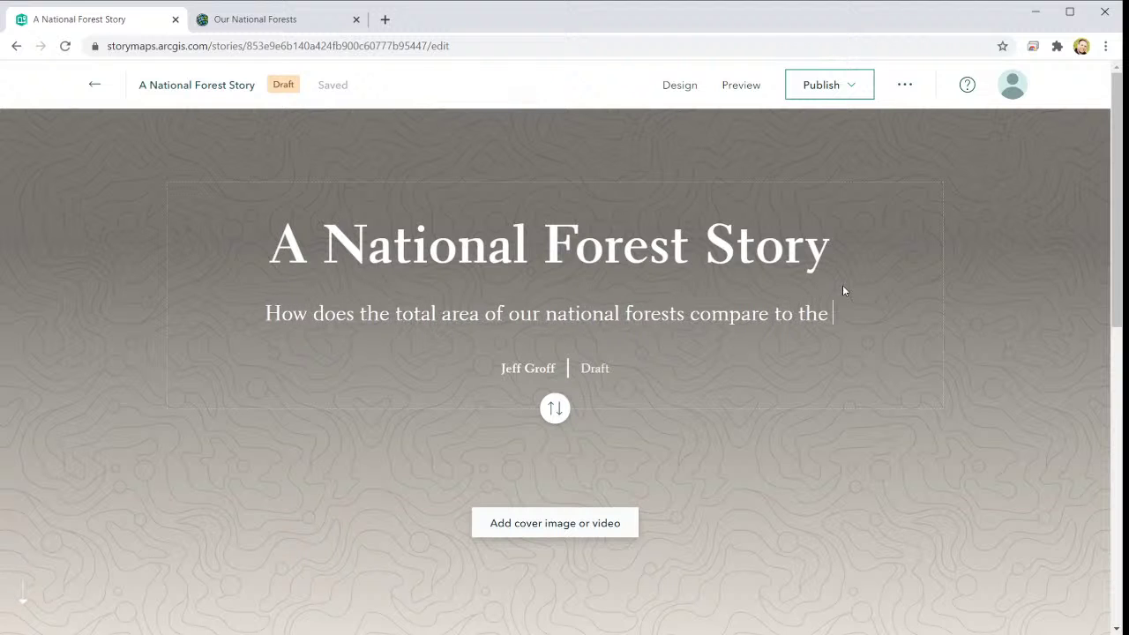
pyautogui.write('land area')
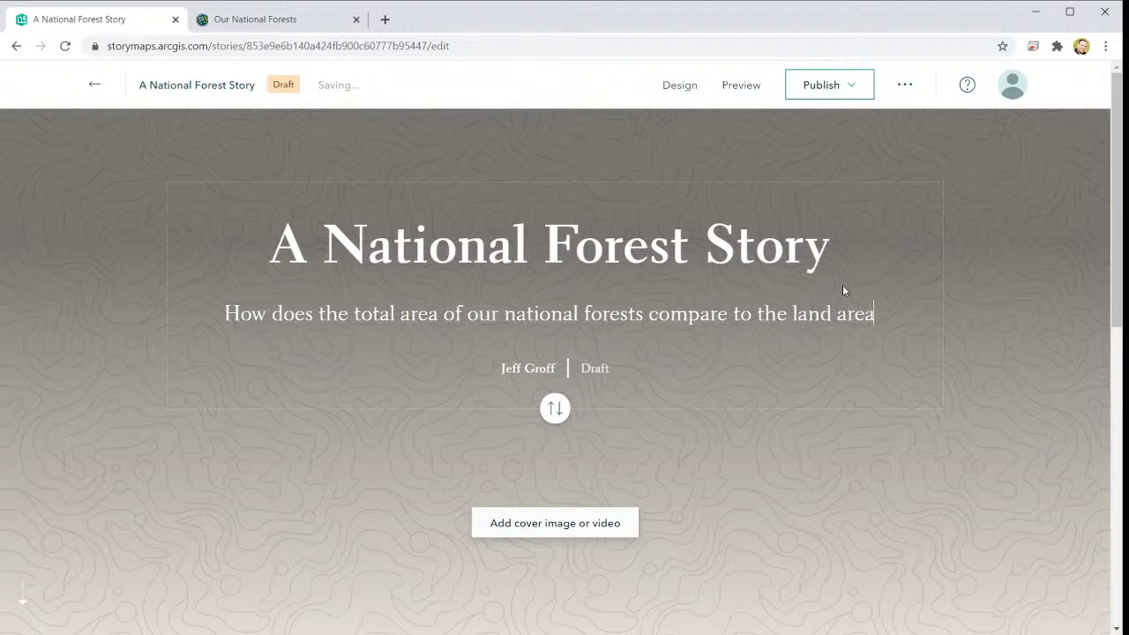
pyautogui.write(' of states.')
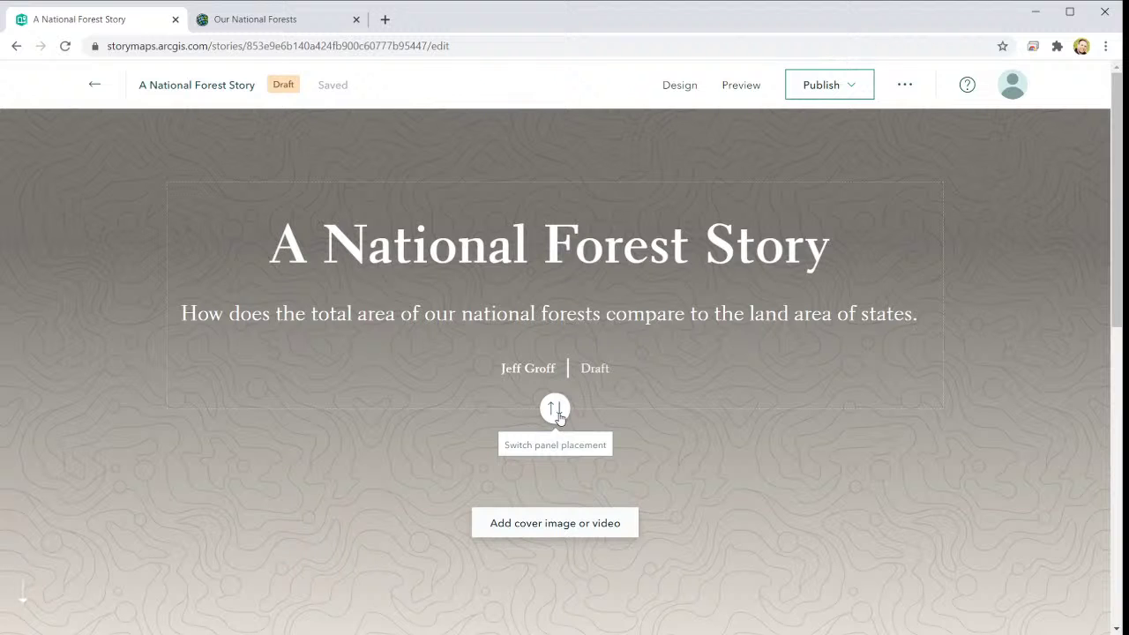
# Add a map block below the cover and select the "Our National Forests" web map for it
pyautogui.scroll(-3, 598, 455)
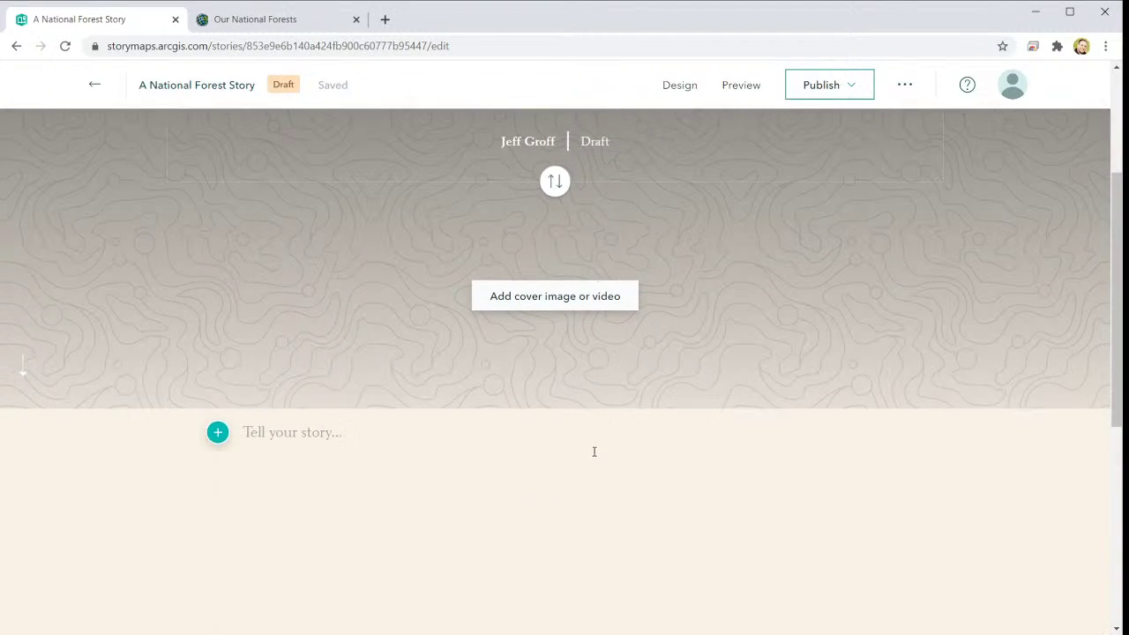
pyautogui.scroll(-2, 565, 441)
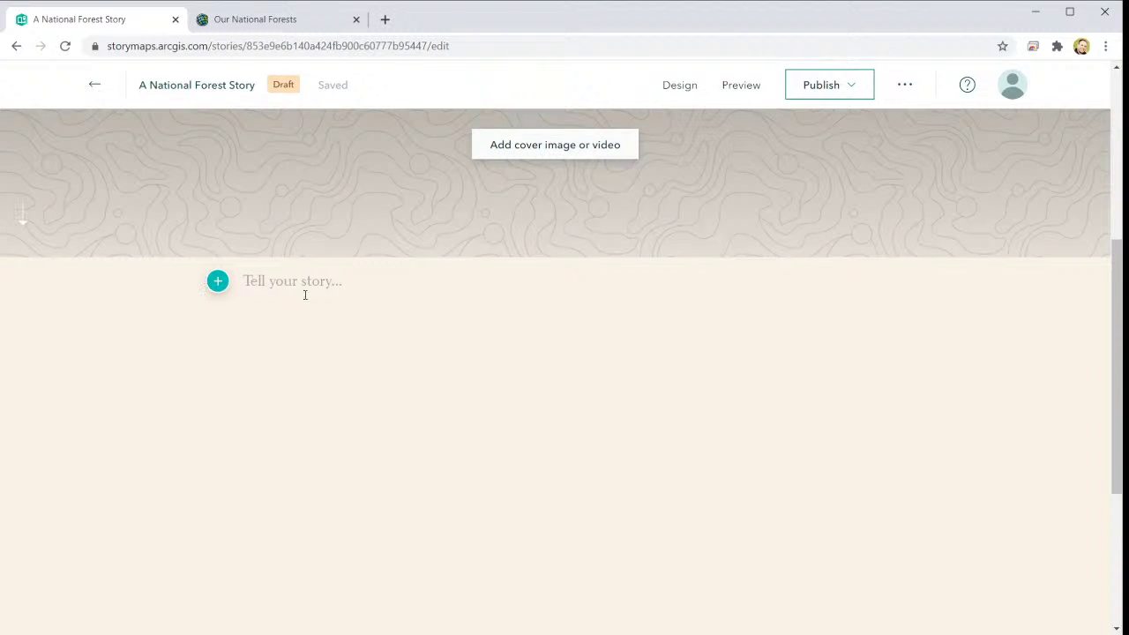
pyautogui.click(221, 285)
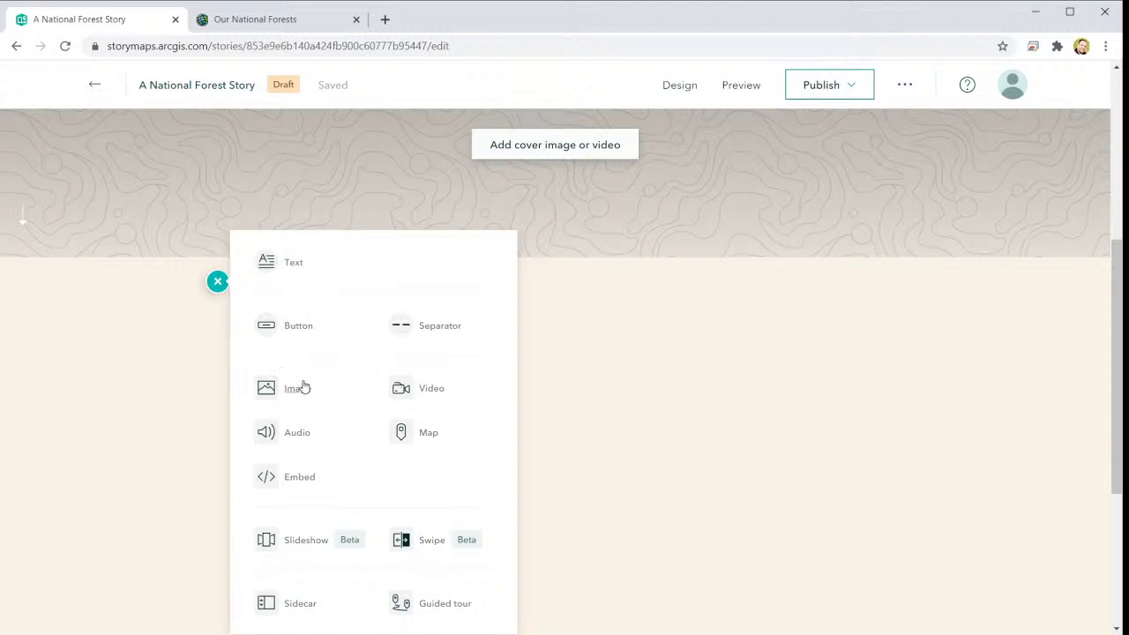
pyautogui.scroll(-1, 306, 404)
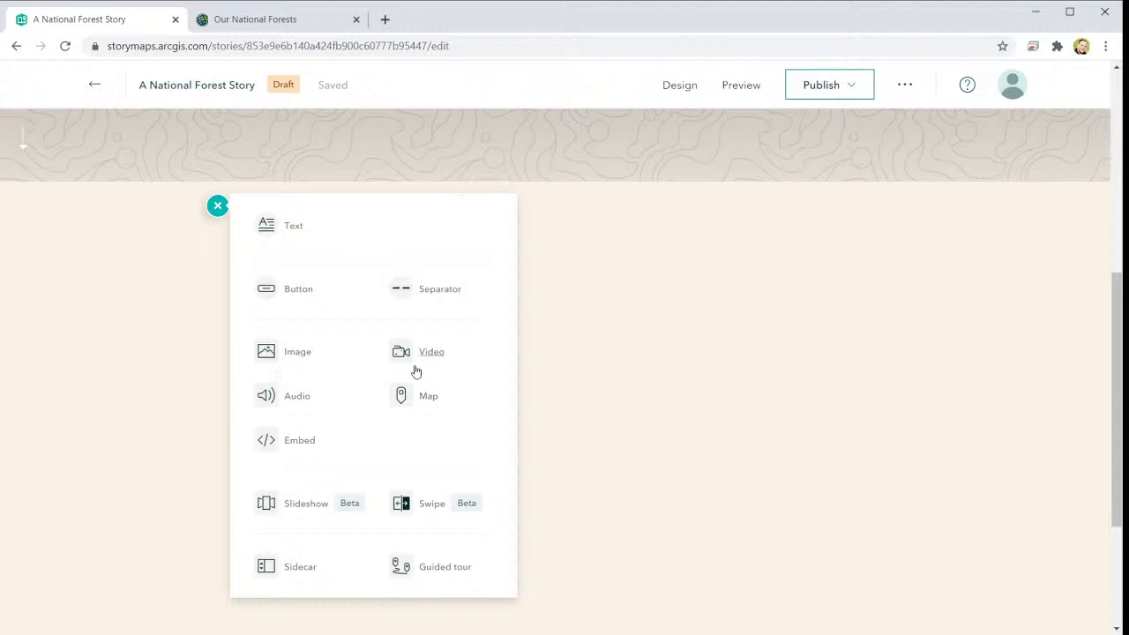
pyautogui.click(428, 400)
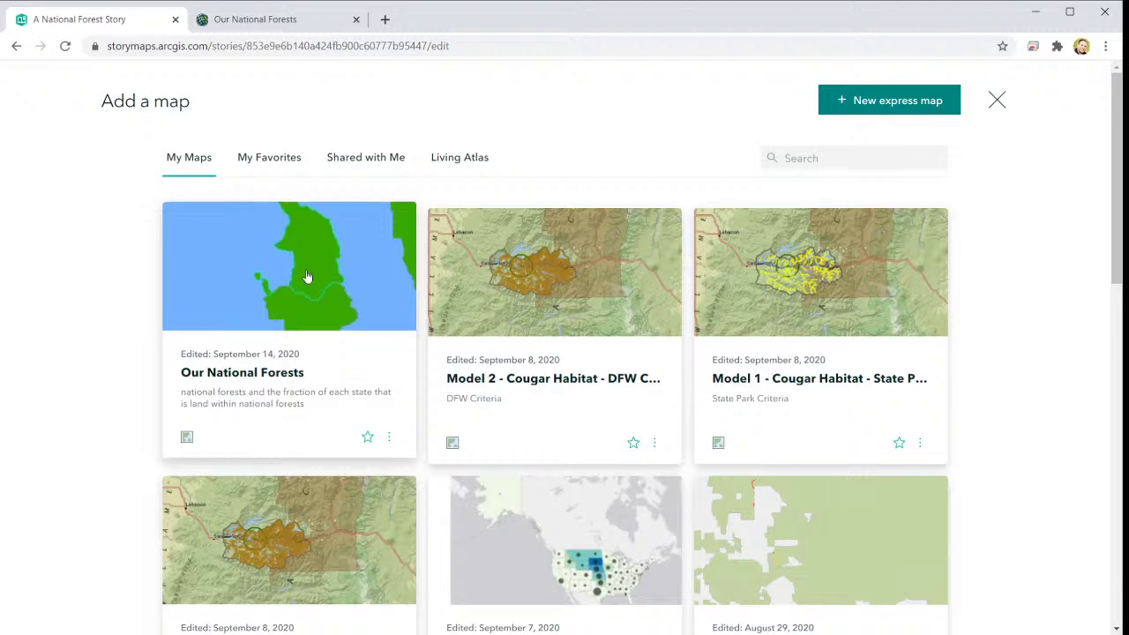
pyautogui.click(305, 278)
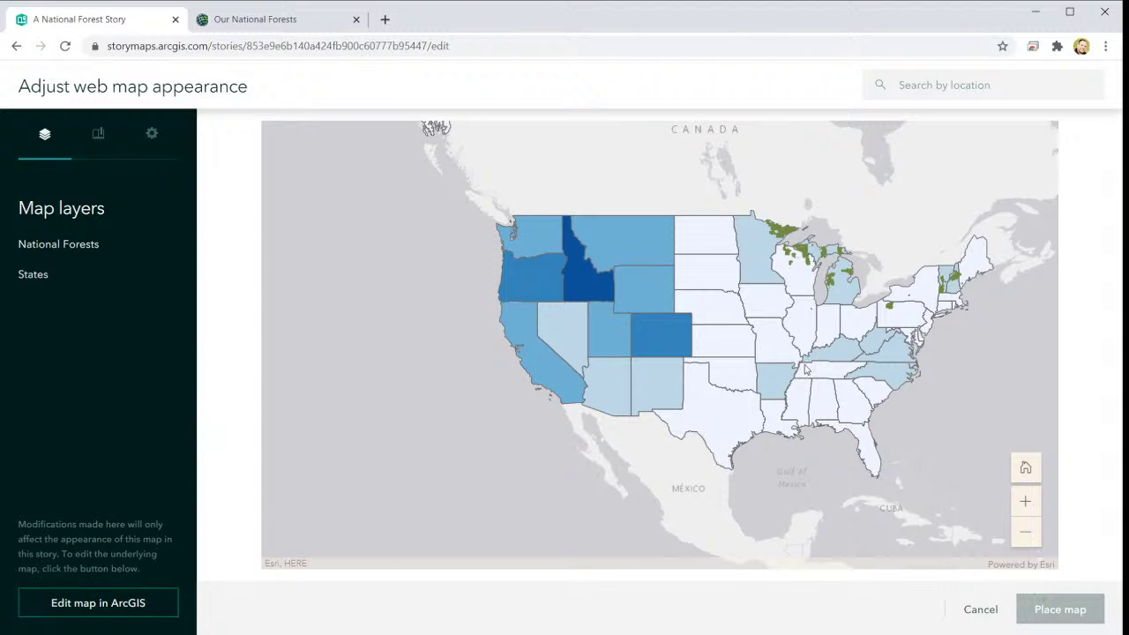
# Frame the web map so the whole contiguous United States is centred in the map view
pyautogui.moveTo(777, 357); pyautogui.dragTo(667, 346)
pyautogui.scroll(2, 622, 320)
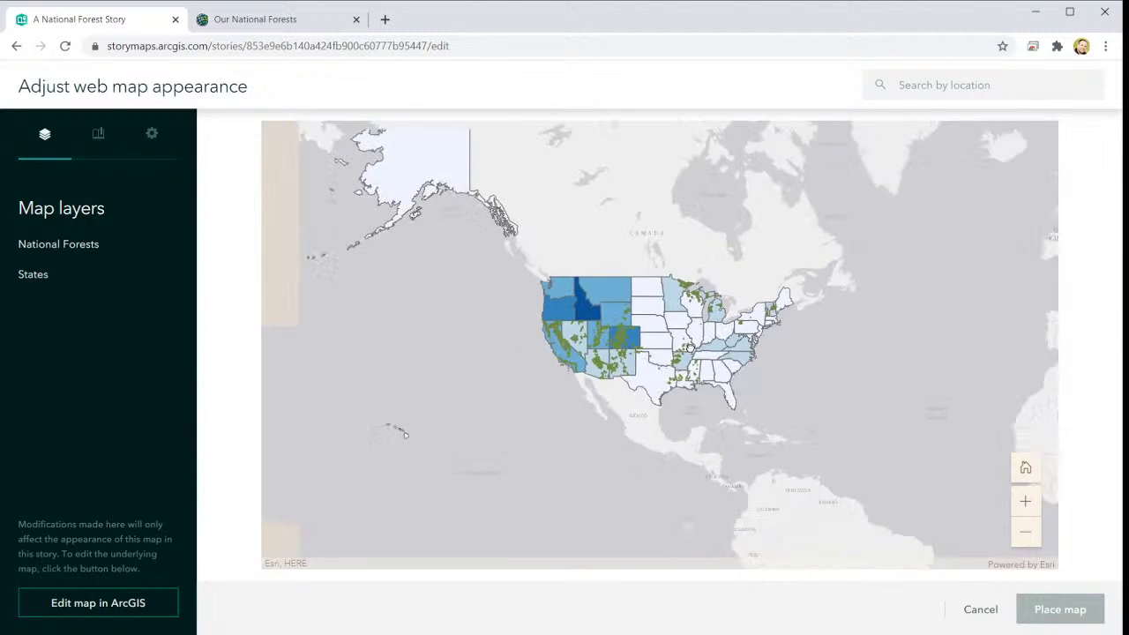
pyautogui.scroll(-2, 605, 309)
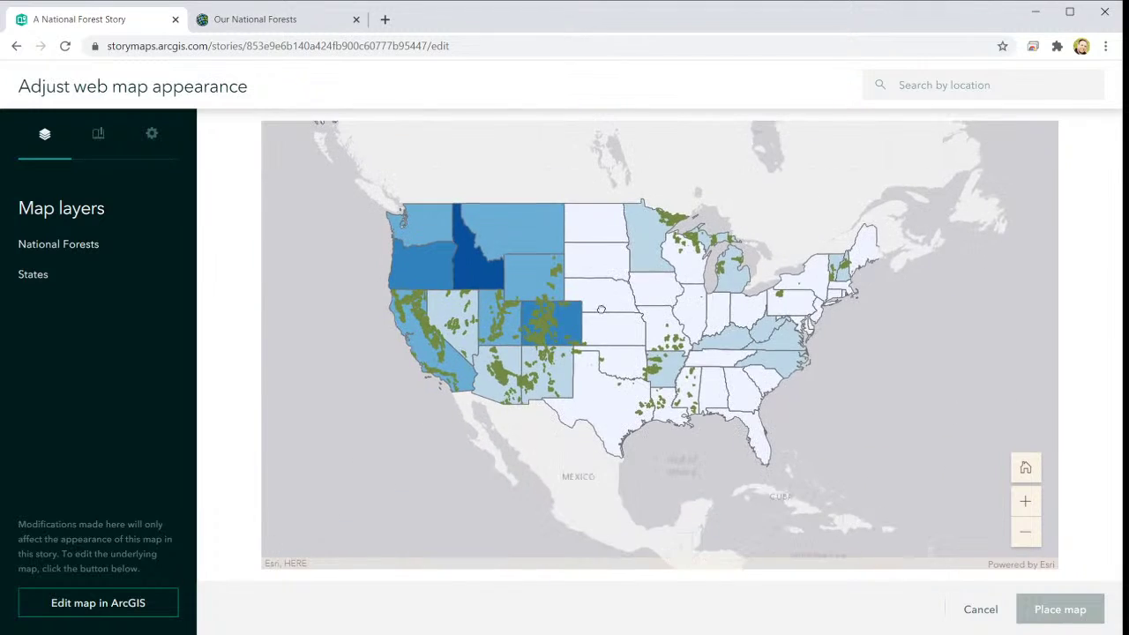
pyautogui.scroll(2, 606, 322)
pyautogui.scroll(1, 608, 338)
pyautogui.scroll(-1, 607, 338)
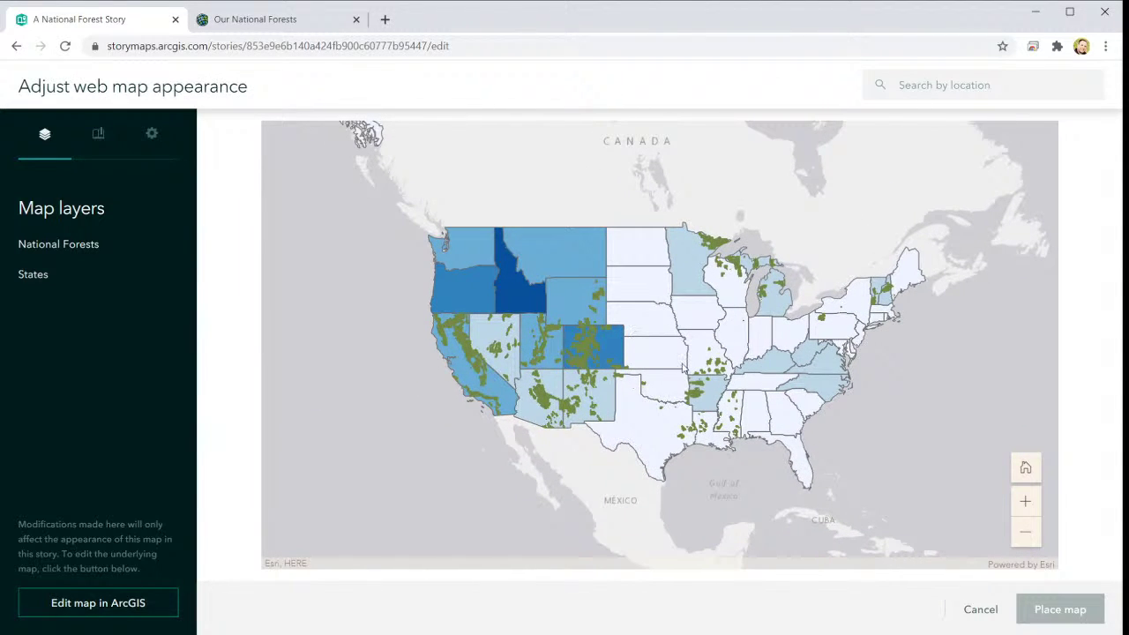
pyautogui.click(1025, 501)
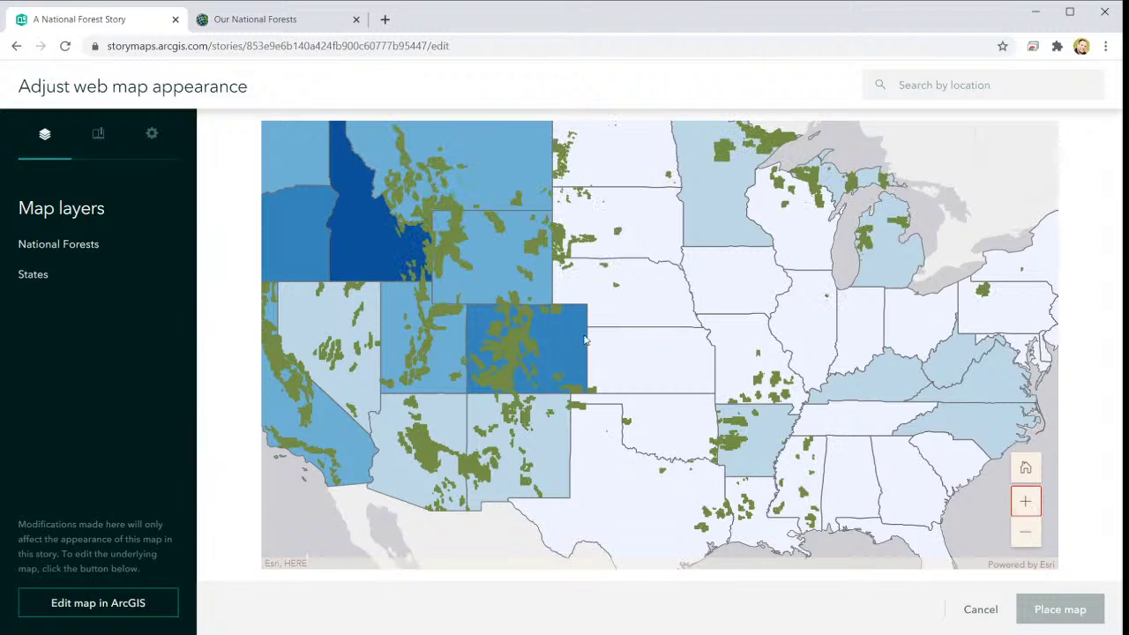
pyautogui.click(1031, 534)
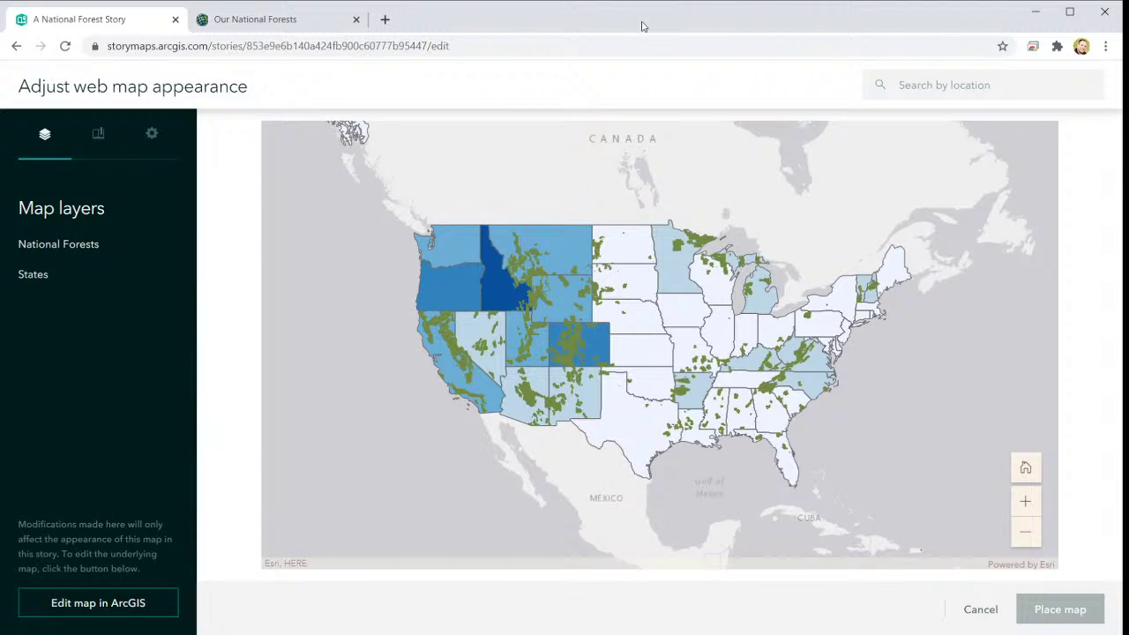
# Check the web map's bookmarks and settings, and return to its list of layers
pyautogui.click(104, 145)
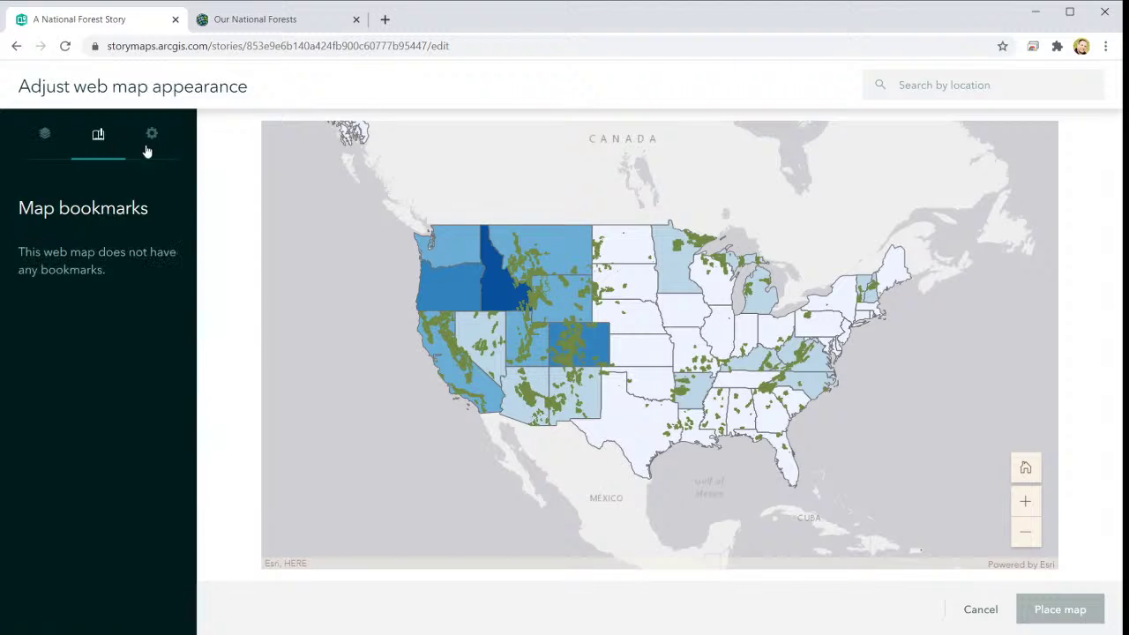
pyautogui.click(162, 151)
pyautogui.click(102, 144)
pyautogui.click(35, 134)
# Hide the National Forests layer on the web map and show it again
pyautogui.tripleClick(115, 250)
pyautogui.click(169, 246)
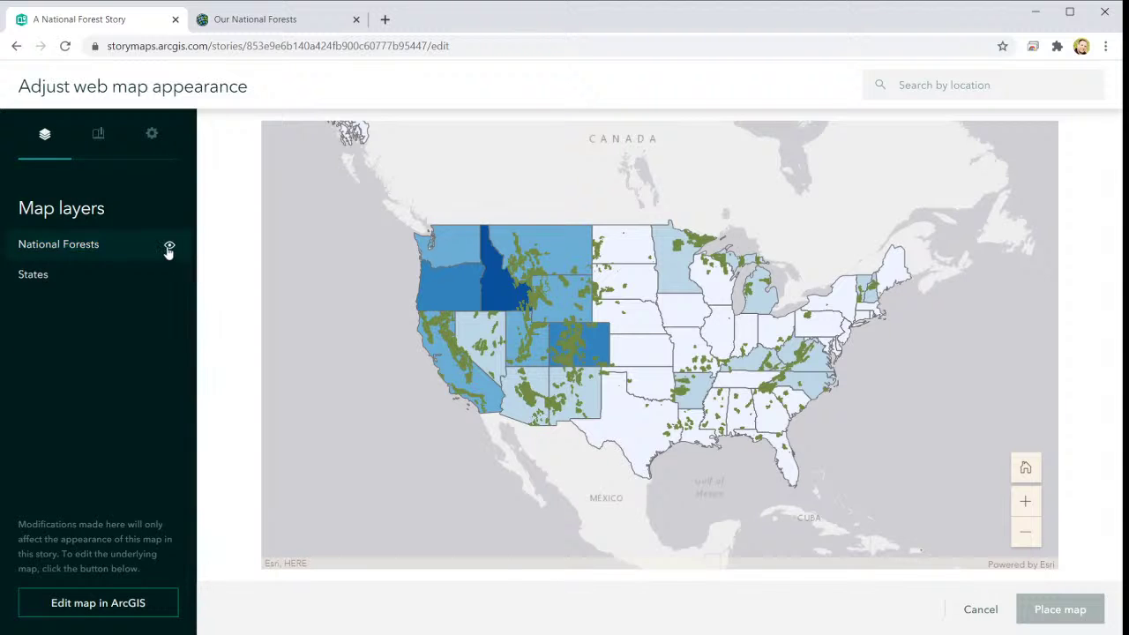
pyautogui.click(170, 246)
pyautogui.click(170, 247)
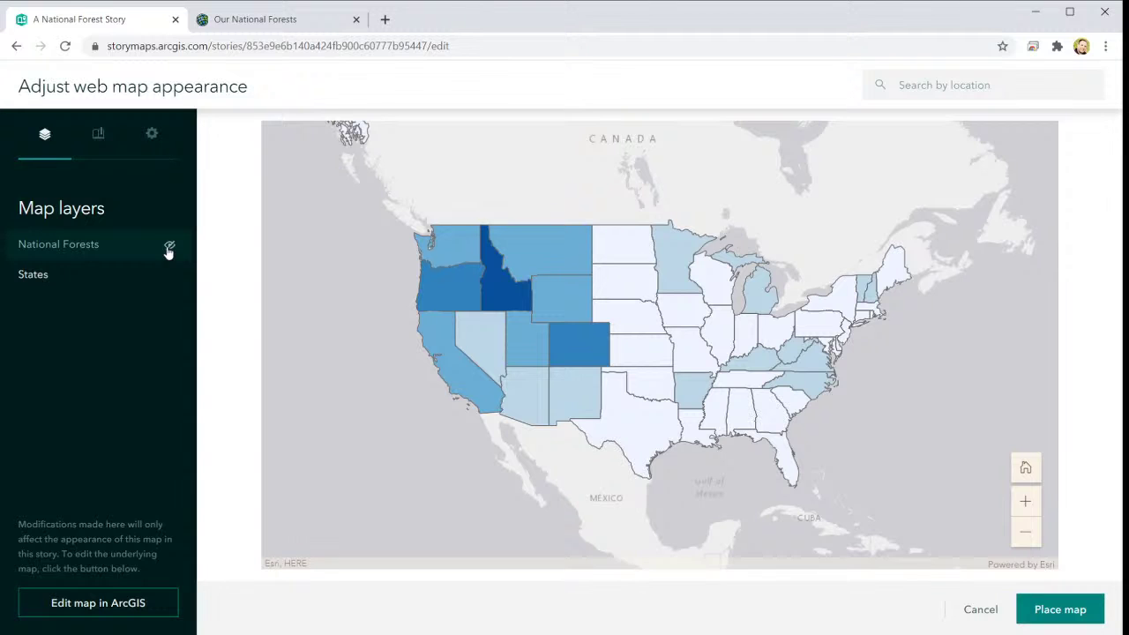
pyautogui.click(169, 245)
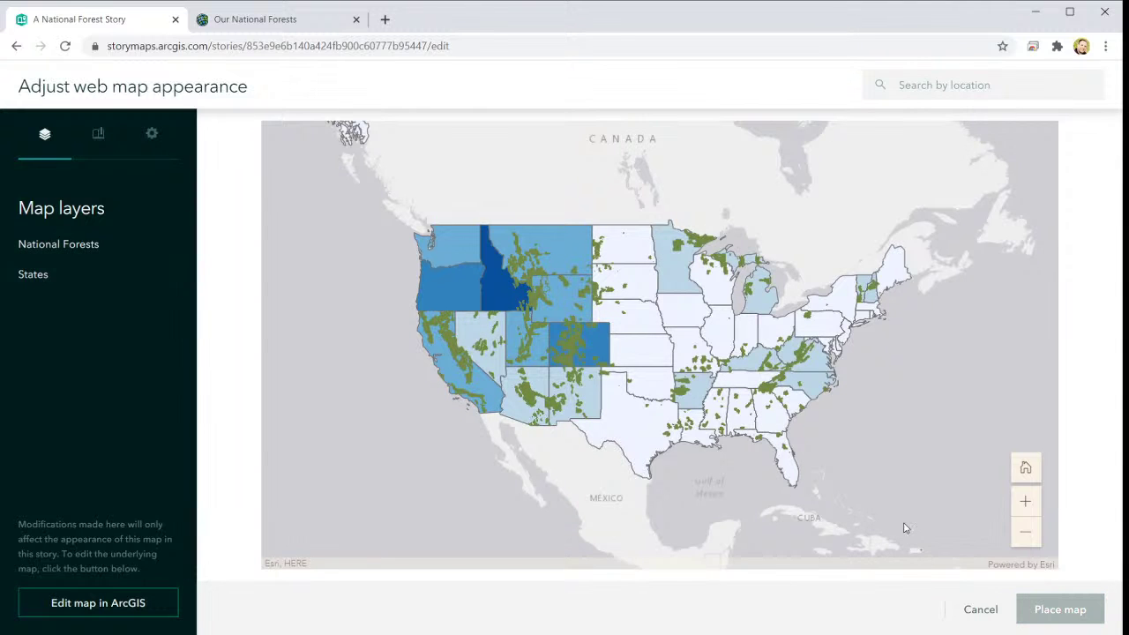
# Switch the States layer off and back on, and place the web map in the story
pyautogui.click(169, 278)
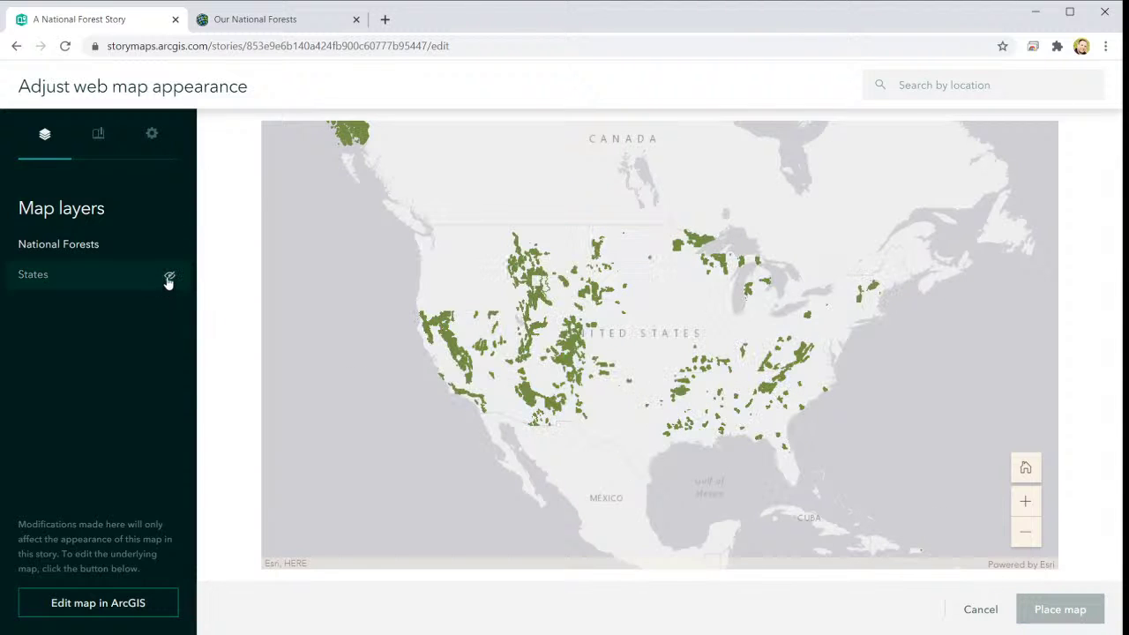
pyautogui.moveTo(162, 246)
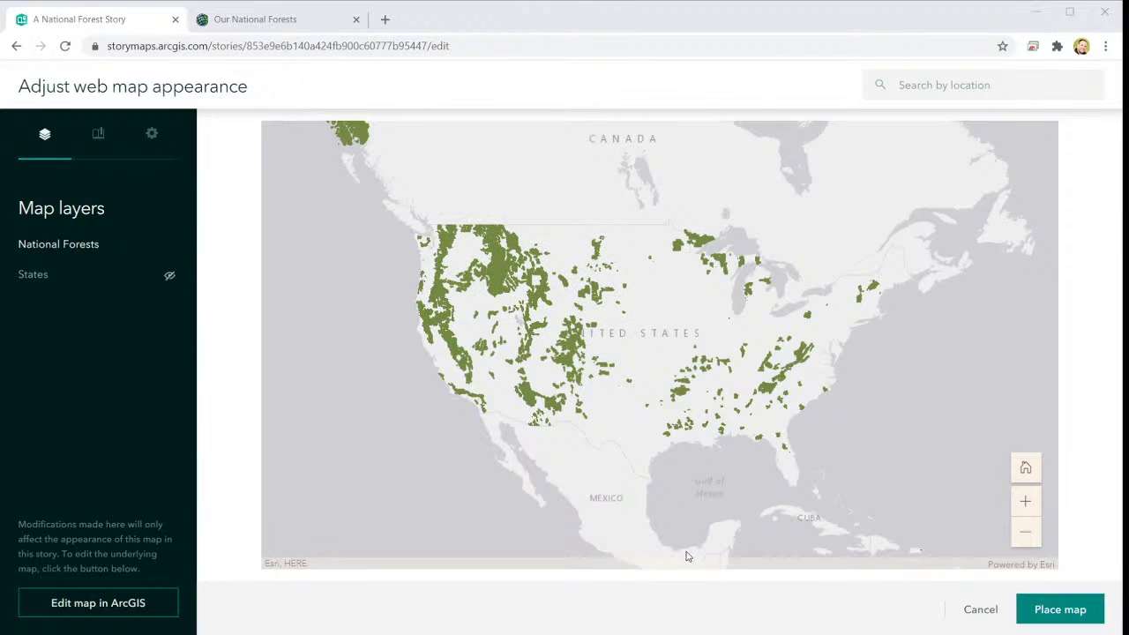
pyautogui.click(170, 278)
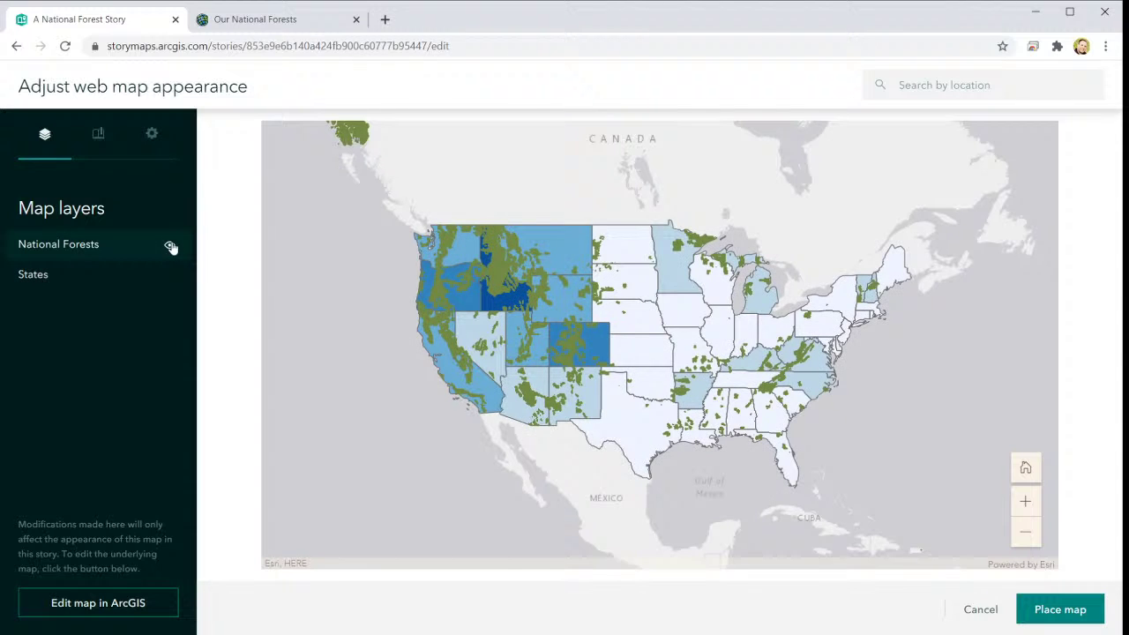
pyautogui.click(1077, 610)
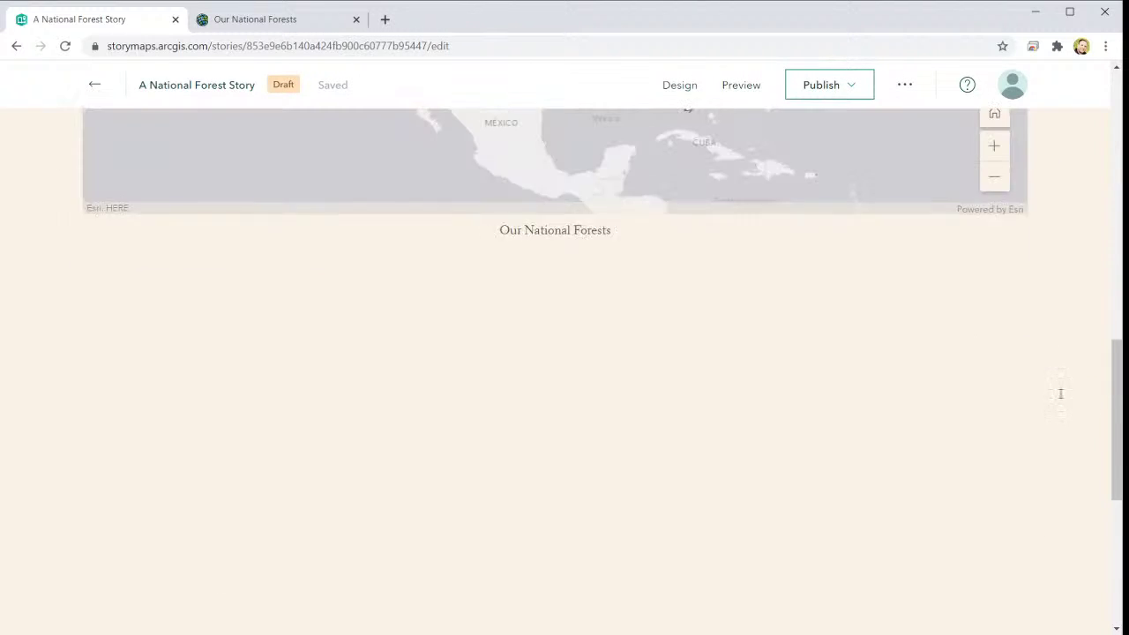
# Add a text block below the map reading "Blah blah blah"
pyautogui.click(218, 351)
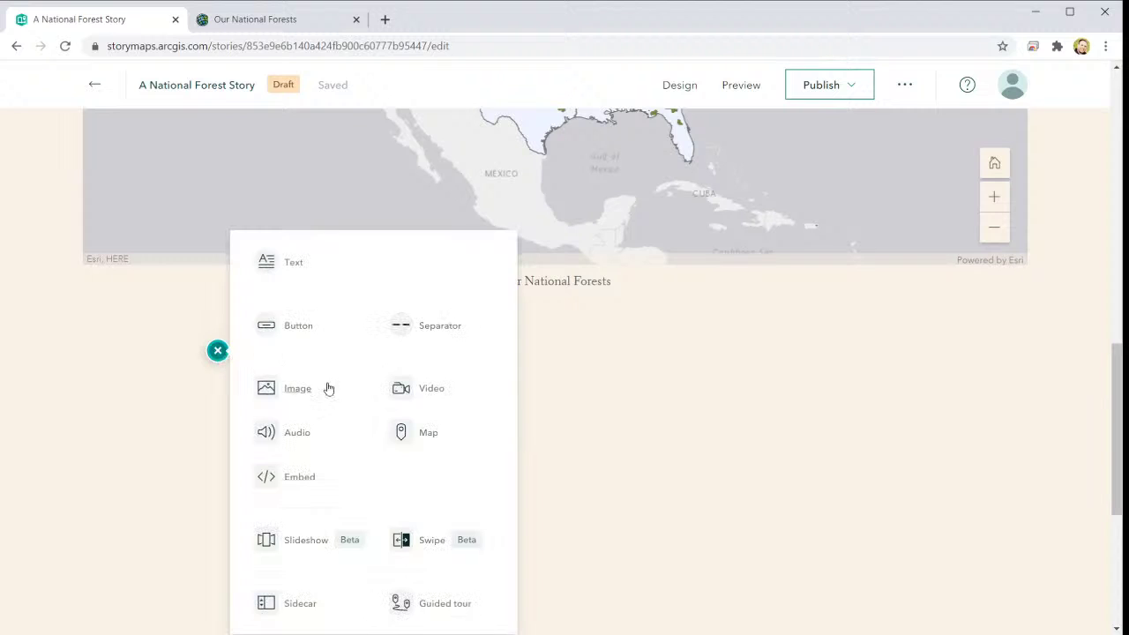
pyautogui.click(293, 265)
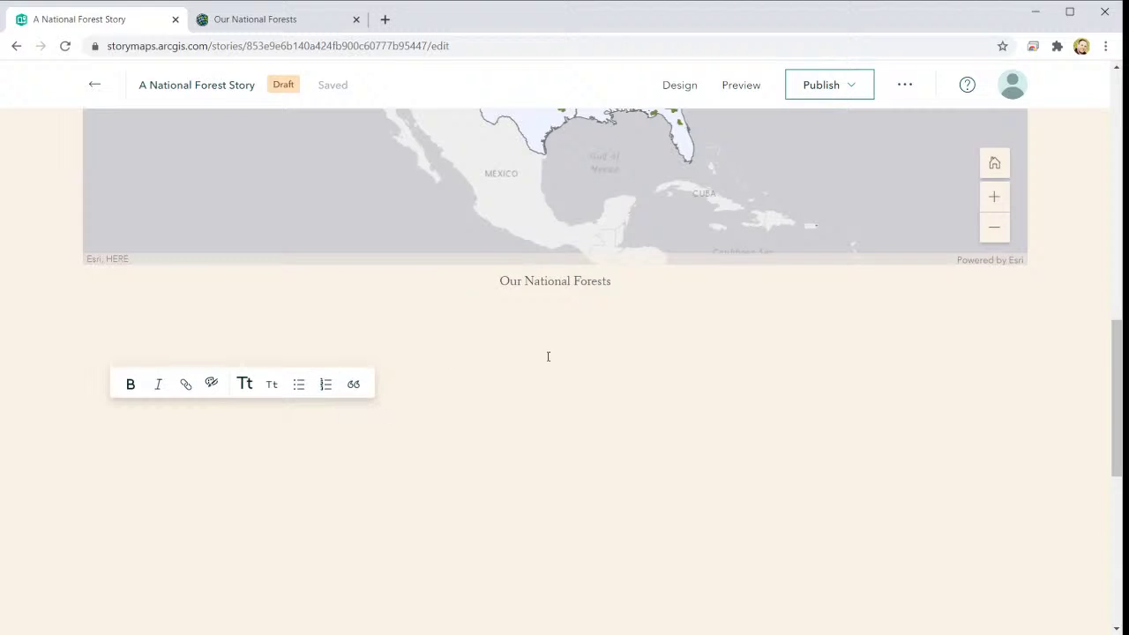
pyautogui.write('Blah blah blah')
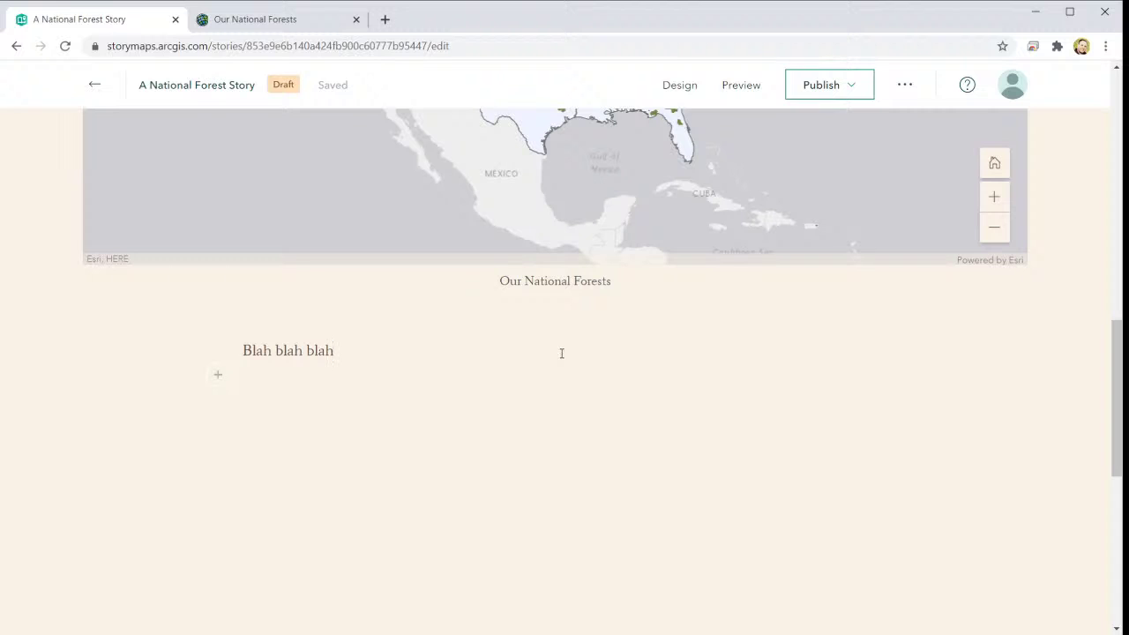
# Look through the content block types available below the text, such as Embed and Slideshow, without adding one
pyautogui.click(220, 376)
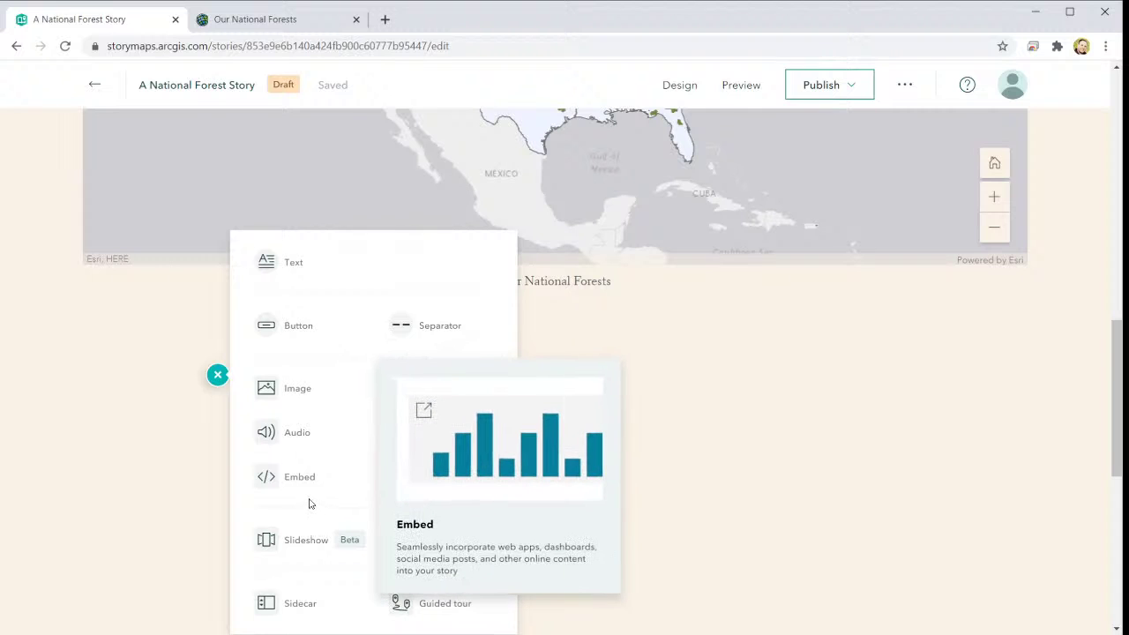
pyautogui.scroll(-2, 309, 498)
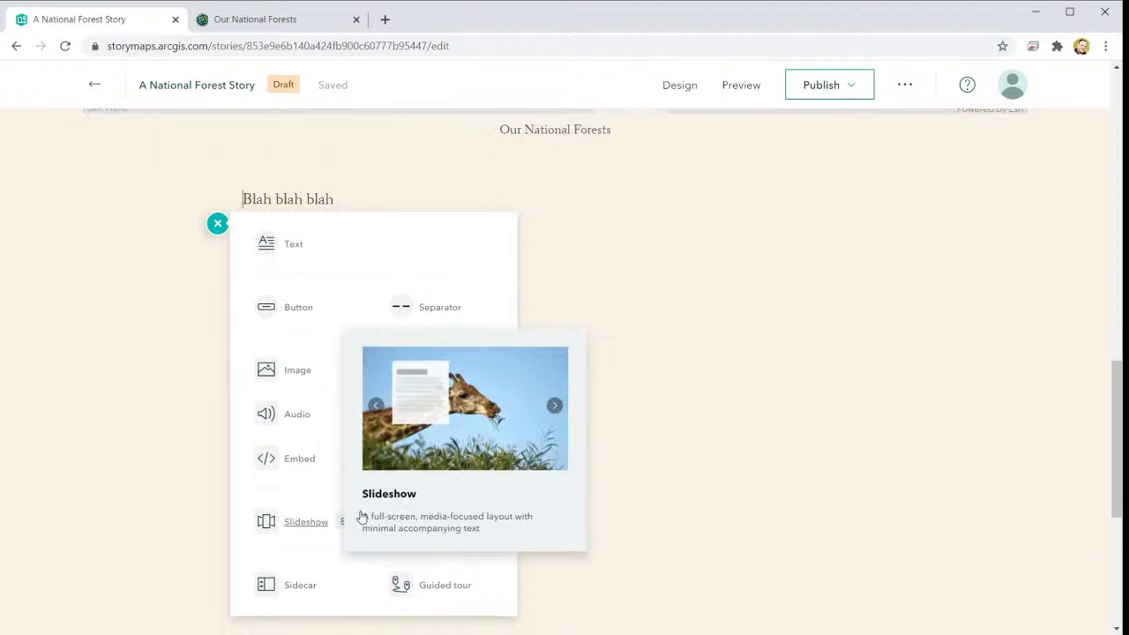
pyautogui.click(687, 498)
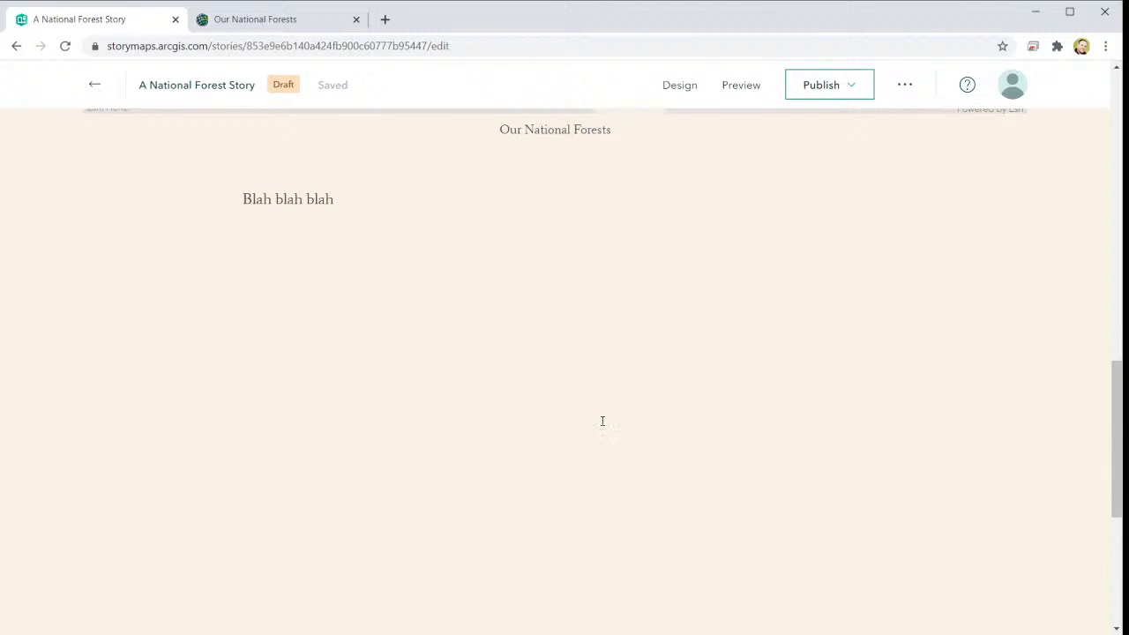
# Return to the story's cover and open the publishing options
pyautogui.scroll(12, 603, 422)
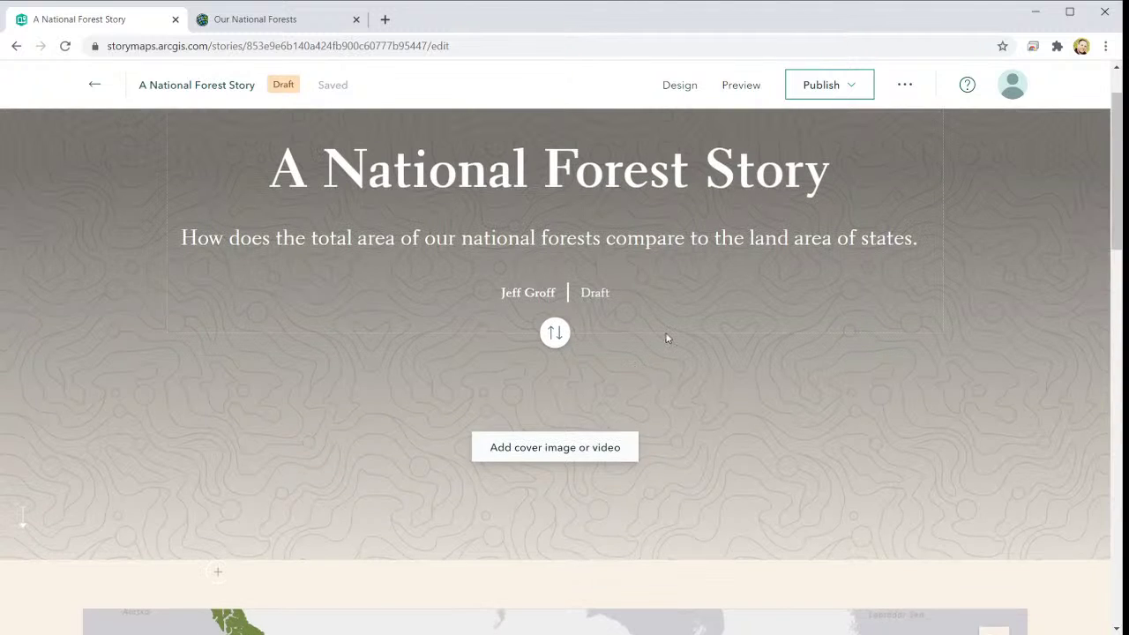
pyautogui.click(819, 92)
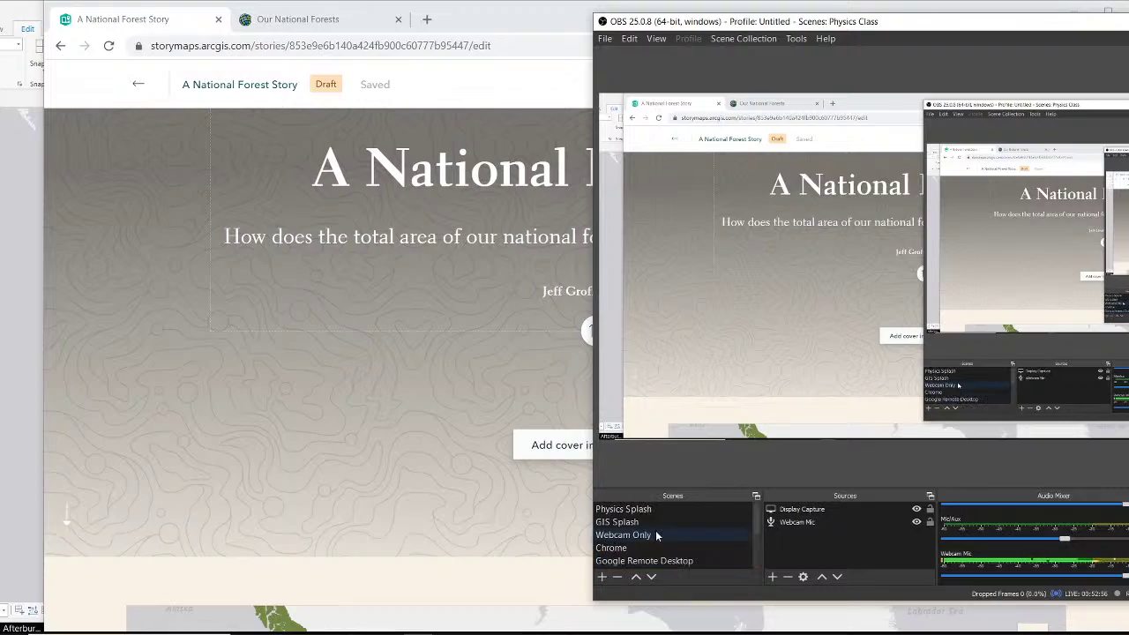
pyautogui.click(651, 534)
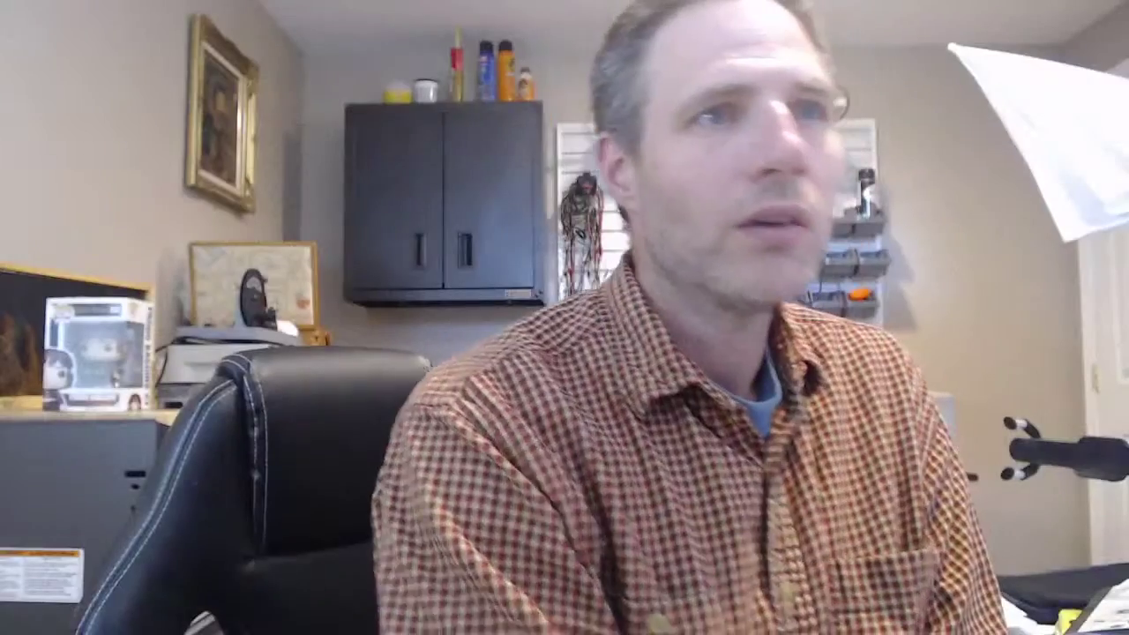